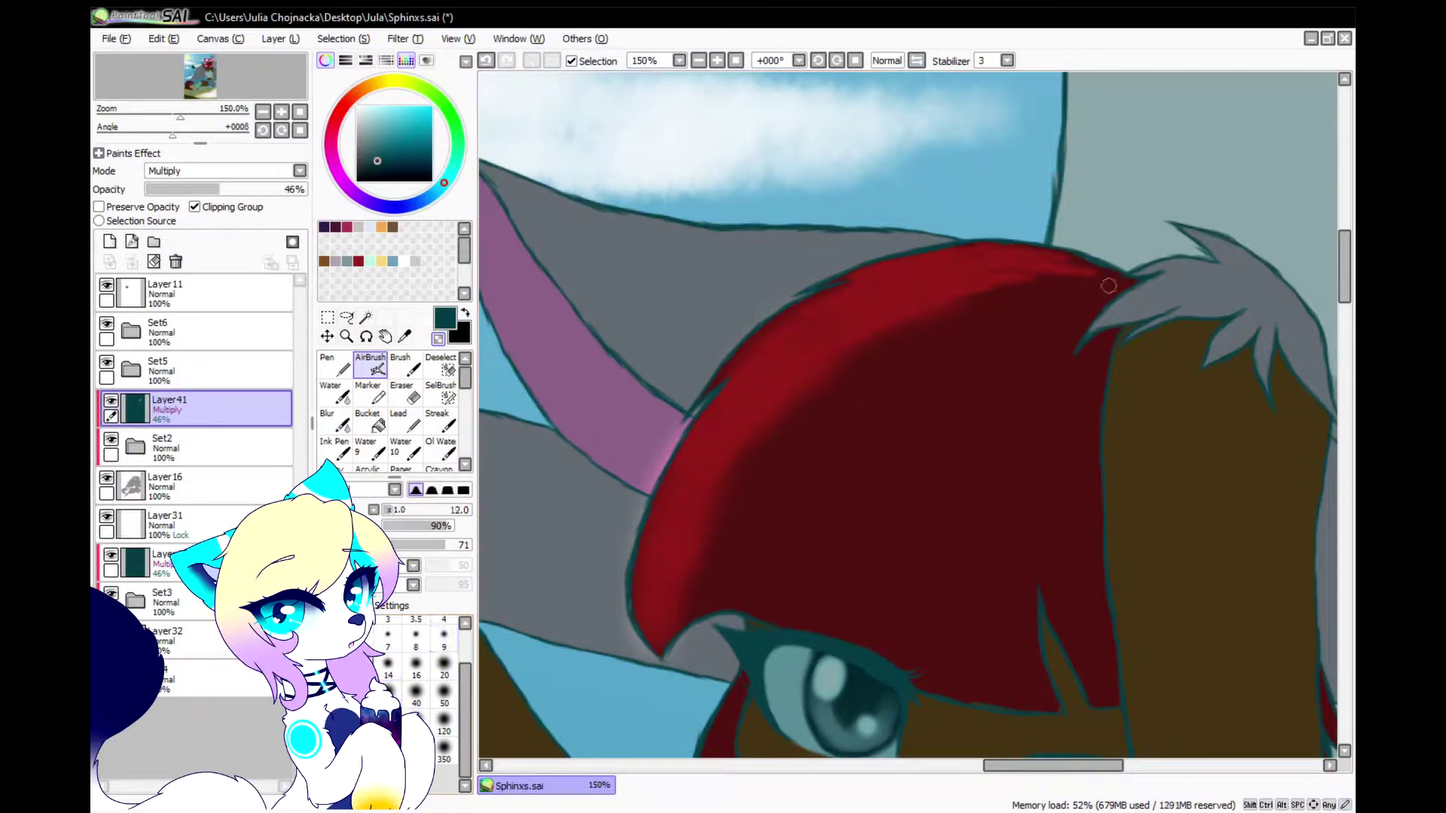
Airbrush away the Multiply shadow on Layer41 in a narrow strand beside the gap in the red fringe, at brush size 12
scroll(873, 313, down, 2)
scroll(949, 482, up, 4)
mouse_move(968, 484)
mouse_down()
mouse_move(966, 539)
mouse_move(1007, 669)
mouse_up()
mouse_move(983, 566)
mouse_down()
mouse_move(978, 336)
mouse_move(1000, 132)
mouse_up()
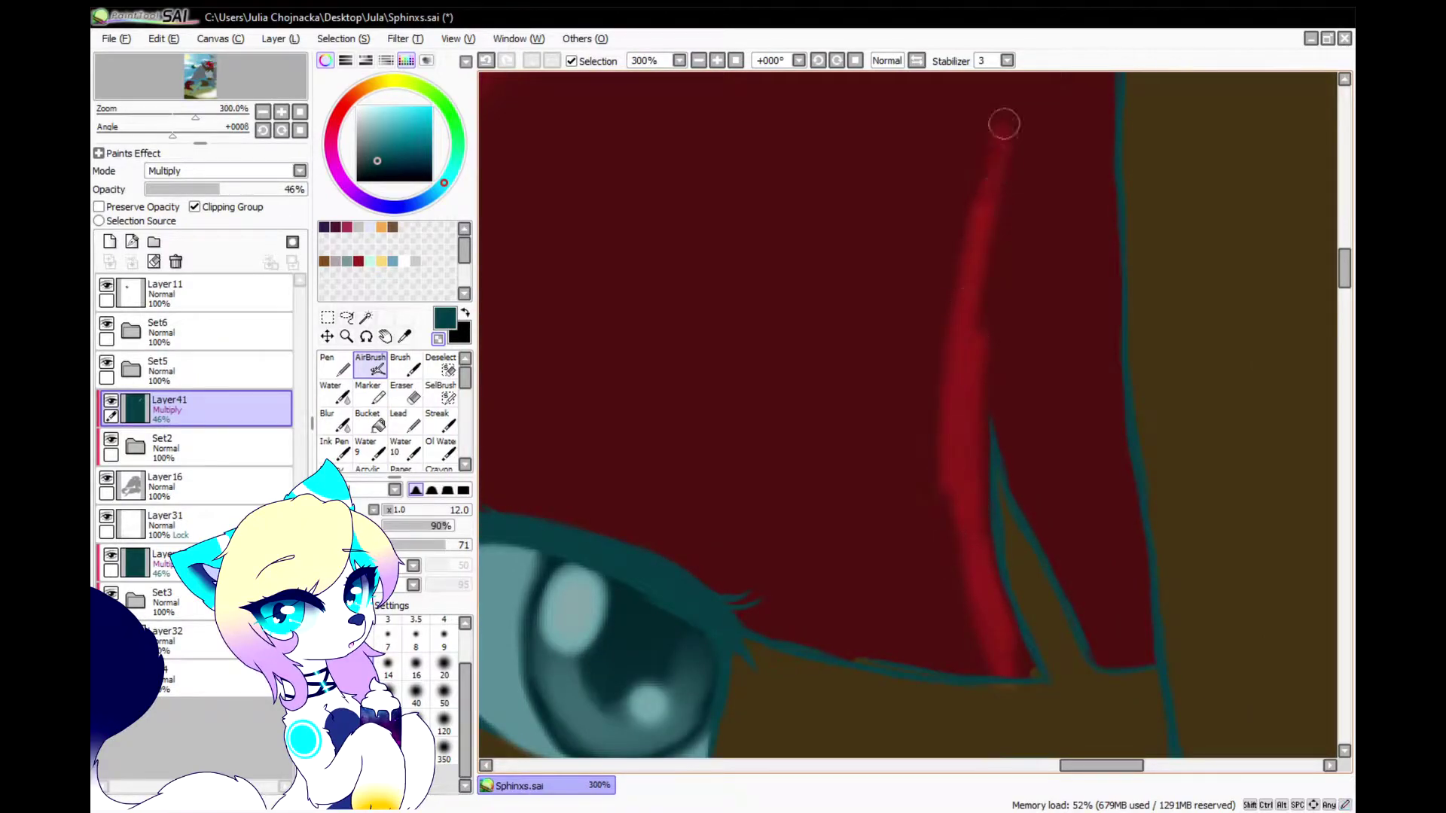
scroll(972, 405, down, 1)
scroll(903, 678, down, 1)
scroll(904, 678, up, 1)
Clear the shadow from a long curved strand down the middle of the red fringe at brush size 20, undoing unwanted strokes
mouse_move(909, 365)
mouse_down()
mouse_move(905, 461)
mouse_move(931, 605)
mouse_up()
scroll(922, 580, down, 1)
scroll(901, 340, up, 1)
mouse_move(899, 223)
mouse_down()
mouse_move(762, 381)
mouse_move(666, 595)
mouse_up()
mouse_move(789, 346)
mouse_down()
mouse_move(822, 301)
mouse_move(818, 263)
mouse_up()
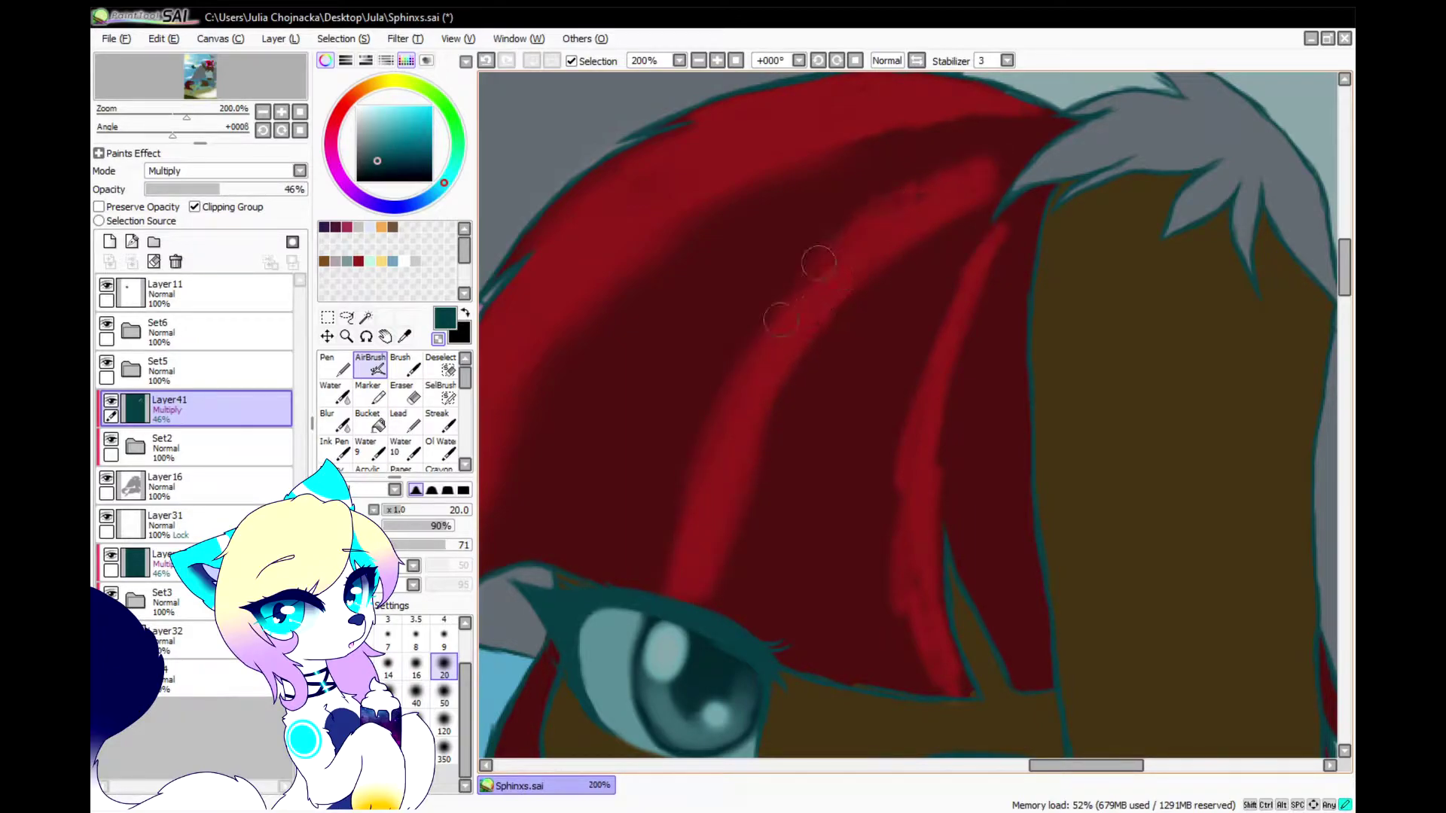
scroll(640, 641, down, 2)
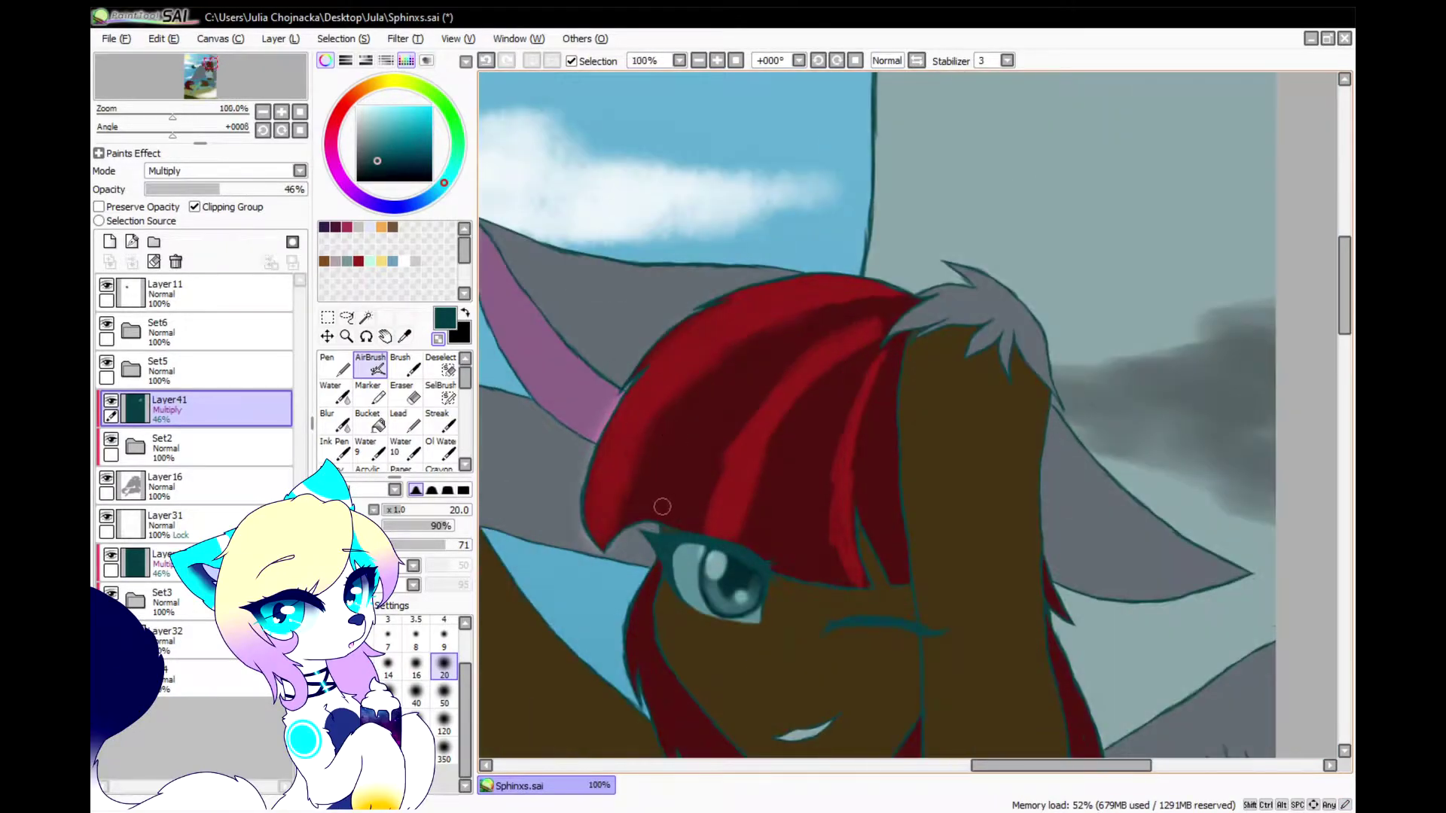
key(ctrl+z)
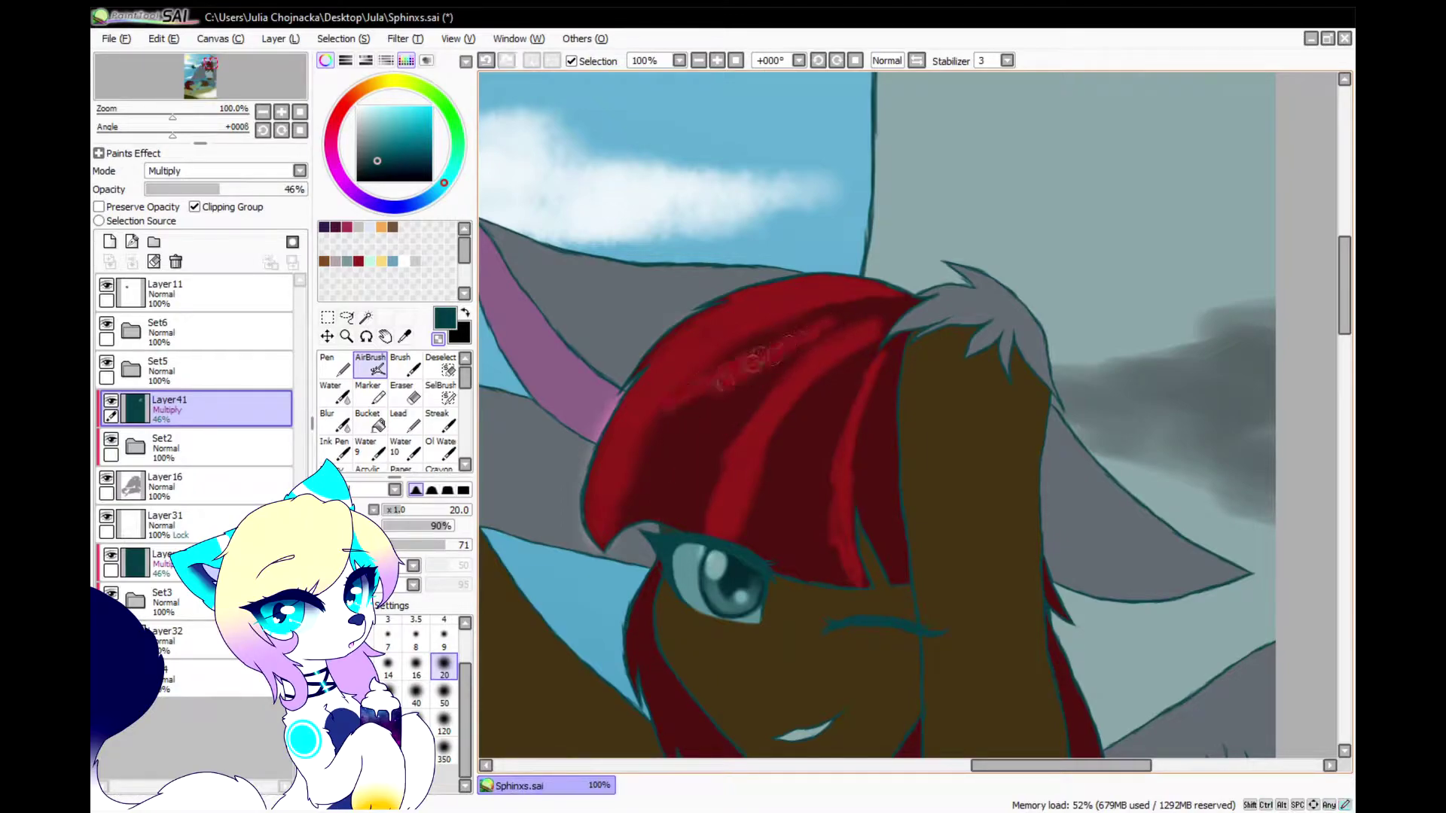
key(ctrl+z)
Clear the shadow along the upper ear's pink inner edge and grey outer fur using the size 20 airbrush
scroll(866, 358, down, 2)
scroll(700, 300, up, 4)
mouse_move(661, 287)
mouse_down()
mouse_move(810, 356)
mouse_move(791, 331)
mouse_move(967, 360)
mouse_move(979, 346)
mouse_move(986, 367)
mouse_move(699, 319)
mouse_move(636, 279)
mouse_move(787, 494)
mouse_move(675, 327)
mouse_move(779, 365)
mouse_move(835, 409)
mouse_up()
mouse_move(672, 390)
mouse_down()
mouse_move(599, 261)
mouse_move(644, 482)
mouse_move(590, 299)
mouse_move(646, 387)
mouse_up()
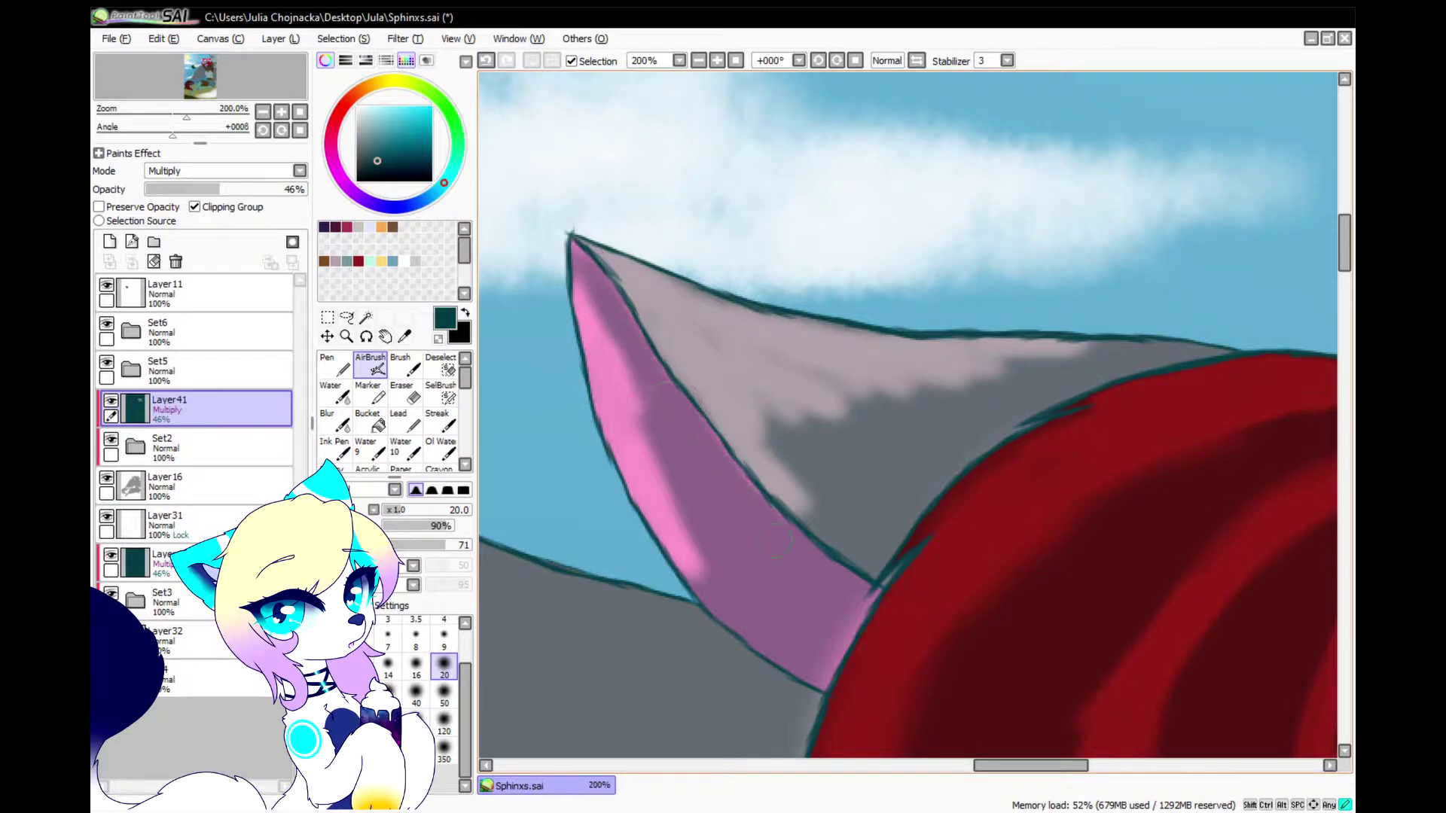
Clear the shadow from the lower ear's tip, upper edge and middle fur with ragged fur-like strokes
scroll(600, 345, down, 5)
scroll(558, 374, up, 5)
mouse_move(515, 328)
mouse_down()
mouse_move(653, 409)
mouse_move(925, 502)
mouse_move(791, 477)
mouse_move(550, 361)
mouse_move(643, 526)
mouse_move(616, 423)
mouse_move(713, 555)
mouse_move(799, 517)
mouse_move(774, 448)
mouse_up()
drag(761, 467, 864, 492)
mouse_move(655, 442)
mouse_down()
mouse_move(780, 493)
mouse_move(765, 520)
mouse_move(868, 559)
mouse_up()
drag(763, 520, 790, 494)
Lighten the lower ear's bottom fur tufts and touch up their edges, undoing the stroke on the lowest tuft
mouse_move(751, 574)
mouse_down()
mouse_move(865, 600)
mouse_move(813, 590)
mouse_move(870, 579)
mouse_up()
mouse_move(879, 688)
mouse_down()
mouse_move(942, 655)
mouse_move(983, 669)
mouse_up()
key(ctrl+z)
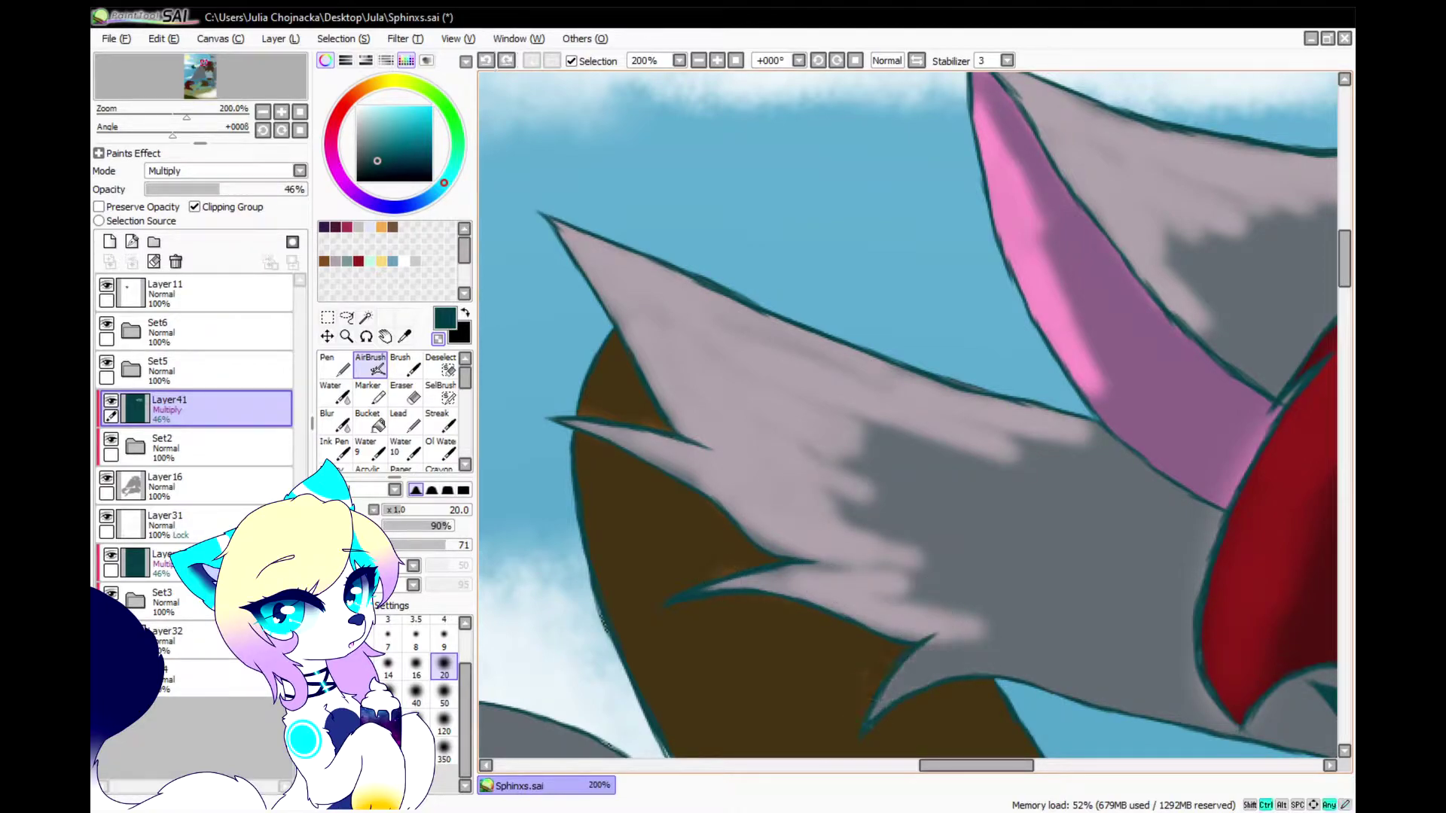
drag(844, 585, 821, 503)
drag(675, 516, 905, 550)
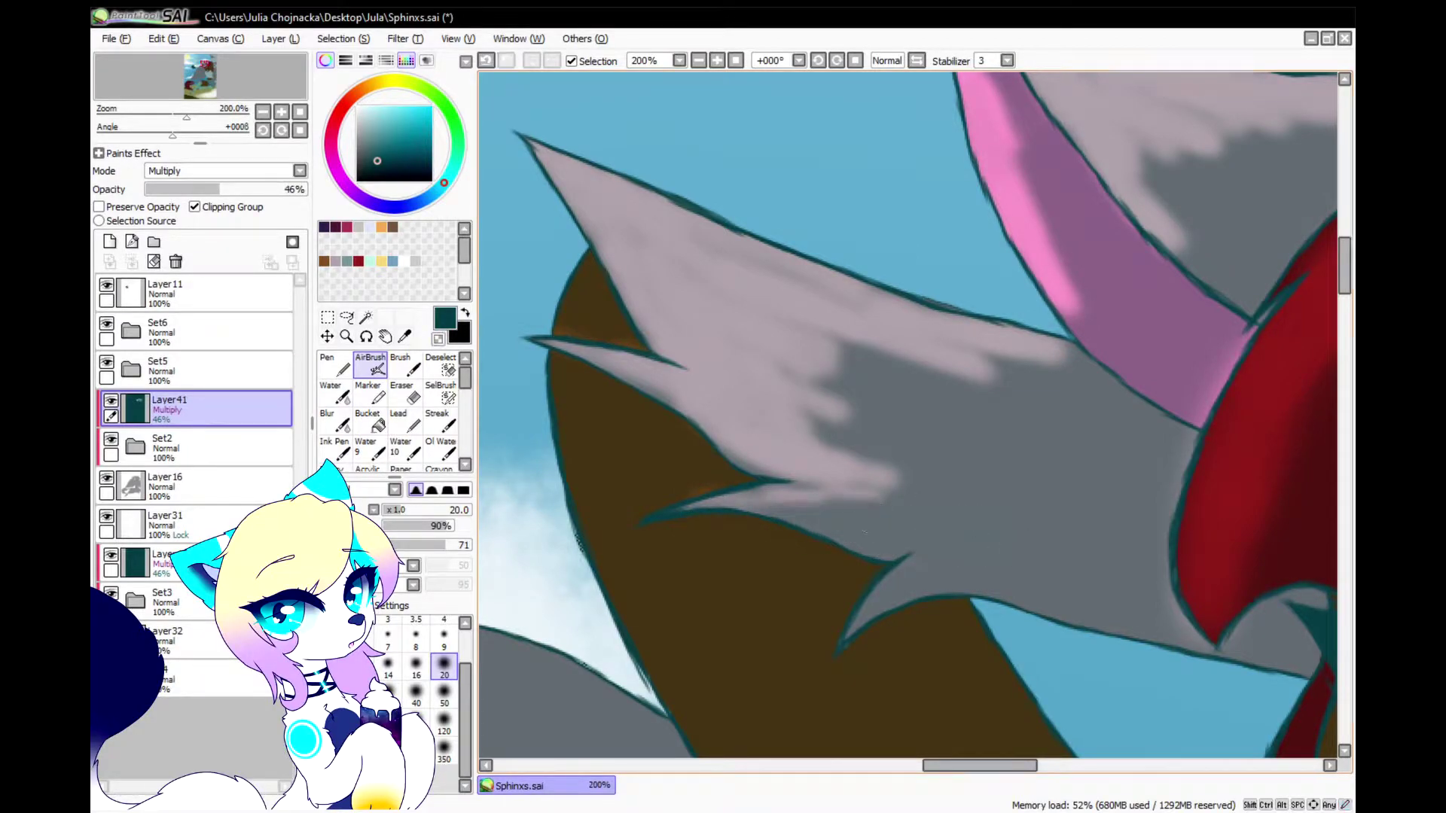
Switch the airbrush back to transparent and clear the shadow along the raised arm's elbow and outer edge
click(438, 339)
scroll(573, 279, up, 3)
mouse_move(572, 280)
mouse_down()
mouse_move(555, 345)
mouse_move(635, 374)
mouse_move(570, 339)
mouse_up()
scroll(557, 286, down, 6)
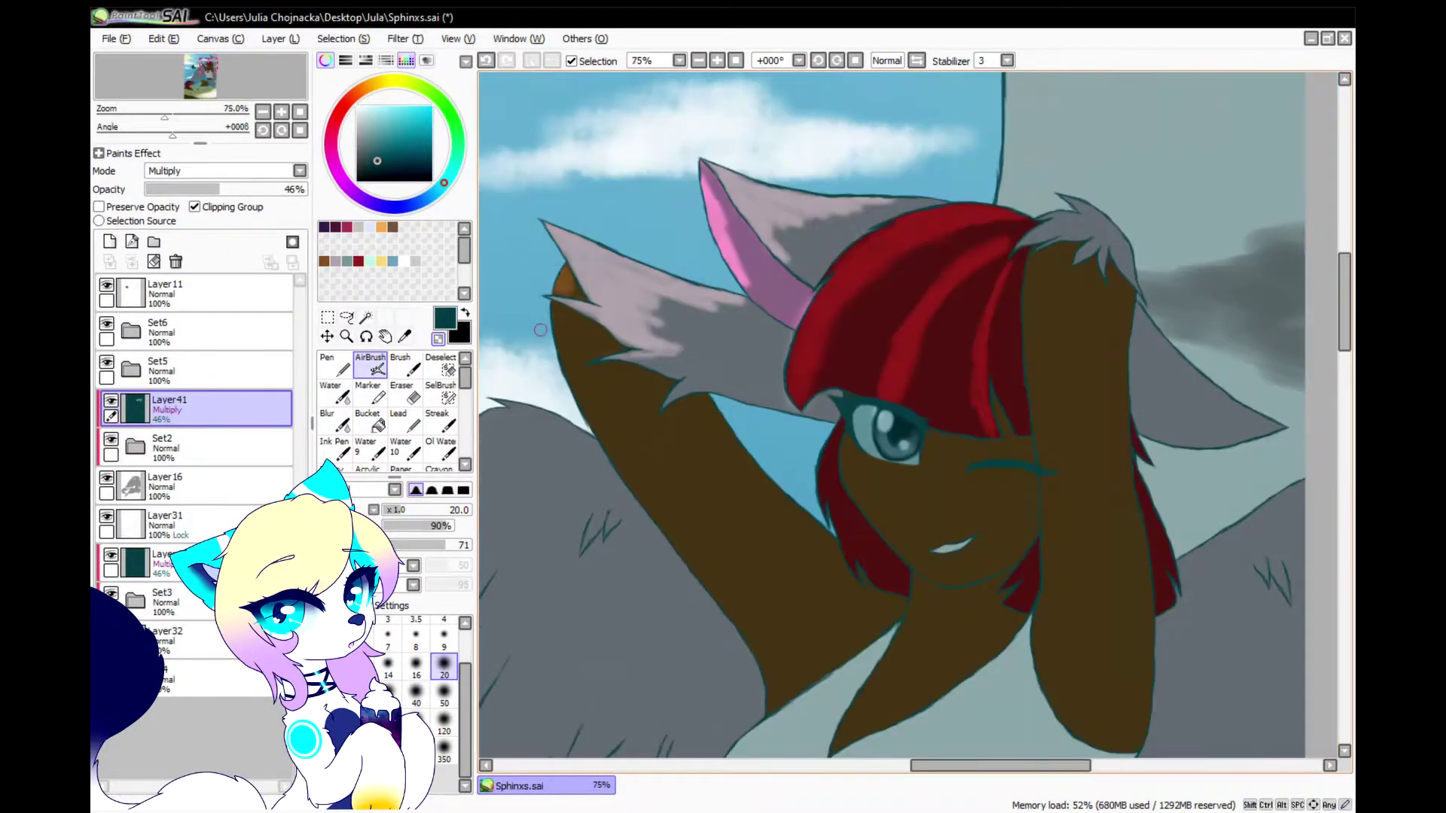
scroll(539, 329, up, 3)
scroll(588, 278, down, 3)
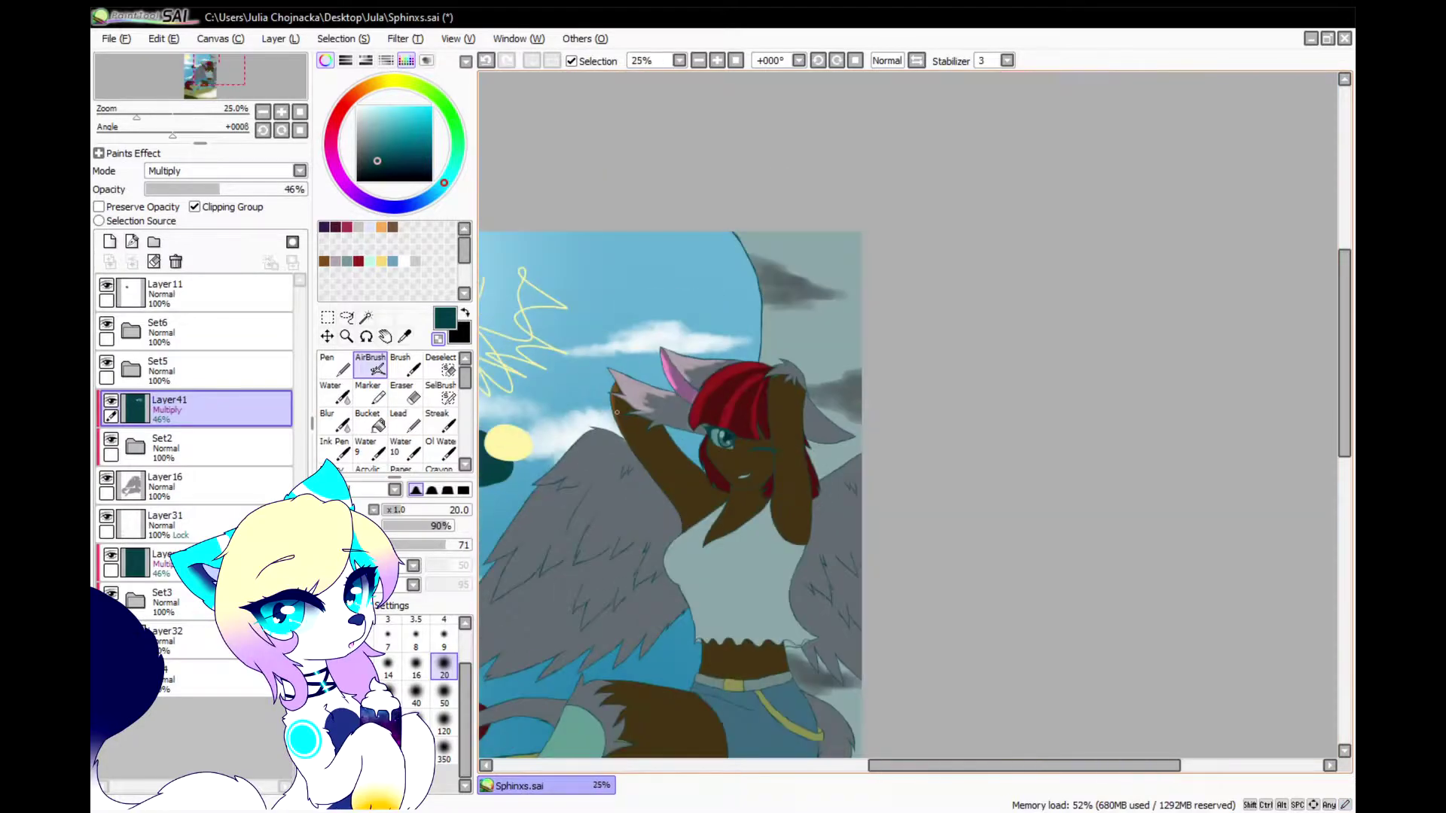
scroll(622, 387, up, 5)
mouse_move(622, 387)
mouse_down()
mouse_move(590, 362)
mouse_move(716, 439)
mouse_move(613, 575)
mouse_move(613, 700)
mouse_up()
Clear a broad band of shadow along the top edge of the large wing, from the arm to the first feather tip
scroll(839, 341, down, 4)
scroll(840, 341, up, 3)
mouse_move(889, 439)
mouse_down()
mouse_move(800, 364)
mouse_move(959, 451)
mouse_move(628, 270)
mouse_up()
scroll(629, 270, down, 1)
mouse_move(833, 336)
mouse_down()
mouse_move(882, 328)
mouse_move(827, 339)
mouse_move(750, 417)
mouse_up()
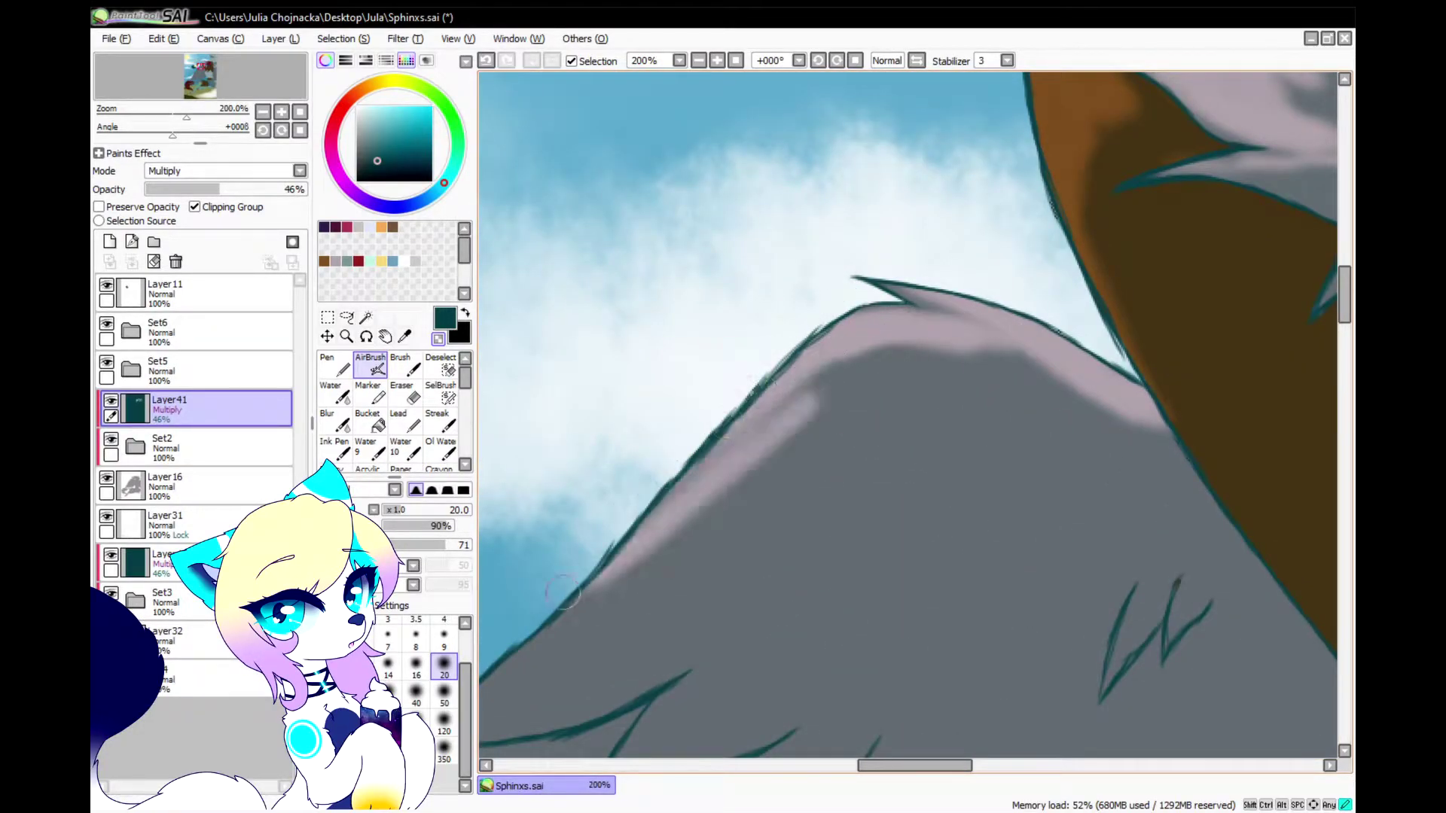
scroll(750, 416, down, 1)
mouse_move(567, 554)
mouse_down()
mouse_move(719, 498)
mouse_move(807, 445)
mouse_move(681, 506)
mouse_move(951, 281)
mouse_up()
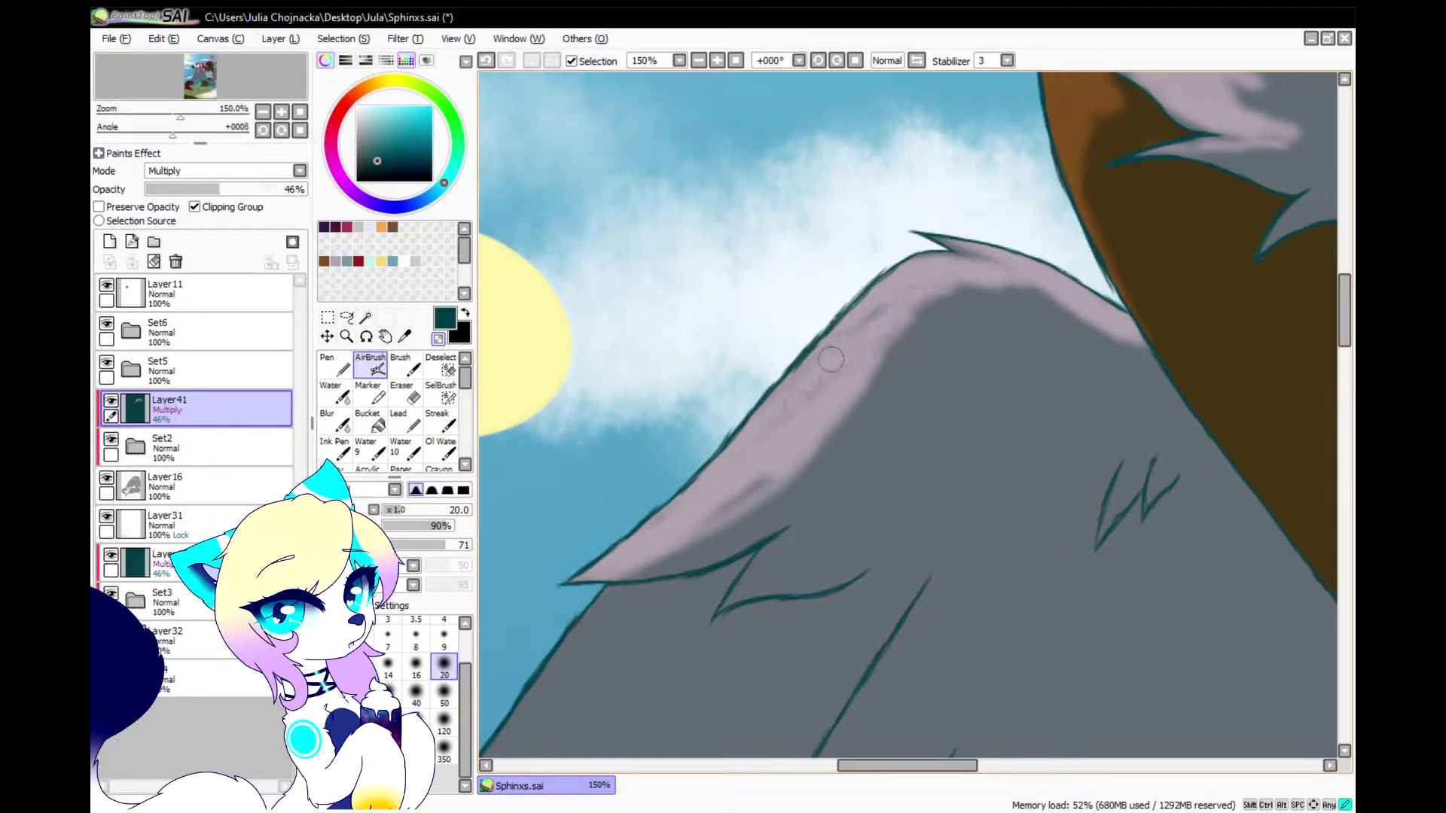
Clear the shadow in a second diagonal feather band just below the wing's top edge, down to its tip
scroll(1045, 285, up, 1)
mouse_move(838, 477)
mouse_down()
mouse_move(894, 459)
mouse_move(1130, 206)
mouse_up()
scroll(978, 347, down, 1)
mouse_move(978, 346)
mouse_down()
mouse_move(1020, 362)
mouse_move(1009, 327)
mouse_up()
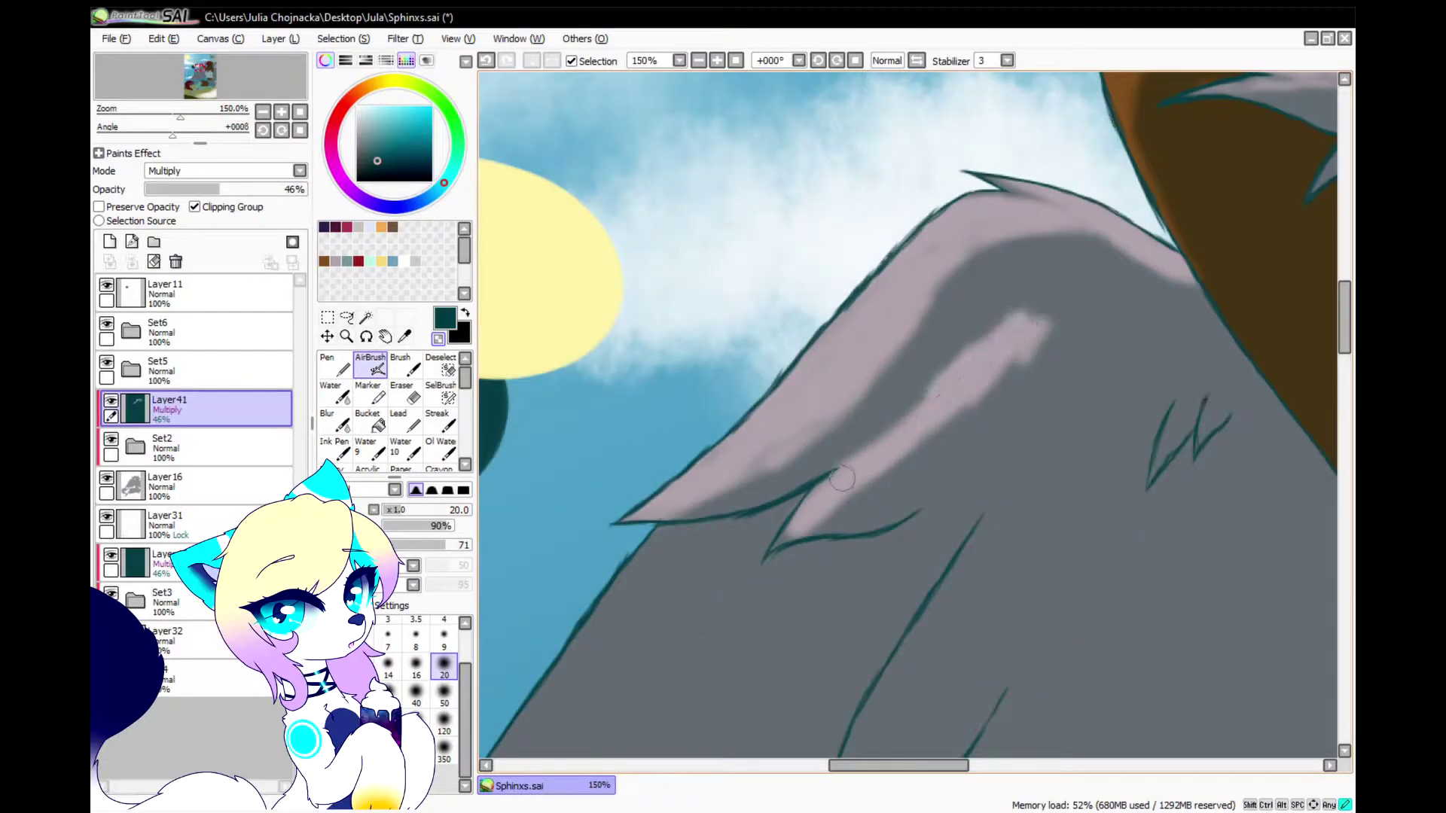
drag(842, 478, 878, 500)
scroll(934, 444, down, 4)
scroll(938, 411, up, 4)
drag(941, 389, 958, 361)
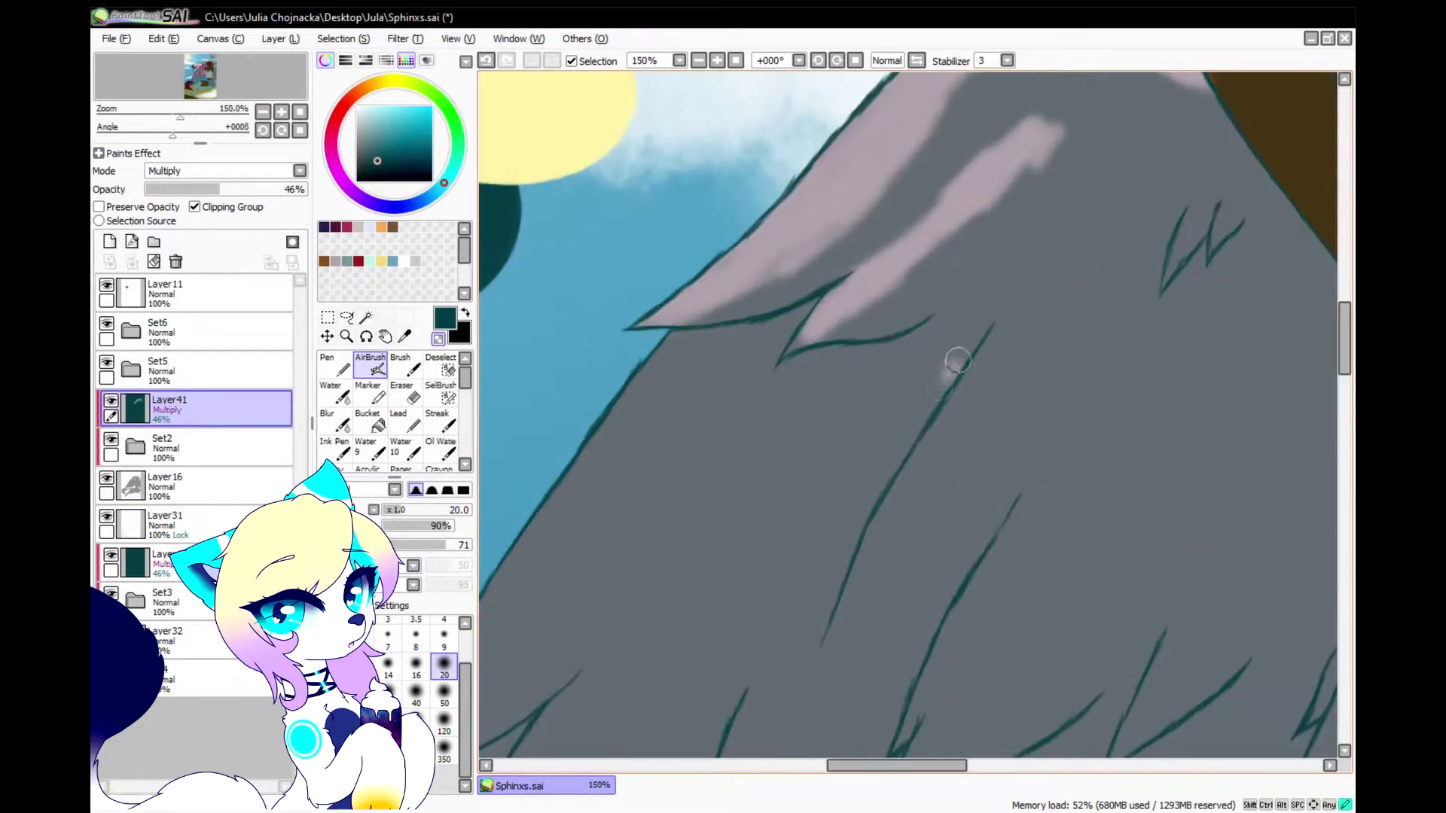
key(ctrl+z)
Unlock Layer14 in the Set5 folder and erase the long stray feather line in the middle of the wing
click(132, 369)
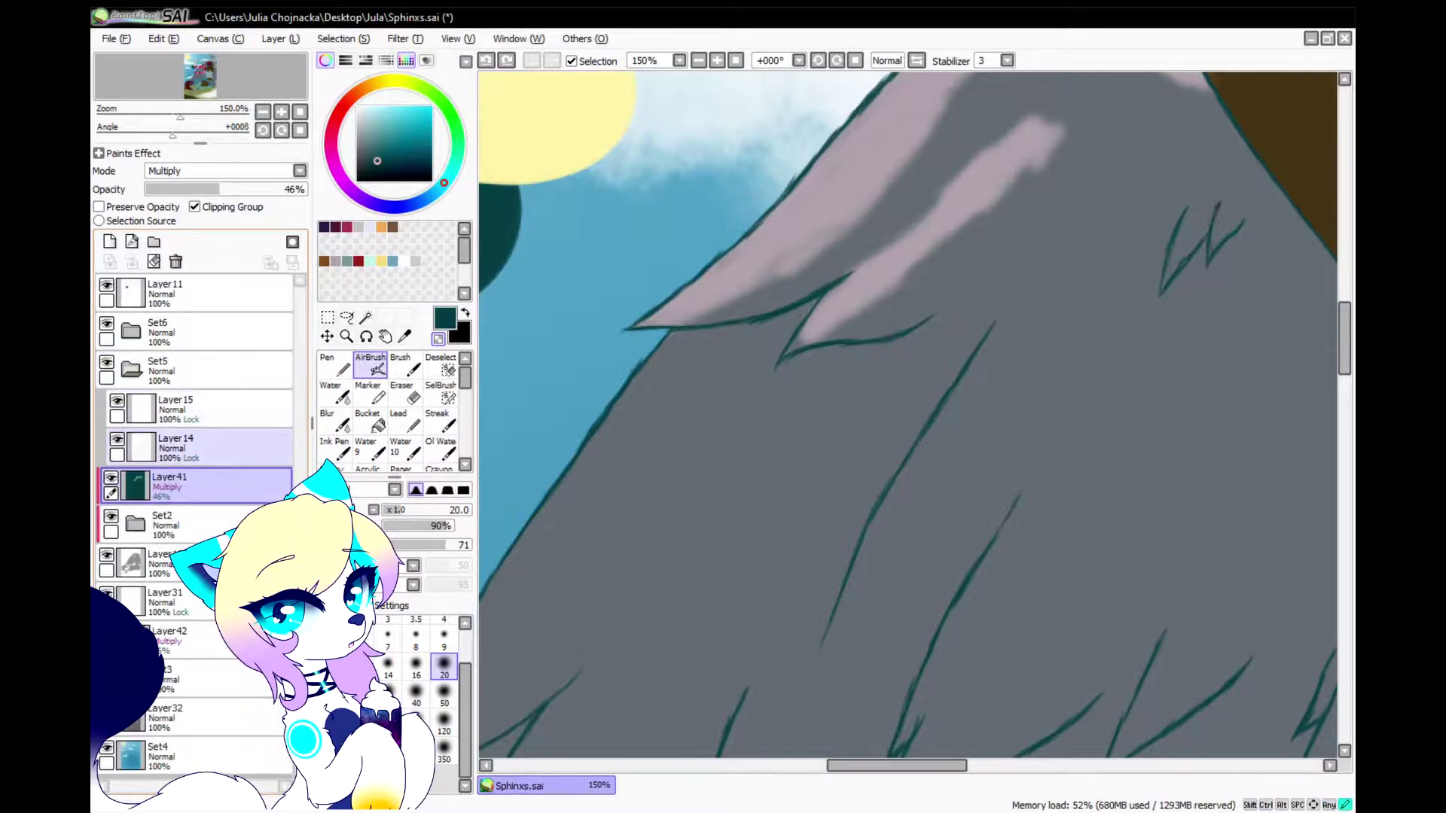
click(190, 448)
click(405, 392)
click(126, 207)
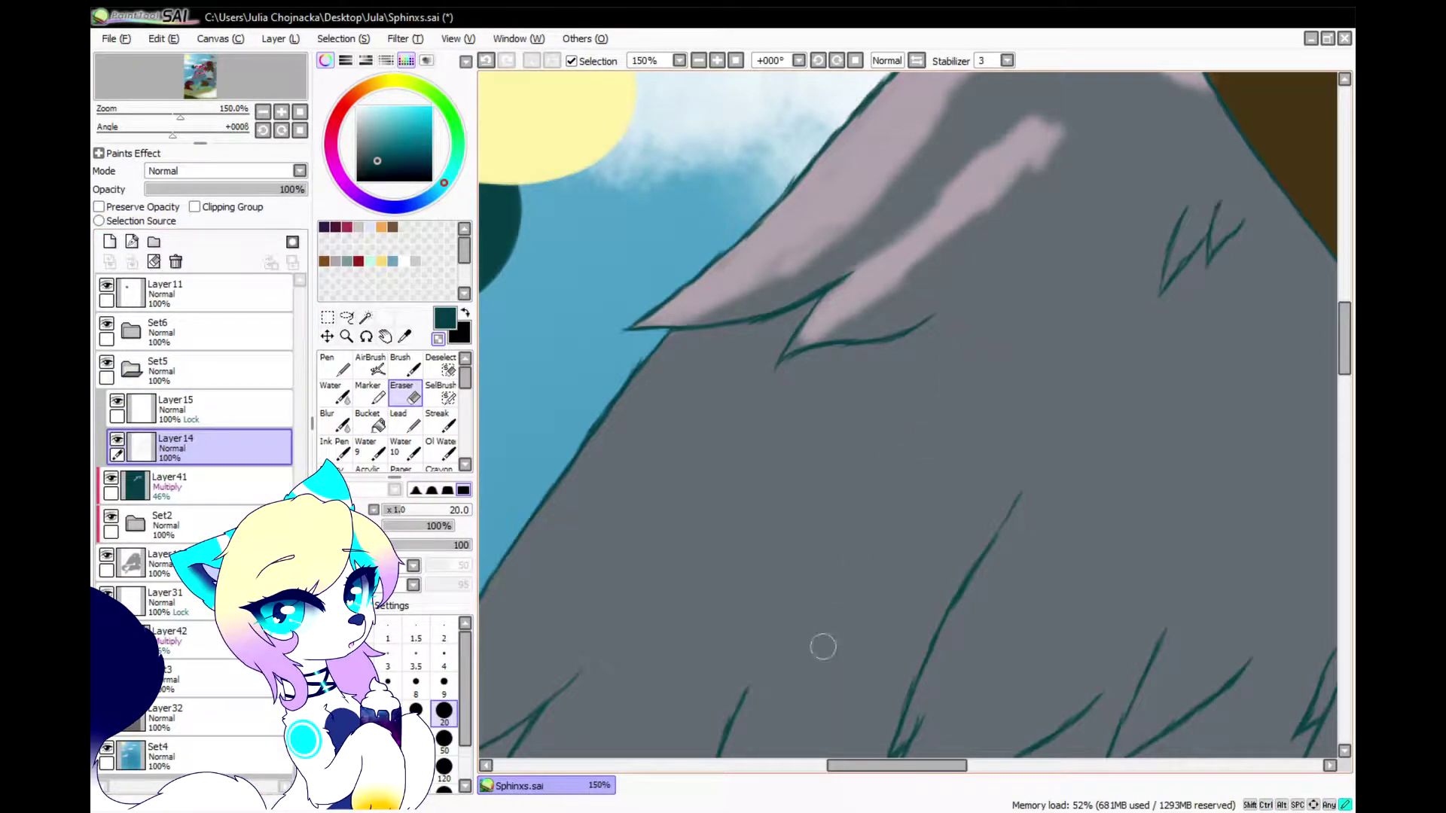
scroll(738, 424, down, 3)
Close the Set5 folder, return to Layer41 with the AirBrush, and clear shadow along the wing's outer edge and neighbouring feathers
click(132, 369)
click(197, 408)
click(370, 365)
scroll(645, 492, up, 2)
drag(647, 511, 713, 411)
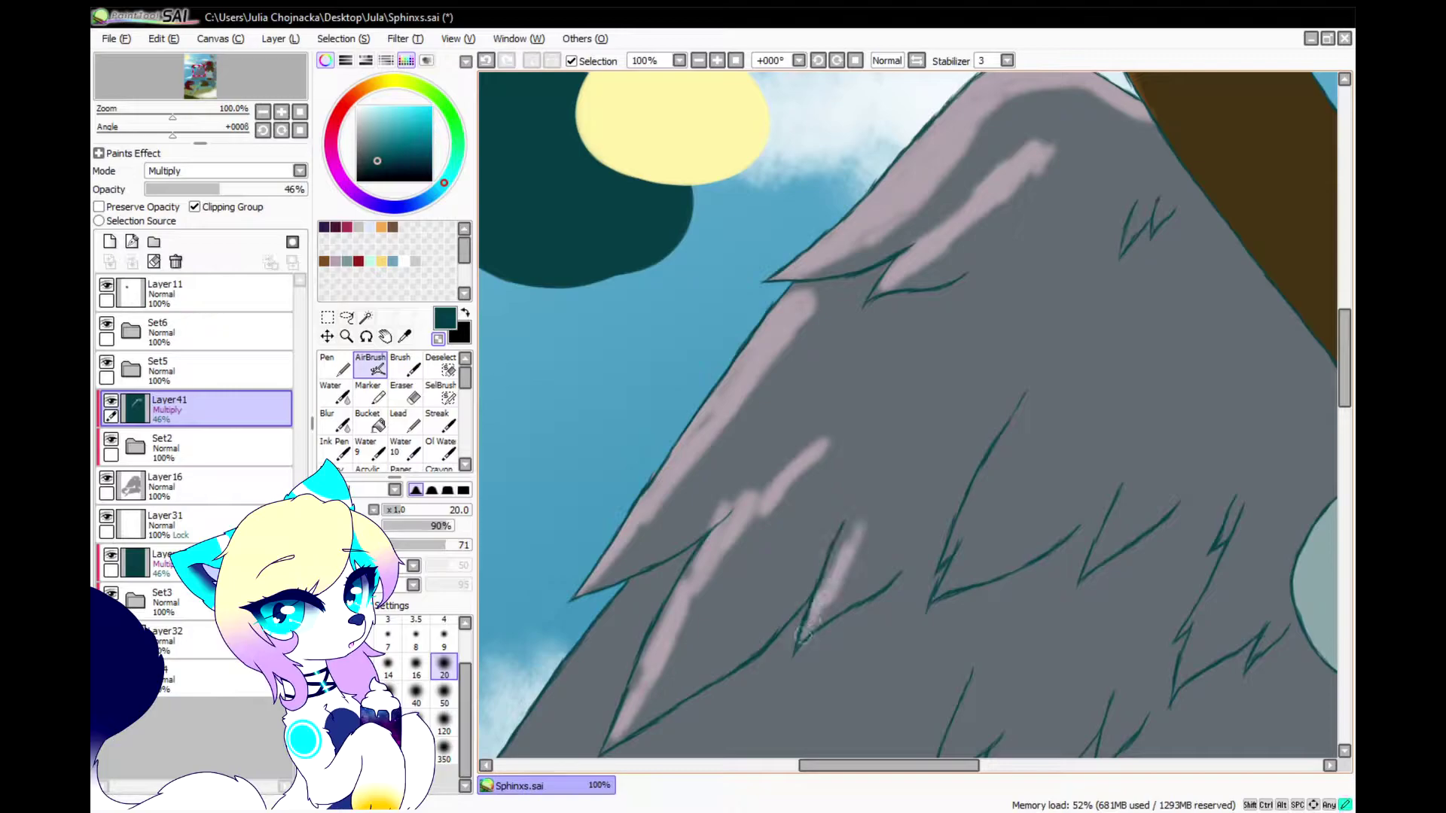
Add light streaks to the remaining middle-row feathers and to the small feather mark near the arm
drag(856, 493, 904, 398)
scroll(883, 425, down, 4)
scroll(922, 431, up, 4)
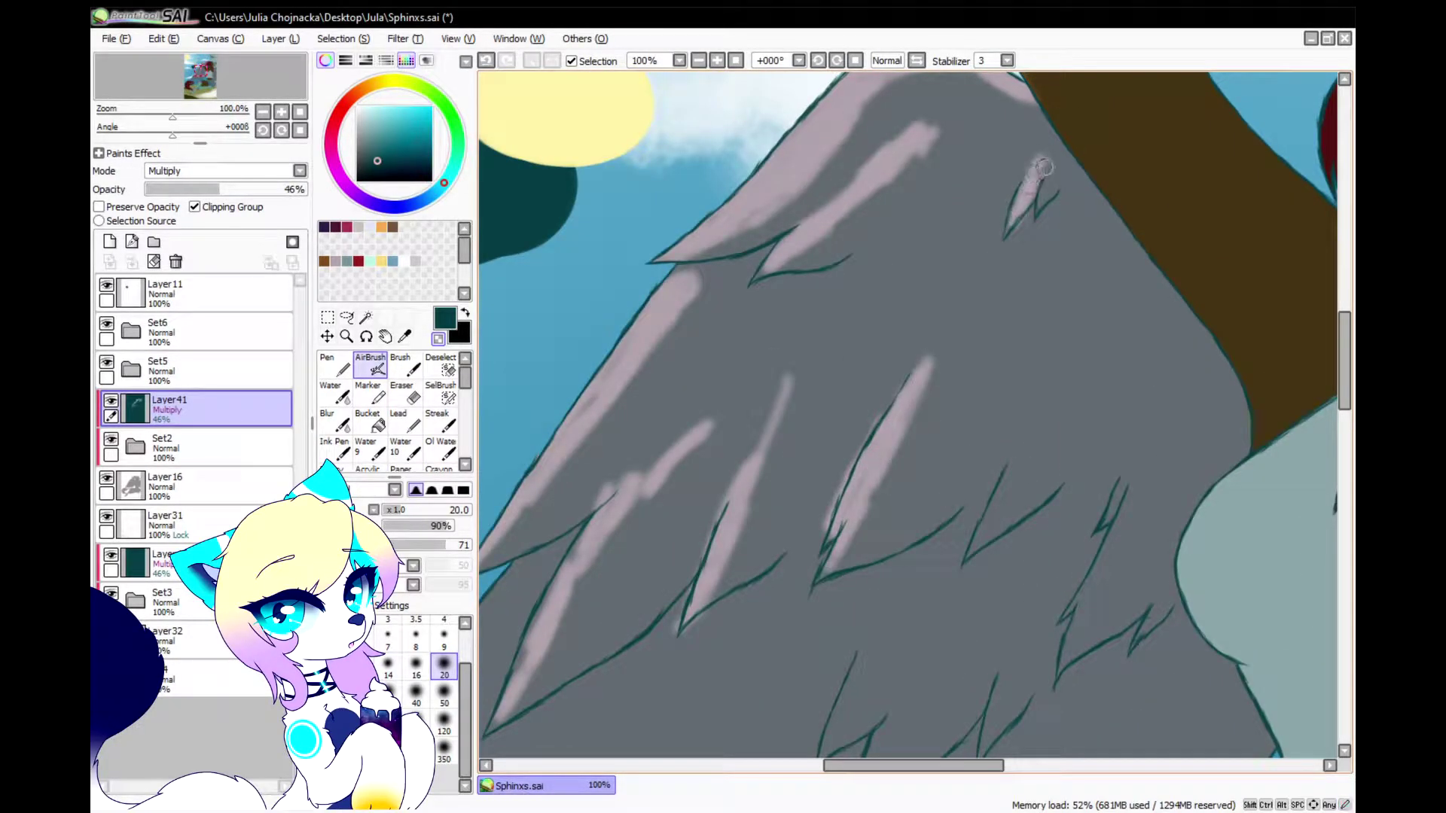
scroll(992, 473, down, 2)
scroll(971, 317, up, 1)
scroll(964, 286, down, 1)
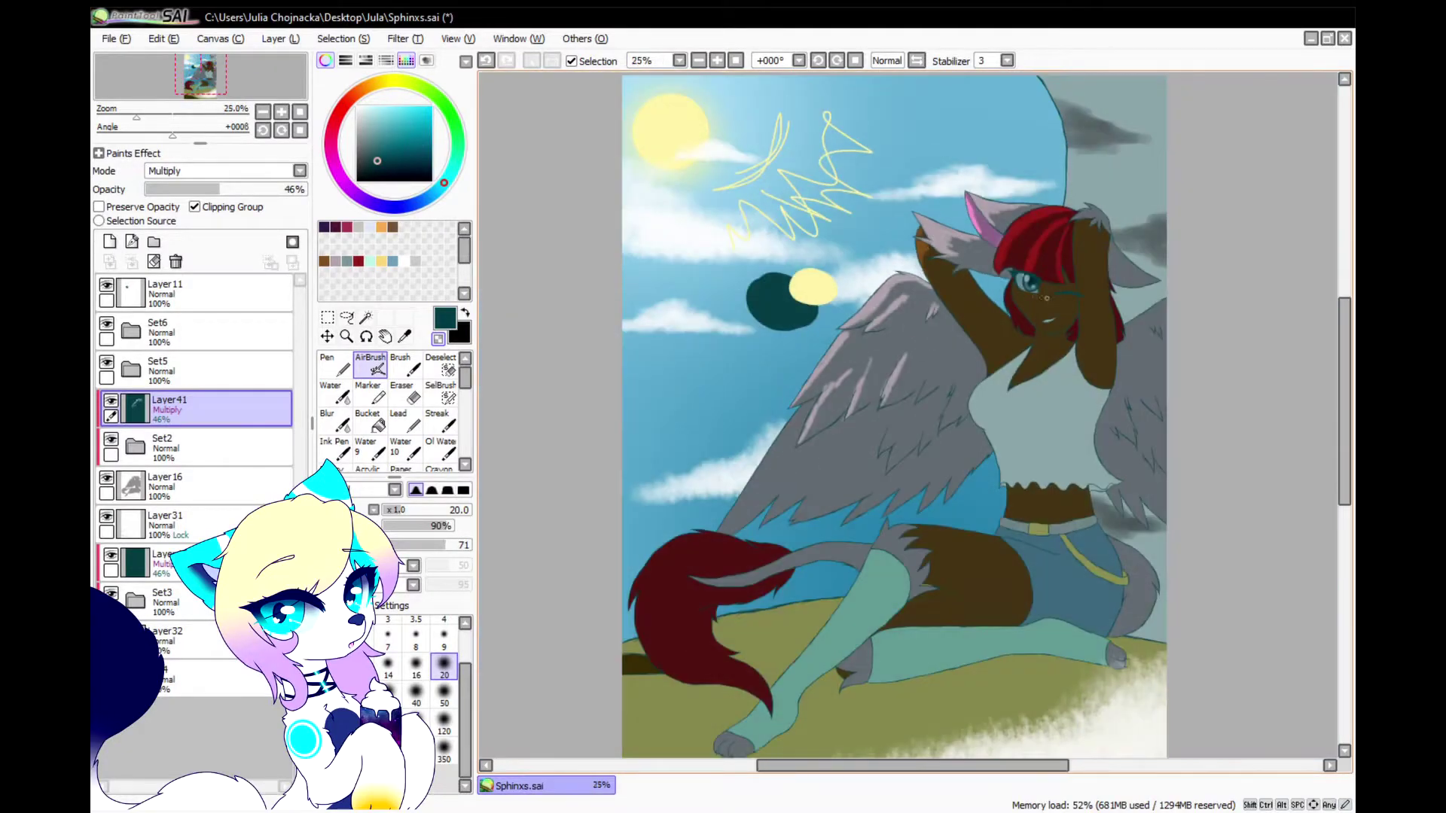
Clear the shadow along the face's outer contour, from beside the open eye down to the chin
scroll(953, 259, up, 3)
mouse_move(866, 208)
mouse_down()
mouse_move(885, 353)
mouse_move(956, 463)
mouse_move(1125, 587)
mouse_up()
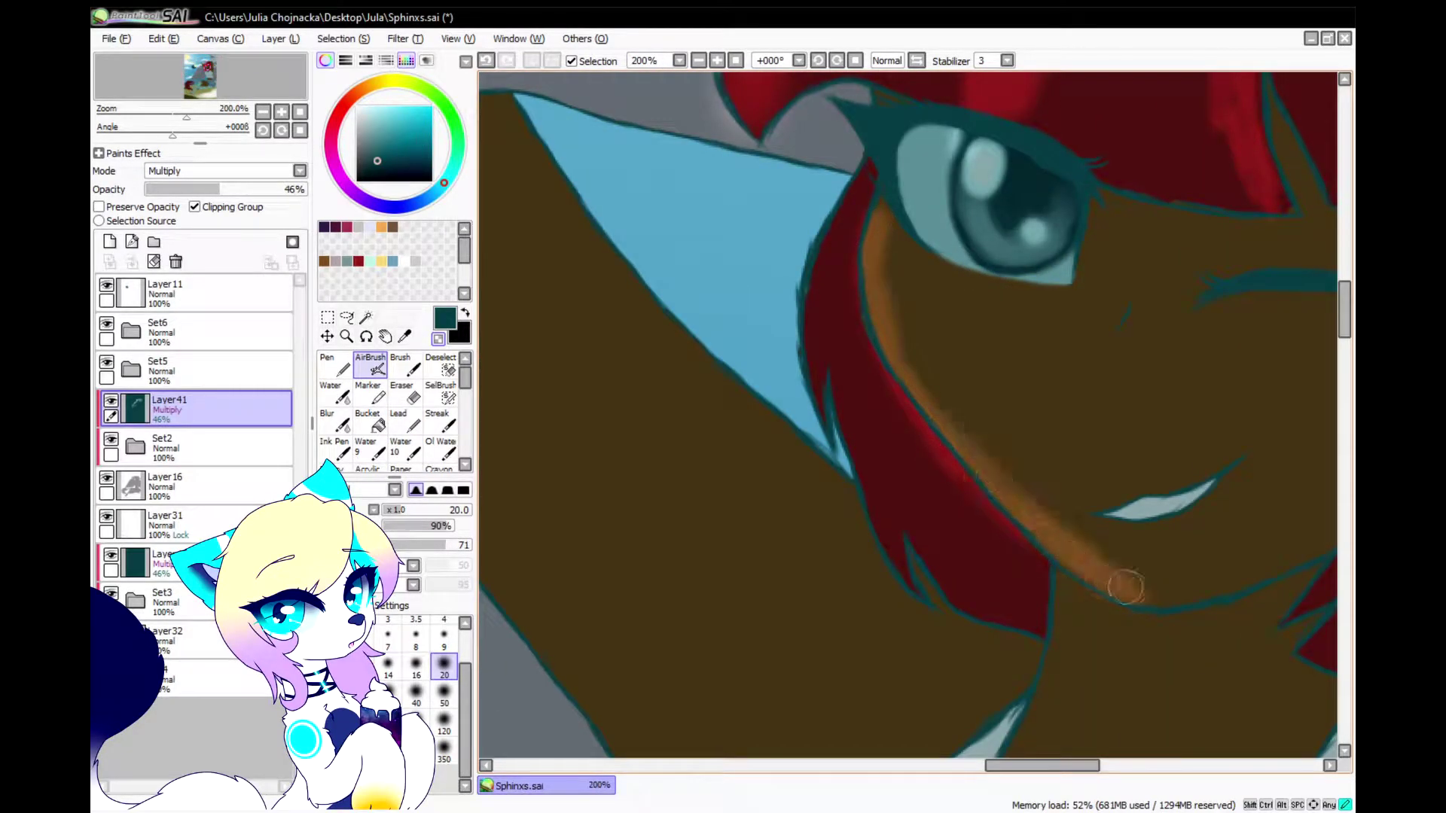
scroll(1173, 568, up, 3)
mouse_move(1007, 490)
mouse_down()
mouse_move(1151, 444)
mouse_move(1029, 547)
mouse_move(1182, 535)
mouse_move(1194, 584)
mouse_up()
Lighten the lips and both cheeks, using airbrush size 50 for the area under the closed eye
scroll(1193, 584, down, 3)
mouse_move(656, 376)
mouse_down()
mouse_move(677, 381)
mouse_move(715, 308)
mouse_move(753, 316)
mouse_up()
mouse_move(934, 422)
mouse_down()
mouse_move(974, 414)
mouse_move(1027, 448)
mouse_up()
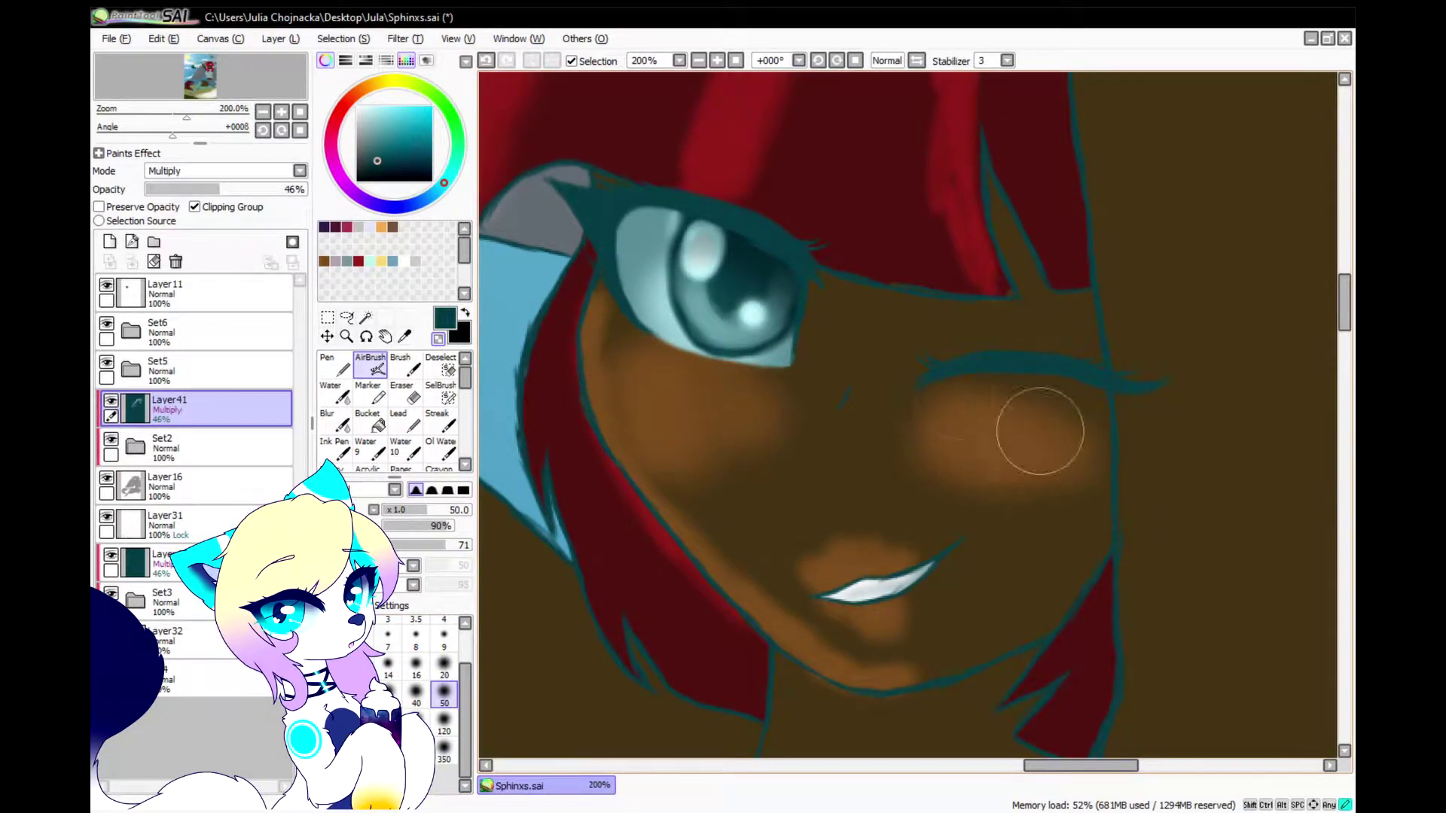
Clear the shadow from the skin on the neck and inside the V-neckline with the size 50 airbrush
scroll(807, 451, down, 5)
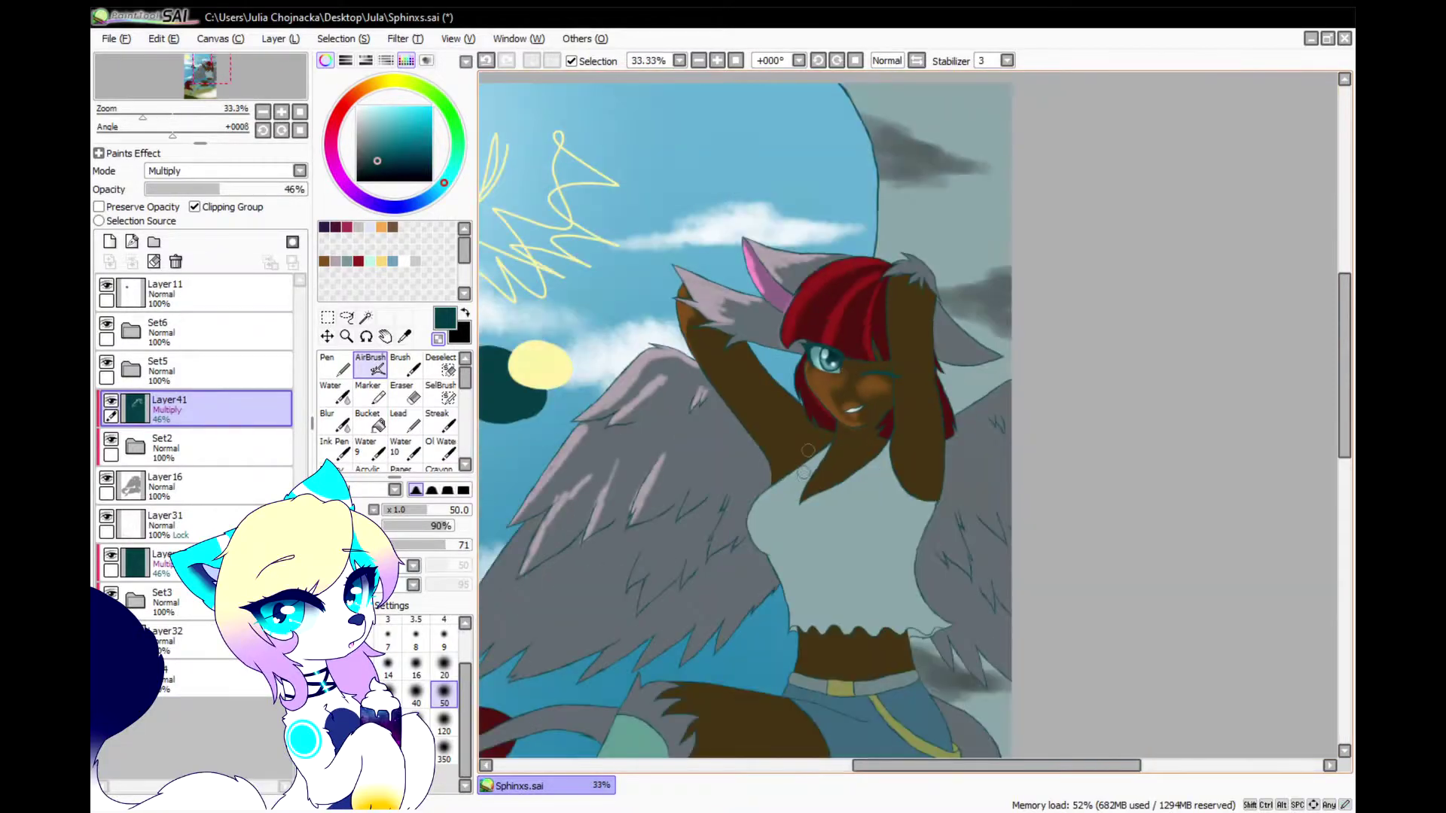
scroll(807, 450, up, 5)
mouse_move(765, 591)
mouse_down()
mouse_move(927, 364)
mouse_move(937, 236)
mouse_move(833, 568)
mouse_up()
scroll(816, 438, down, 3)
Lighten the white top along its strap, the outer side of the bust and the centre of the other breast
scroll(816, 438, up, 2)
mouse_move(964, 287)
mouse_down()
mouse_move(845, 377)
mouse_move(684, 562)
mouse_move(704, 623)
mouse_move(756, 514)
mouse_up()
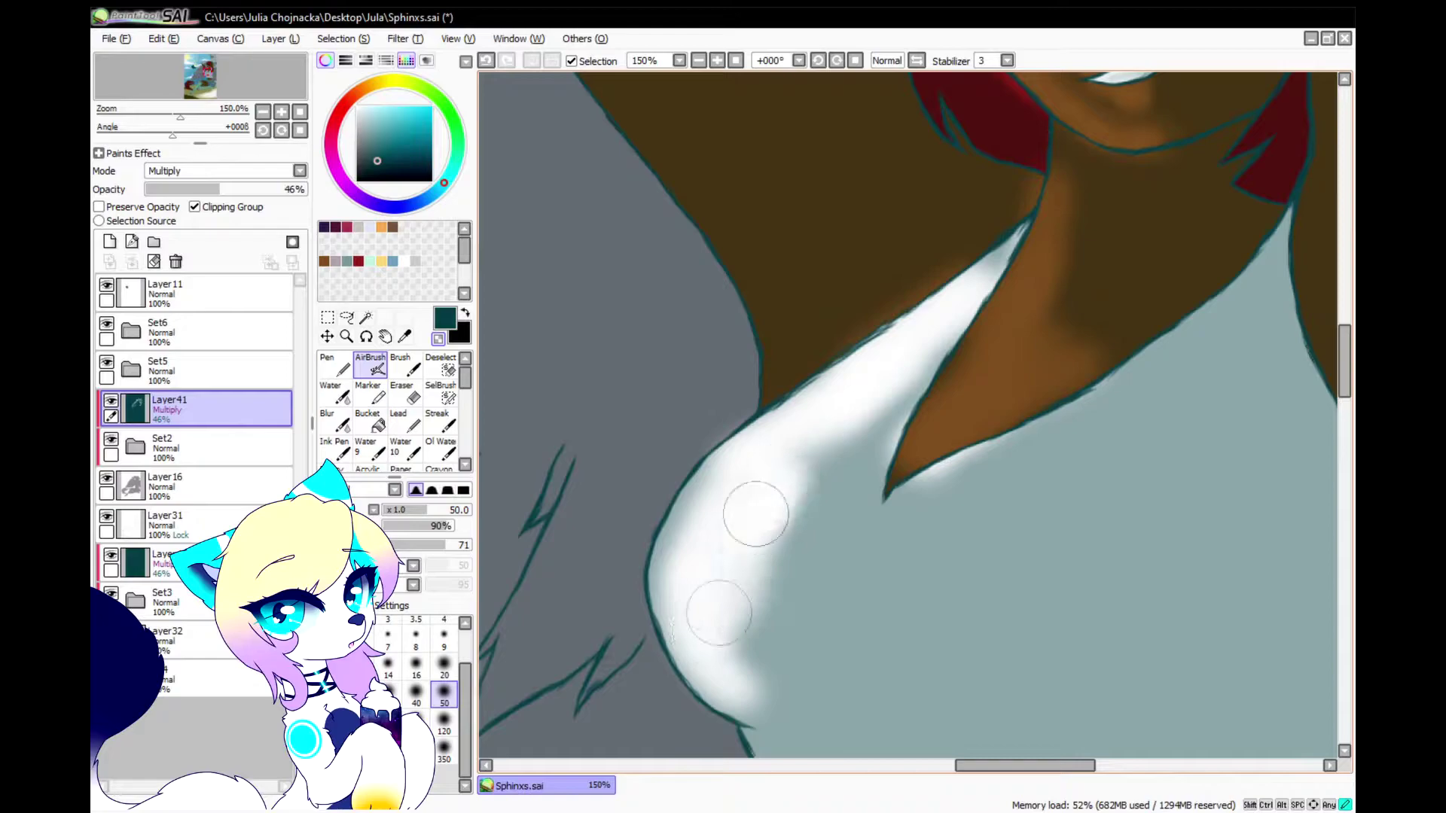
scroll(755, 514, down, 2)
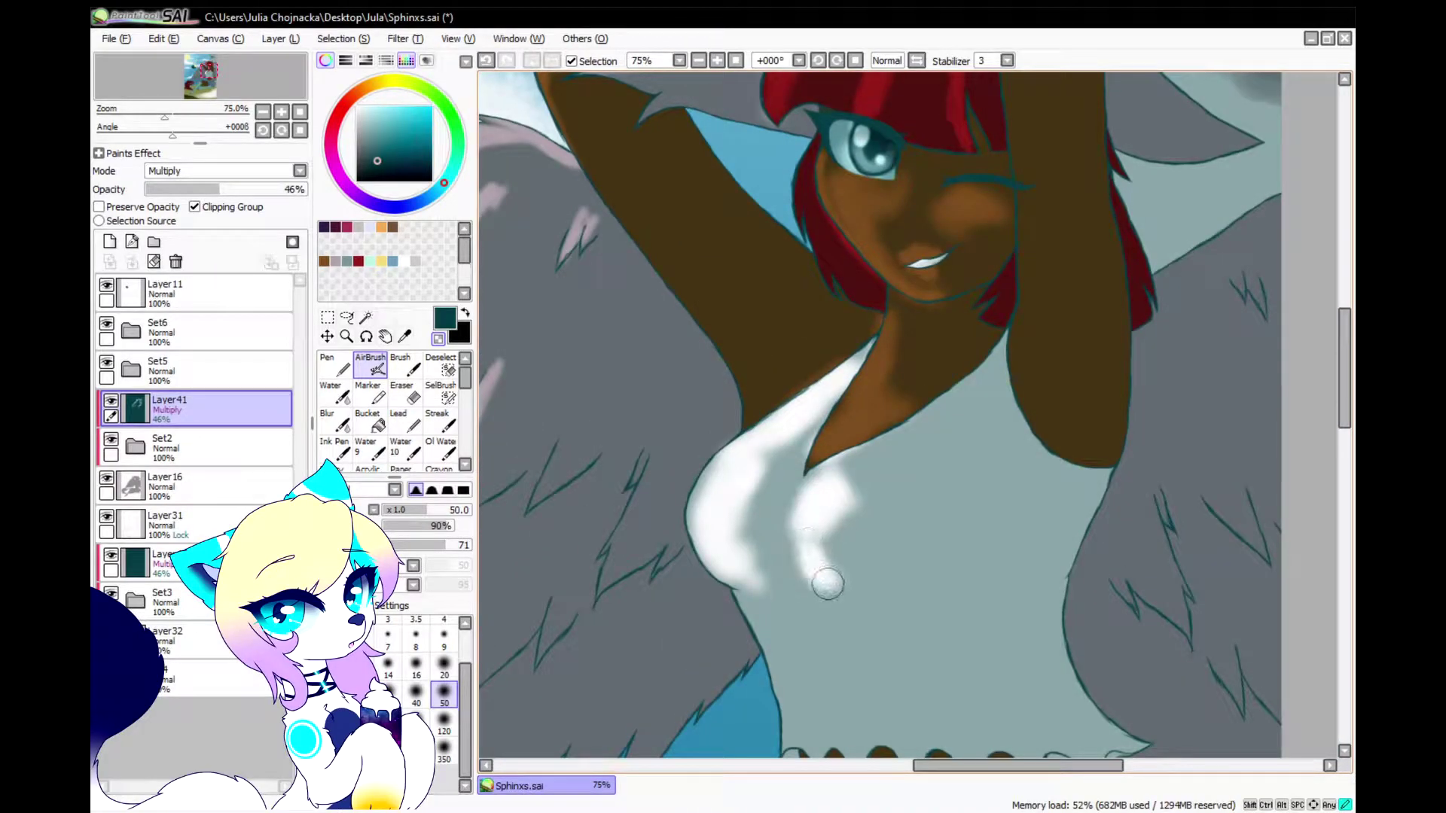
mouse_move(858, 467)
mouse_down()
mouse_move(878, 522)
mouse_move(845, 491)
mouse_move(873, 572)
mouse_up()
scroll(874, 572, down, 2)
Clear the shadow along the top's lower side edge and paint its first thin folds at brush size 20, undoing a bad stroke
scroll(838, 685, up, 4)
mouse_move(729, 655)
mouse_down()
mouse_move(699, 457)
mouse_move(730, 560)
mouse_move(688, 691)
mouse_up()
mouse_move(793, 653)
mouse_down()
mouse_move(789, 520)
mouse_move(802, 575)
mouse_up()
mouse_move(867, 695)
mouse_down()
mouse_move(852, 602)
mouse_move(893, 682)
mouse_move(833, 491)
mouse_move(881, 586)
mouse_up()
key(ctrl+z)
drag(827, 474, 794, 452)
scroll(779, 463, down, 3)
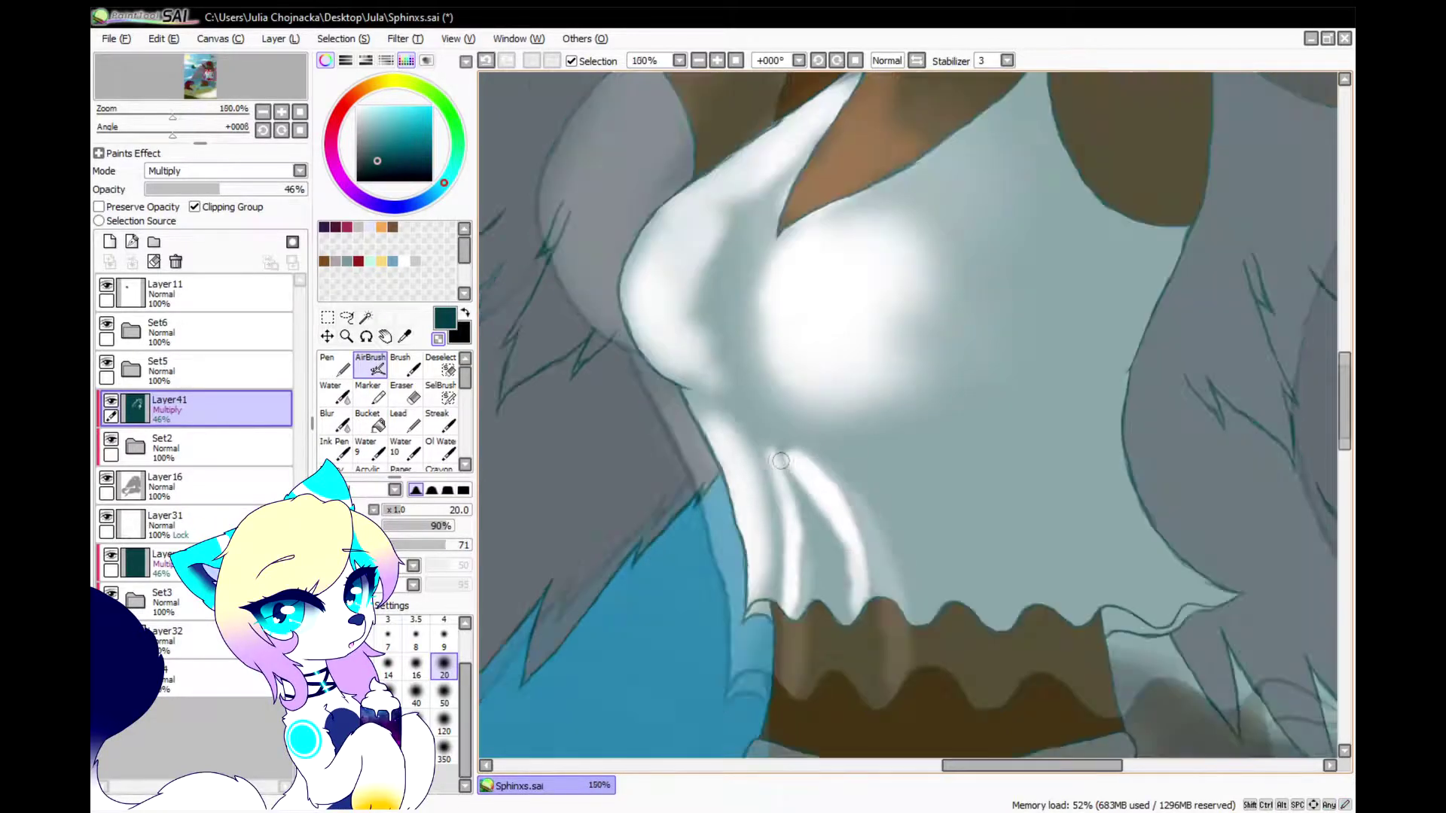
Paint three more light fold streaks rising from the wavy hem of the white top
scroll(828, 489, up, 3)
drag(916, 625, 872, 472)
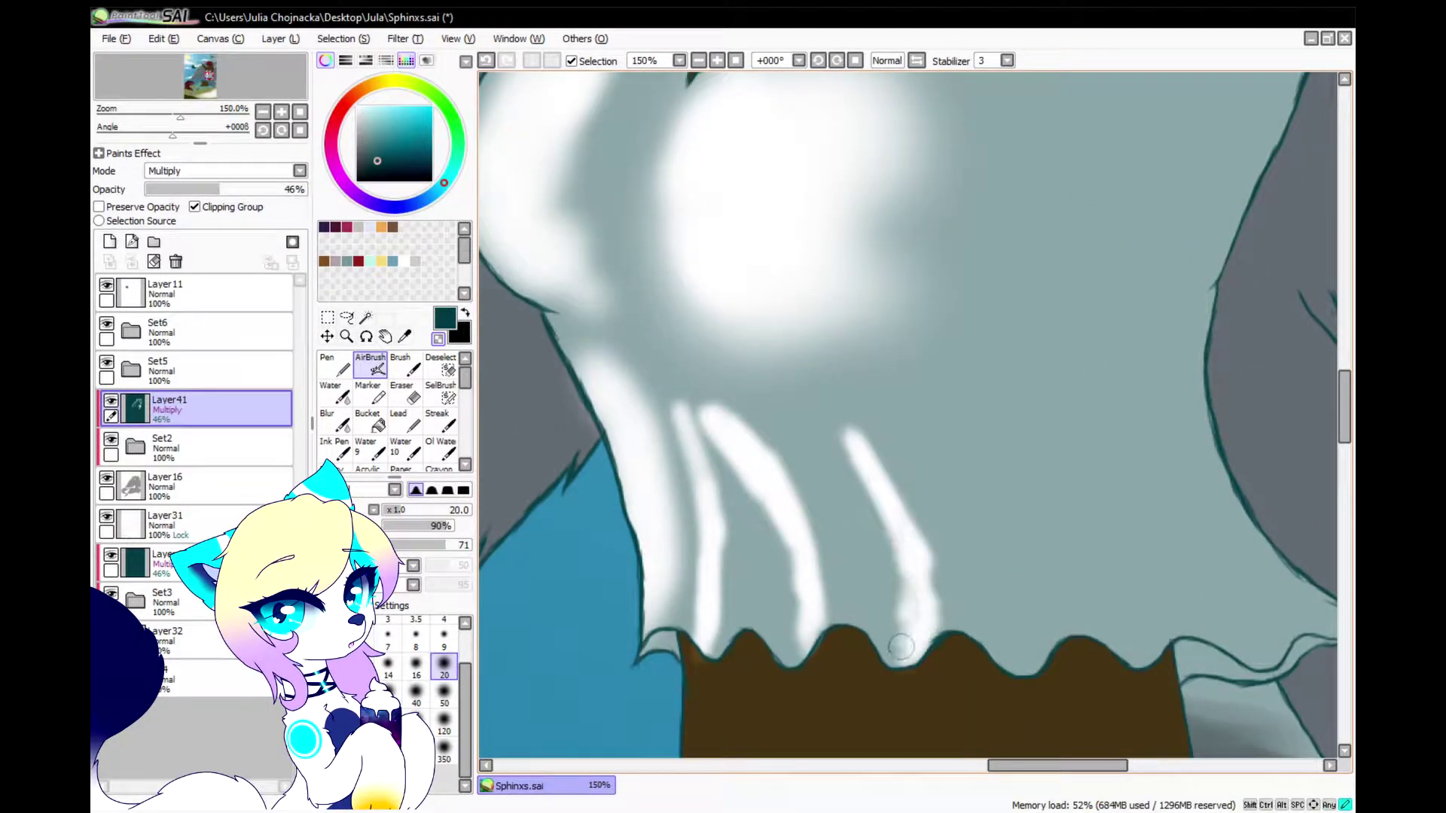
drag(1041, 635, 968, 465)
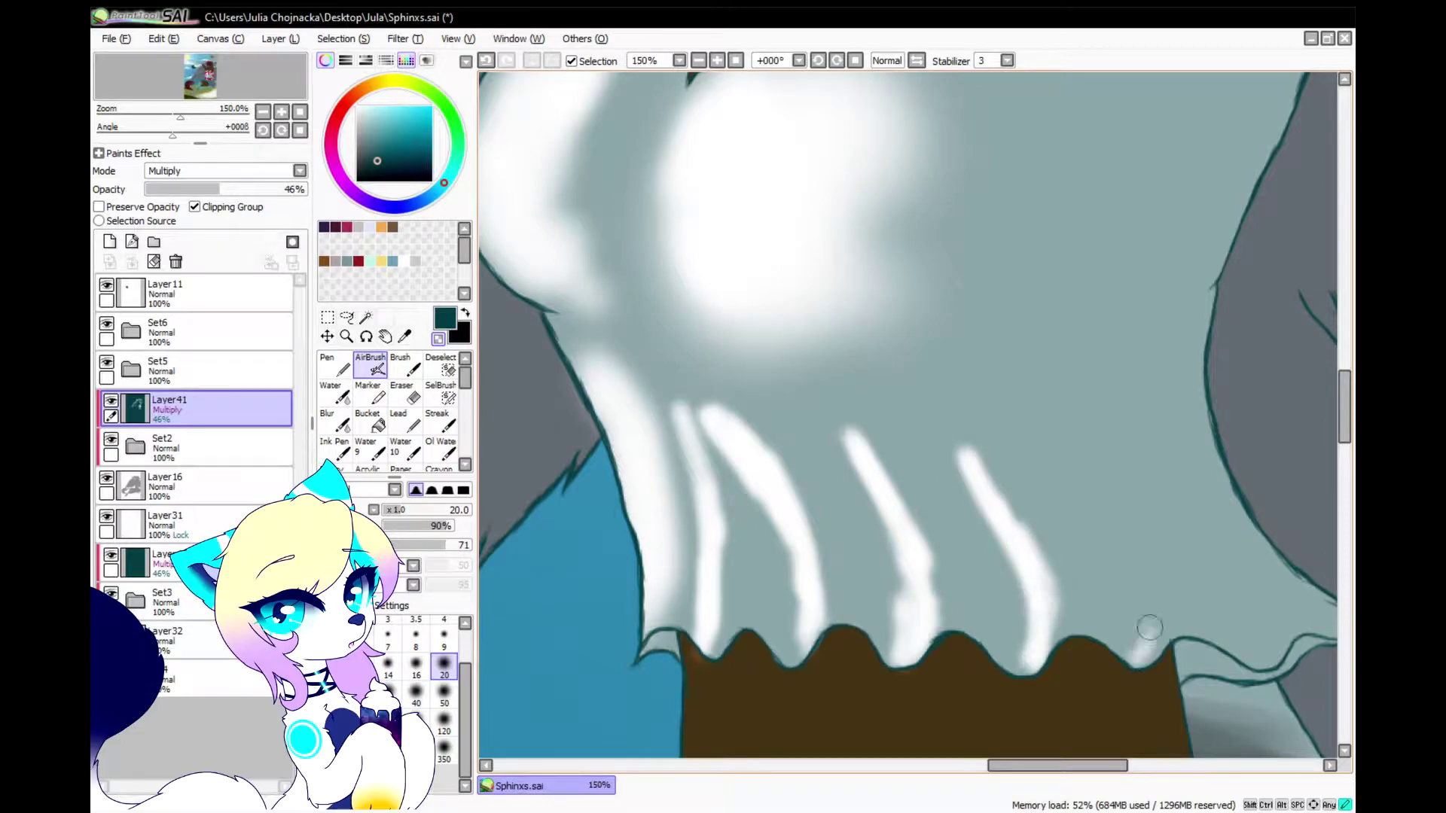
drag(1149, 628, 1069, 506)
scroll(929, 416, down, 4)
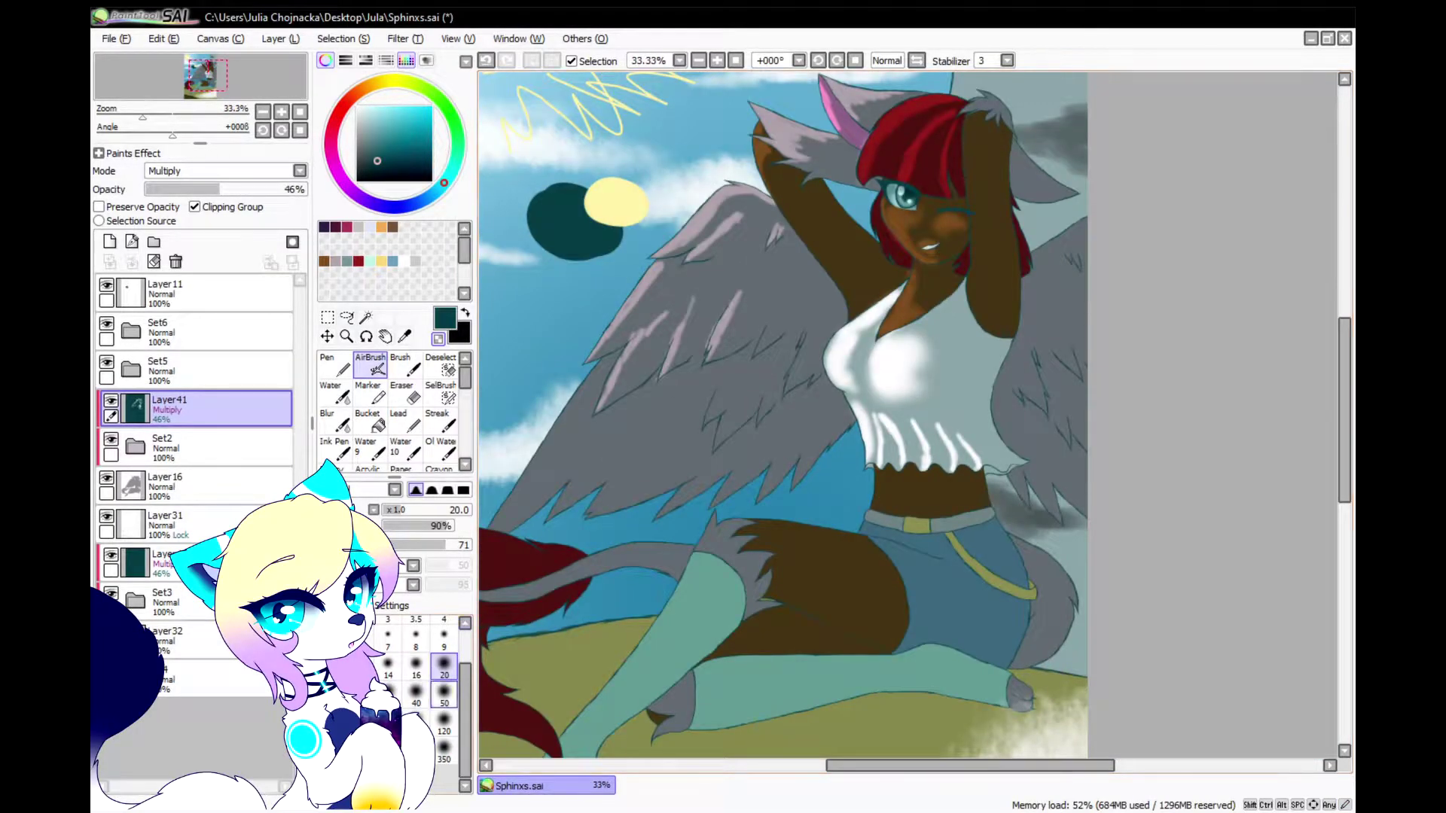
Lighten the wing's lower outer edge and its first bottom feathers at brush size 50, undoing an unwanted stroke
scroll(783, 275, up, 3)
mouse_move(762, 531)
mouse_down()
mouse_move(773, 482)
mouse_move(723, 549)
mouse_move(841, 410)
mouse_up()
key(ctrl+z)
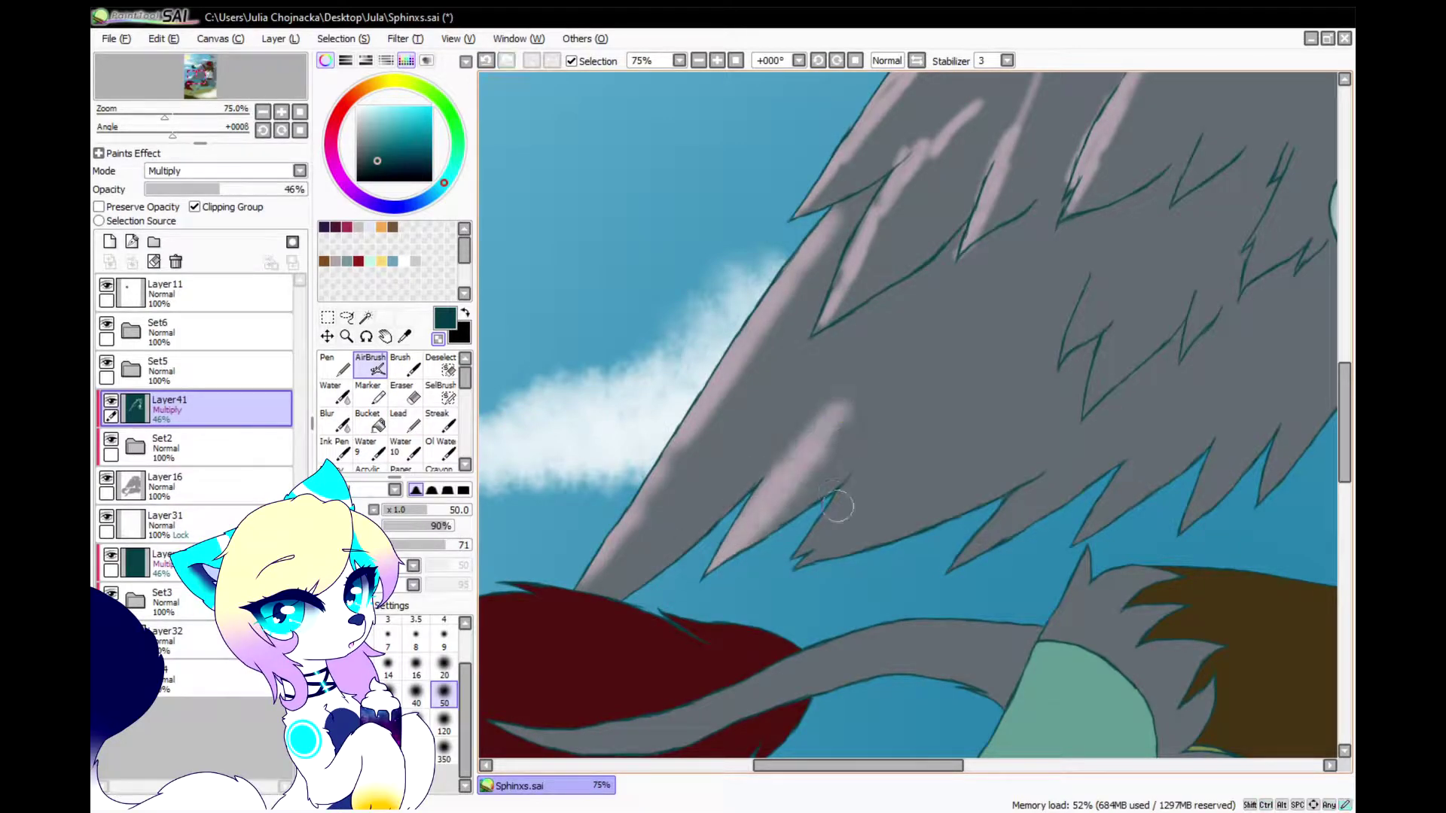
scroll(881, 464, down, 4)
scroll(750, 523, up, 1)
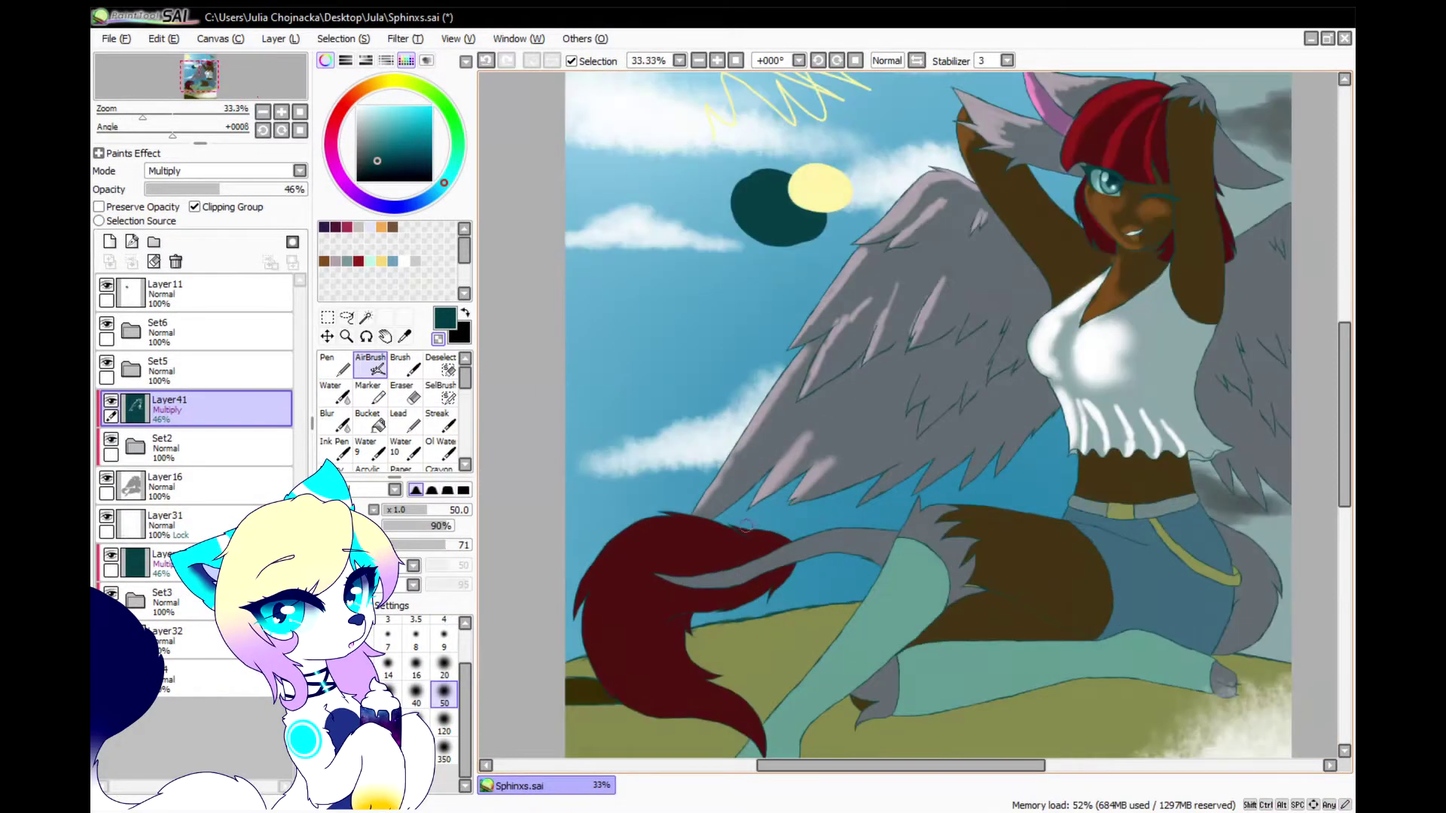
Clear the shadow along the upper edge and inner curve of the red tail tuft
scroll(750, 523, up, 2)
scroll(591, 490, down, 1)
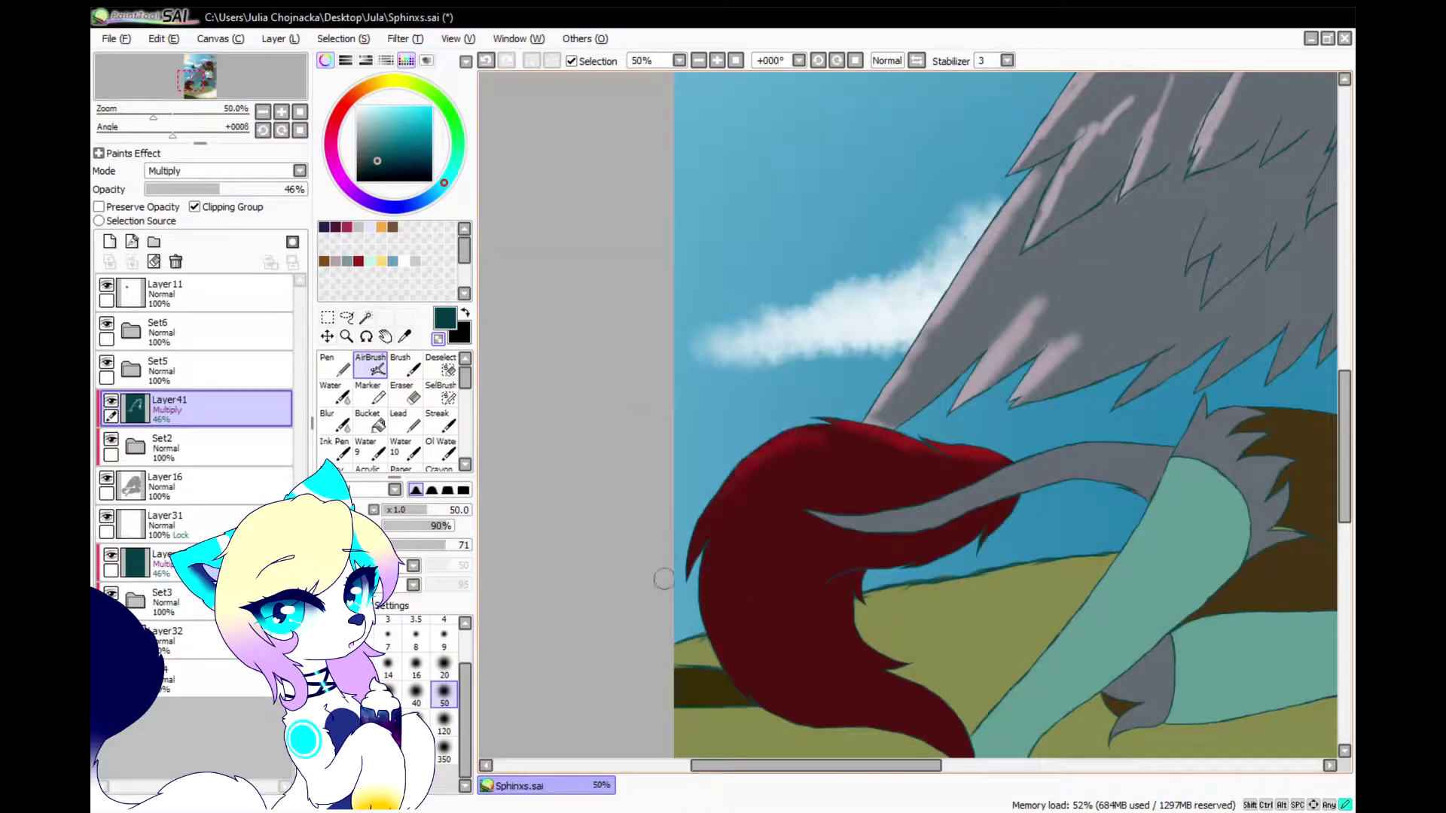
scroll(849, 447, up, 2)
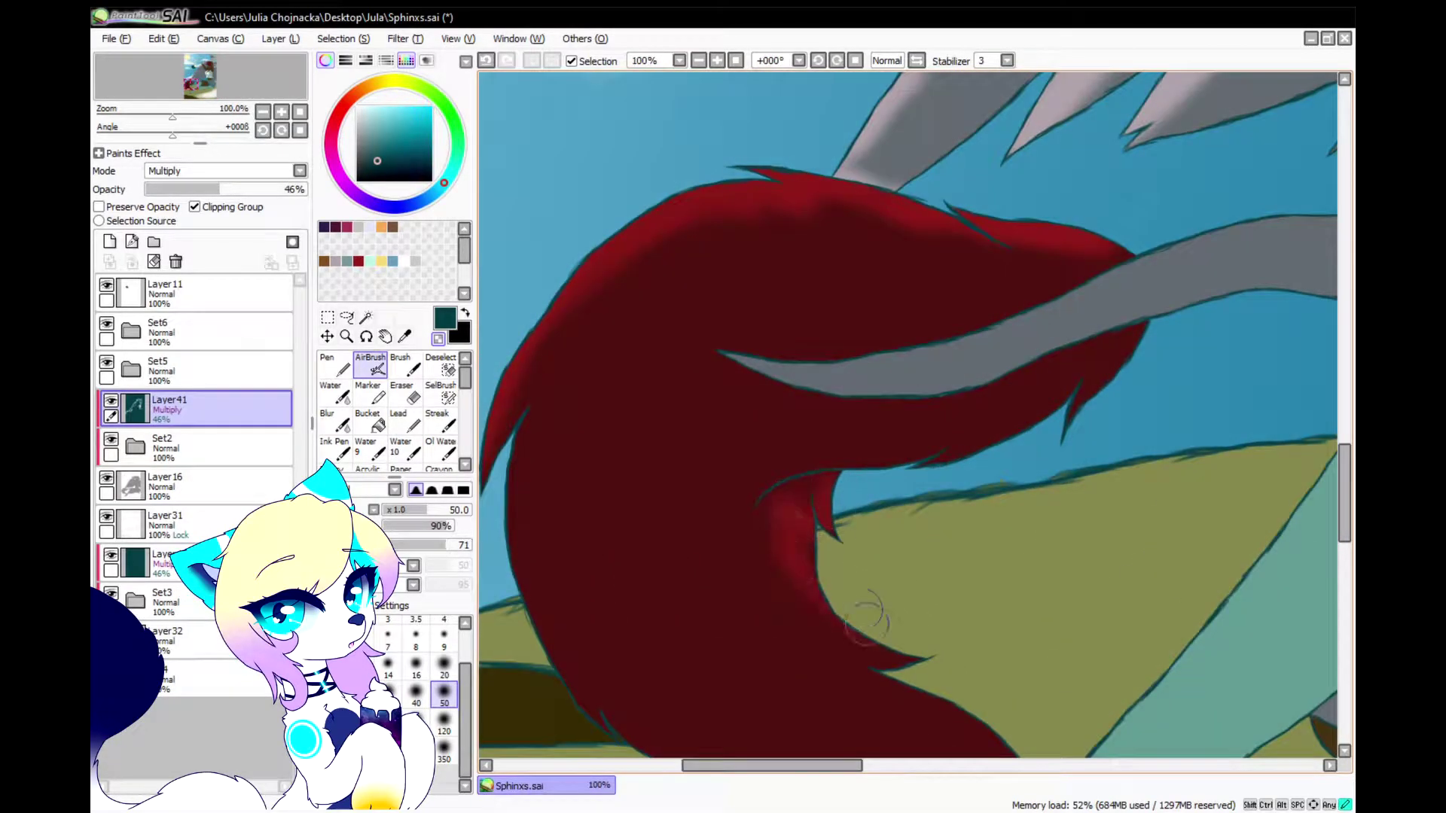
scroll(860, 610, down, 2)
scroll(994, 662, up, 2)
scroll(1081, 554, down, 2)
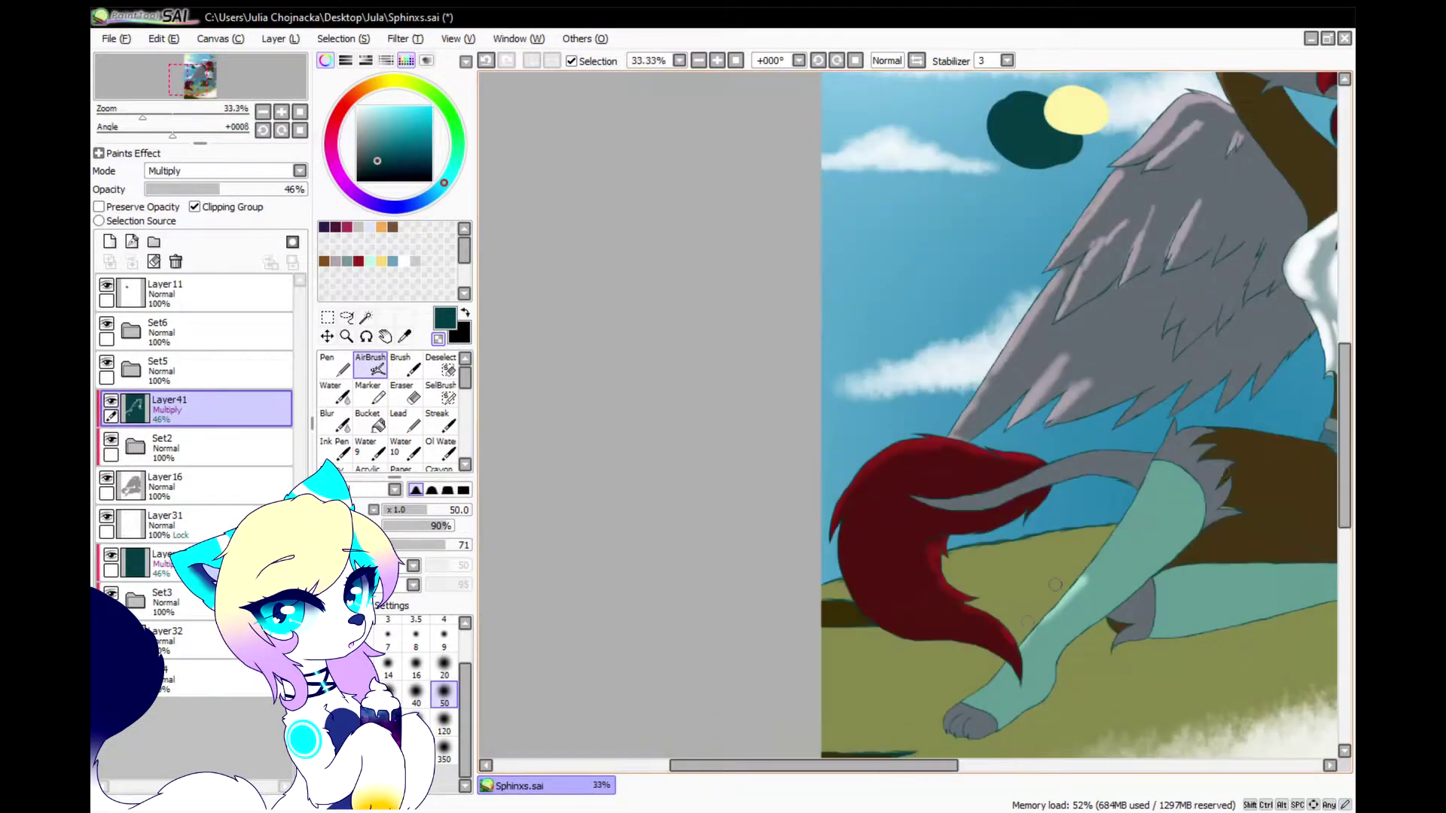
Lighten the edge of the bent leg's mint stocking, the top of the grey tail and the adjoining thigh fur
scroll(1127, 472, up, 1)
scroll(1033, 600, up, 2)
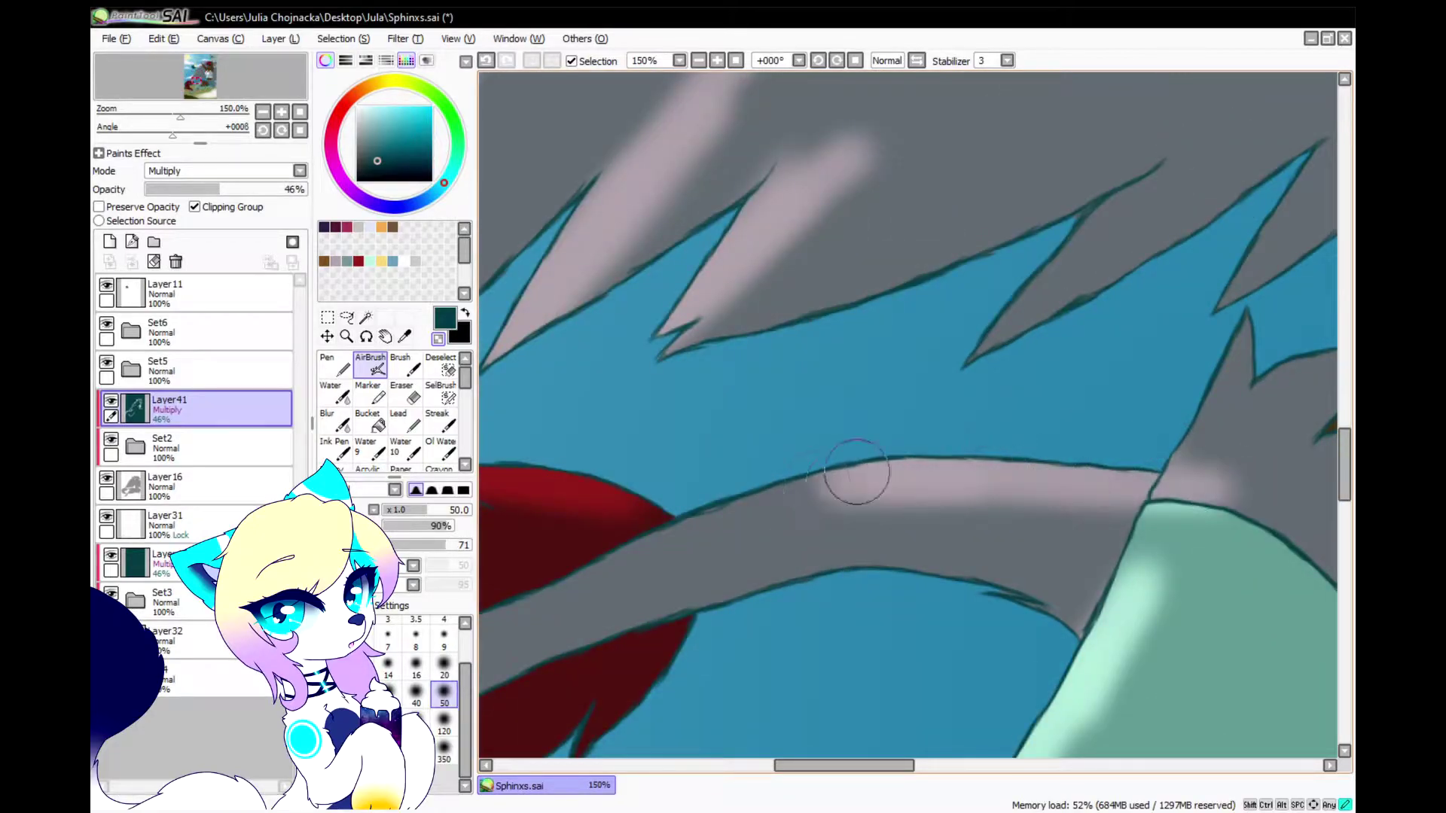
scroll(1127, 454, down, 3)
scroll(1126, 454, up, 3)
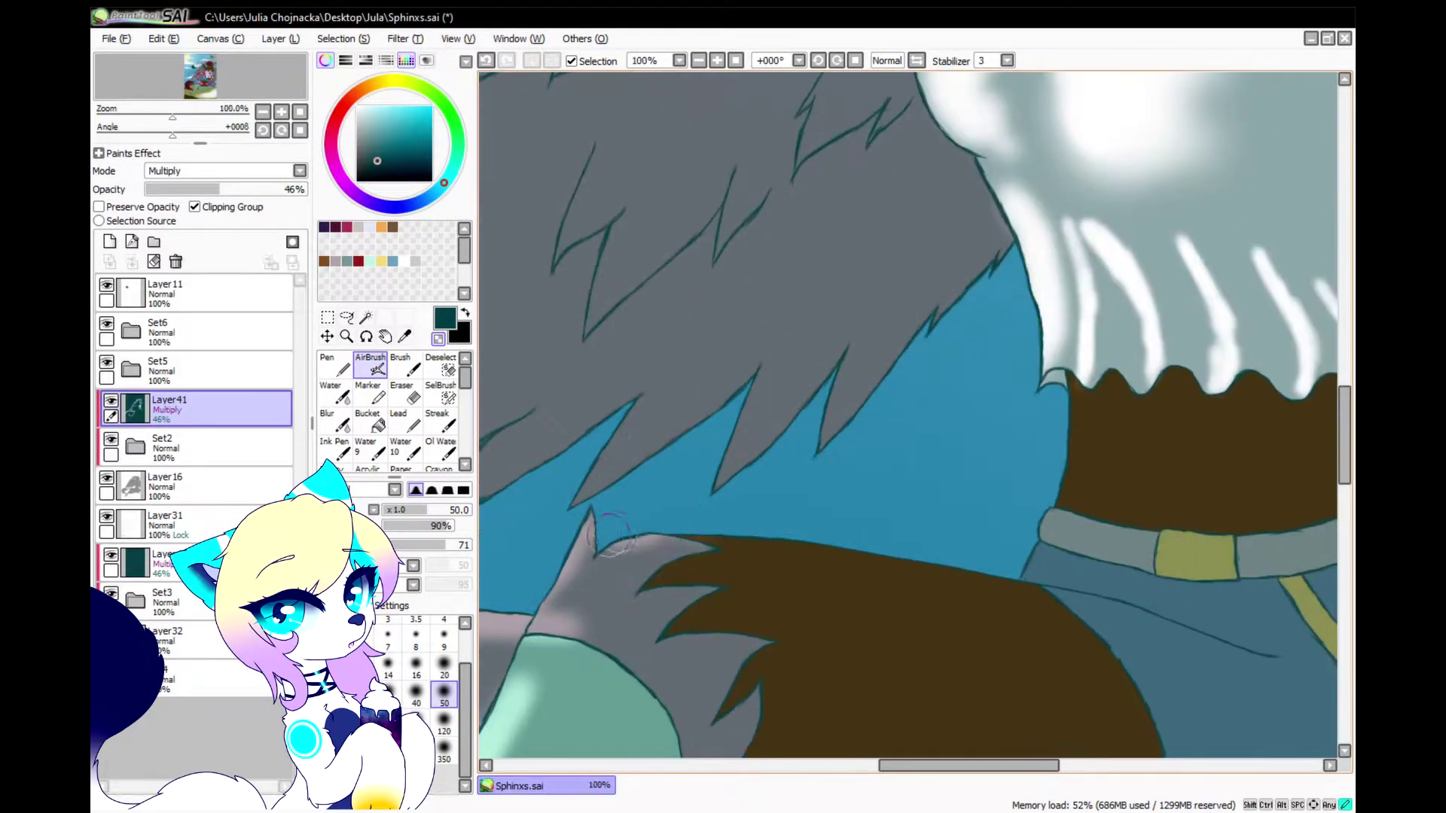
Clear the shadow from the upper thigh edge and the wing's lower feather tips nearest the waist
drag(961, 304, 931, 330)
drag(913, 320, 826, 436)
drag(867, 315, 729, 471)
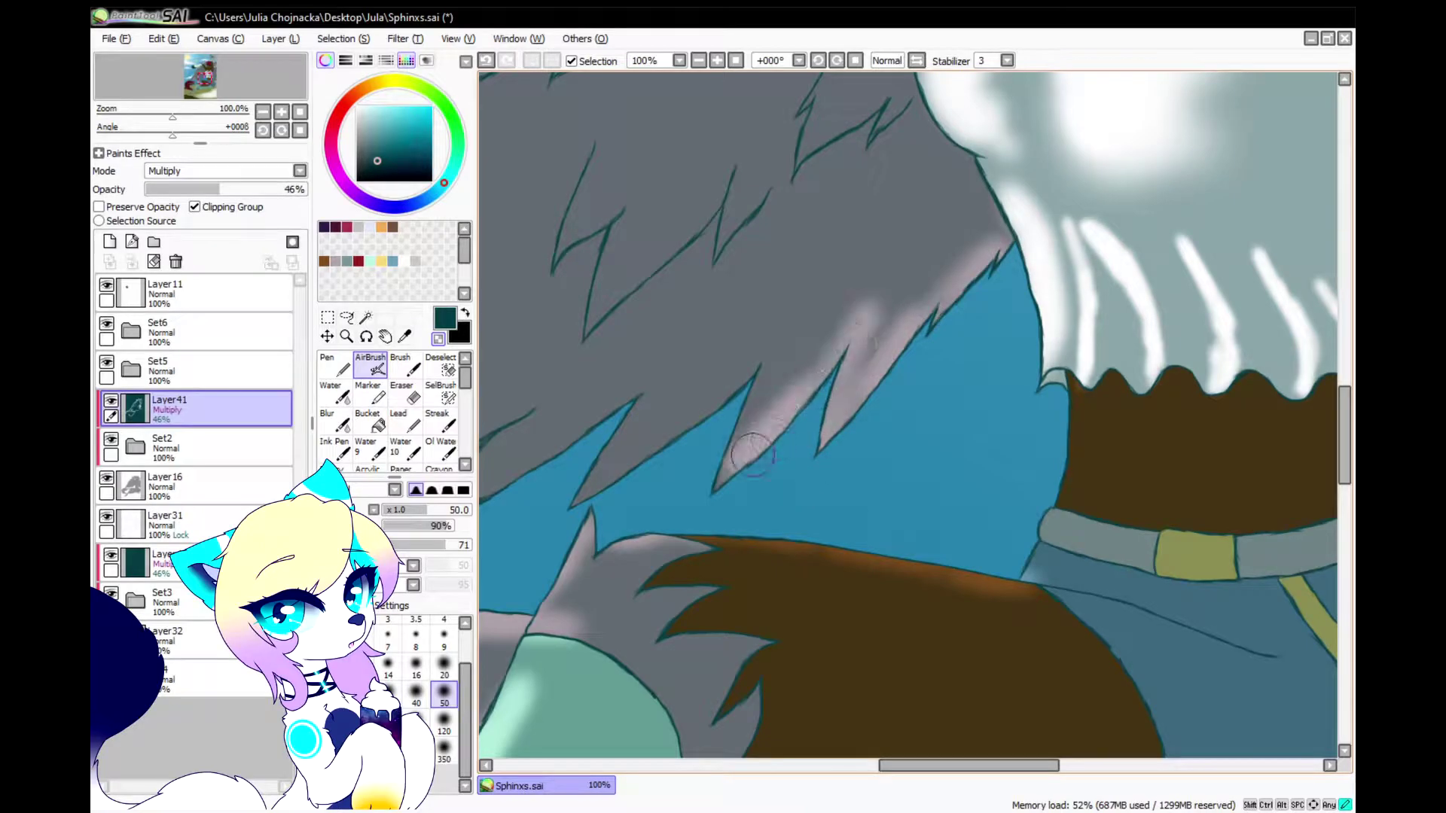
Lighten the wing's lower feather tips beside the waist, working outward along the bottom edge
drag(800, 304, 728, 463)
drag(732, 381, 598, 484)
drag(660, 372, 590, 488)
scroll(1011, 411, down, 3)
scroll(655, 452, up, 3)
Clear the shadow from the remaining bottom feathers, the inner feather strands and the gap in the wing's outer edge
mouse_move(1219, 354)
mouse_down()
mouse_move(1047, 422)
mouse_move(704, 448)
mouse_up()
drag(760, 342, 640, 451)
drag(689, 437, 581, 497)
scroll(588, 493, down, 3)
scroll(667, 328, up, 3)
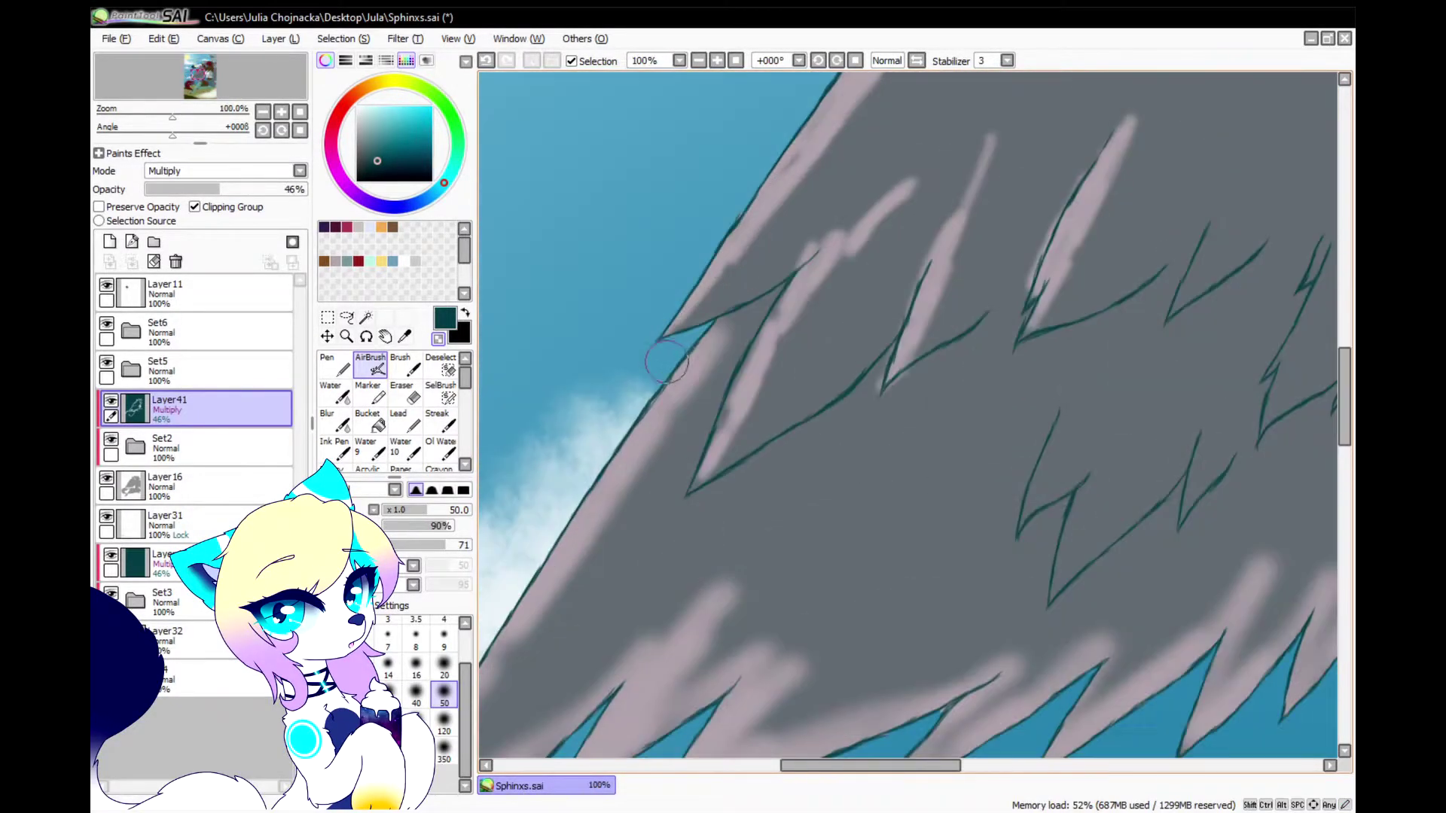
drag(699, 324, 674, 366)
scroll(663, 391, down, 3)
scroll(708, 351, up, 2)
scroll(686, 327, down, 2)
Airbrush highlights into the red hair locks on both sides of the face at brush size 9
scroll(926, 274, up, 5)
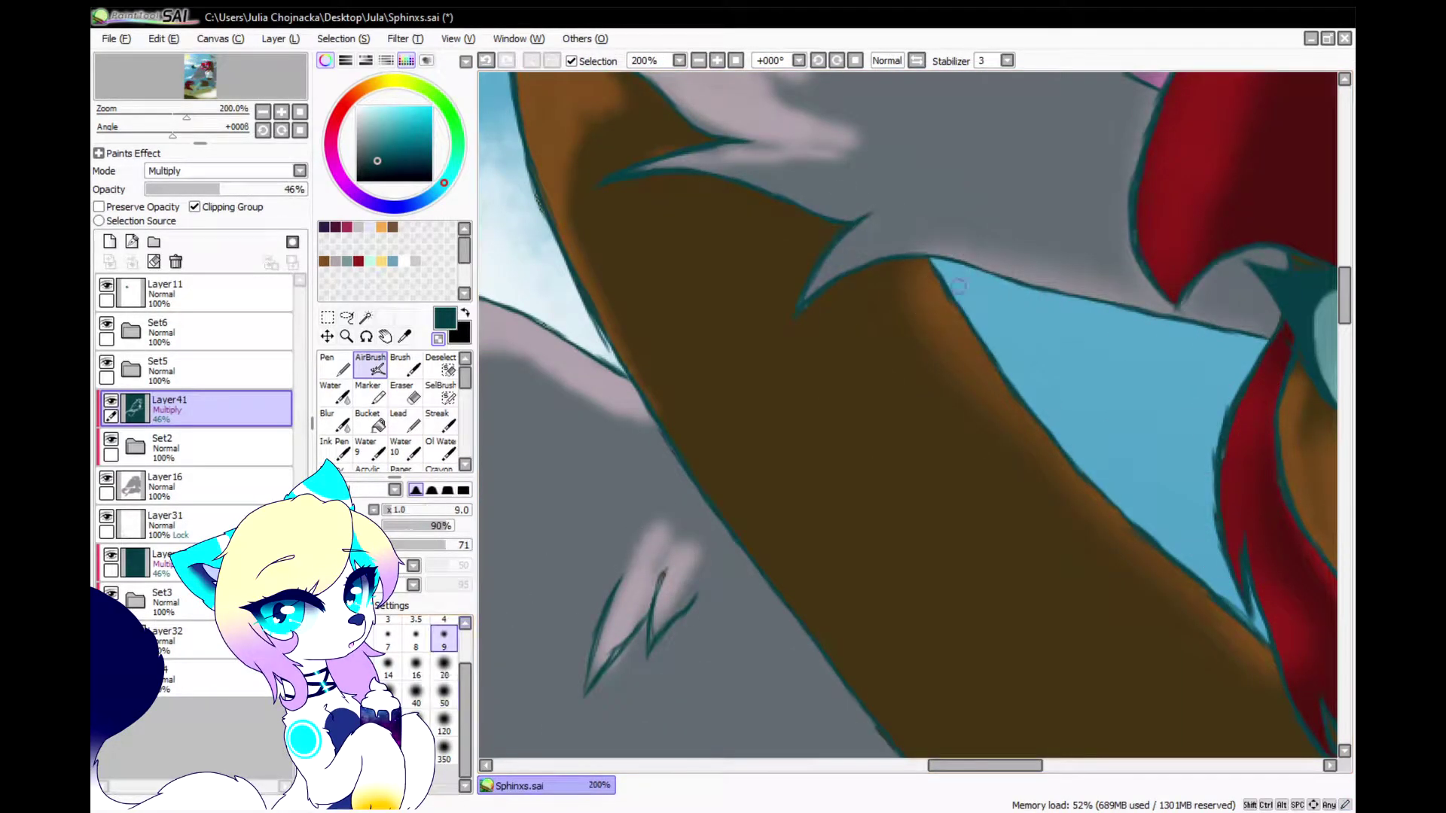
scroll(1129, 317, down, 2)
scroll(904, 335, up, 2)
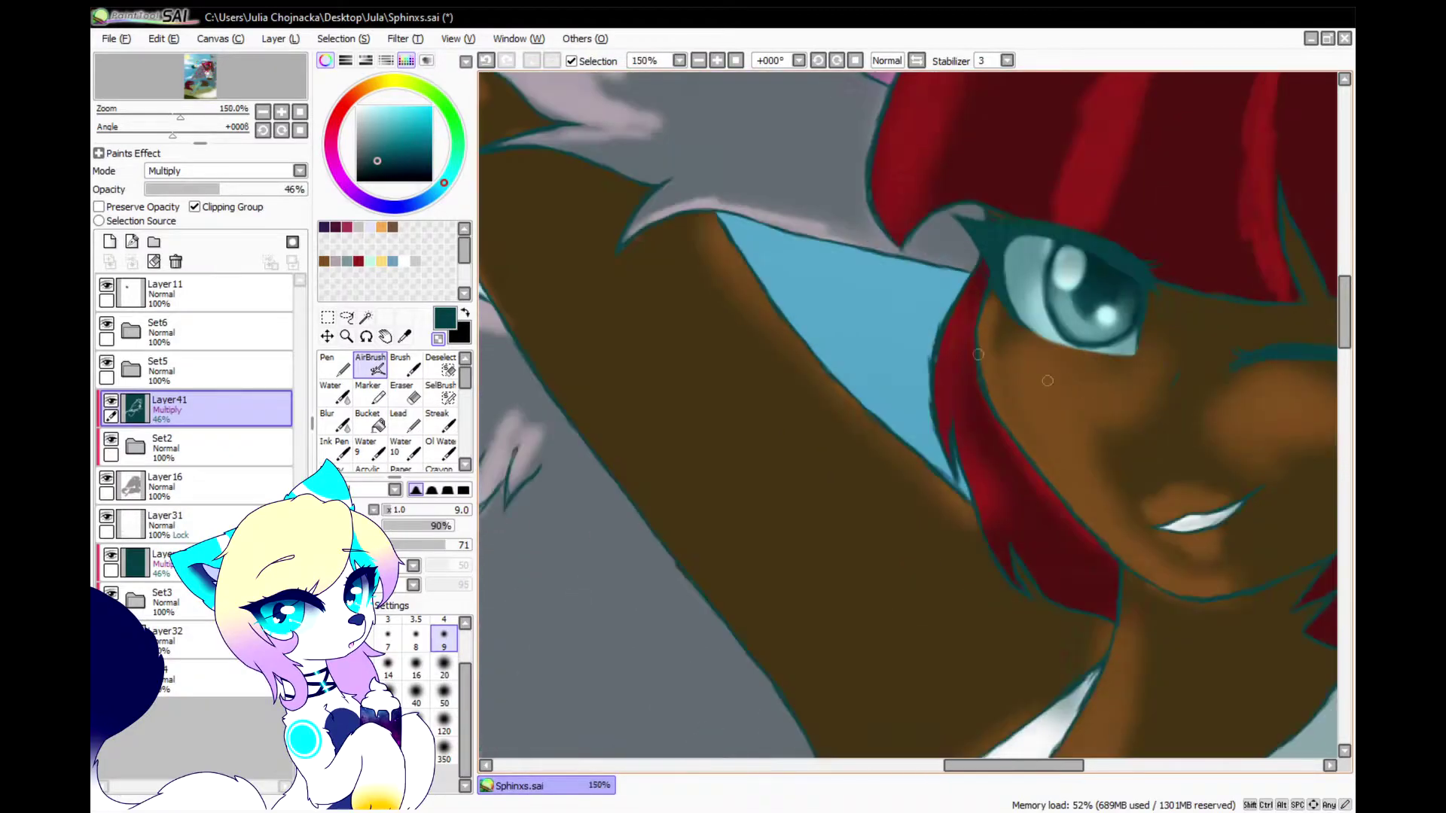
scroll(902, 336, down, 1)
scroll(902, 335, up, 3)
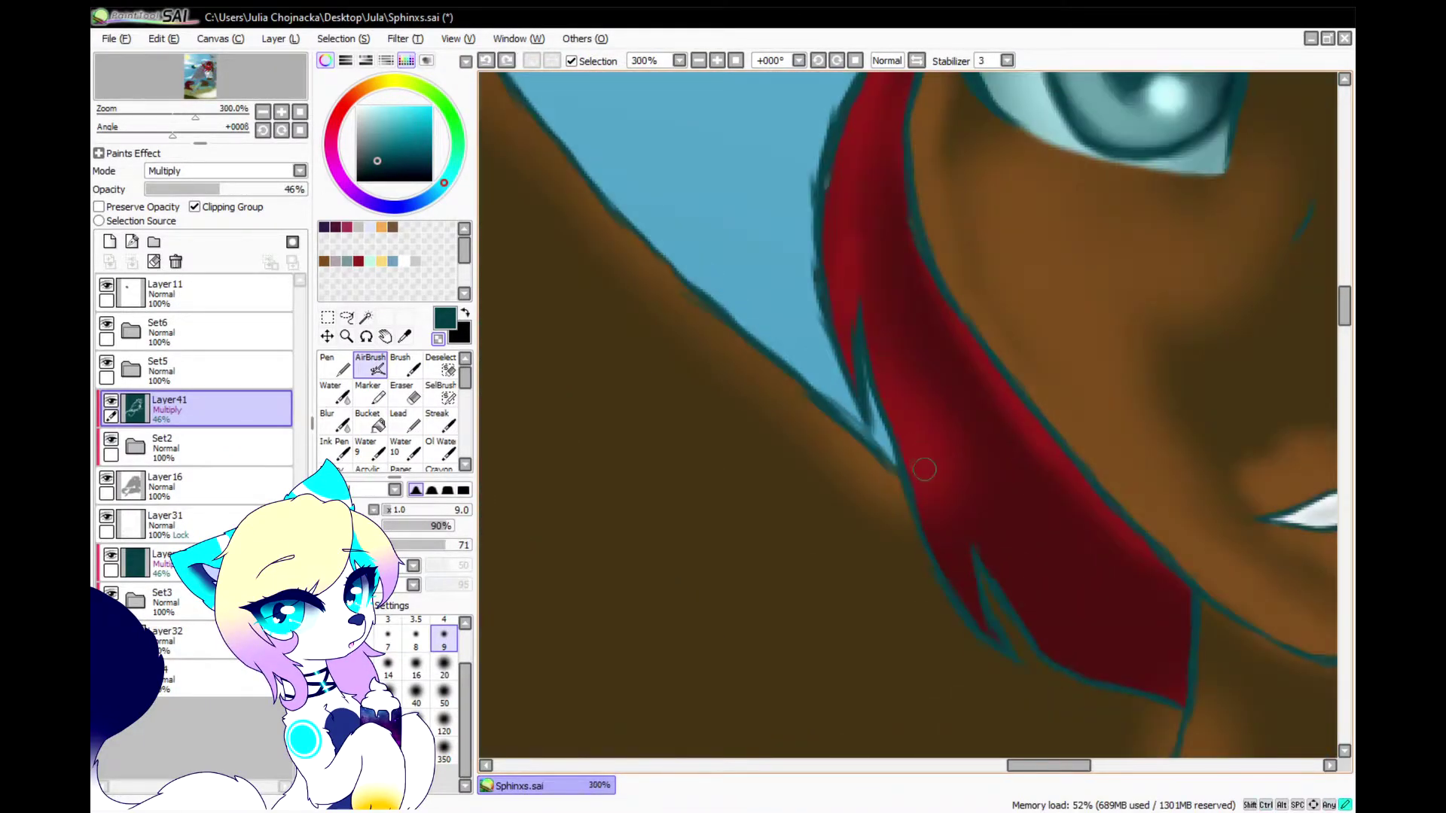
drag(1001, 407, 1084, 655)
scroll(855, 371, down, 1)
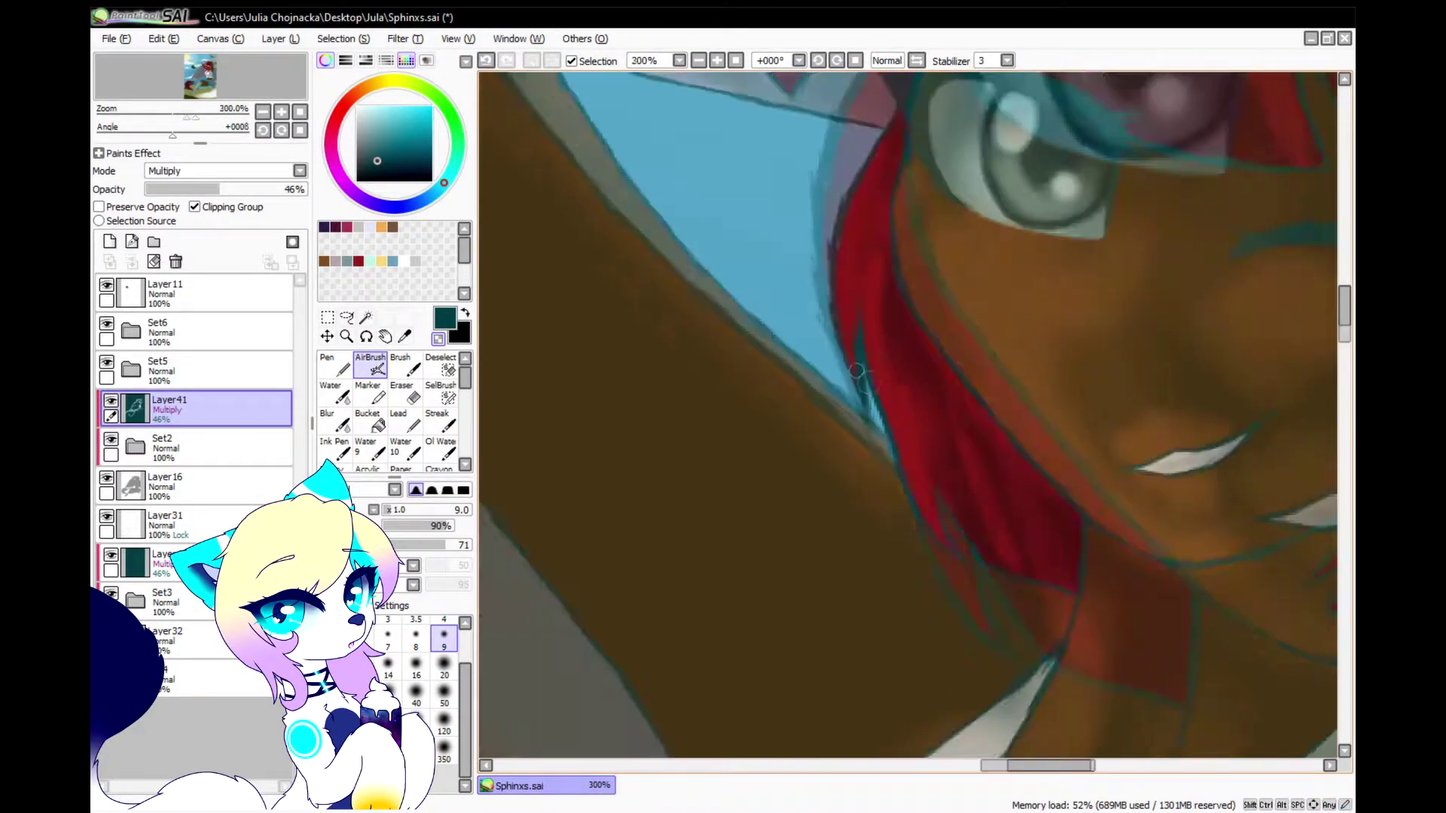
scroll(985, 407, up, 2)
mouse_move(960, 452)
mouse_down()
mouse_move(878, 520)
mouse_move(1011, 342)
mouse_up()
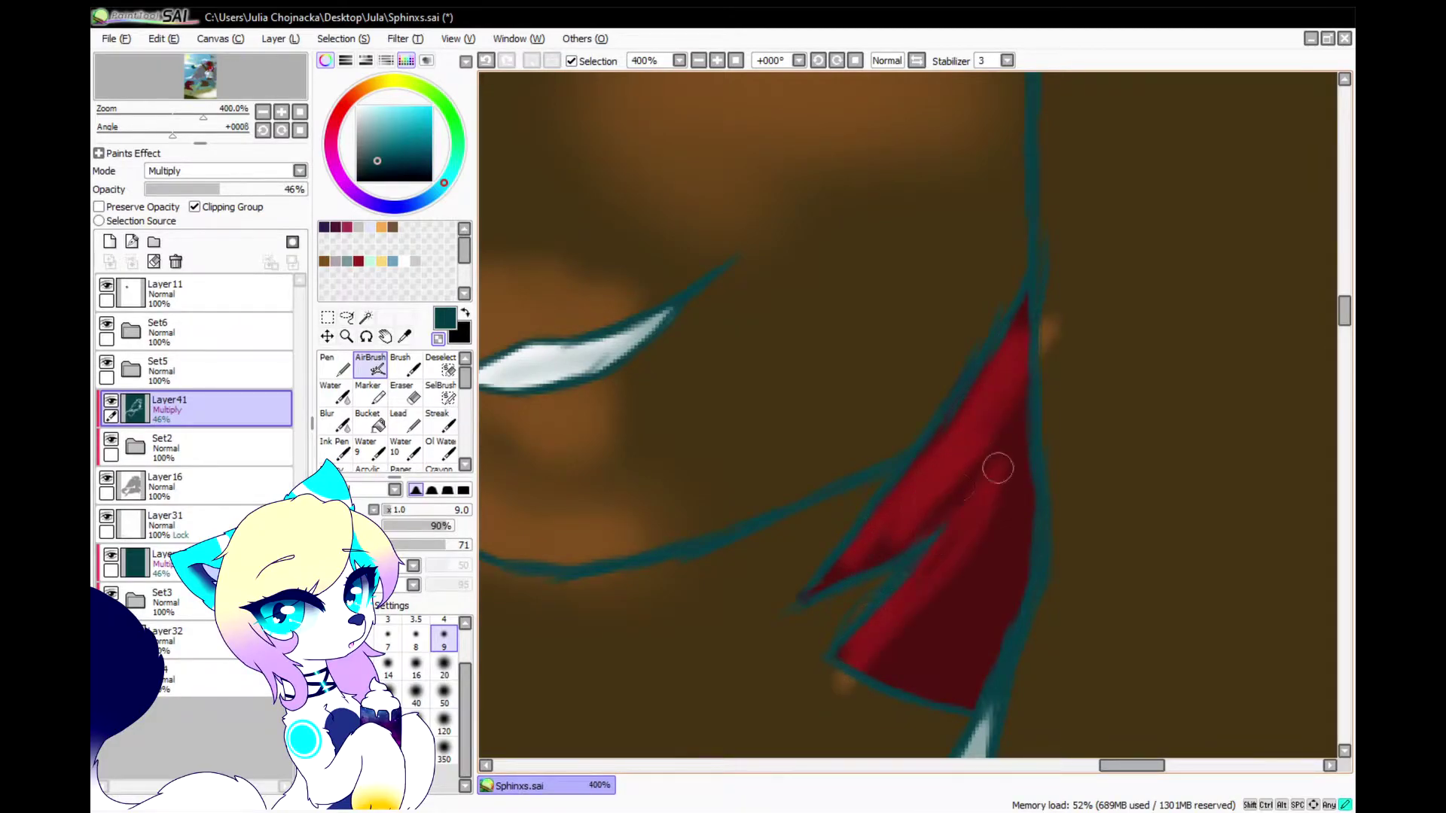
Lighten the front raised forearm's inner edge and the grey wrist fur, reducing the brush to size 20 for the detail
scroll(994, 468, down, 5)
scroll(915, 535, up, 1)
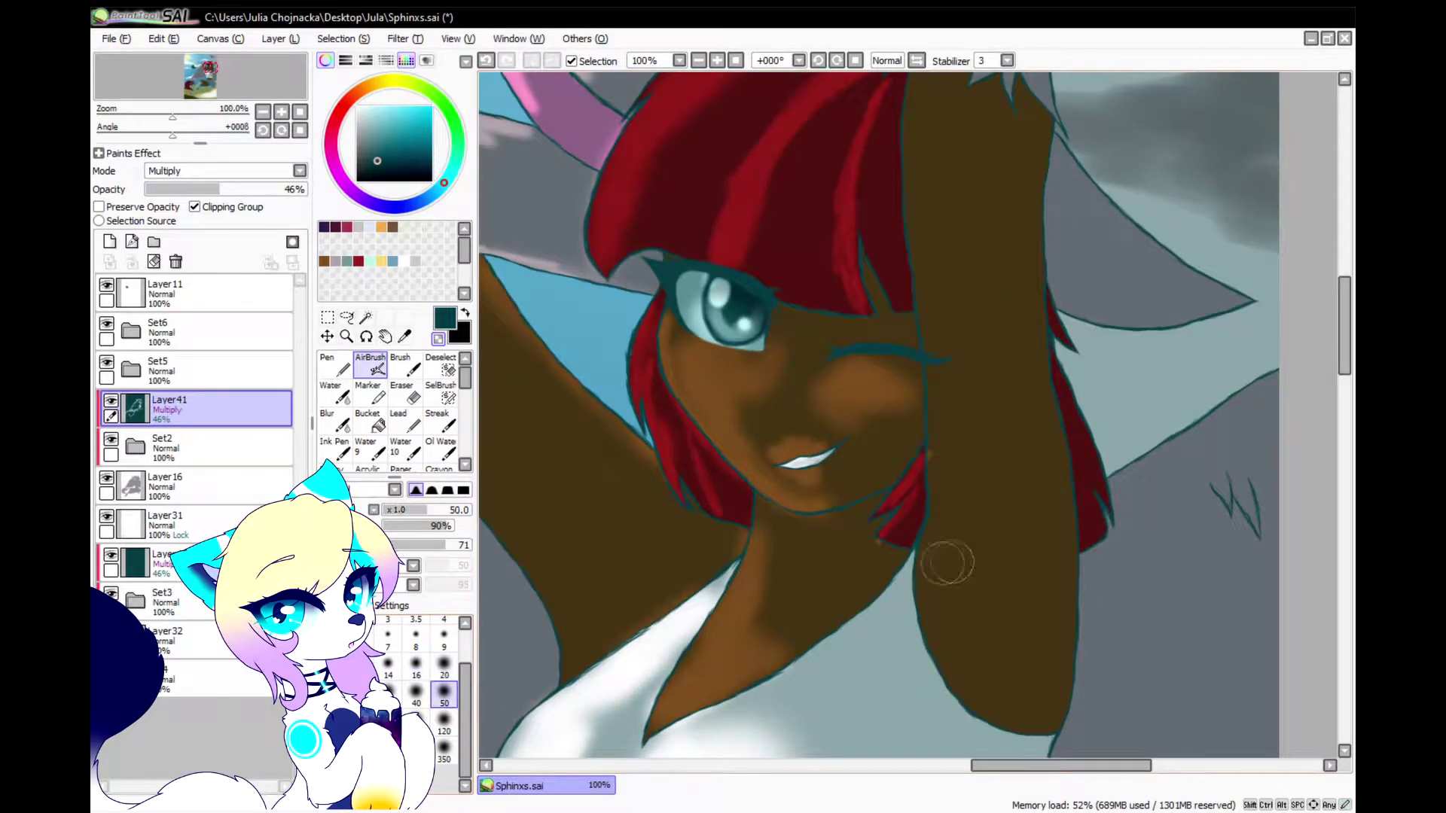
scroll(924, 211, down, 4)
scroll(922, 569, up, 6)
drag(922, 568, 897, 608)
click(444, 667)
scroll(978, 376, up, 3)
mouse_move(929, 384)
mouse_down()
mouse_move(871, 394)
mouse_move(1096, 308)
mouse_move(995, 257)
mouse_up()
drag(1128, 306, 1208, 339)
drag(866, 501, 1101, 480)
drag(1144, 528, 1095, 580)
Clear the shadow from the bare waist, the belt and the upper fold of the blue shorts
scroll(1076, 505, down, 8)
scroll(1075, 504, down, 1)
scroll(841, 731, up, 6)
drag(736, 290, 887, 467)
drag(887, 519, 1022, 115)
mouse_move(749, 309)
mouse_down()
mouse_move(749, 258)
mouse_move(834, 277)
mouse_up()
drag(1088, 364, 1084, 418)
scroll(1042, 419, down, 4)
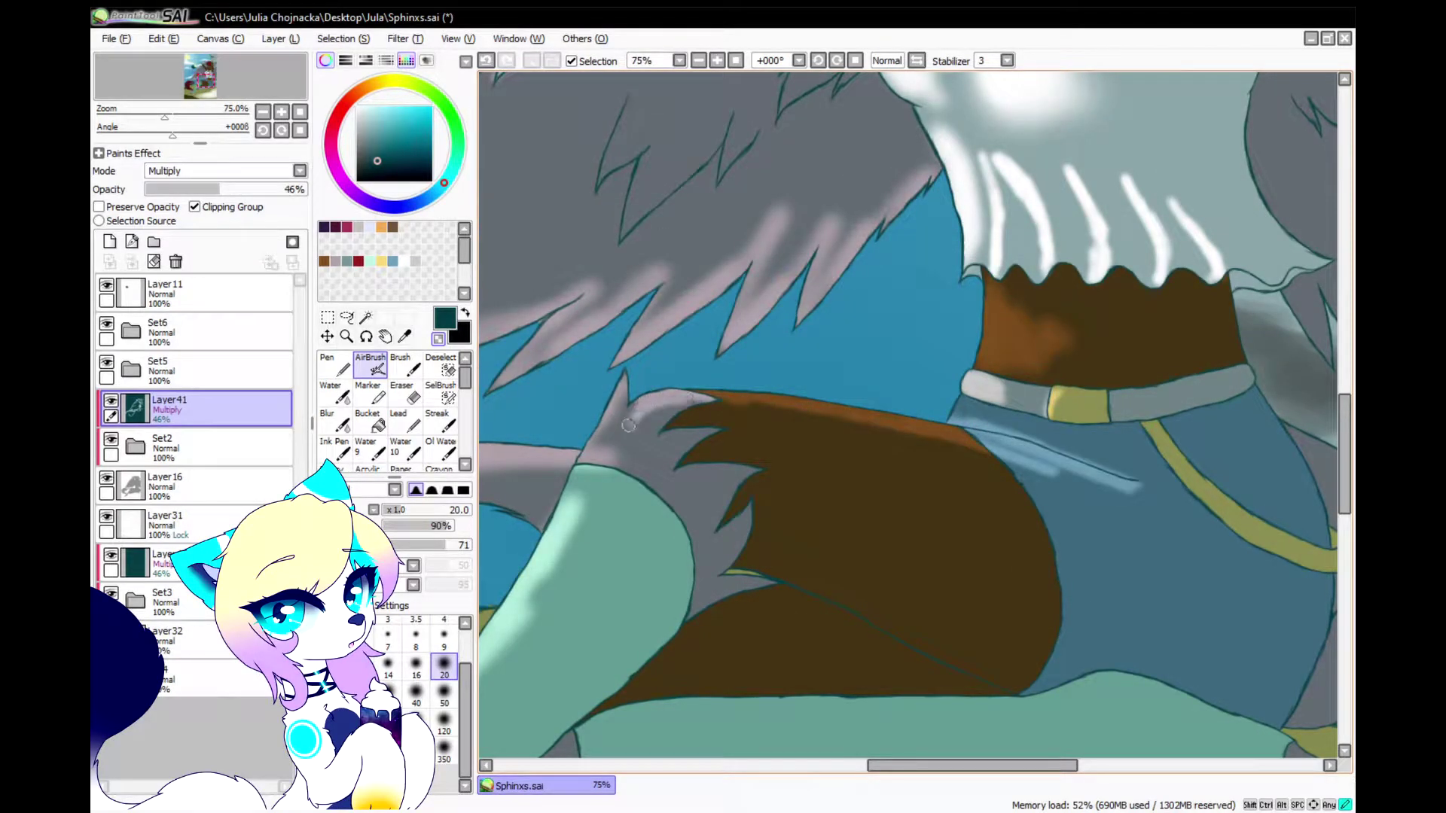
Lighten the thigh fur, the mint stocking's front edge and the underside of the grey tail, undoing the last stroke
scroll(681, 434, down, 4)
scroll(692, 482, up, 6)
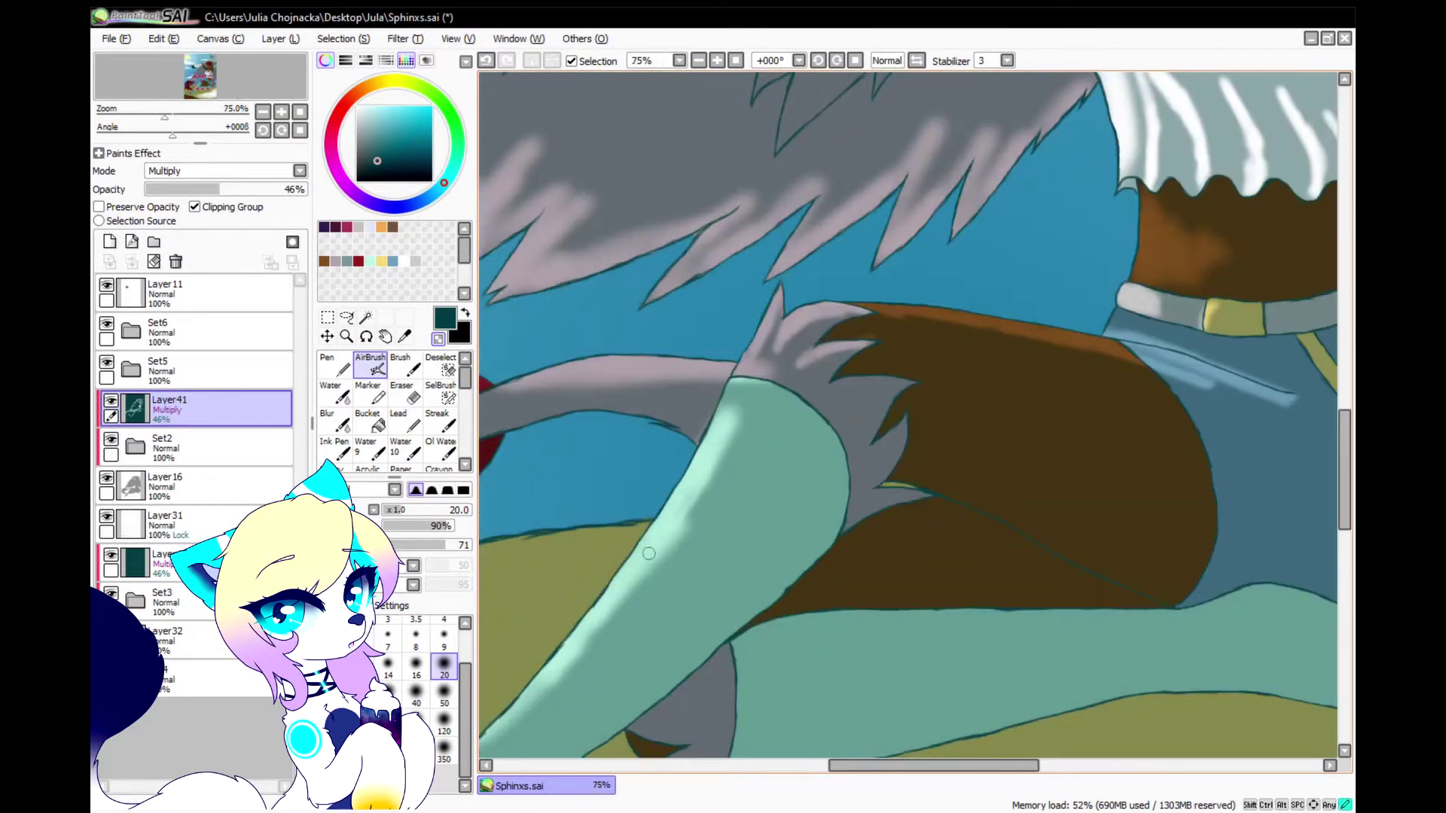
drag(727, 387, 912, 406)
scroll(874, 378, up, 1)
mouse_move(554, 493)
mouse_down()
mouse_move(874, 375)
mouse_move(895, 301)
mouse_move(931, 295)
mouse_up()
key(ctrl+z)
Clear the shadow around the red tail tuft's edges and the tip of the grey fur behind the bent leg
scroll(794, 441, down, 2)
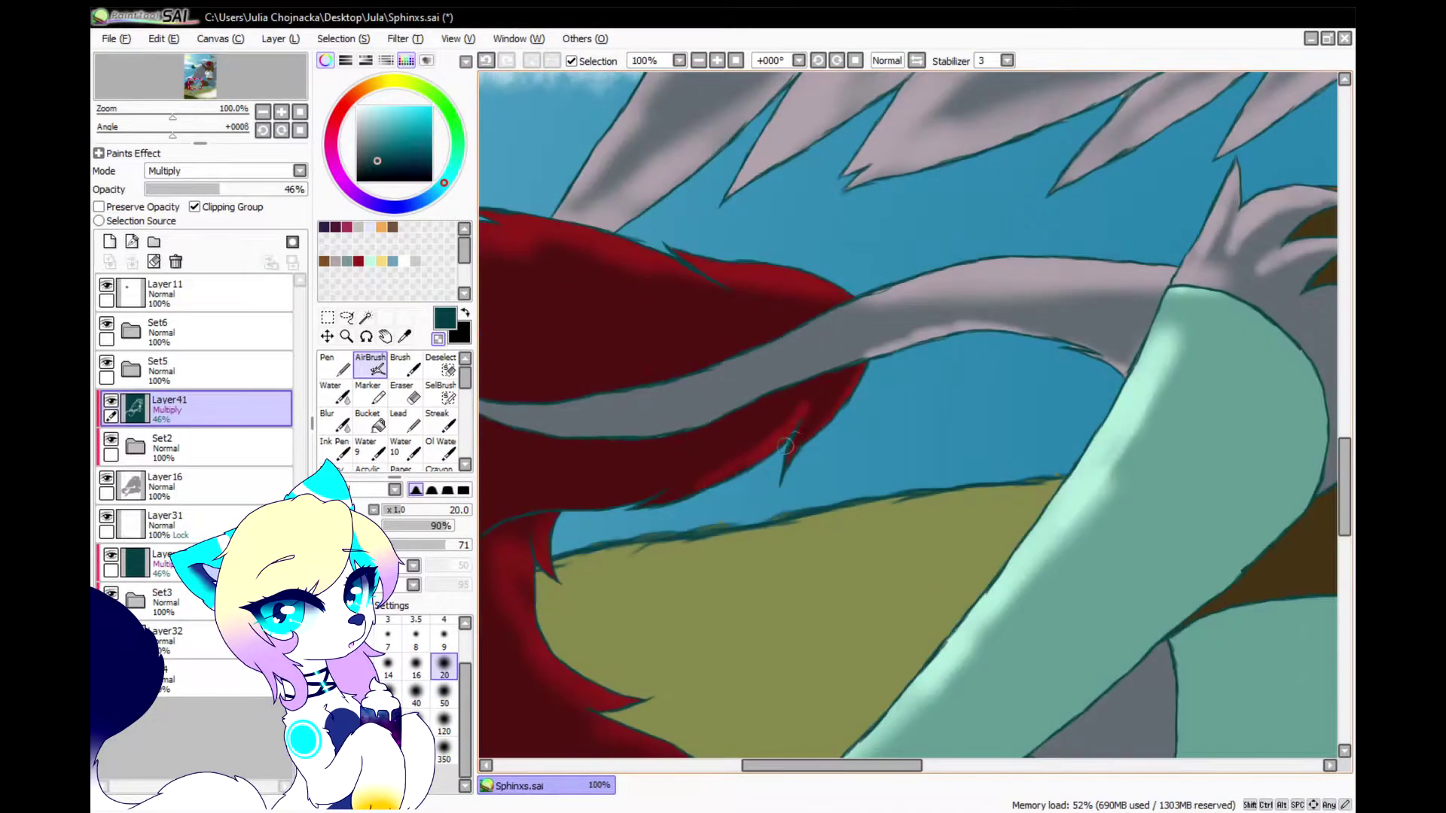
scroll(565, 600, down, 3)
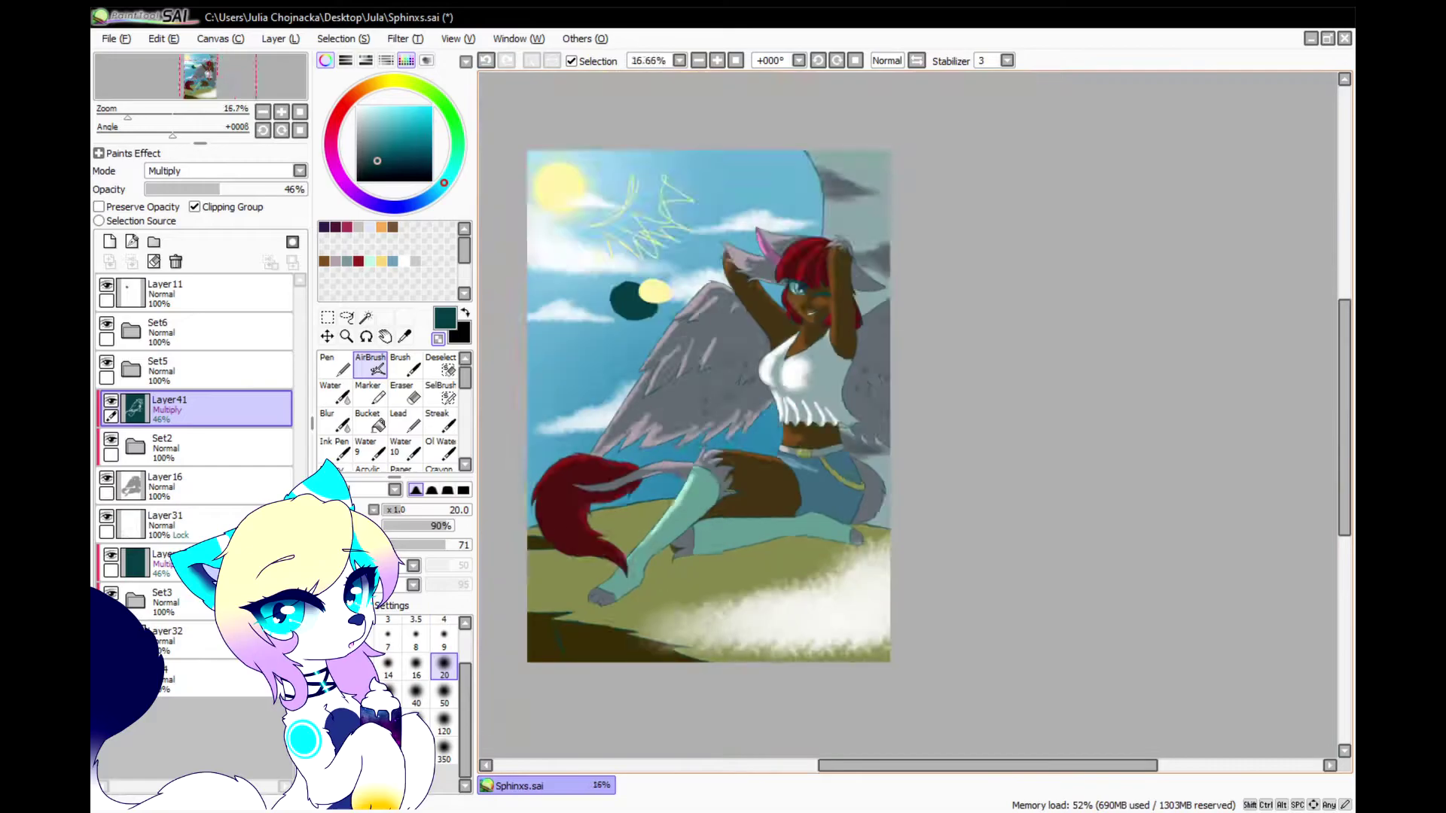
scroll(525, 525, up, 3)
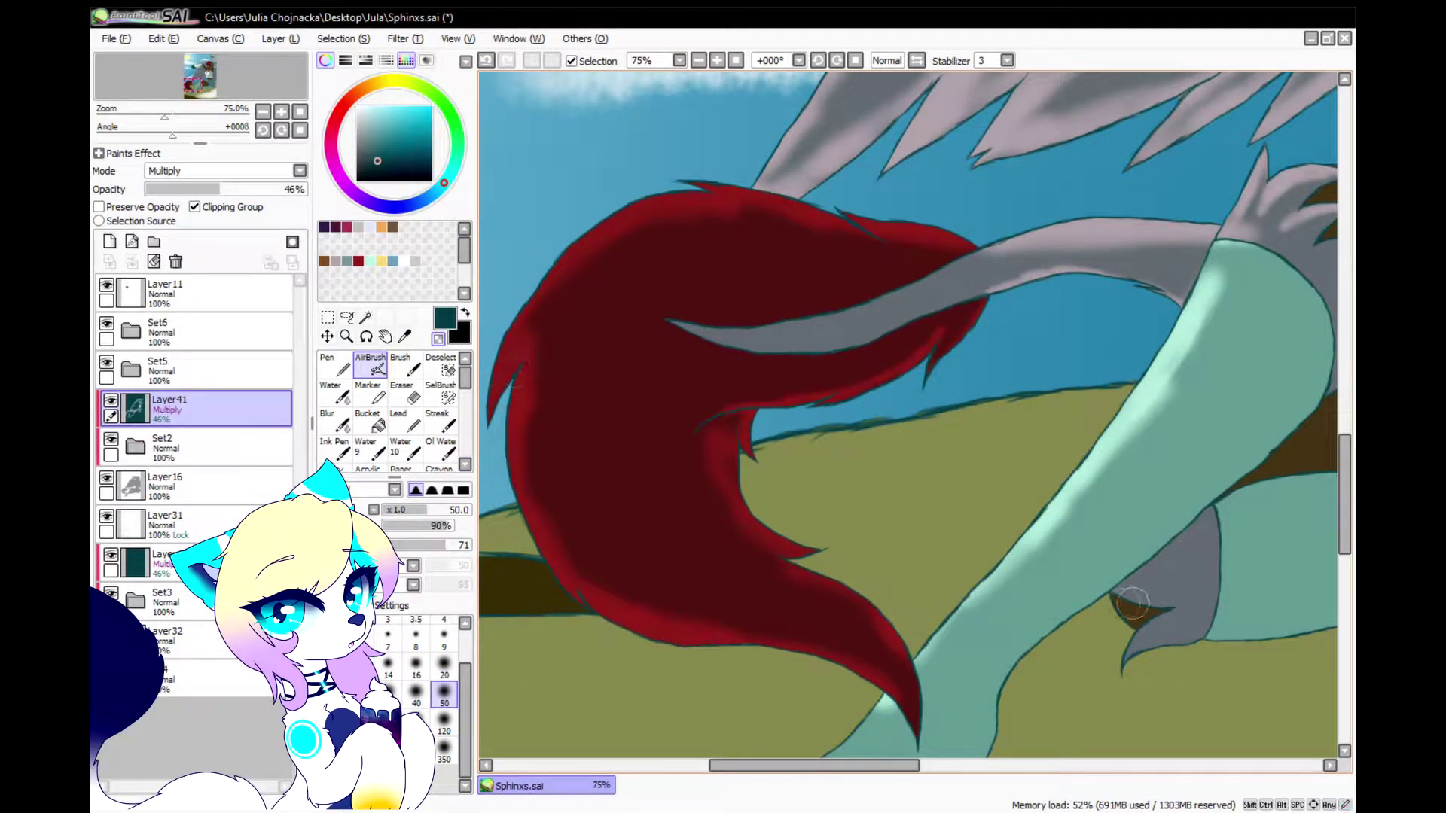
scroll(1078, 673, down, 3)
scroll(1052, 742, up, 3)
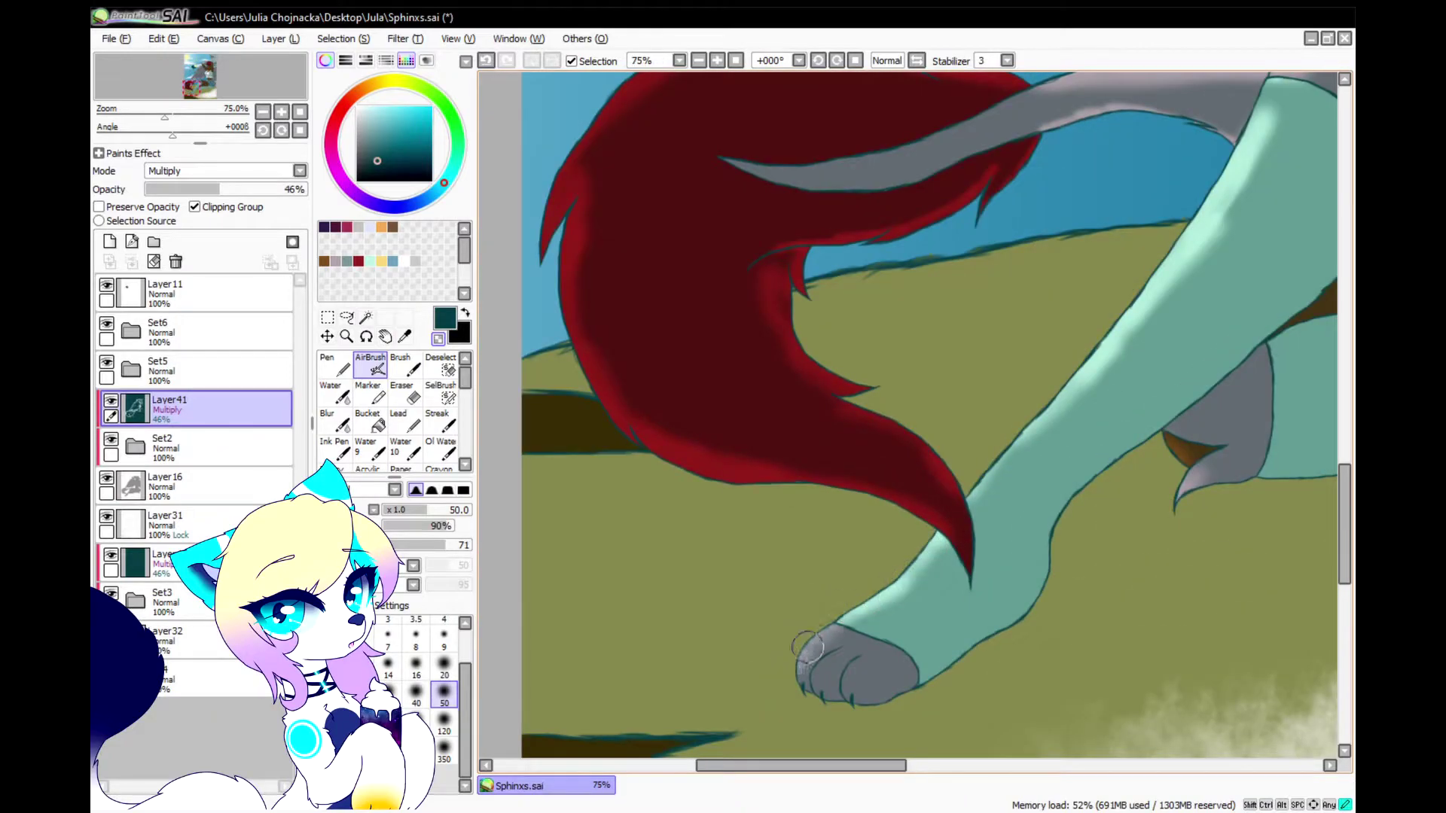
Lighten the toes of the front paw and the stocking just above them
scroll(806, 646, up, 3)
drag(801, 602, 772, 704)
drag(814, 640, 768, 715)
mouse_move(930, 587)
mouse_down()
mouse_move(866, 665)
mouse_move(859, 723)
mouse_up()
mouse_move(1016, 535)
mouse_down()
mouse_move(848, 603)
mouse_move(931, 526)
mouse_up()
scroll(726, 581, down, 5)
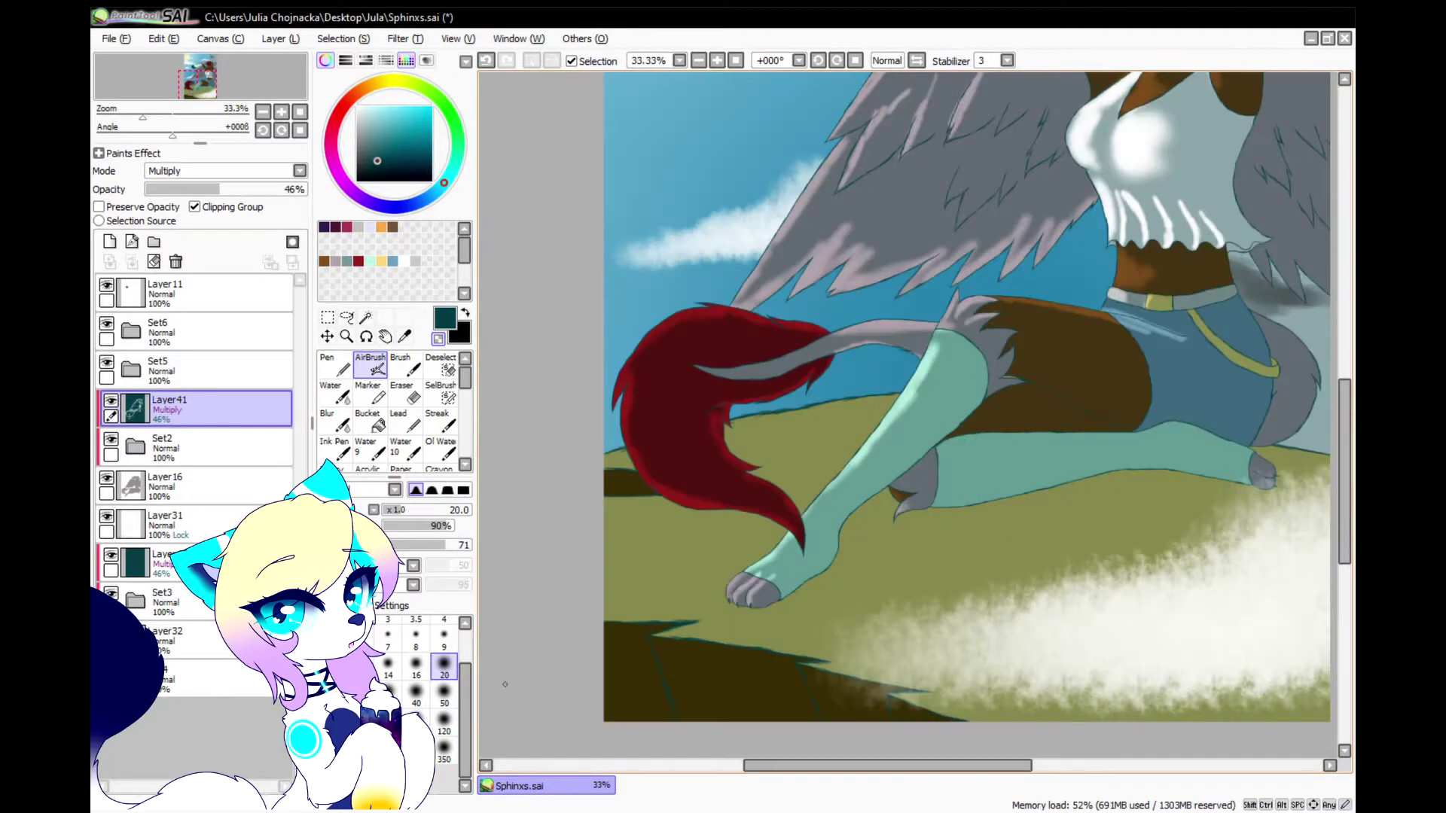
Airbrush highlights along the front and rear edges of the bent leg's lower stocking
scroll(847, 538, up, 3)
drag(795, 555, 941, 388)
drag(839, 464, 783, 607)
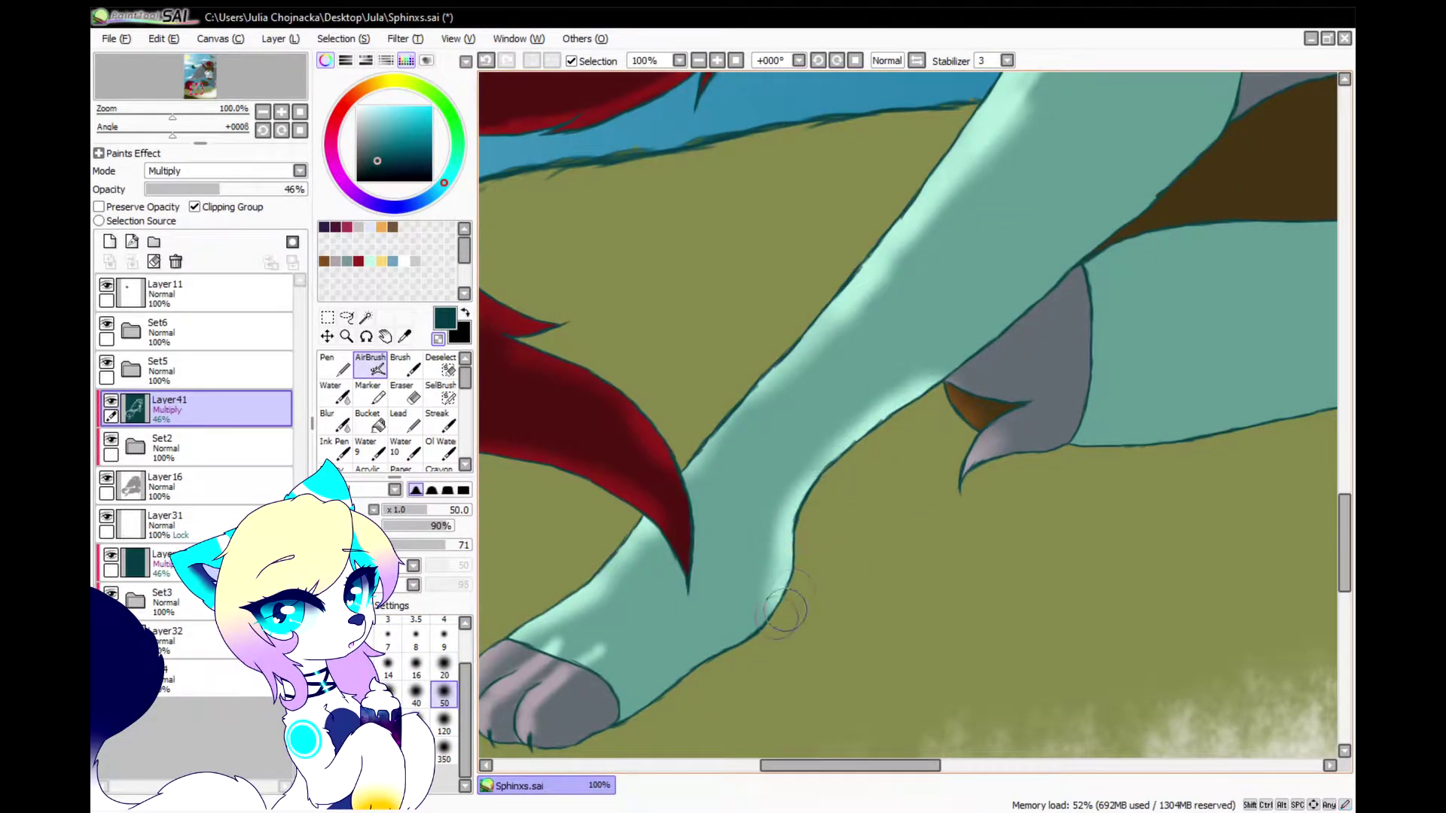
scroll(704, 585, down, 3)
scroll(997, 480, down, 2)
Lower the shadow layer's opacity to 15% and paste a copy of it as a new layer above
scroll(1084, 323, up, 3)
scroll(850, 448, down, 2)
scroll(823, 235, up, 2)
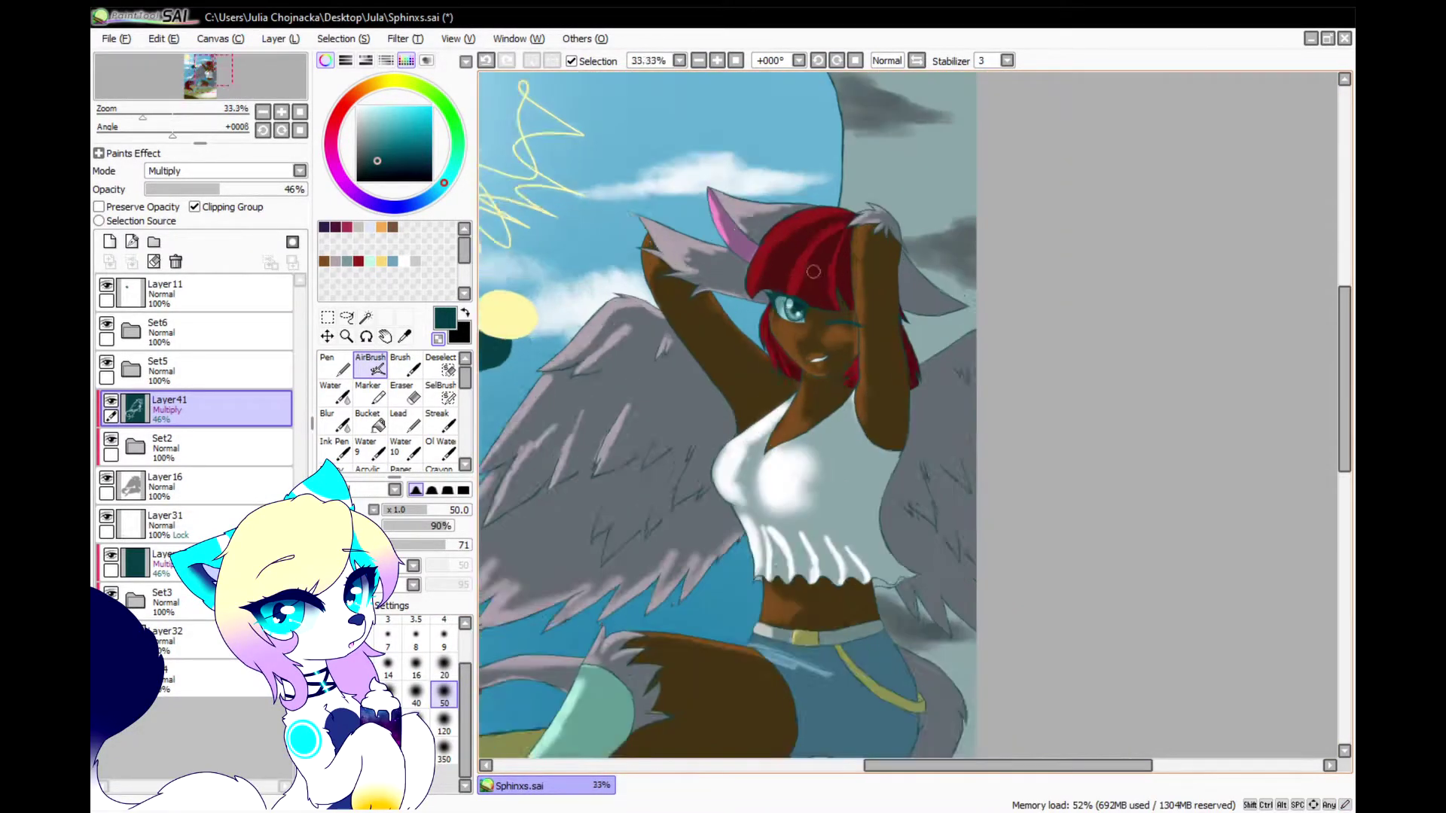
drag(219, 190, 169, 189)
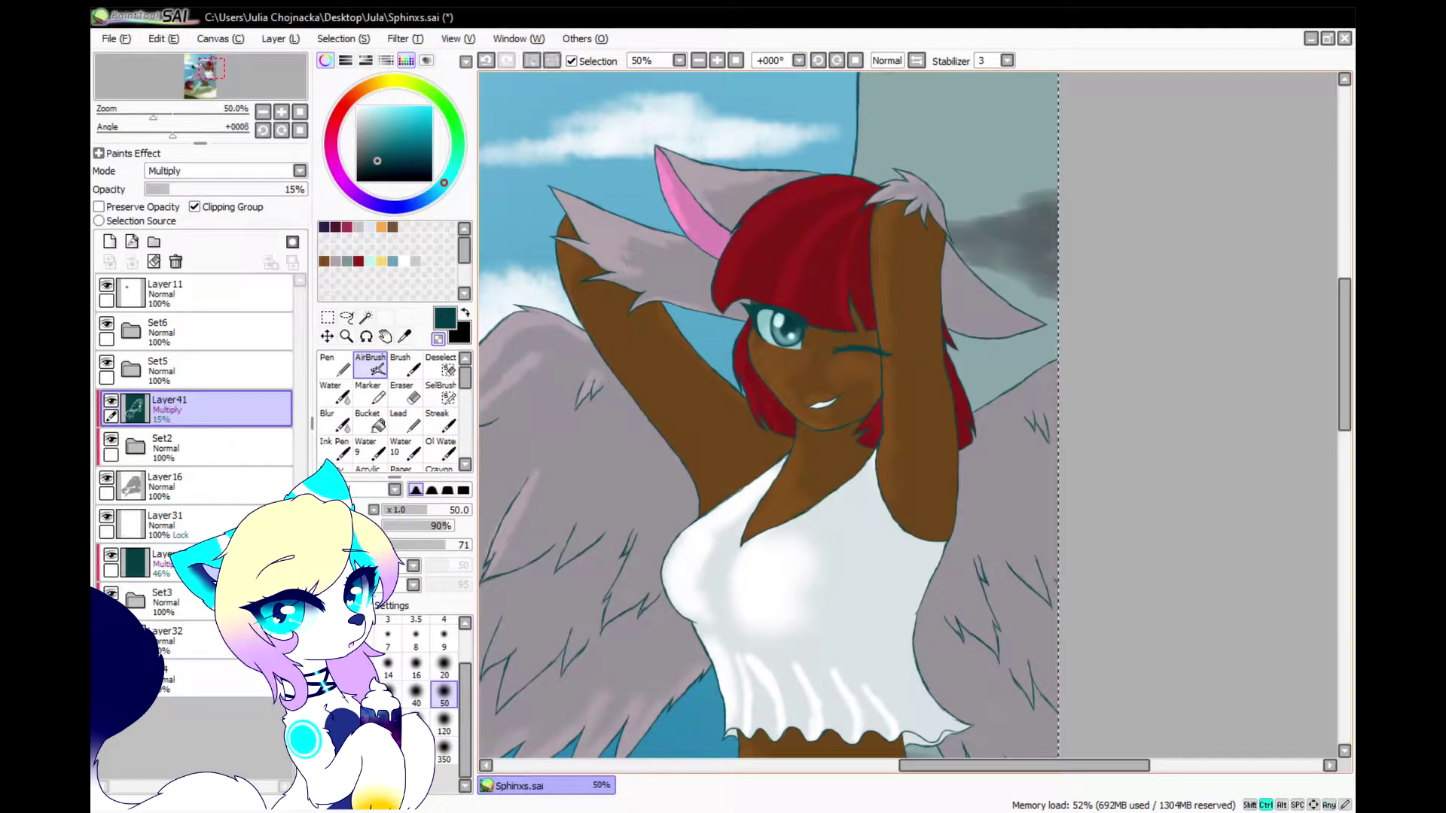
key(ctrl+c)
key(ctrl+v)
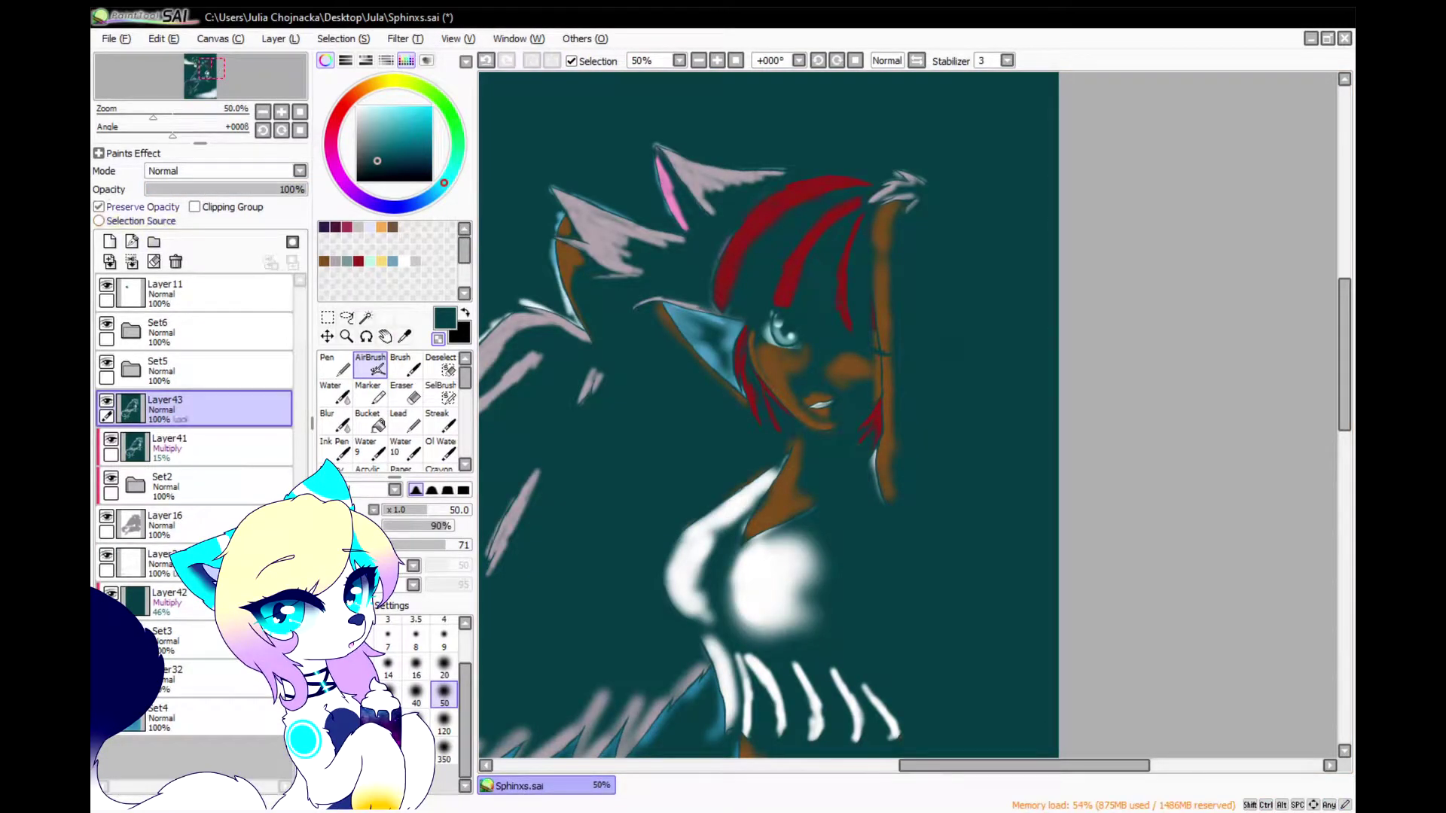
Clip the pasted shadow layer to the layers below and set it to Multiply at 66% opacity
click(194, 206)
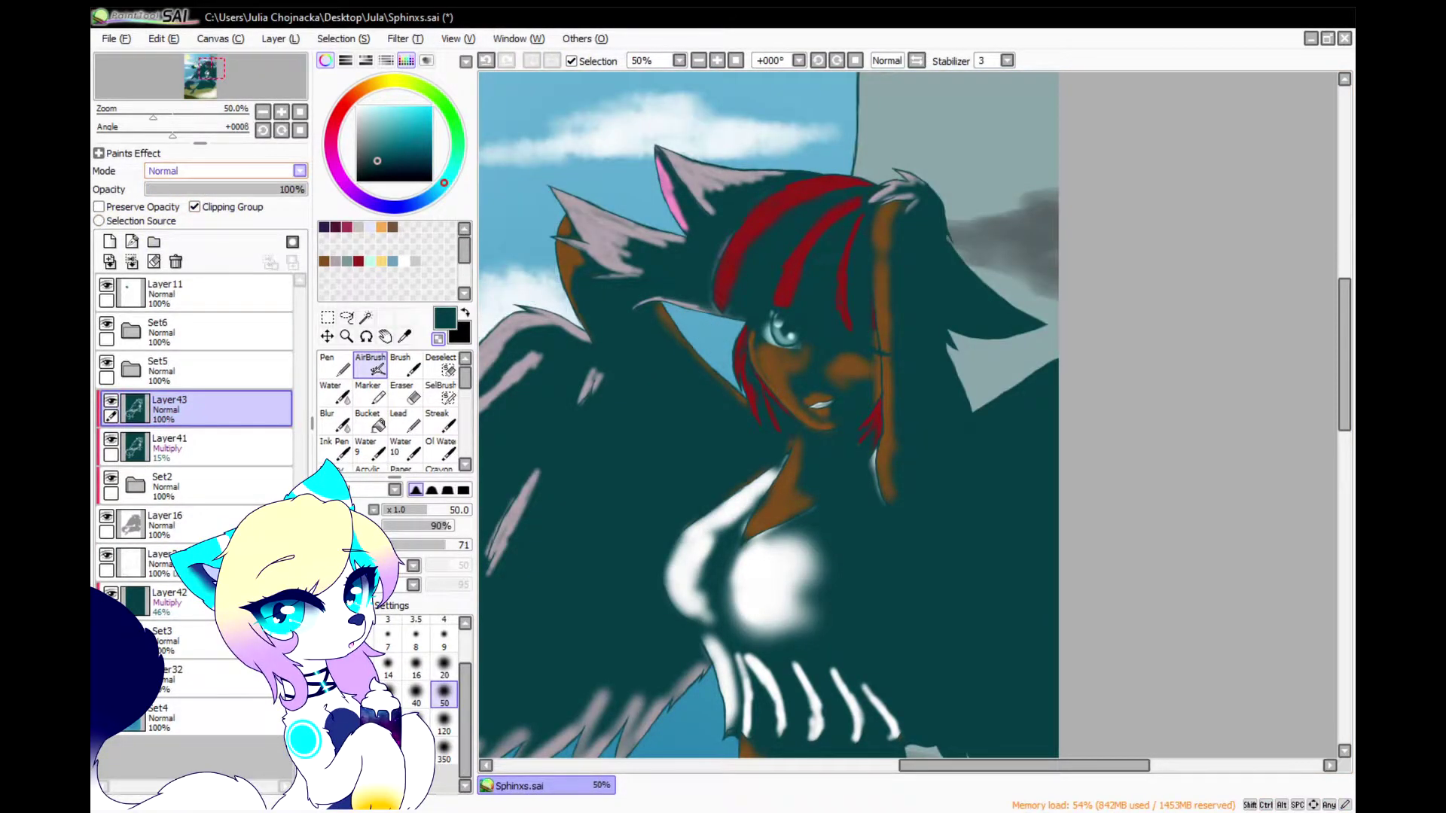
click(177, 199)
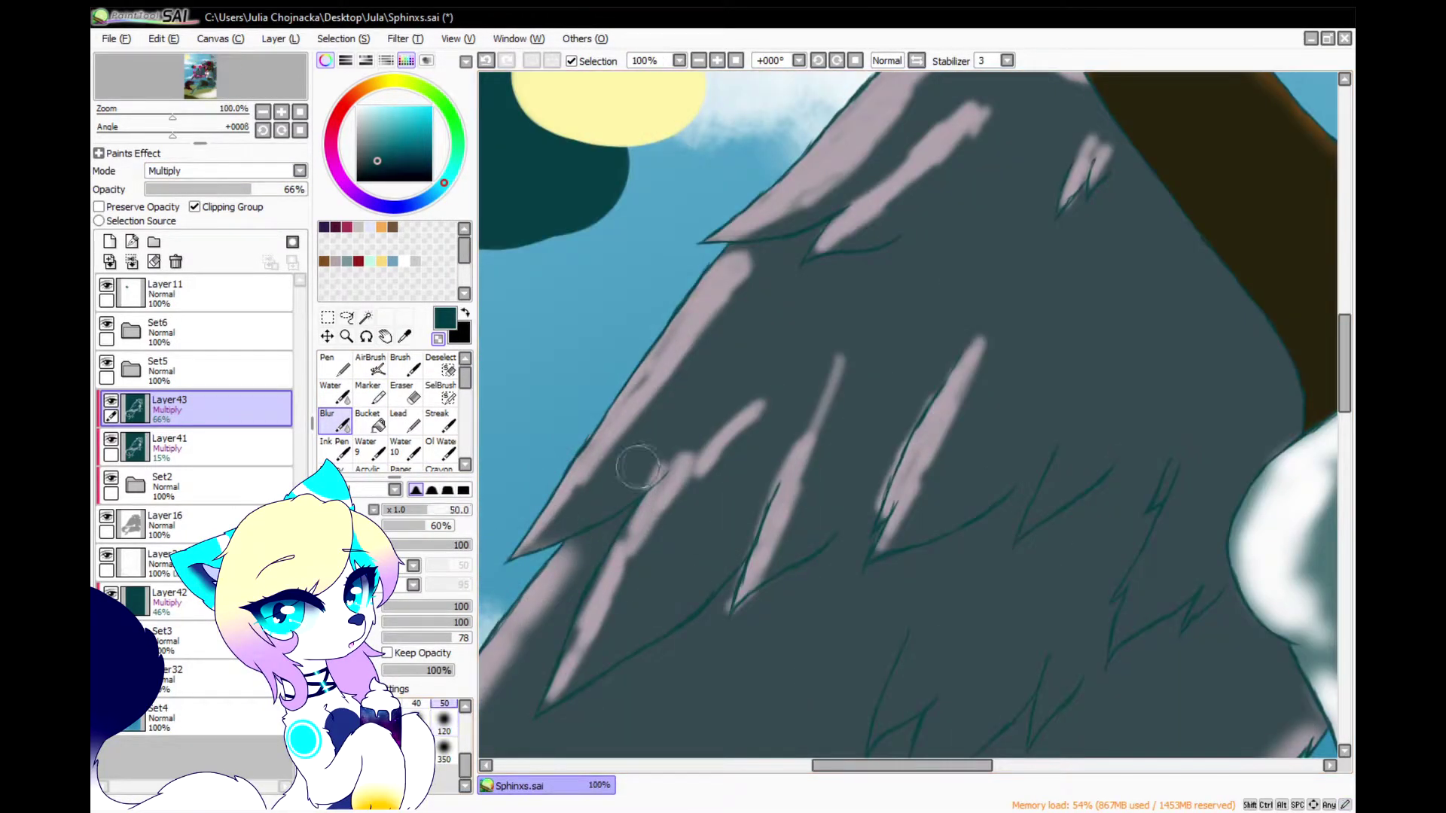
Soften the highlights on the wing's outer edge and inner feather strands with the Blur tool at size 50
mouse_move(638, 466)
mouse_down()
mouse_move(682, 339)
mouse_move(724, 284)
mouse_up()
mouse_move(677, 348)
mouse_down()
mouse_move(742, 387)
mouse_move(561, 674)
mouse_move(712, 587)
mouse_up()
drag(840, 361, 834, 425)
drag(885, 538, 991, 361)
drag(930, 399, 861, 454)
mouse_move(1073, 162)
mouse_down()
mouse_move(1049, 203)
mouse_move(1101, 147)
mouse_up()
Blur the highlights across the wing's upper feathers and rounded top edge
scroll(843, 399, down, 3)
scroll(919, 263, up, 3)
drag(783, 410, 640, 527)
mouse_move(607, 586)
mouse_down()
mouse_move(663, 452)
mouse_move(655, 422)
mouse_move(643, 444)
mouse_up()
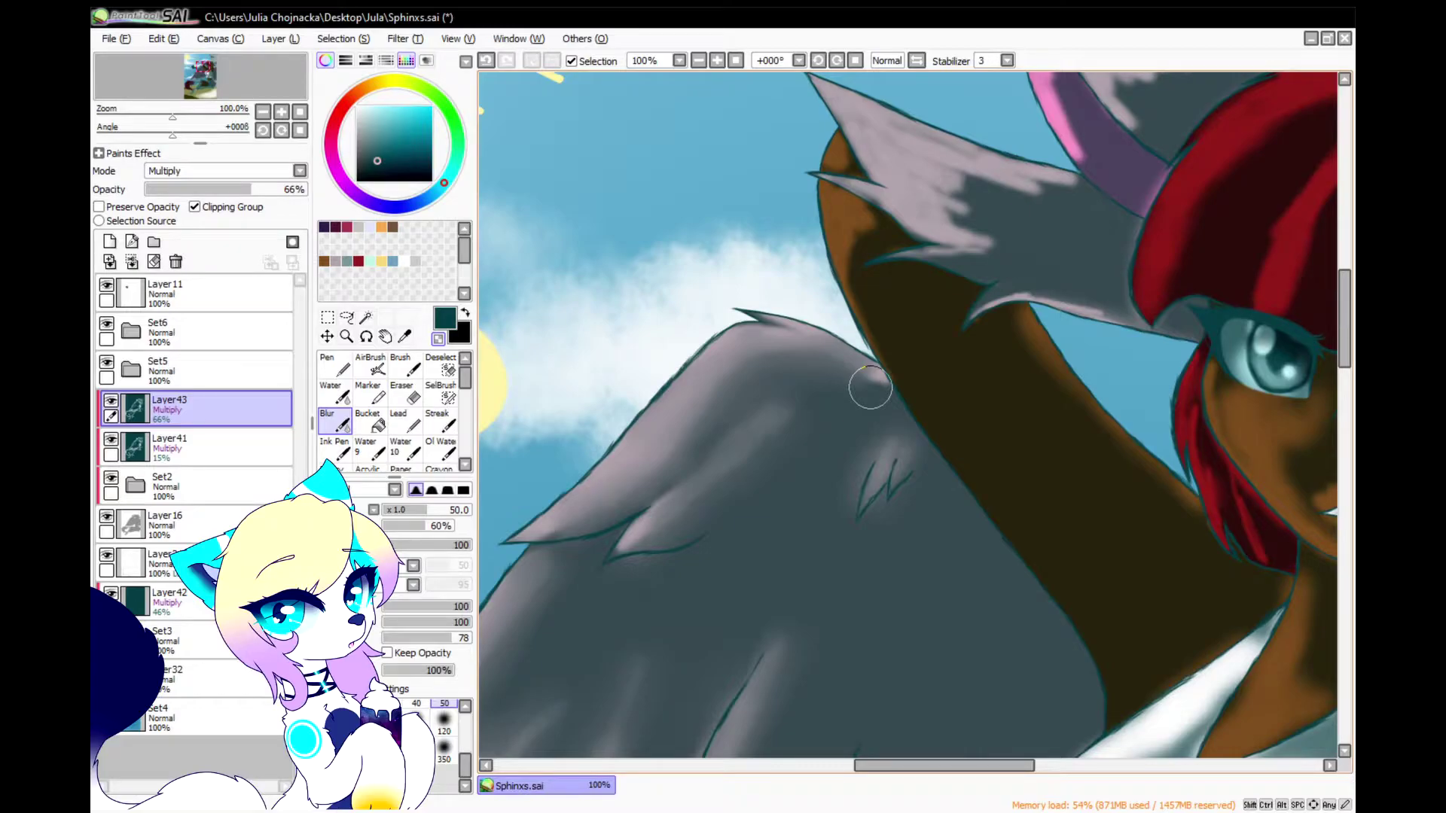
scroll(909, 305, down, 2)
Blend the highlights on the lower grey ear and the edges of the raised arm behind it
scroll(884, 245, up, 5)
mouse_move(915, 350)
mouse_down()
mouse_move(839, 532)
mouse_move(883, 691)
mouse_up()
mouse_move(869, 331)
mouse_down()
mouse_move(819, 140)
mouse_move(850, 252)
mouse_move(996, 458)
mouse_move(1009, 448)
mouse_move(1000, 339)
mouse_move(1102, 273)
mouse_move(874, 184)
mouse_up()
scroll(828, 431, down, 1)
scroll(866, 399, down, 2)
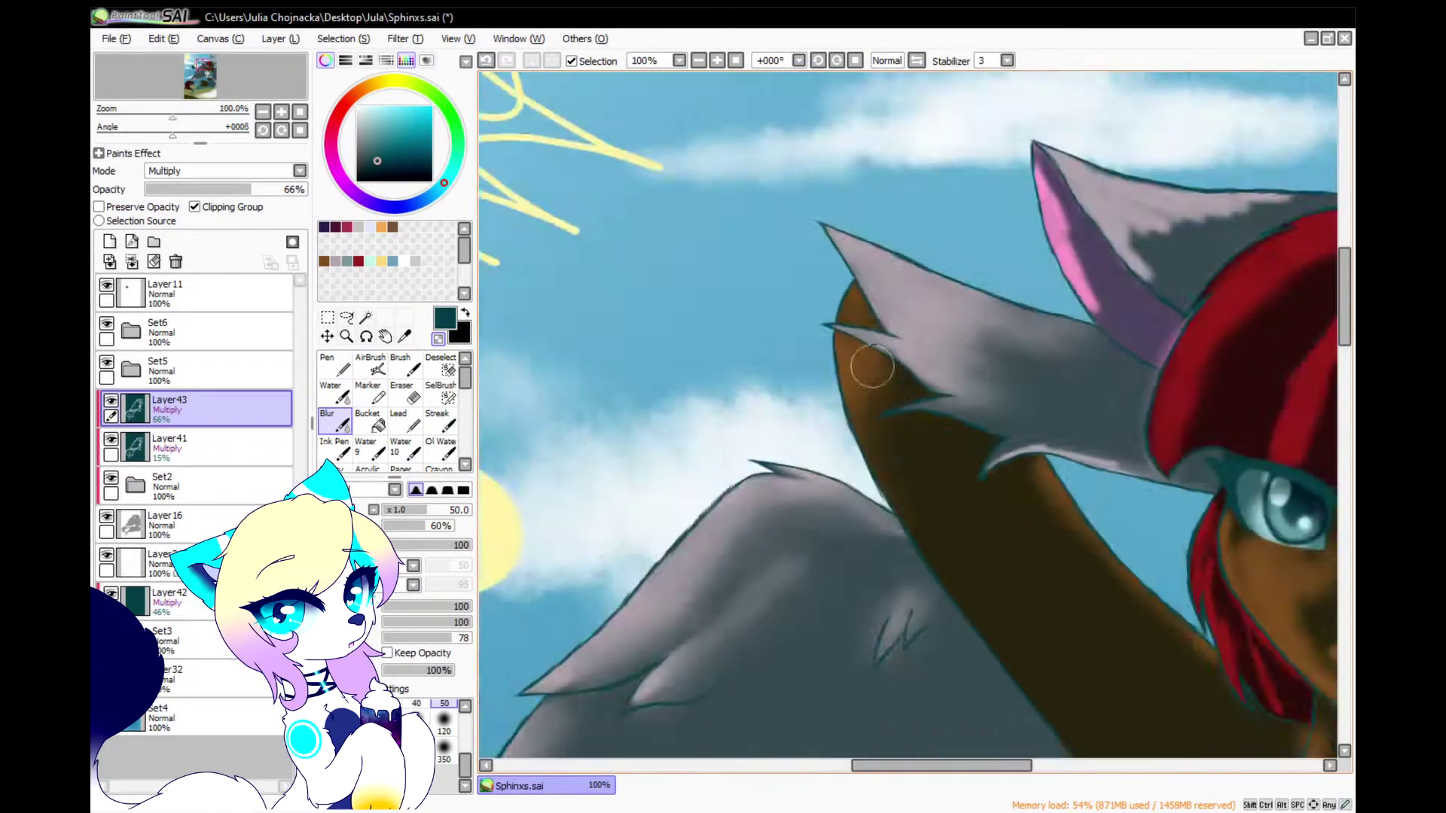
scroll(987, 519, up, 1)
drag(952, 445, 1278, 494)
scroll(979, 407, down, 2)
scroll(1039, 467, up, 2)
Blur the highlights in the side hair locks and across the cheeks, mouth and chin
scroll(1009, 452, up, 2)
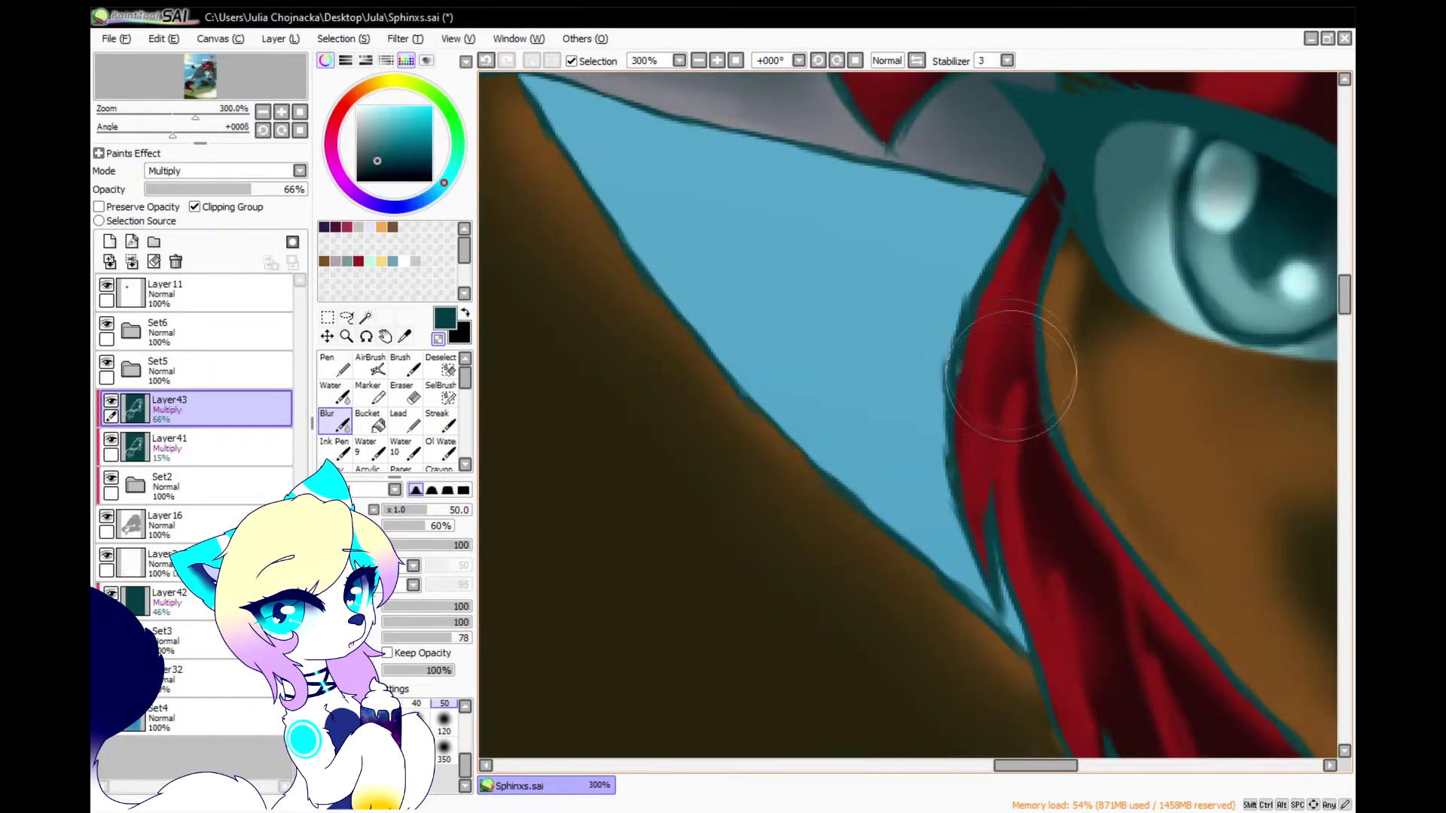
scroll(1017, 478, down, 2)
scroll(1054, 527, up, 2)
scroll(957, 361, down, 2)
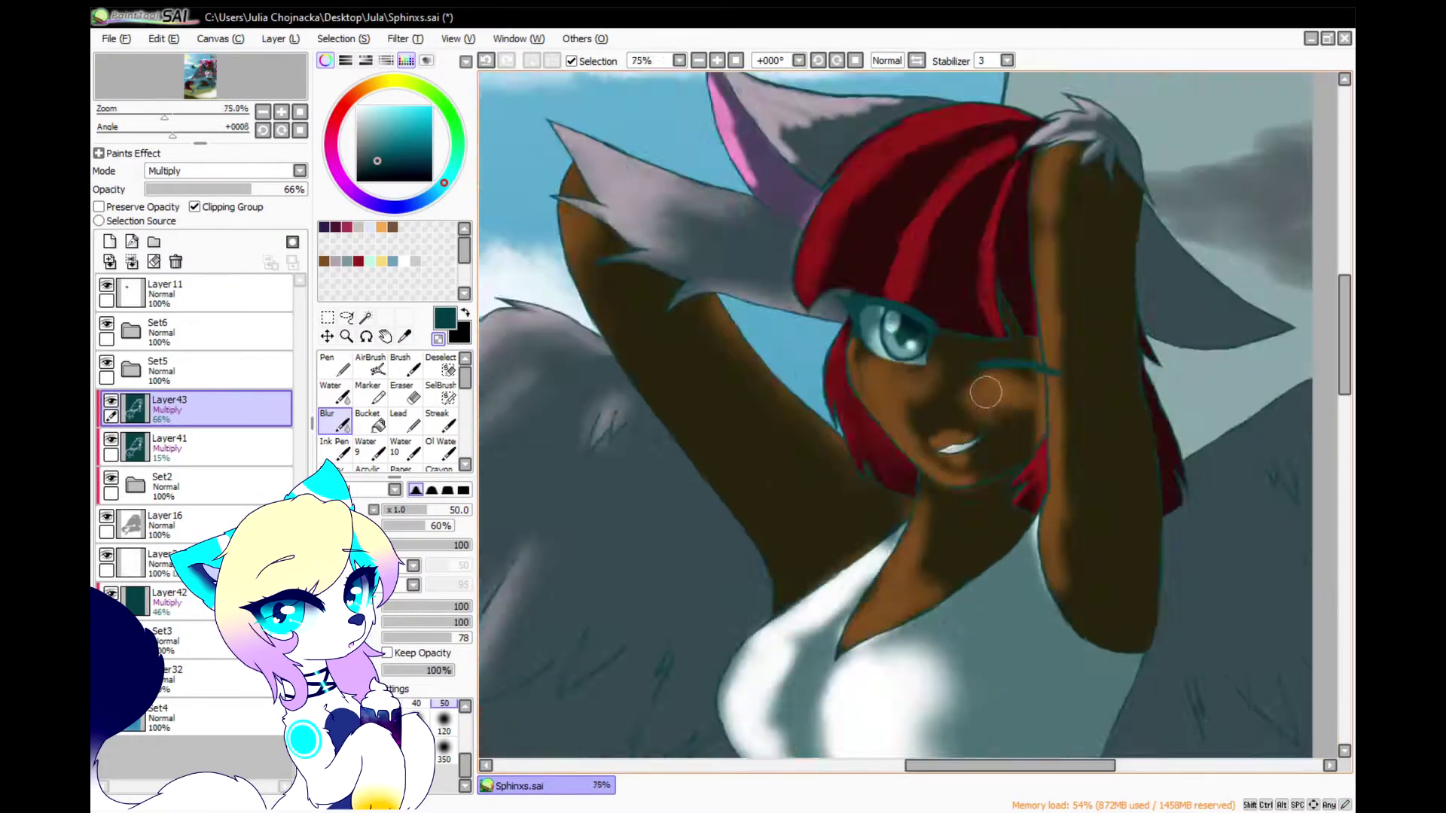
scroll(851, 378, up, 2)
drag(872, 468, 985, 608)
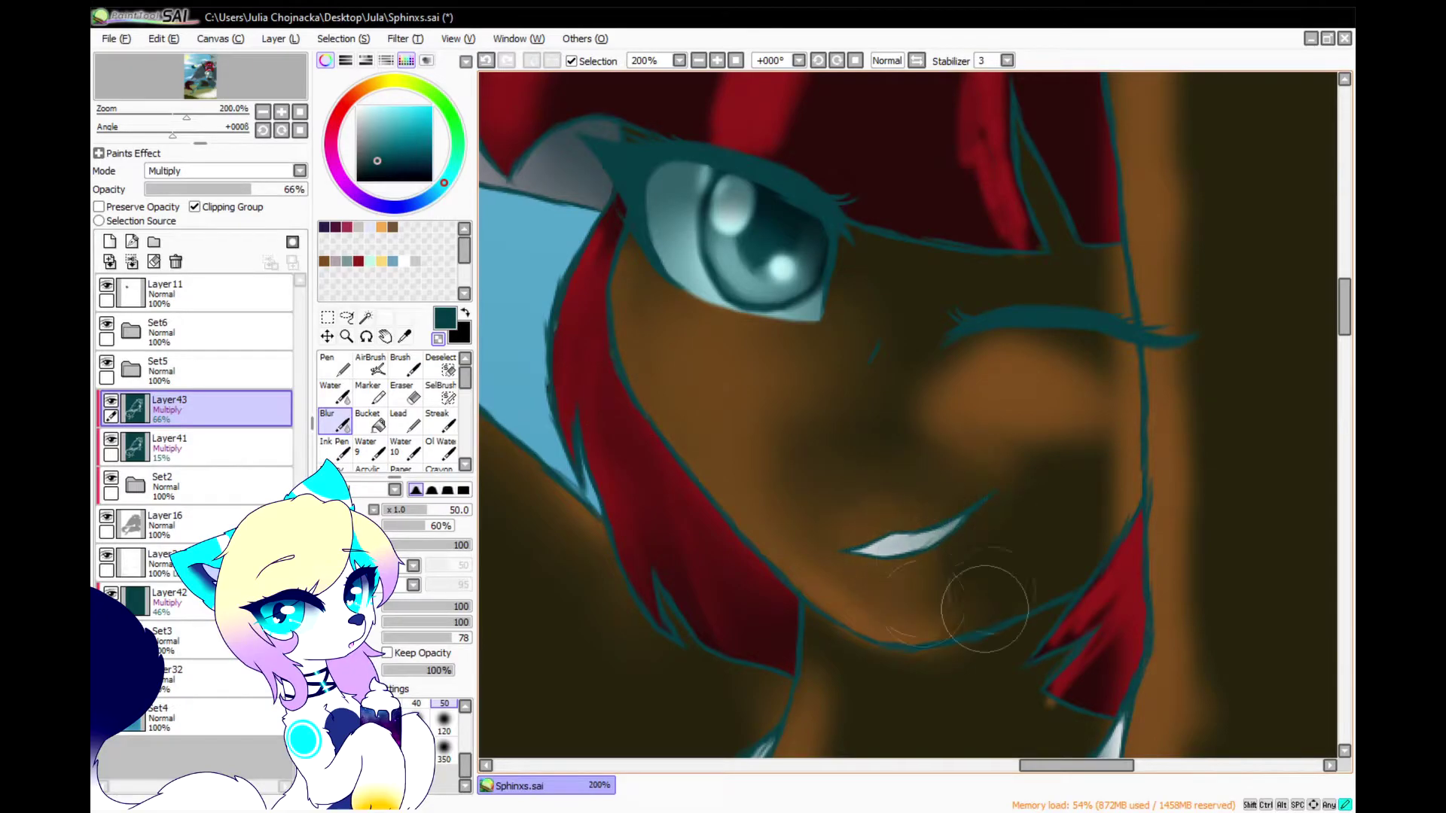
scroll(1099, 580, up, 1)
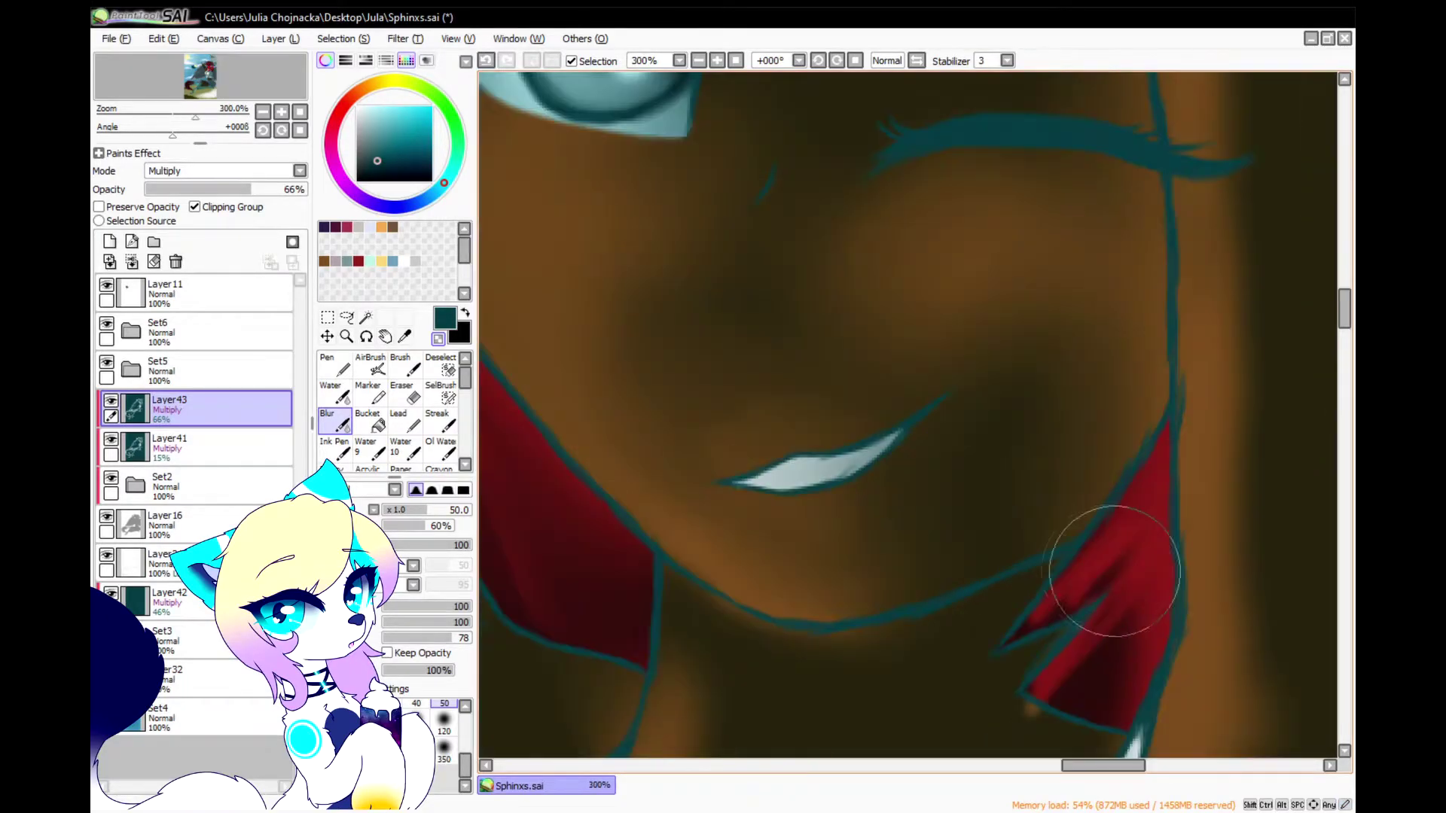
scroll(1120, 680, down, 3)
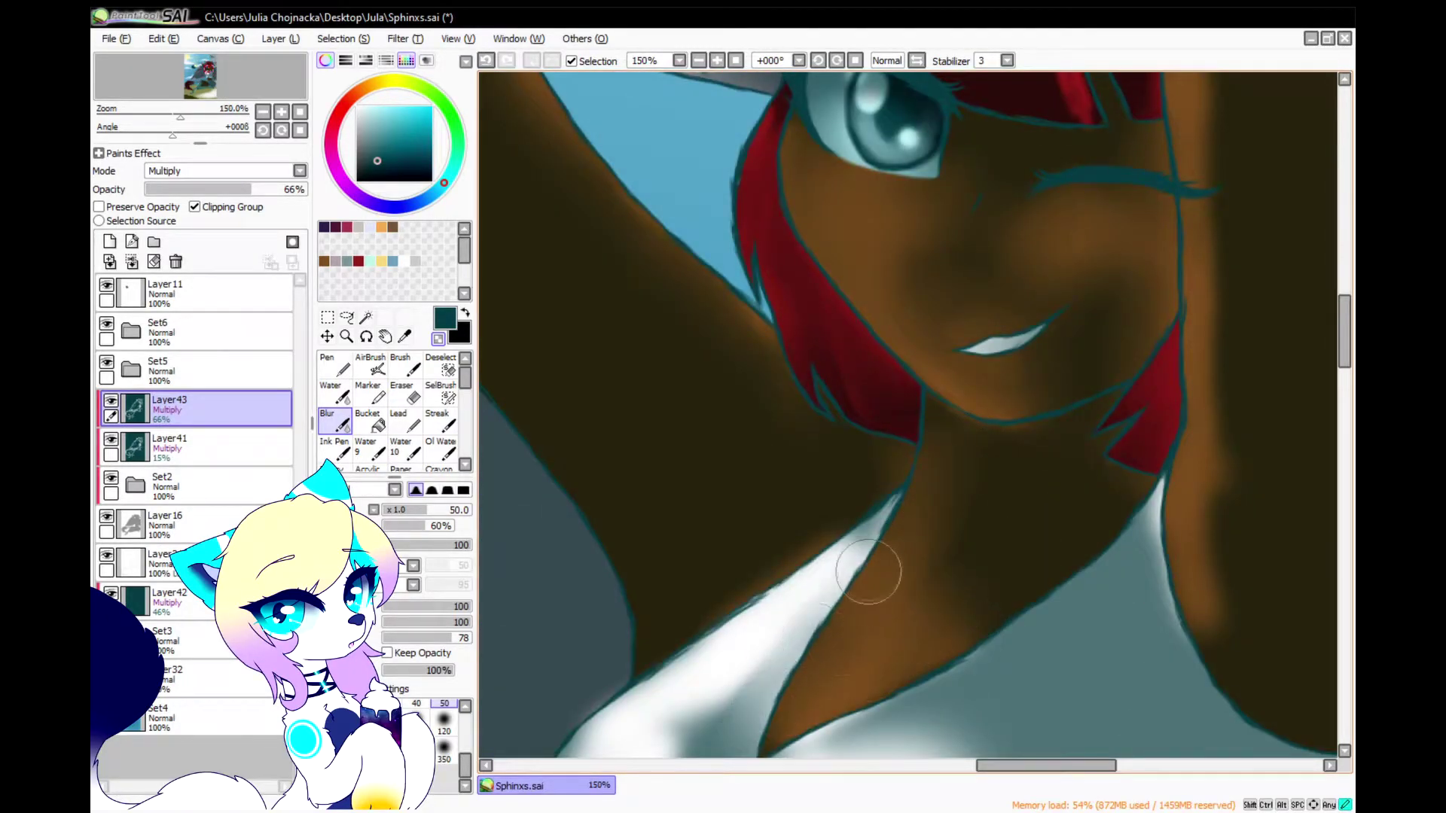
Soften the highlights on the neck and the white shirt around the neckline, using a larger blur brush
scroll(969, 607, down, 1)
mouse_move(794, 563)
mouse_down()
mouse_move(825, 488)
mouse_move(818, 520)
mouse_move(766, 503)
mouse_up()
scroll(971, 546, up, 3)
click(444, 750)
drag(972, 509, 851, 519)
scroll(864, 476, down, 2)
Smooth the highlight along the front raised forearm with the enlarged blur brush
click(444, 723)
mouse_move(881, 463)
mouse_down()
mouse_move(901, 424)
mouse_move(818, 475)
mouse_move(1009, 324)
mouse_up()
scroll(969, 415, down, 1)
drag(1054, 226, 950, 466)
mouse_move(963, 414)
mouse_down()
mouse_move(988, 618)
mouse_move(954, 205)
mouse_up()
Blur the highlights on the grey wrist fur at brush size 50
click(444, 705)
scroll(986, 135, up, 5)
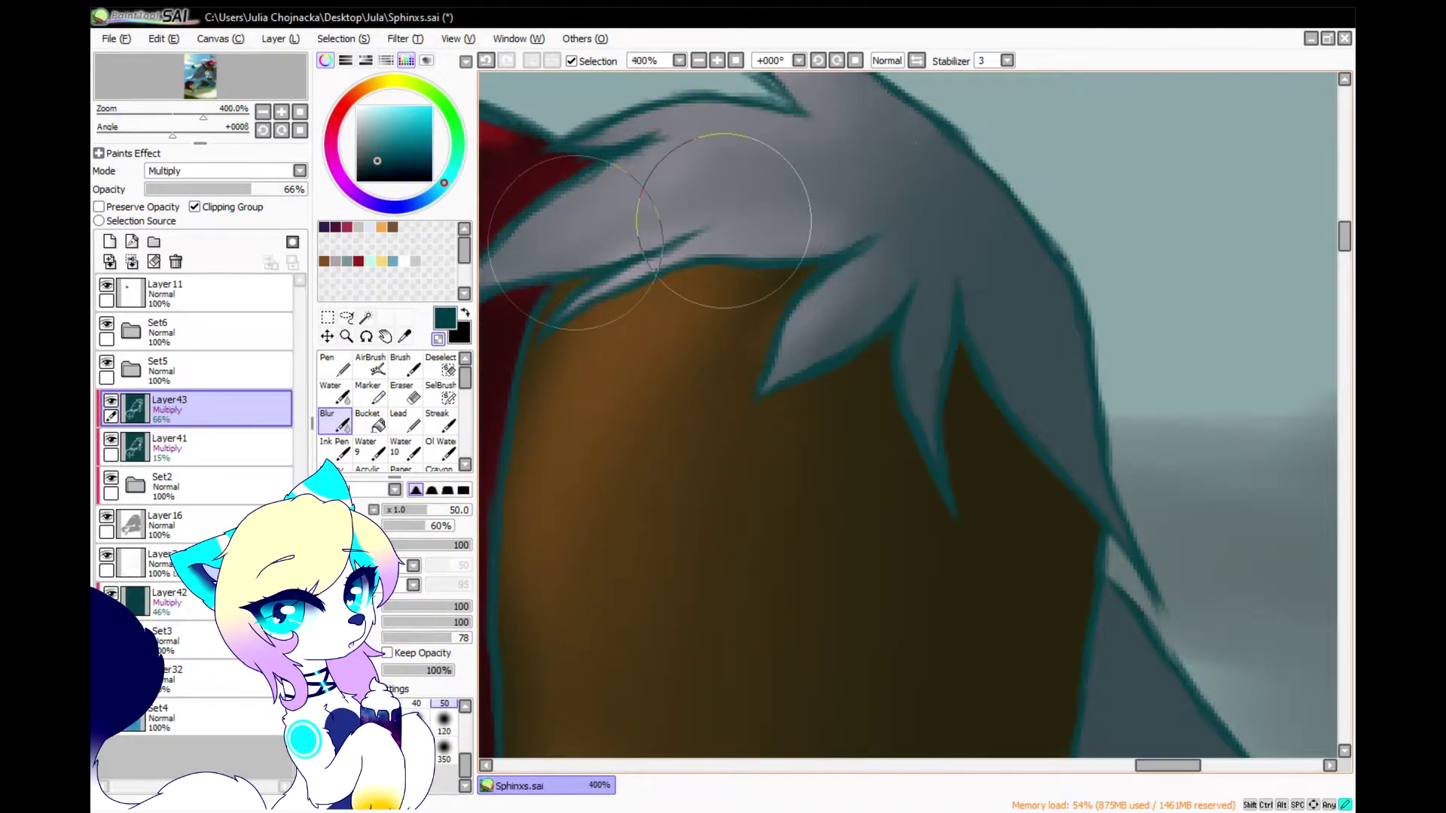
scroll(716, 199, down, 2)
Blur the red highlight strands in the hair fringe
mouse_move(1080, 115)
mouse_down()
mouse_move(851, 97)
mouse_move(1049, 161)
mouse_move(1048, 145)
mouse_move(836, 422)
mouse_up()
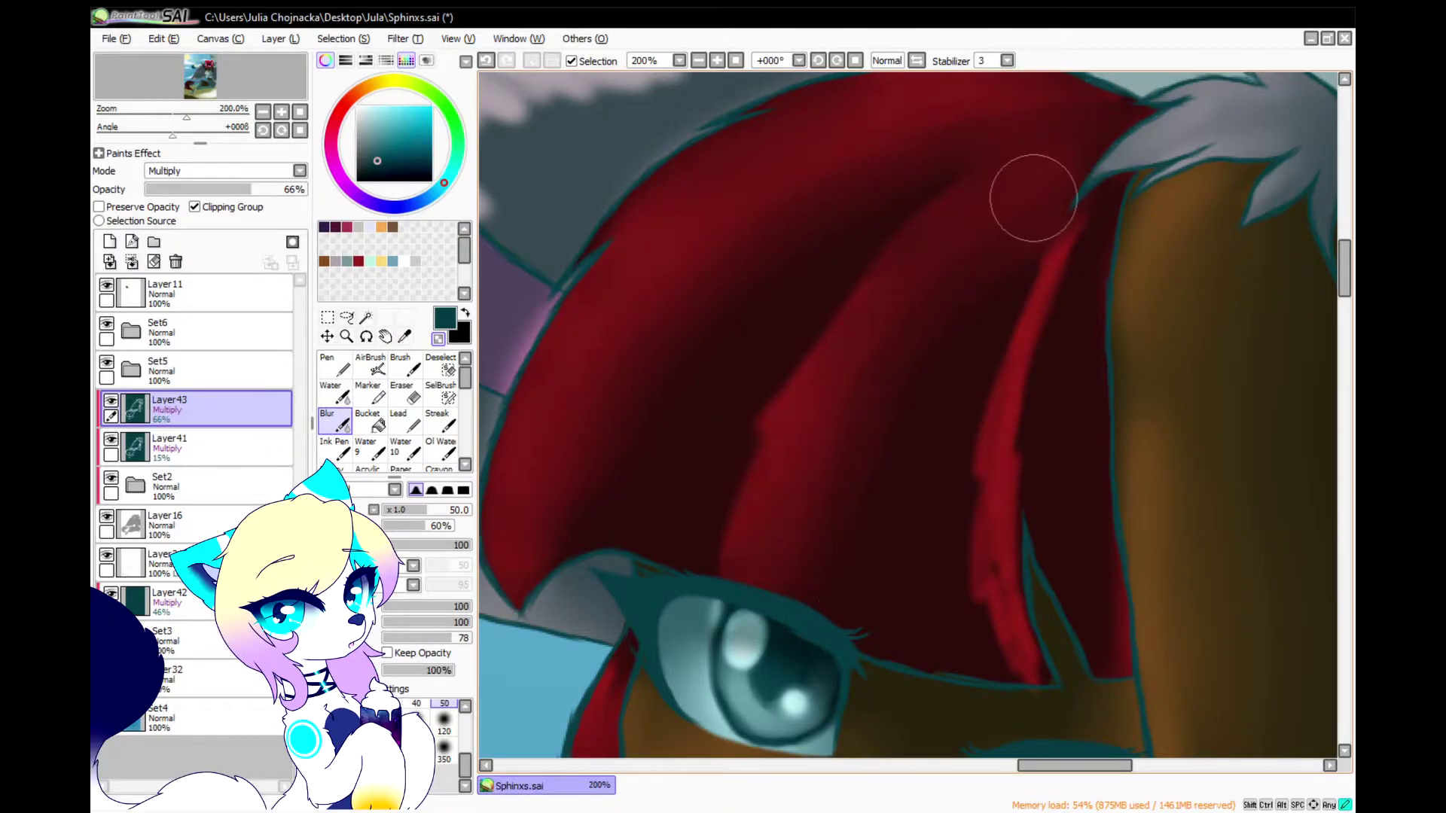
drag(1069, 207, 1037, 665)
scroll(971, 189, down, 2)
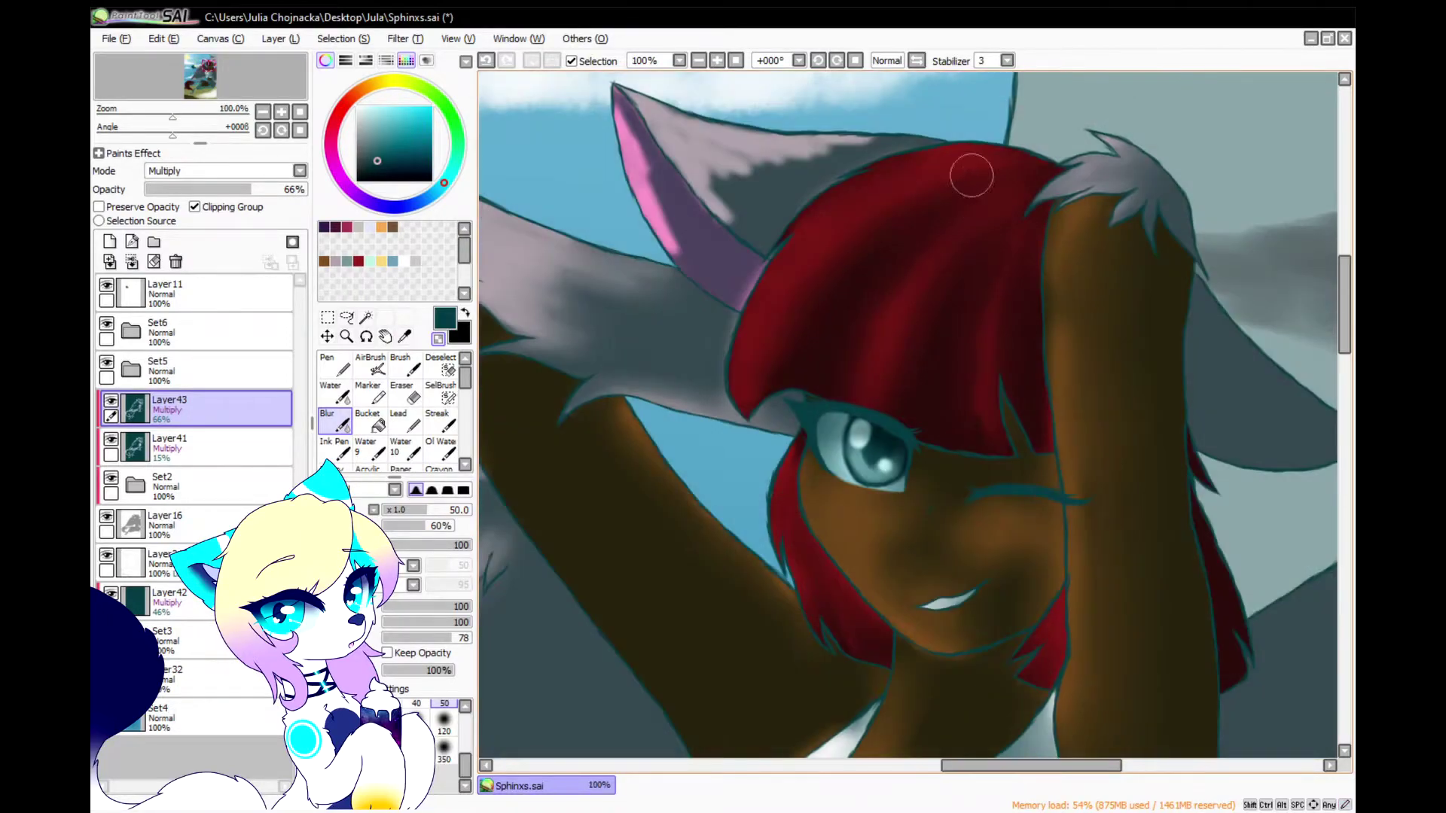
Soften the highlights on the upper ear's grey fur and pink inner side
scroll(723, 136, up, 3)
mouse_move(624, 325)
mouse_down()
mouse_move(816, 339)
mouse_move(1175, 328)
mouse_up()
scroll(765, 406, down, 2)
mouse_move(677, 430)
mouse_down()
mouse_move(744, 582)
mouse_move(652, 136)
mouse_move(778, 219)
mouse_move(768, 145)
mouse_move(1082, 597)
mouse_move(706, 98)
mouse_up()
scroll(690, 331, down, 4)
Blend the white highlights across the bust of the shirt
scroll(609, 587, up, 6)
scroll(706, 97, down, 2)
scroll(890, 143, up, 2)
mouse_move(968, 232)
mouse_down()
mouse_move(1081, 632)
mouse_move(1071, 324)
mouse_up()
scroll(692, 92, down, 2)
scroll(991, 180, up, 2)
mouse_move(912, 188)
mouse_down()
mouse_move(1034, 414)
mouse_move(987, 573)
mouse_move(1146, 339)
mouse_move(639, 183)
mouse_move(669, 592)
mouse_up()
scroll(1026, 426, down, 3)
Blur the highlighted folds at the shirt's hem and the light areas on the waist, belt and shorts
scroll(753, 335, up, 3)
drag(912, 362, 1073, 701)
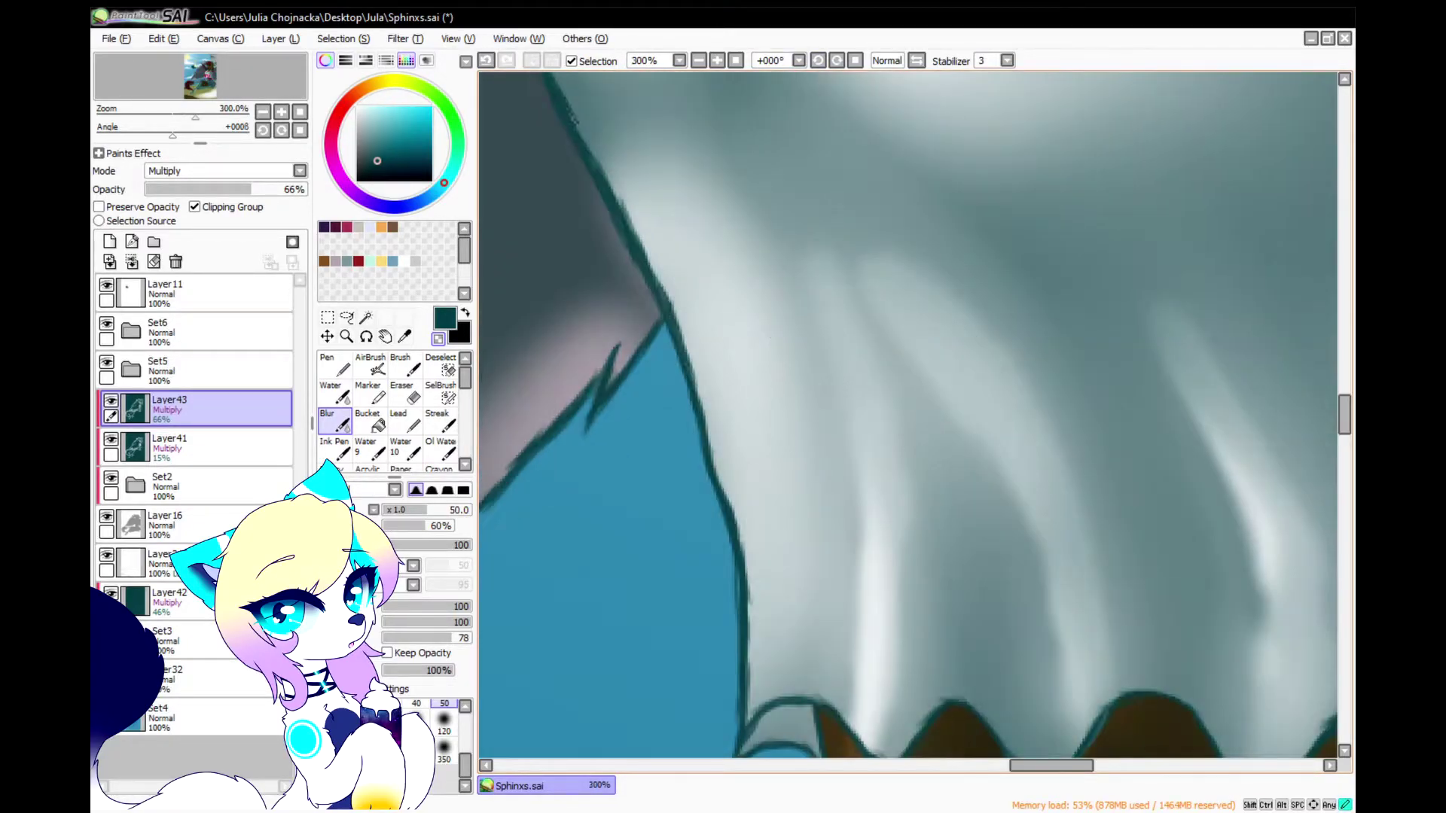
scroll(761, 723, down, 2)
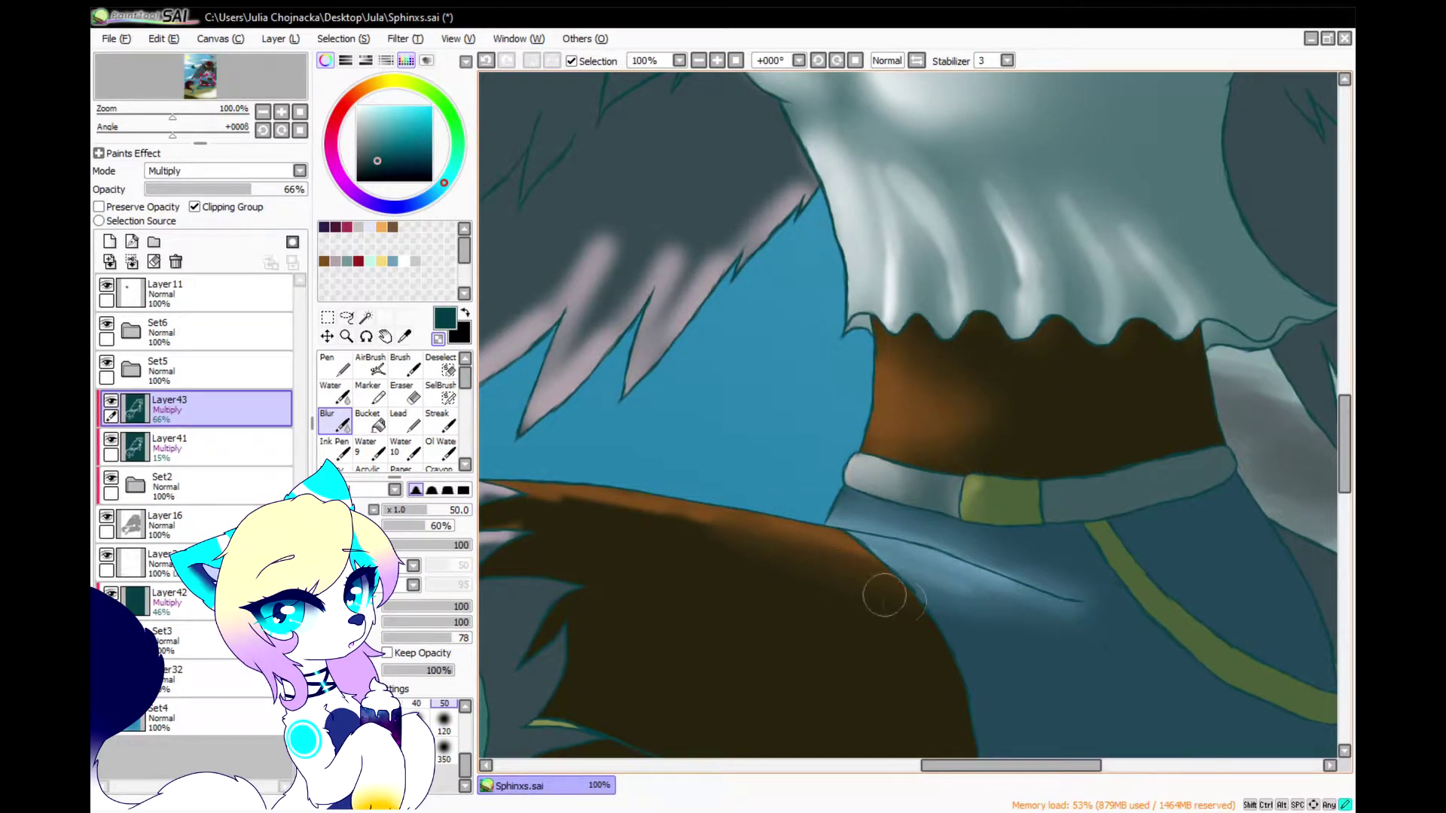
Smooth the highlights along the upper thigh edge and the front of the bent leg's mint stocking
scroll(677, 525, up, 1)
scroll(904, 546, down, 2)
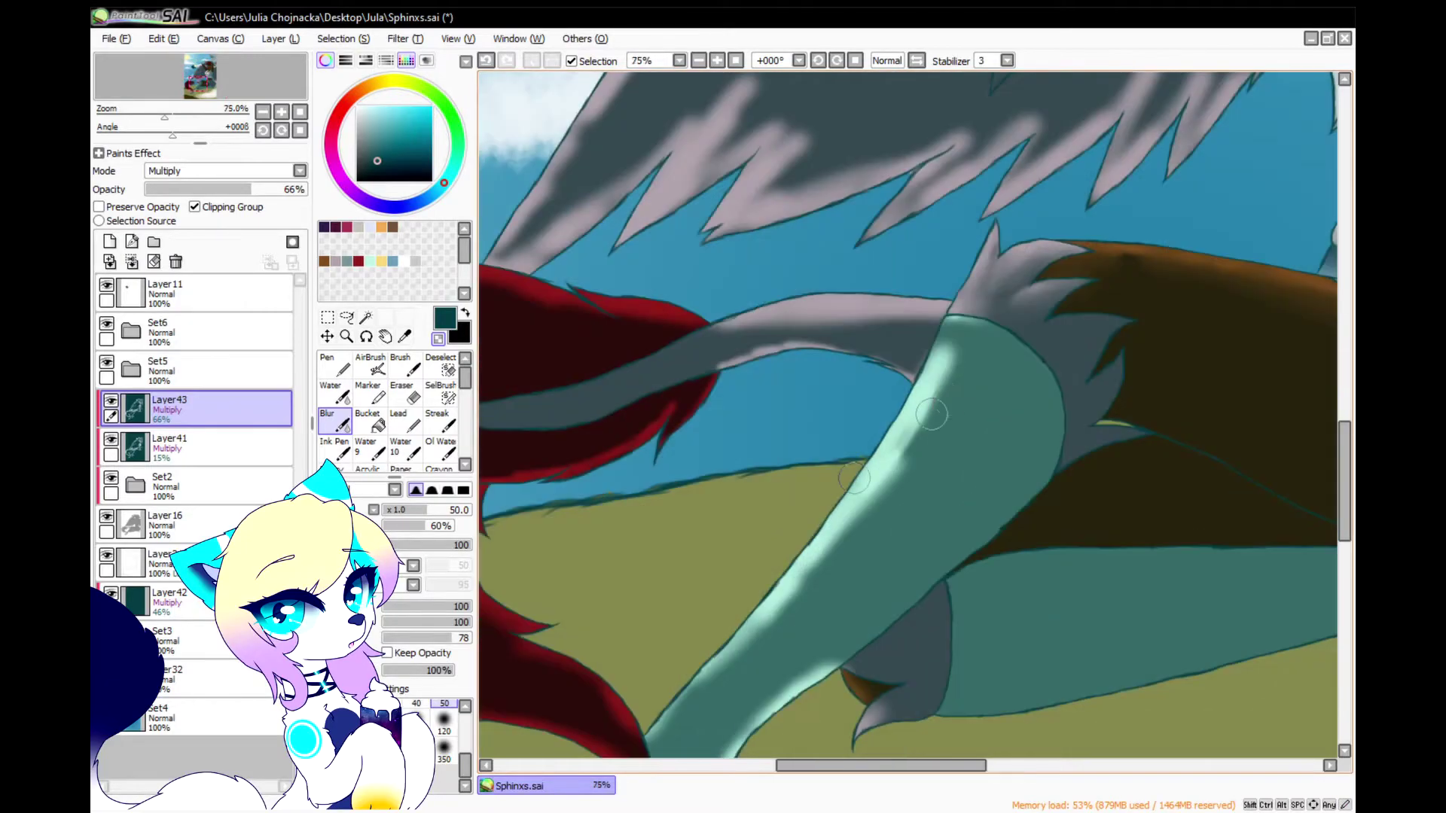
mouse_move(939, 359)
mouse_down()
mouse_move(878, 500)
mouse_move(738, 649)
mouse_up()
Lighten the thigh skin beside the grey fur with the AirBrush and return to the upper shadow layer
click(371, 366)
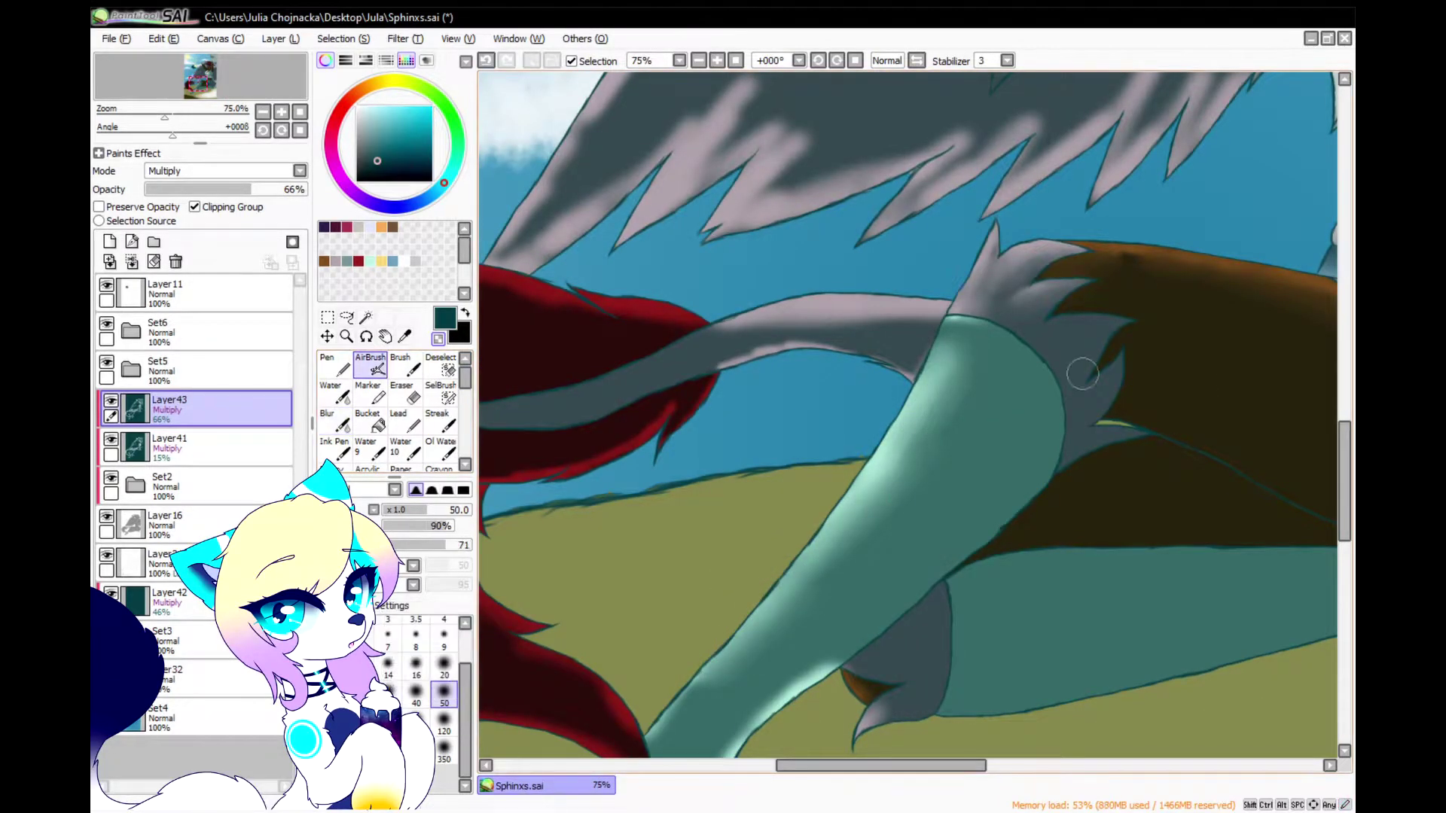
scroll(1152, 418, up, 6)
mouse_move(866, 469)
mouse_down()
mouse_move(673, 434)
mouse_move(968, 375)
mouse_move(591, 502)
mouse_up()
click(219, 448)
click(219, 409)
Blur the highlights on the bent leg's lower stocking, ankle and grey toes with the Blur tool
click(335, 421)
scroll(936, 400, down, 6)
scroll(733, 503, up, 1)
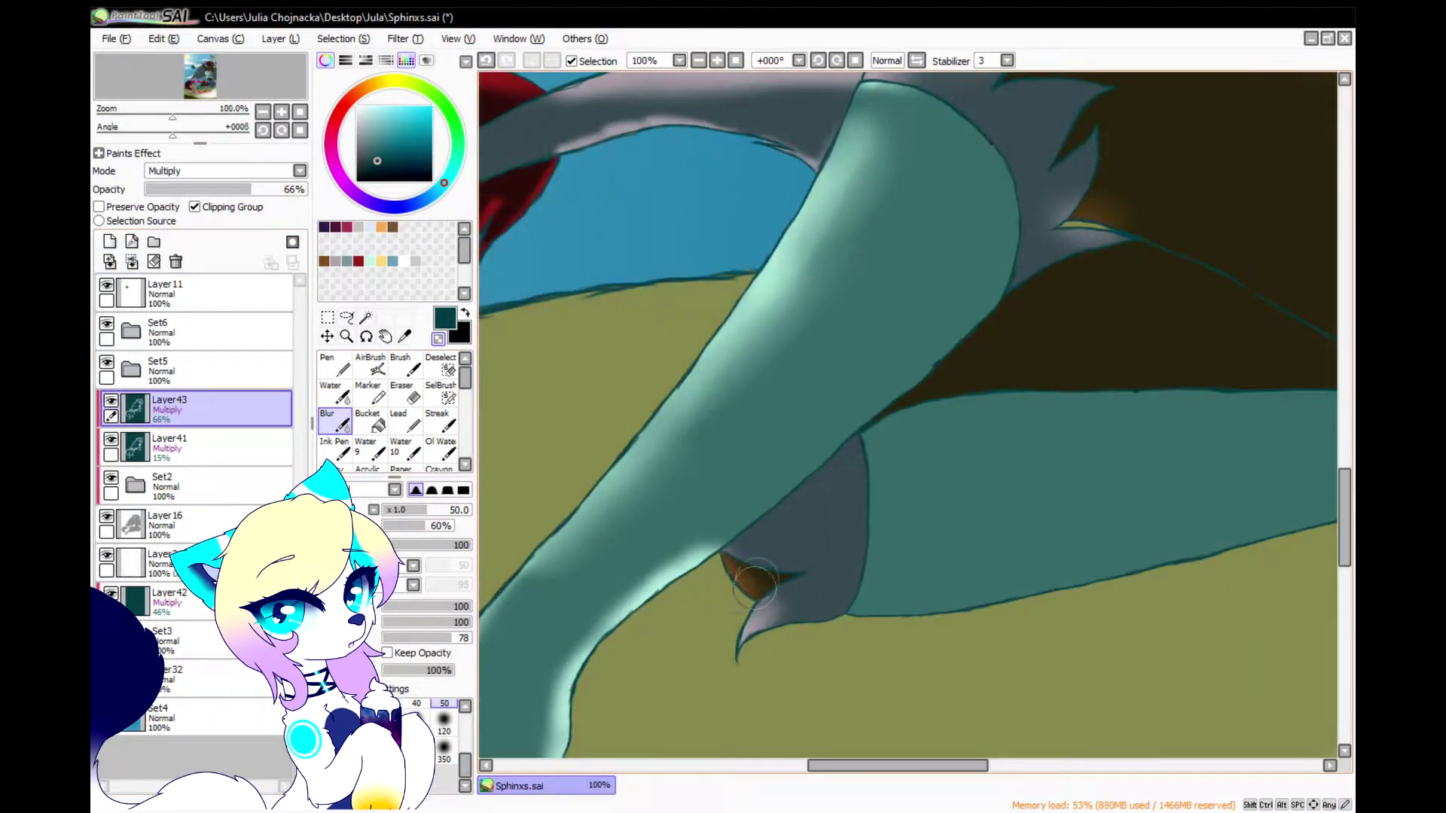
scroll(753, 527, down, 1)
scroll(750, 519, up, 2)
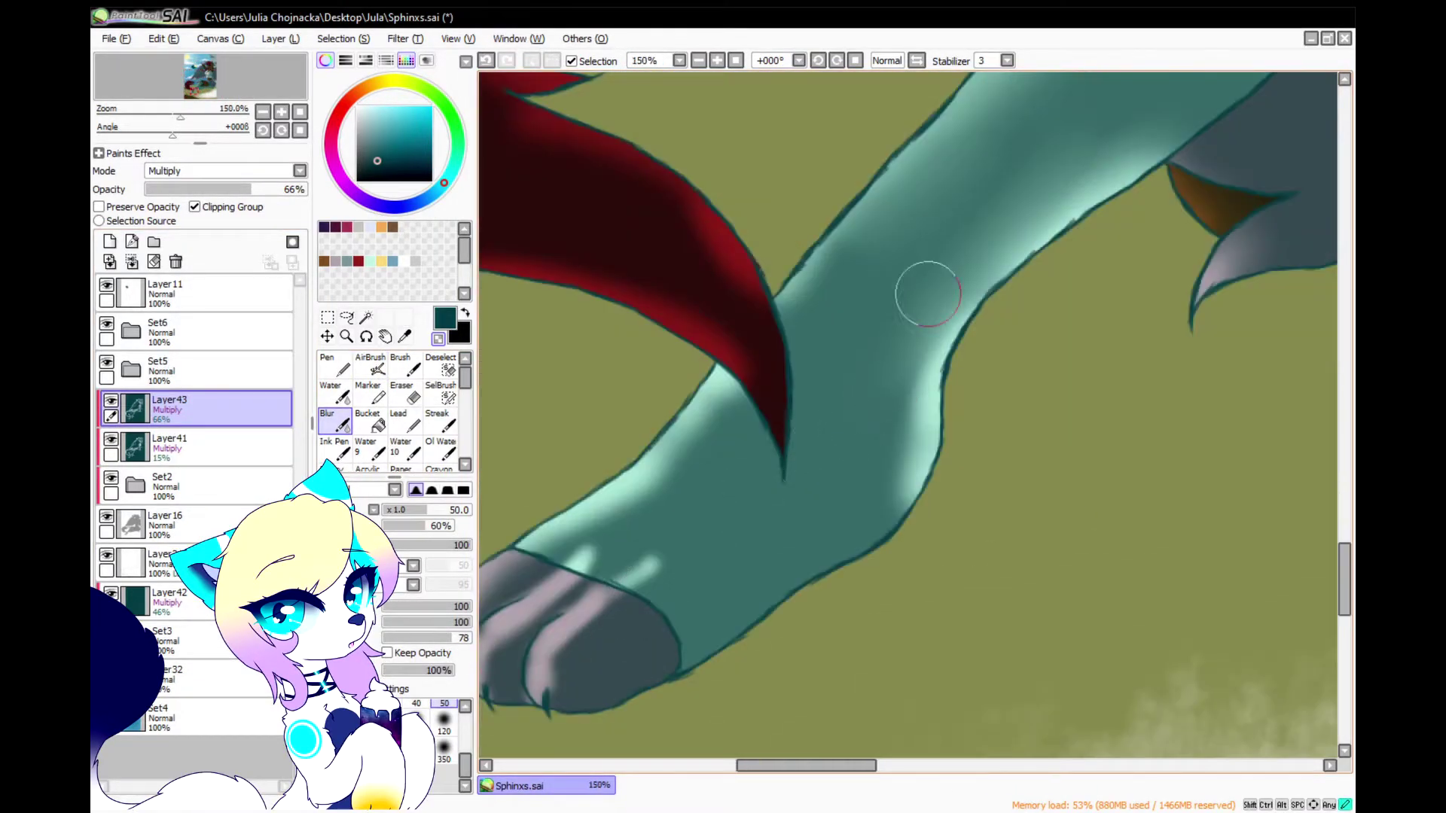
drag(662, 471, 549, 519)
drag(586, 556, 520, 607)
mouse_move(645, 560)
mouse_down()
mouse_move(588, 675)
mouse_move(549, 706)
mouse_up()
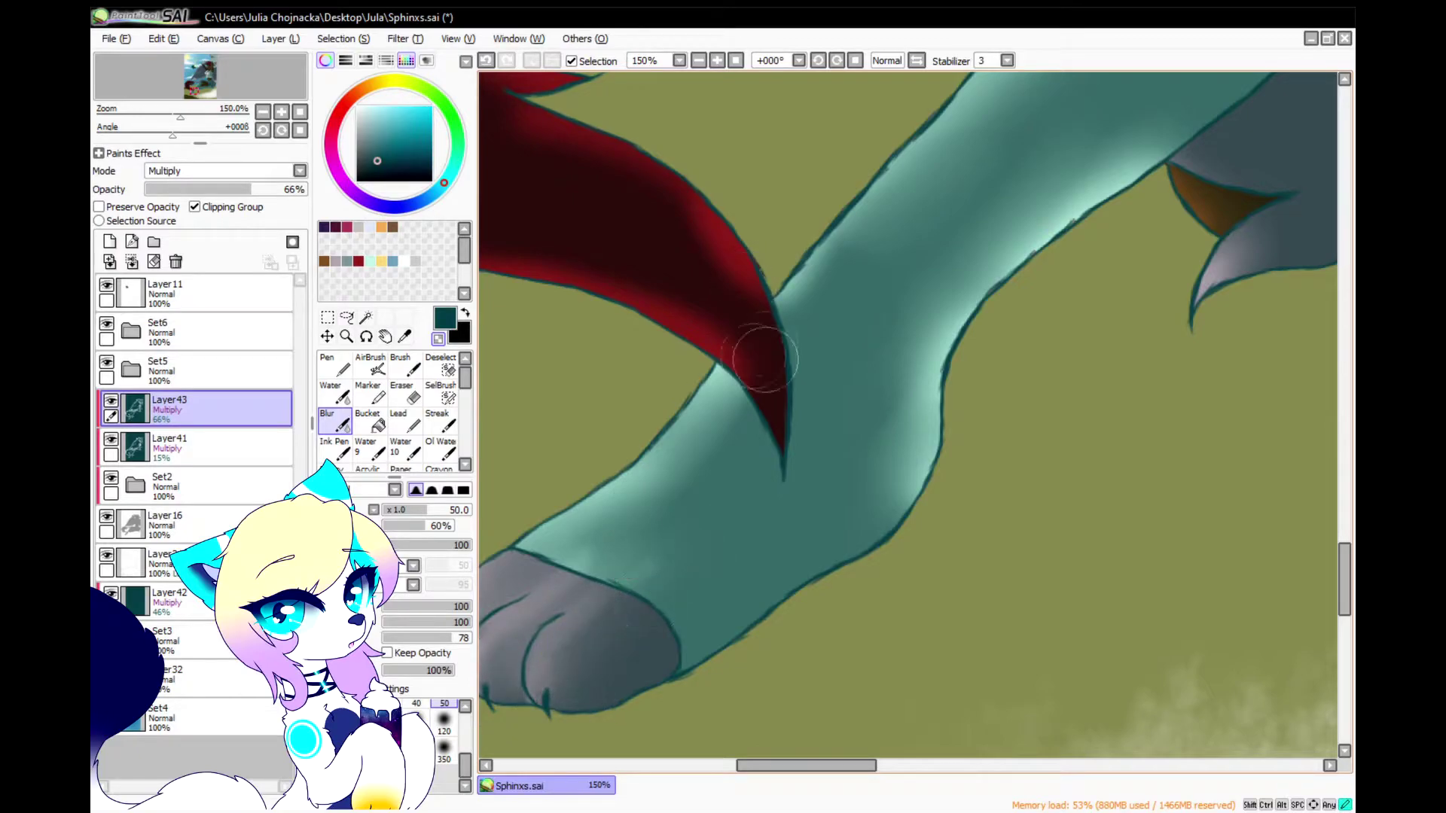
Blur the highlights along the edges of the red tail tuft and the grey tail
scroll(935, 482, down, 4)
scroll(746, 506, up, 3)
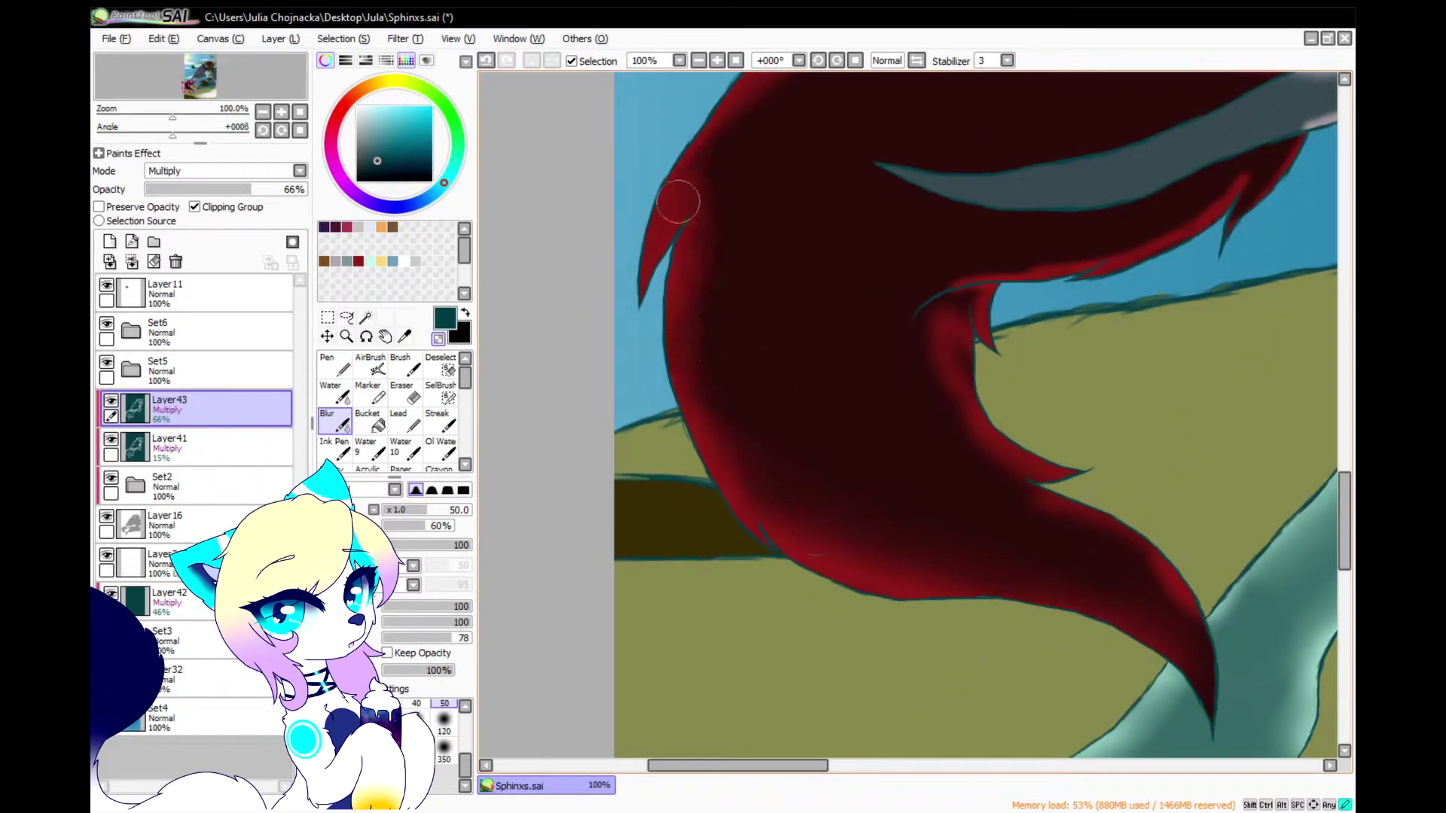
scroll(964, 336, up, 1)
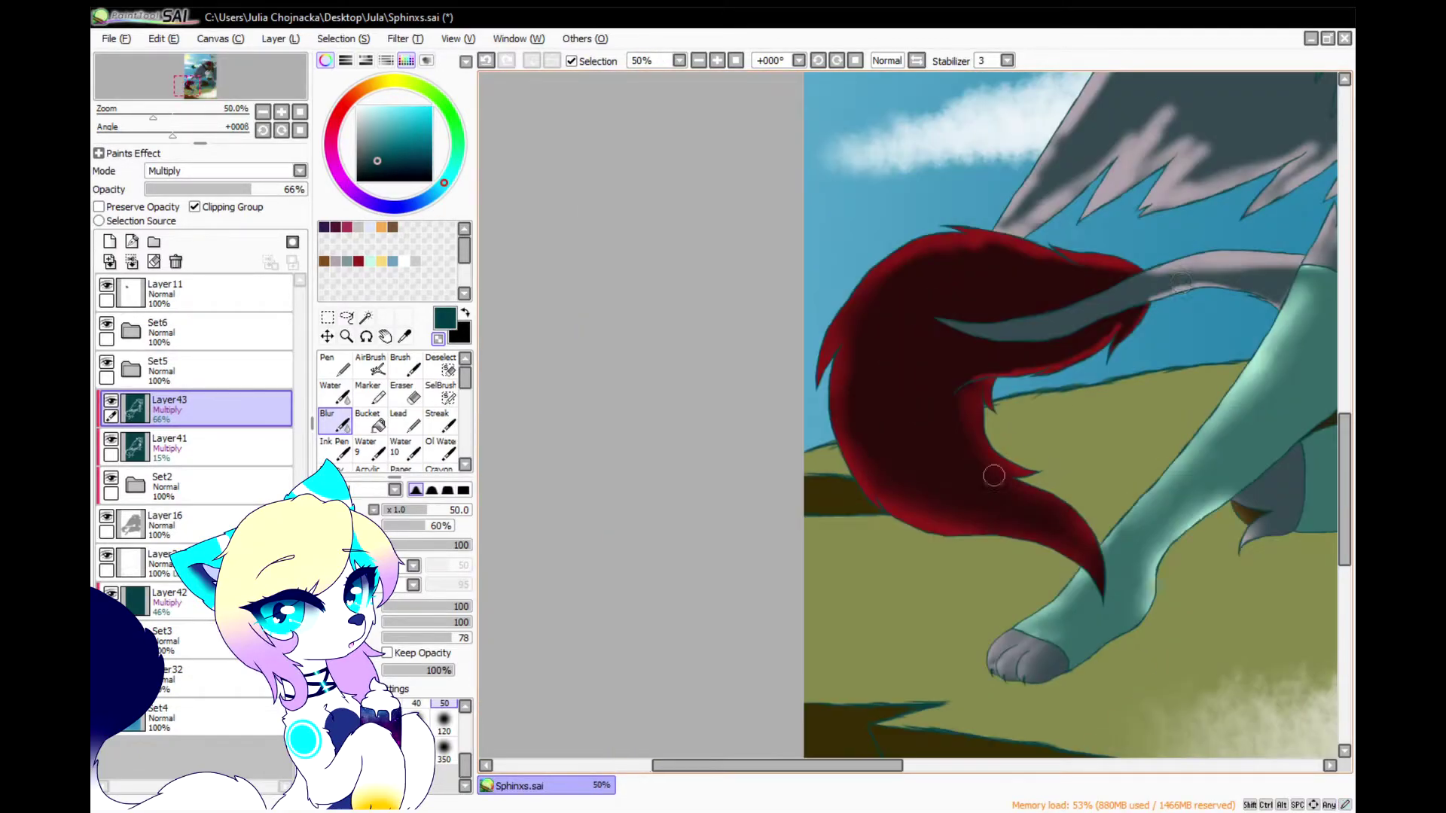
scroll(813, 439, down, 2)
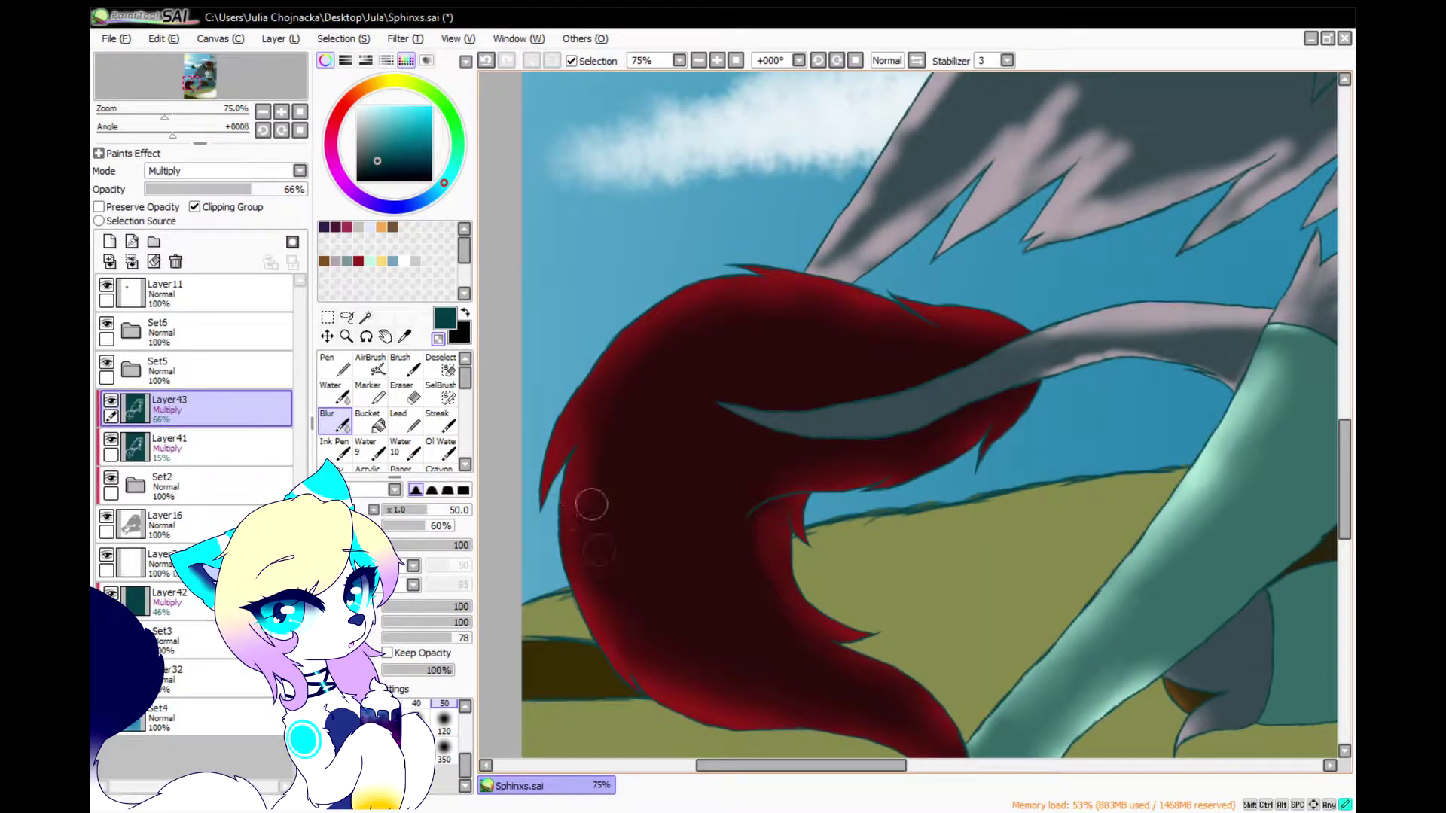
scroll(1173, 437, up, 2)
drag(1275, 355, 996, 413)
scroll(995, 412, down, 1)
mouse_move(1032, 318)
mouse_down()
mouse_move(713, 364)
mouse_move(965, 353)
mouse_move(1019, 377)
mouse_up()
drag(966, 305, 865, 312)
Smooth the light streaks on the large wing's feathers, from the lower tips up to the shoulder
scroll(771, 496, down, 3)
scroll(777, 331, up, 3)
mouse_move(854, 456)
mouse_down()
mouse_move(823, 414)
mouse_move(657, 431)
mouse_up()
scroll(736, 156, down, 1)
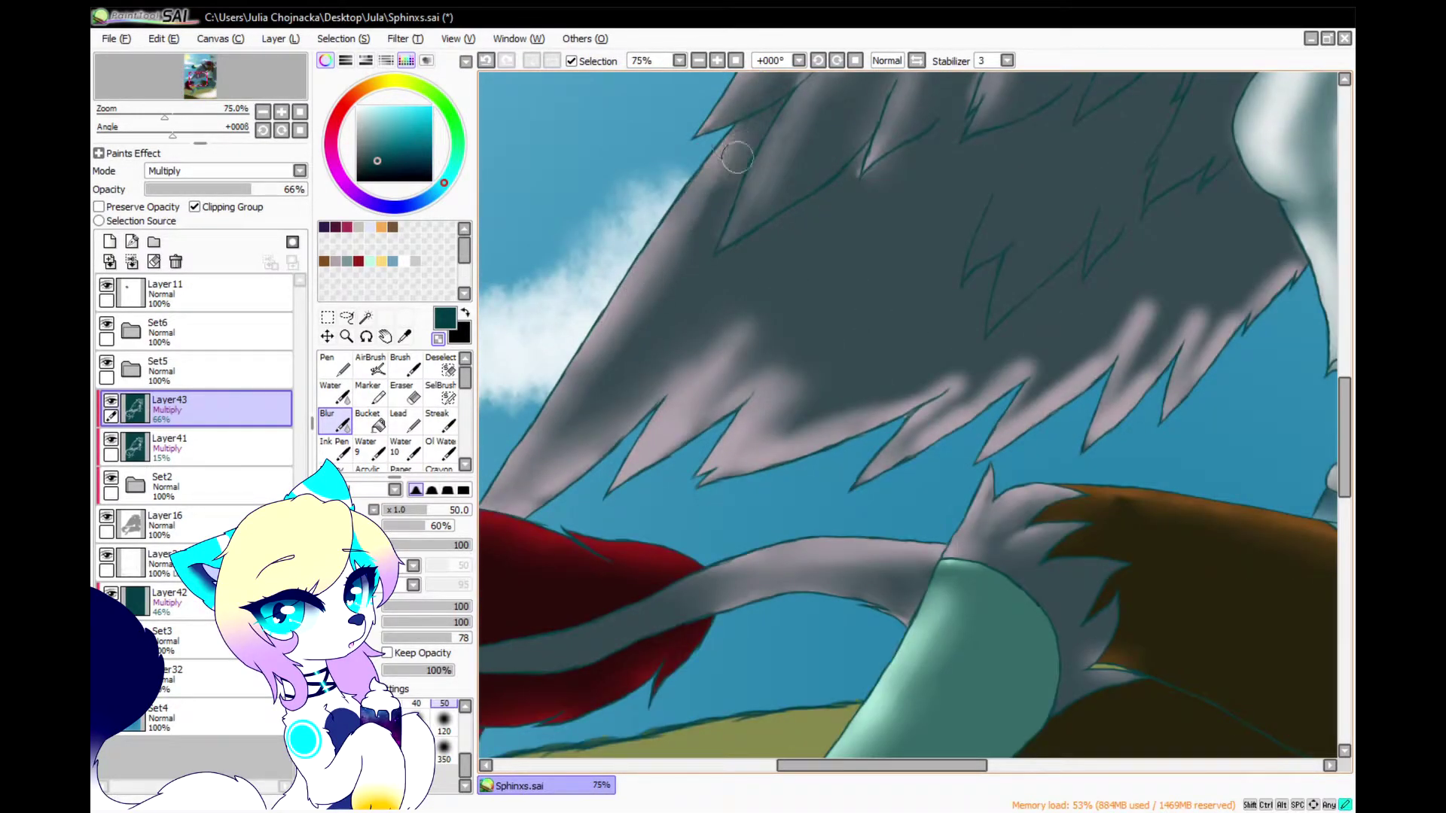
mouse_move(894, 399)
mouse_down()
mouse_move(913, 448)
mouse_move(1063, 386)
mouse_up()
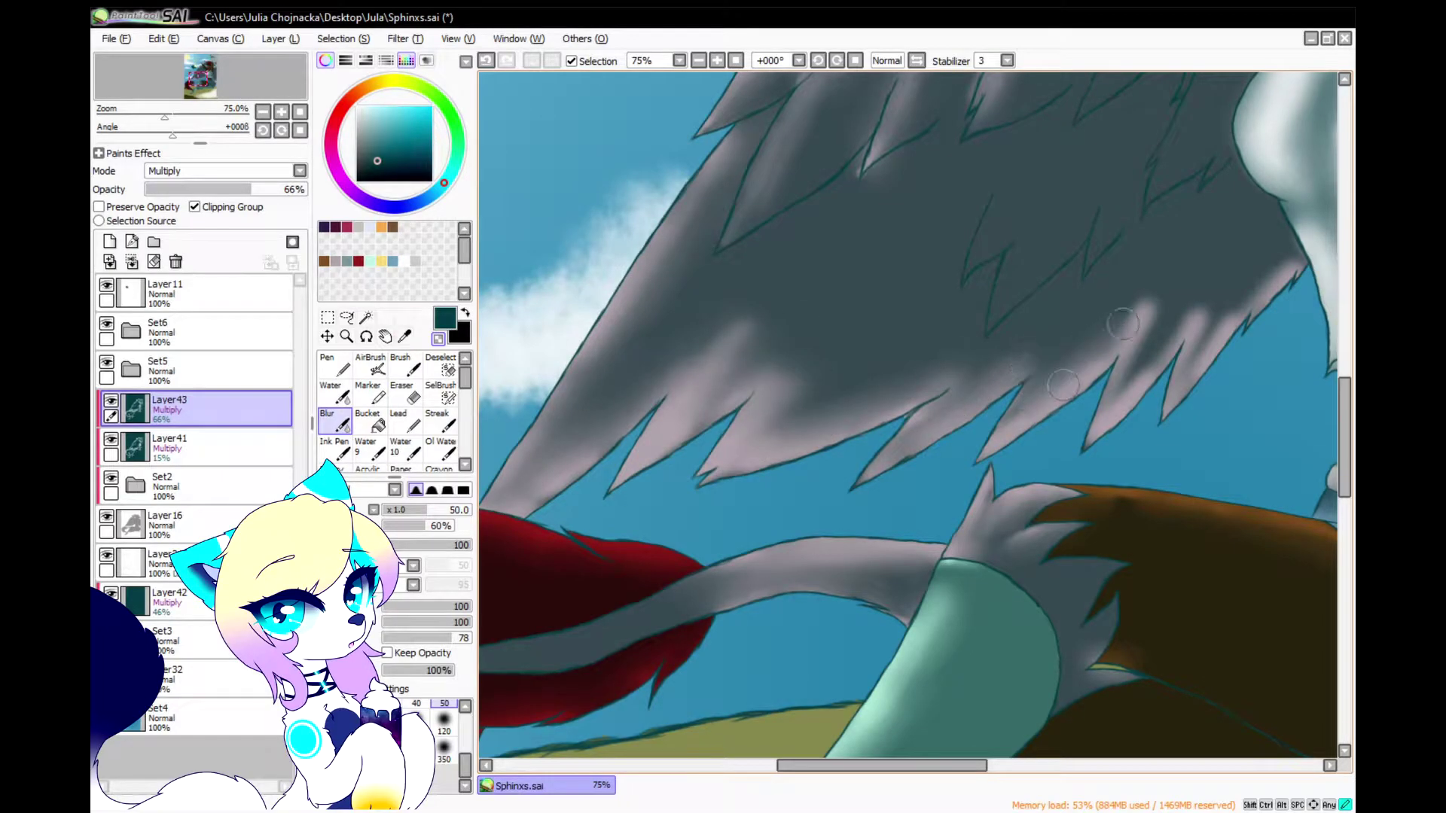
mouse_move(1188, 280)
mouse_down()
mouse_move(1101, 421)
mouse_move(1256, 267)
mouse_move(1205, 354)
mouse_up()
scroll(1205, 331, down, 3)
scroll(1005, 290, up, 3)
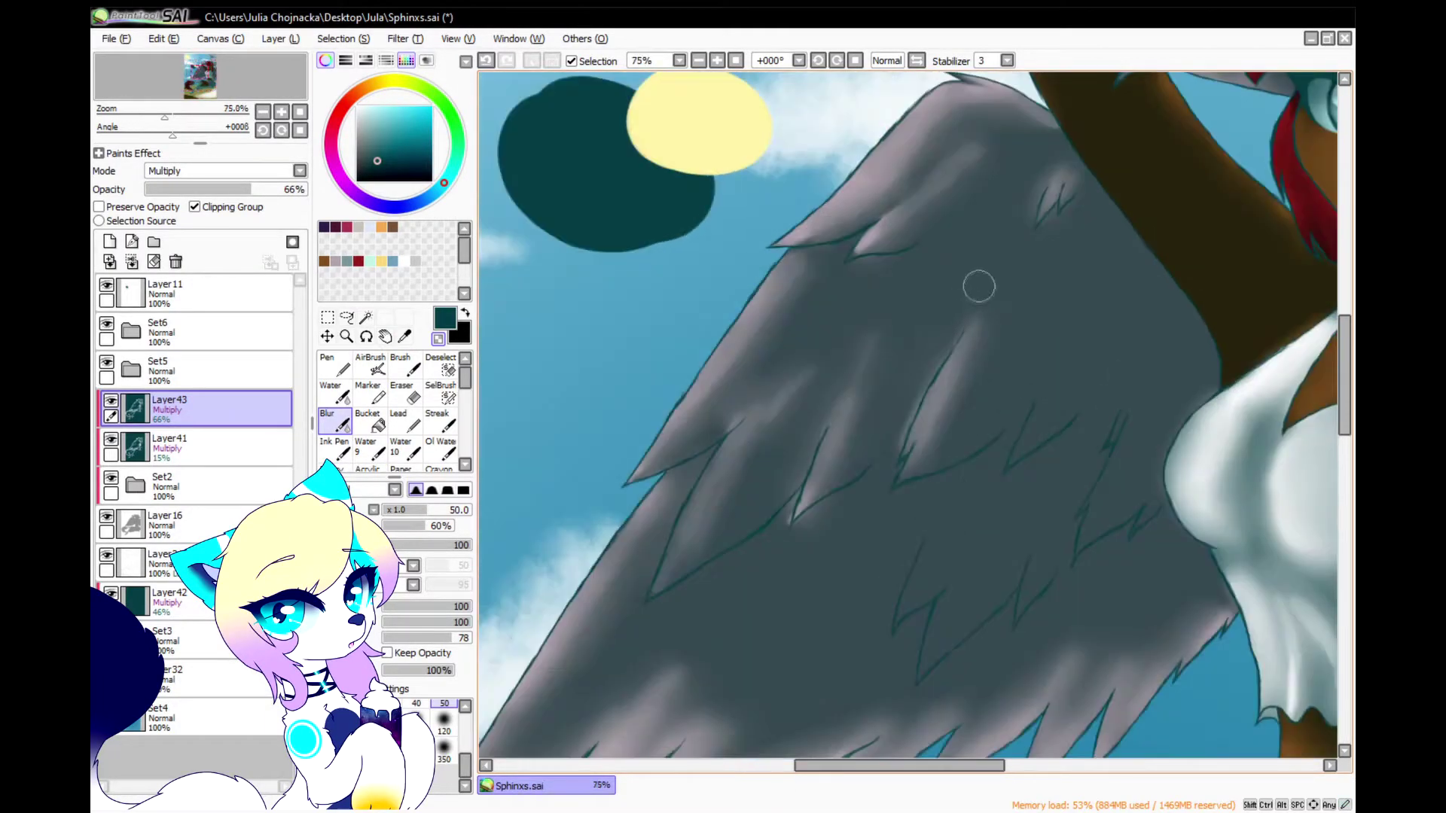
scroll(991, 333, down, 3)
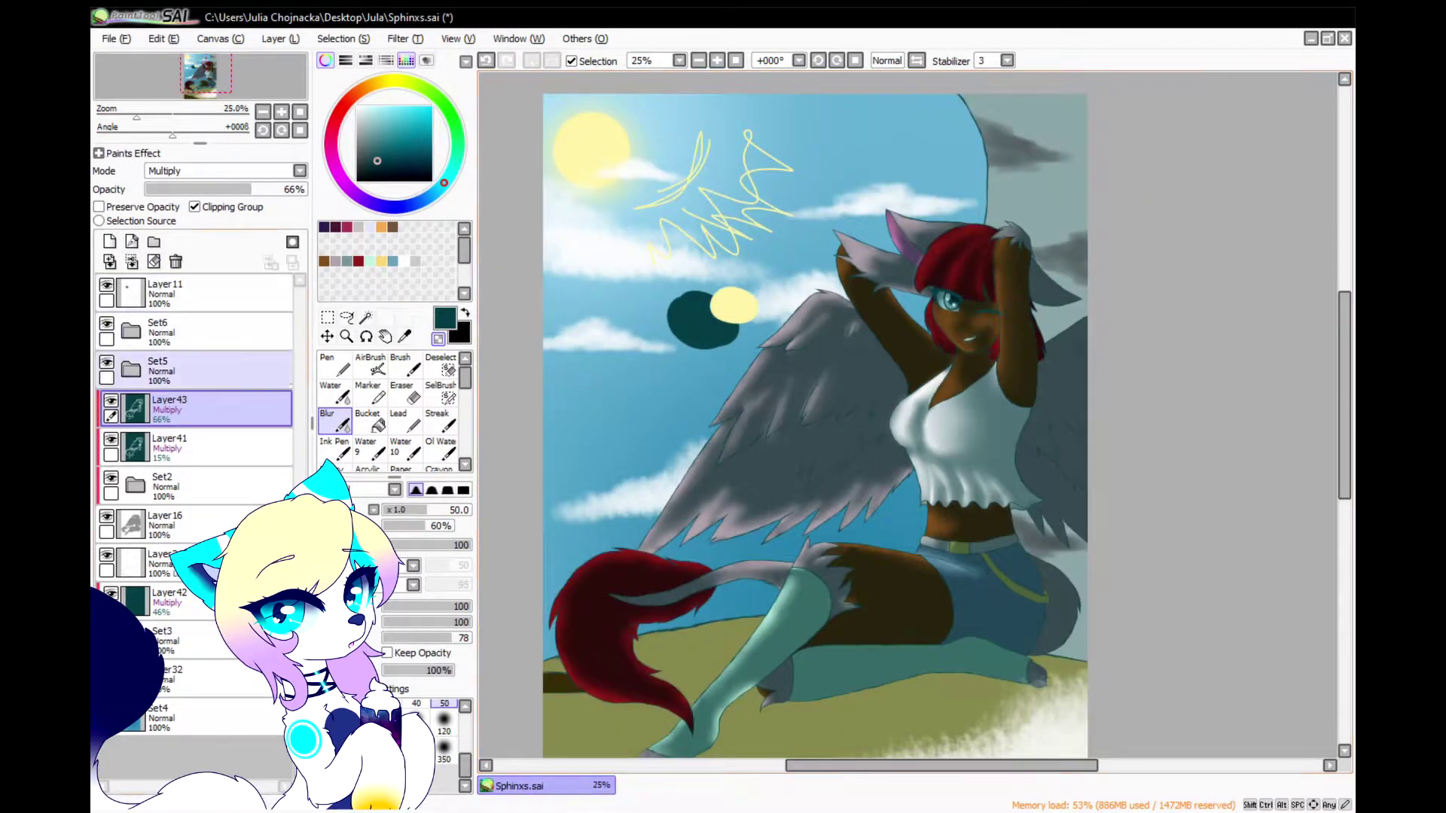
Lower the opacity of Layer41 to 9% and Layer43 to 38%
click(226, 447)
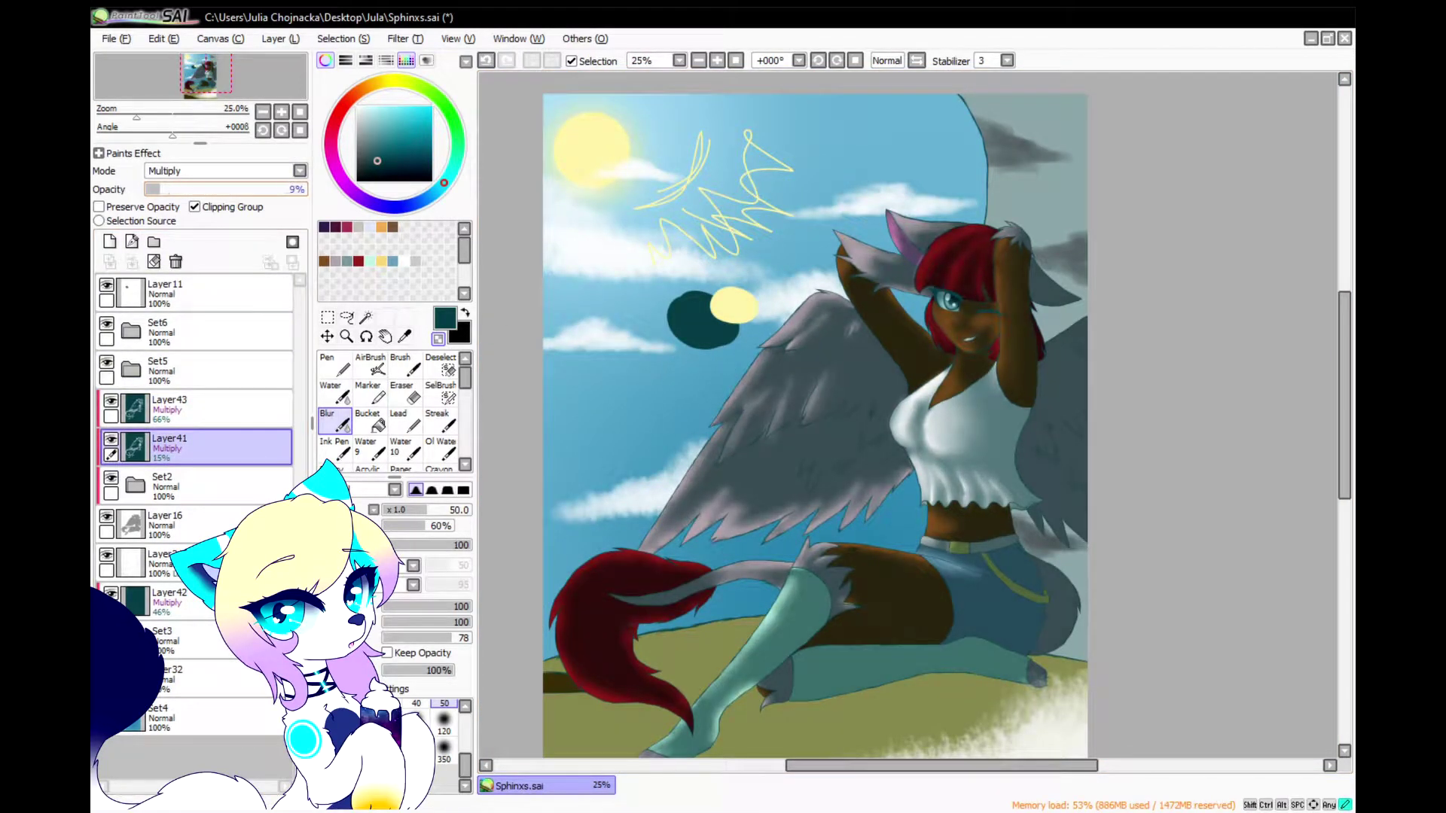
click(218, 409)
drag(181, 189, 205, 189)
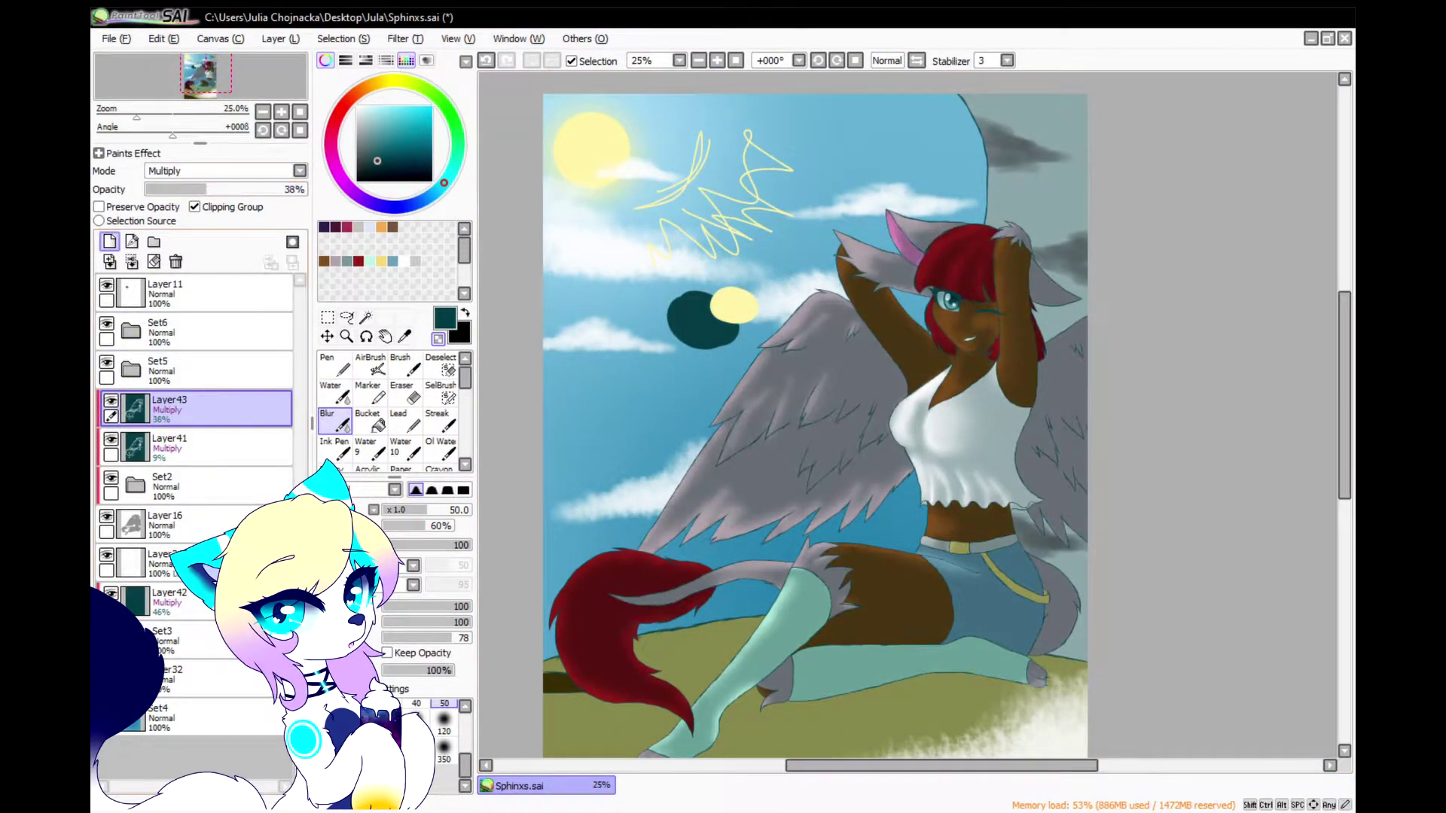
Add a layer above Layer43, set it to Multiply at 44% opacity, and choose the Brush
click(109, 241)
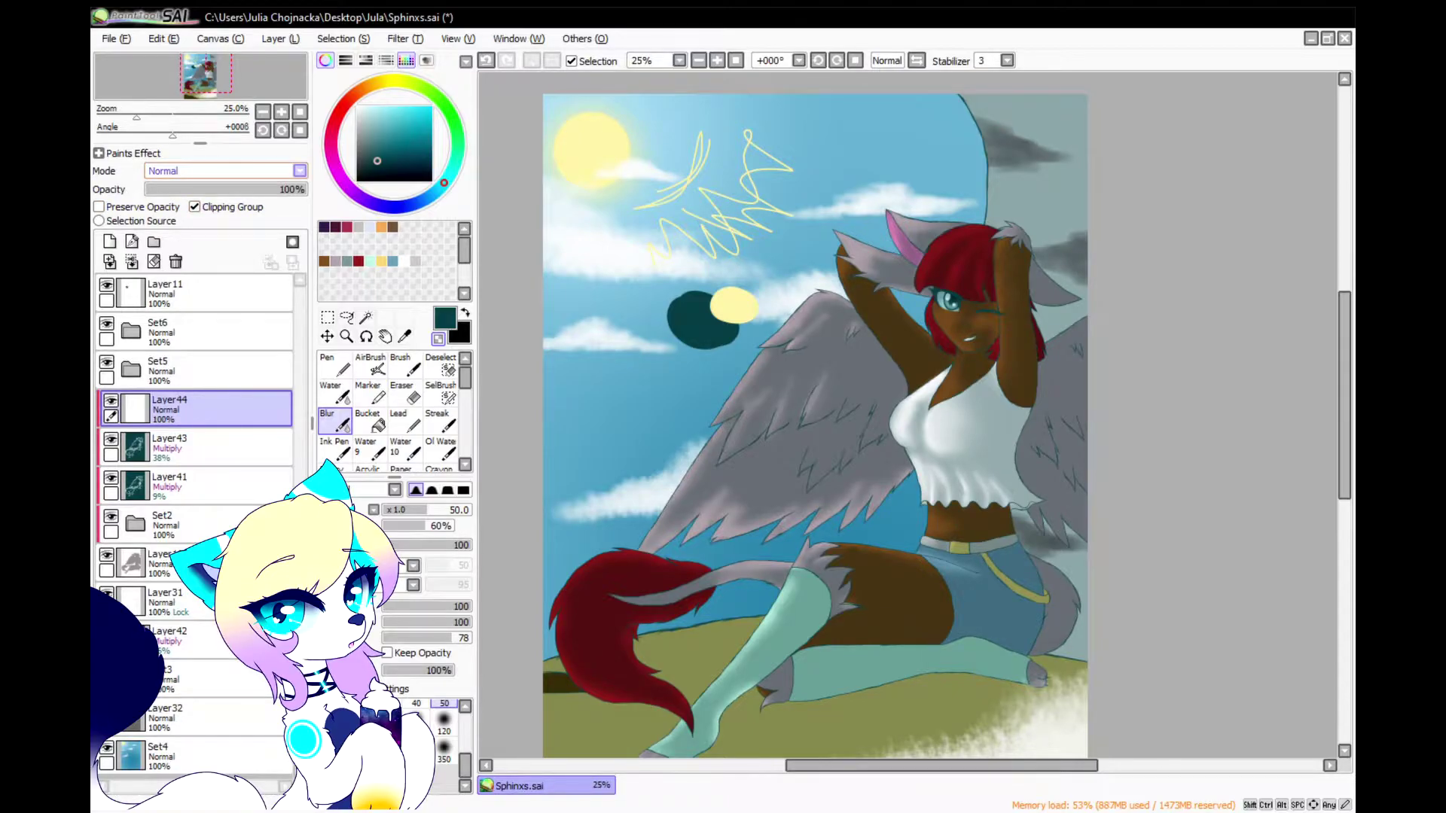
click(405, 366)
click(371, 366)
click(405, 366)
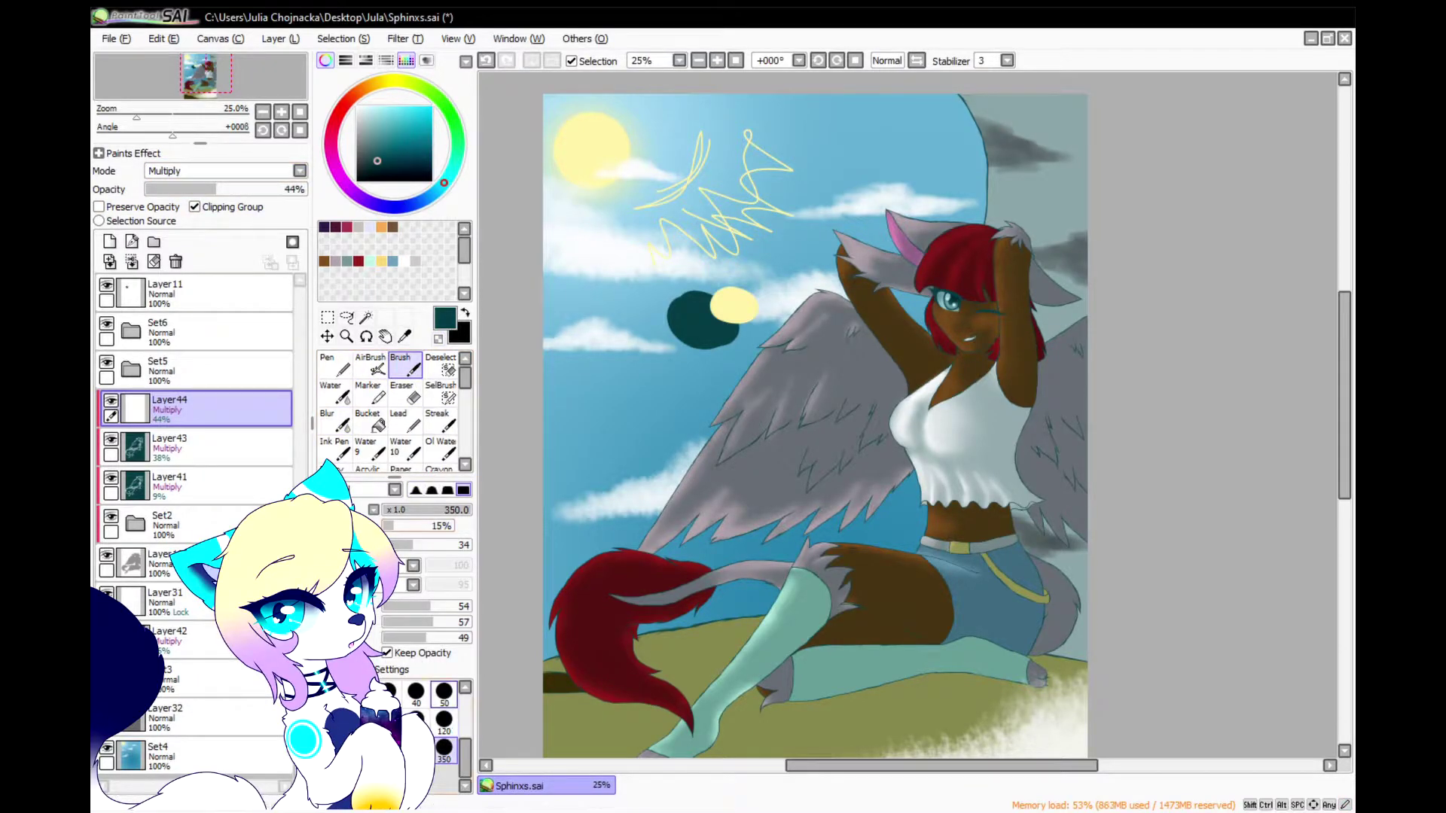
Paint a cast shadow on the red tuft beneath the grey tail tip with the Brush at size 20
click(444, 694)
scroll(573, 644, up, 3)
scroll(574, 645, up, 2)
scroll(417, 694, up, 1)
click(444, 695)
scroll(697, 478, up, 2)
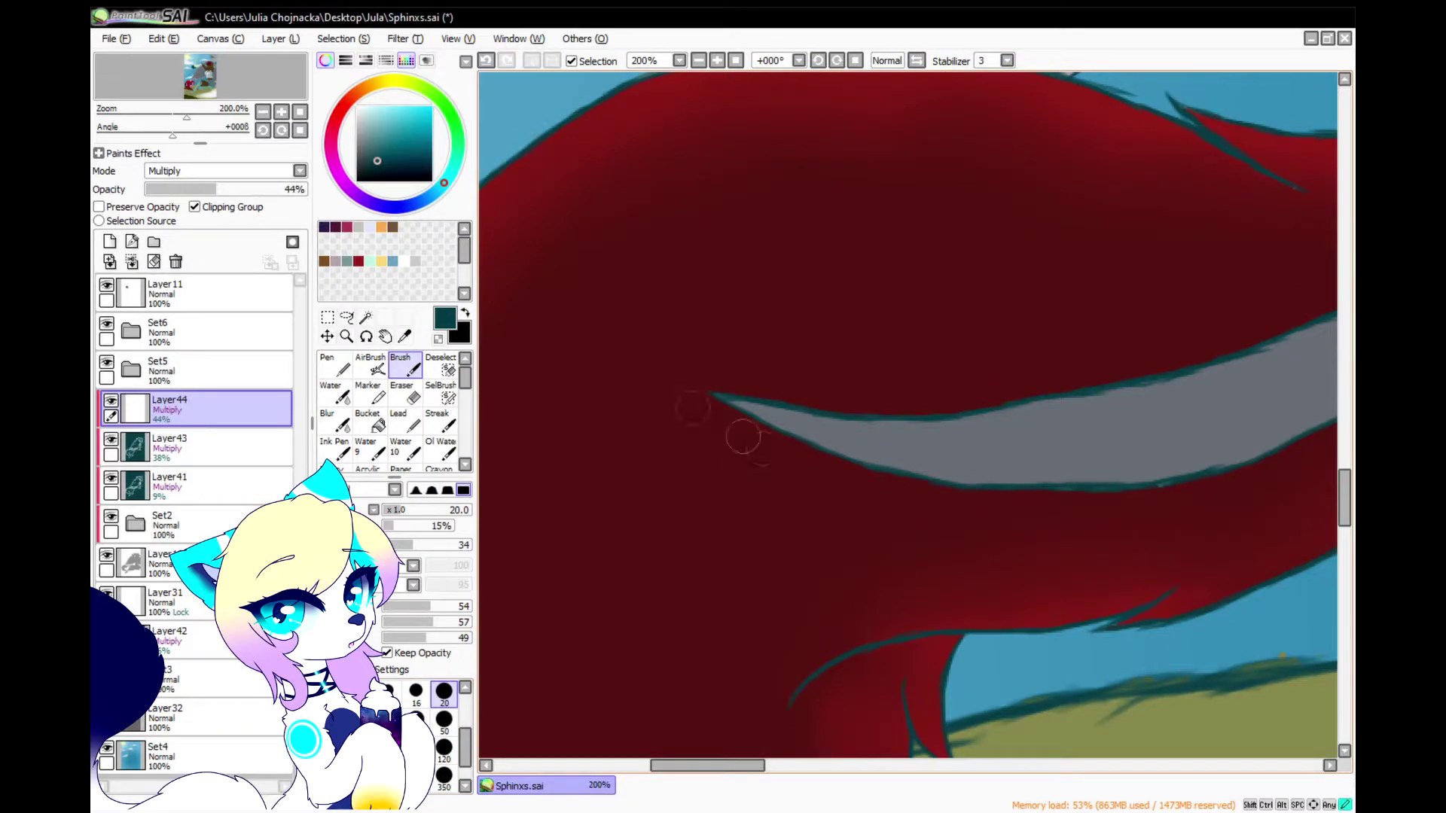
scroll(779, 533, down, 1)
mouse_move(876, 501)
mouse_down()
mouse_move(1098, 513)
mouse_move(857, 502)
mouse_up()
scroll(957, 519, up, 1)
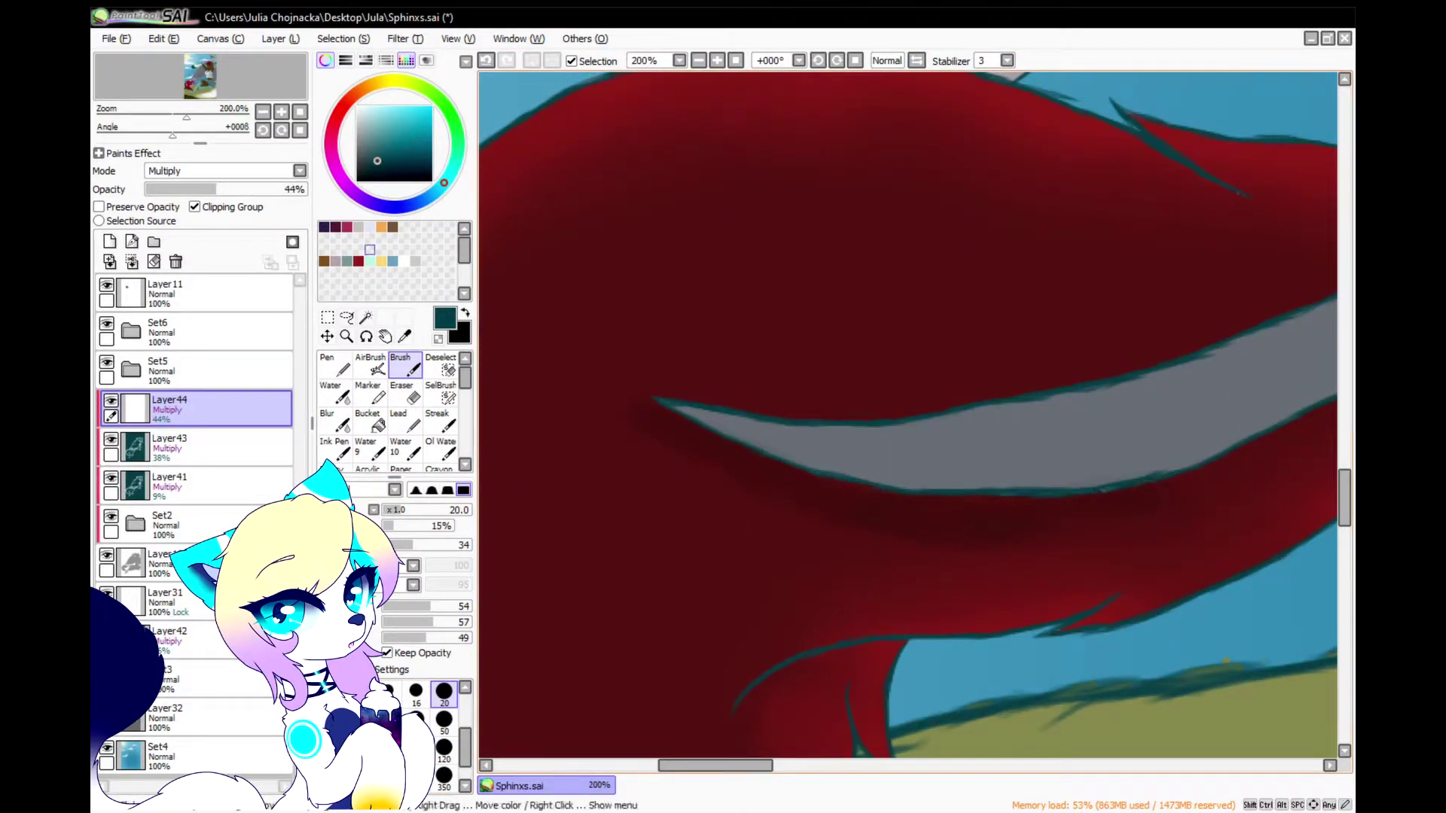
Raise the new Multiply layer's opacity to 57% and shade along the grey tail
click(236, 189)
scroll(748, 468, down, 2)
scroll(1073, 458, up, 2)
drag(1144, 363, 854, 428)
scroll(944, 418, down, 1)
drag(1126, 363, 1105, 370)
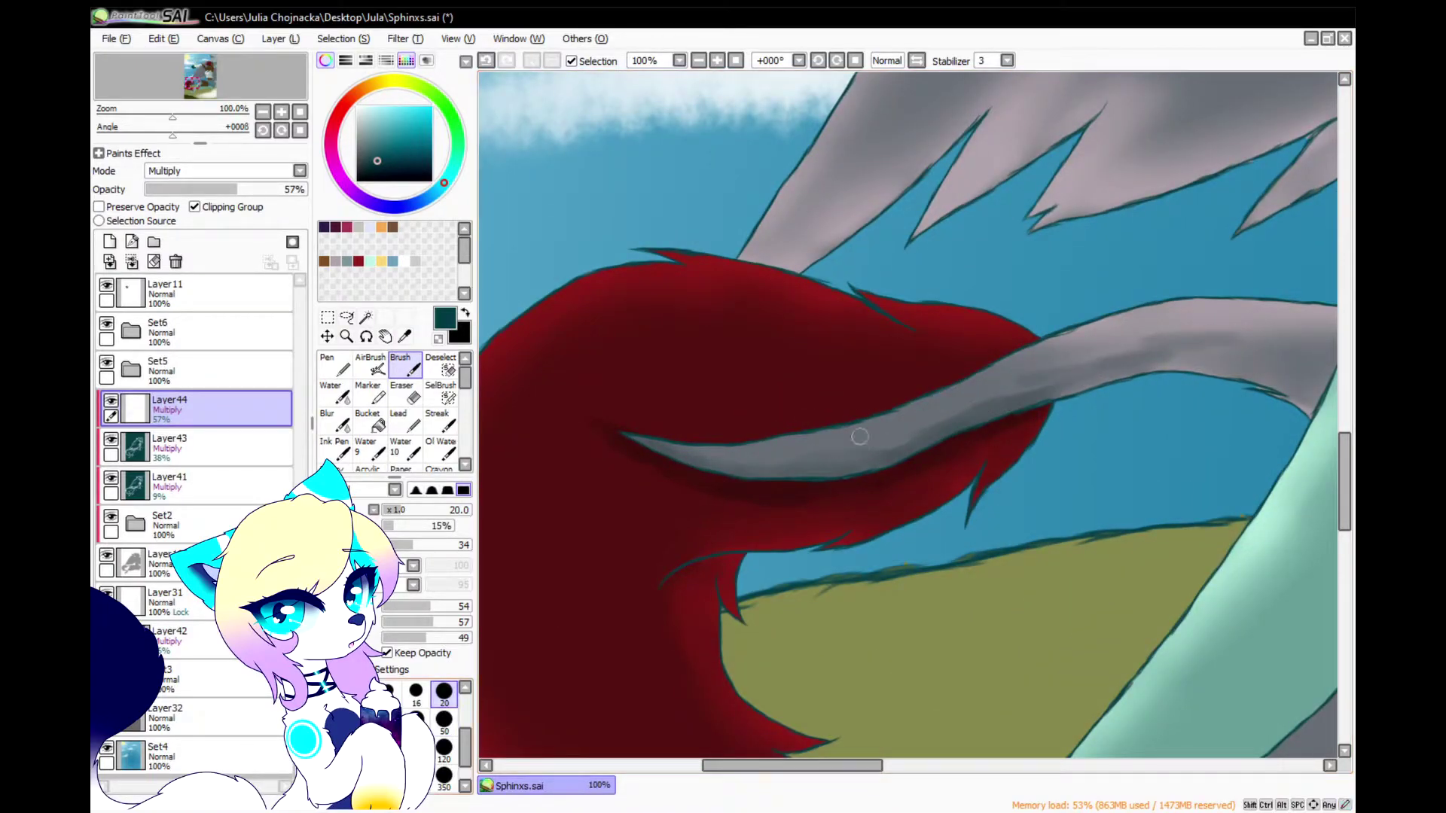
Shade the red fur directly above and below the grey tail with the Brush at size 20
click(444, 719)
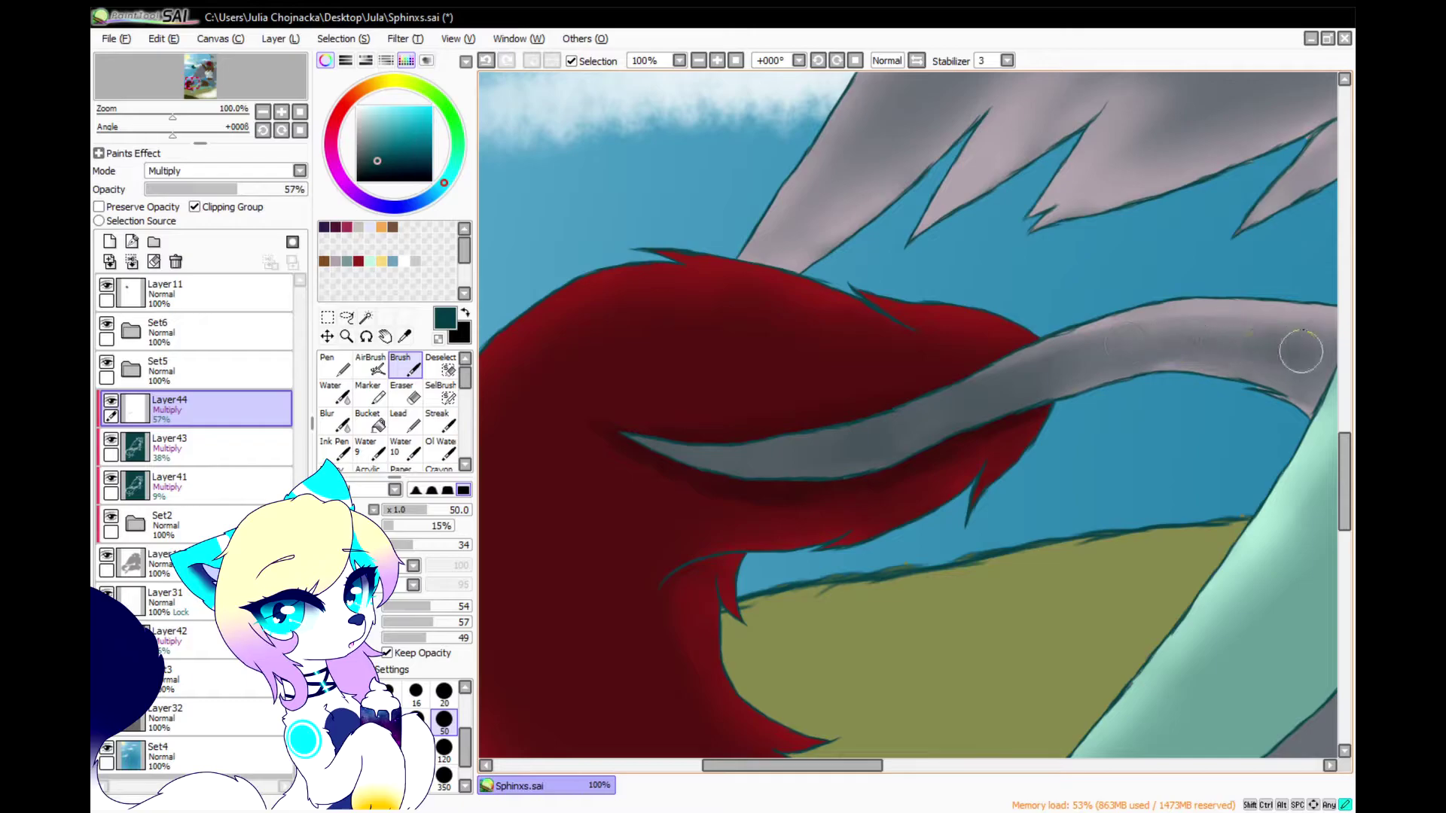
click(444, 692)
scroll(927, 349, up, 2)
drag(1145, 399, 1098, 420)
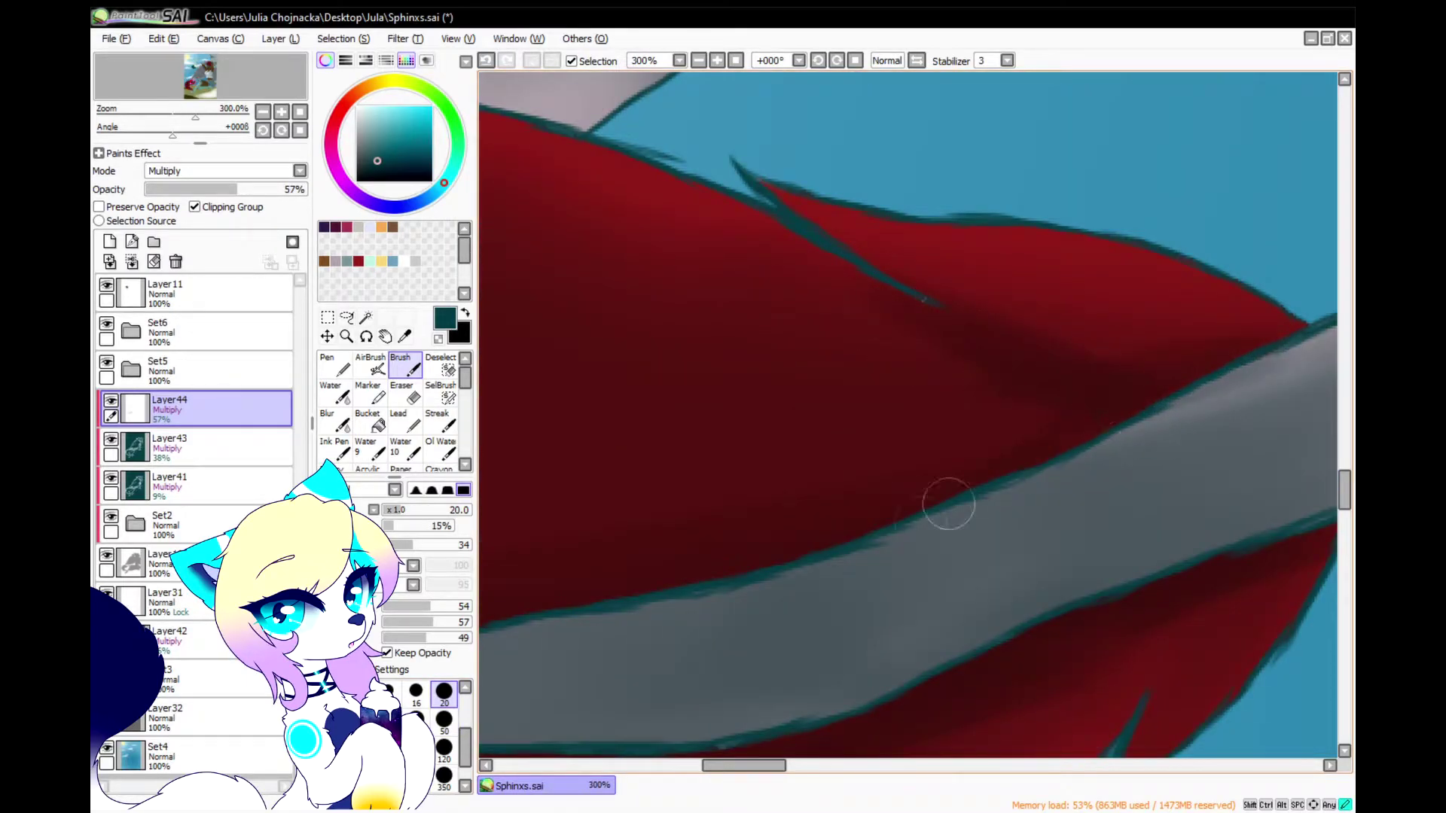
scroll(1049, 436, down, 2)
scroll(981, 543, up, 1)
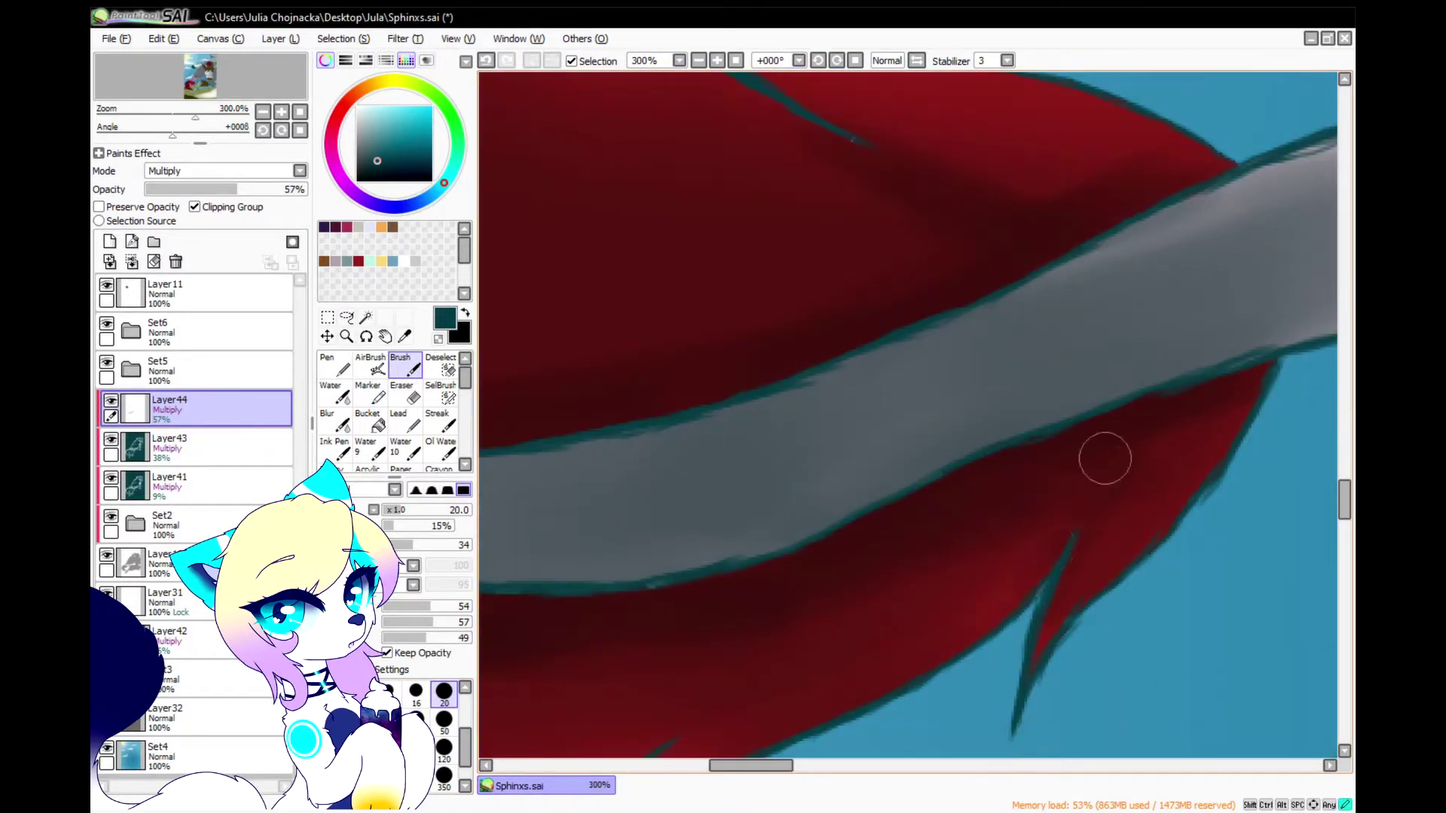
Paint long, dark hair strands following the curve of the red tail tuft
scroll(981, 543, down, 2)
scroll(955, 479, up, 2)
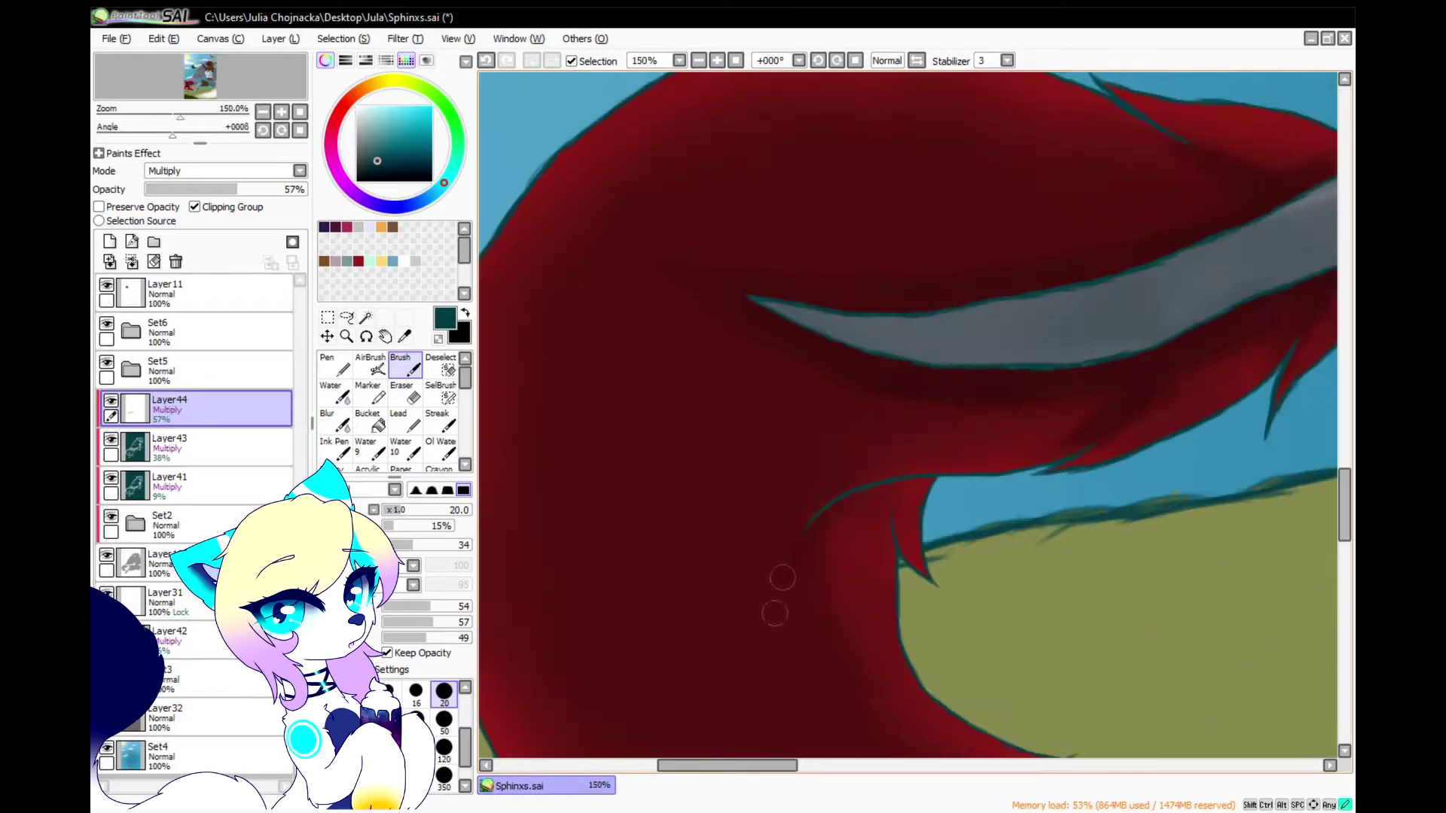
scroll(920, 362, down, 2)
scroll(791, 446, up, 1)
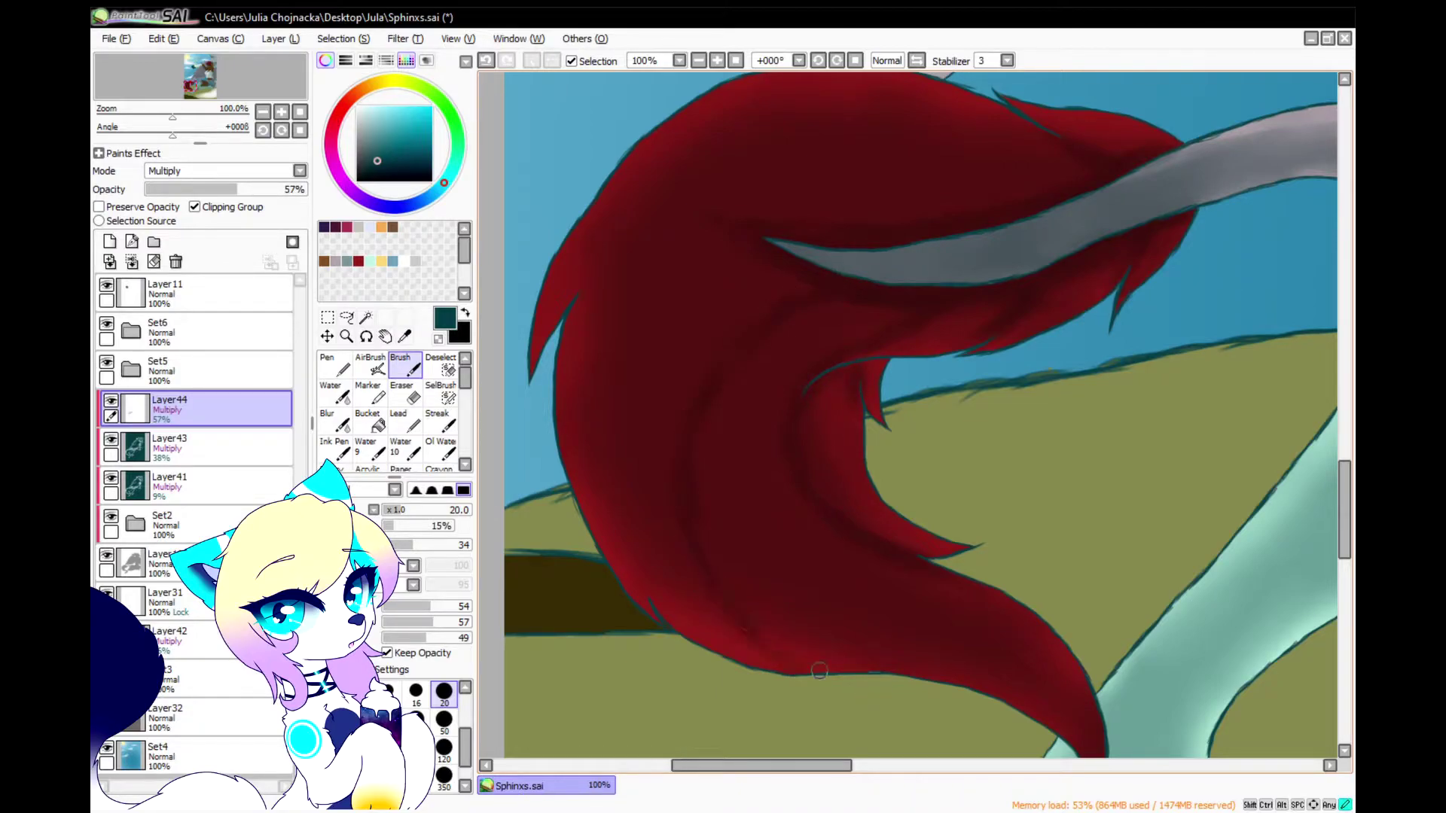
scroll(709, 408, down, 1)
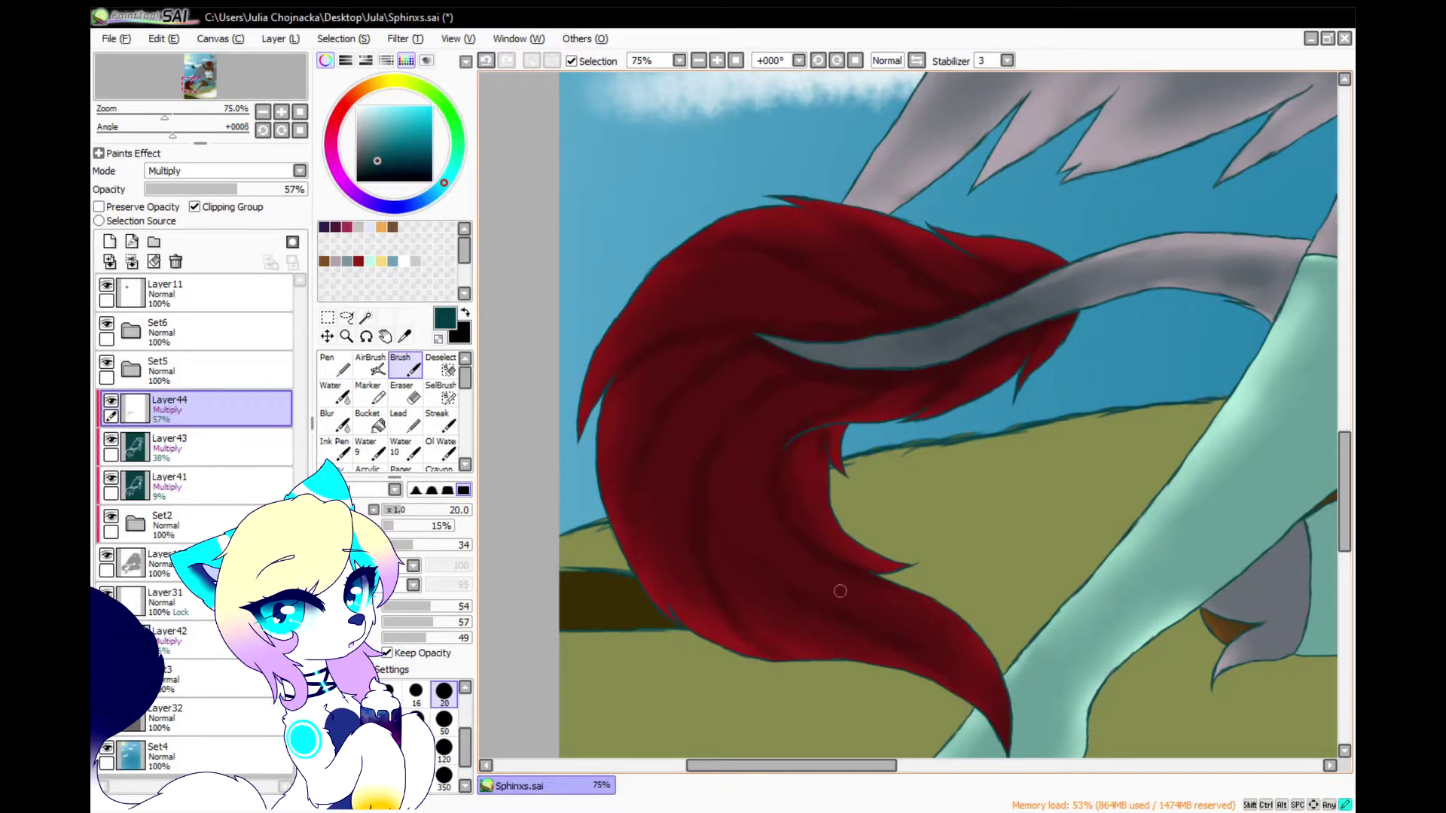
Paint the red tail tip's cast shadow on the mint stocking's ankle with the Brush at size 9
scroll(708, 484, down, 3)
scroll(801, 571, up, 6)
key(bracketleft)
key(bracketleft)
key(bracketleft)
key(bracketleft)
key(bracketleft)
scroll(836, 520, up, 2)
mouse_move(631, 429)
mouse_down()
mouse_move(707, 663)
mouse_move(723, 550)
mouse_move(655, 394)
mouse_move(712, 678)
mouse_move(708, 509)
mouse_move(694, 528)
mouse_up()
drag(691, 714, 613, 478)
scroll(651, 646, down, 1)
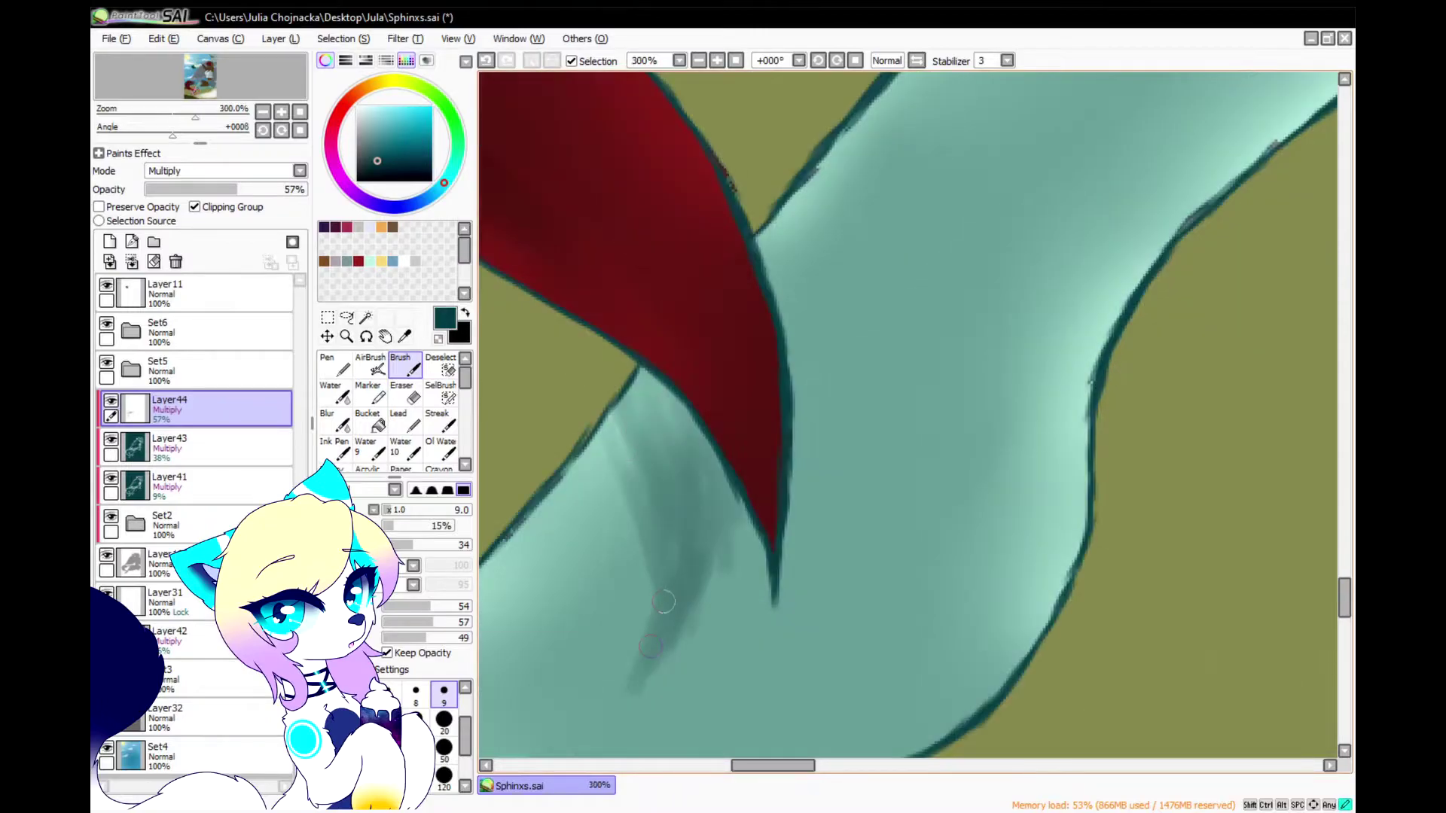
mouse_move(809, 490)
mouse_down()
mouse_move(791, 253)
mouse_move(803, 384)
mouse_up()
mouse_move(752, 583)
mouse_down()
mouse_move(717, 619)
mouse_move(668, 585)
mouse_up()
Shade between the grey toes at brush size 9, and along the foot's underside and heel at size 20
scroll(814, 553, down, 4)
scroll(813, 552, up, 1)
click(444, 747)
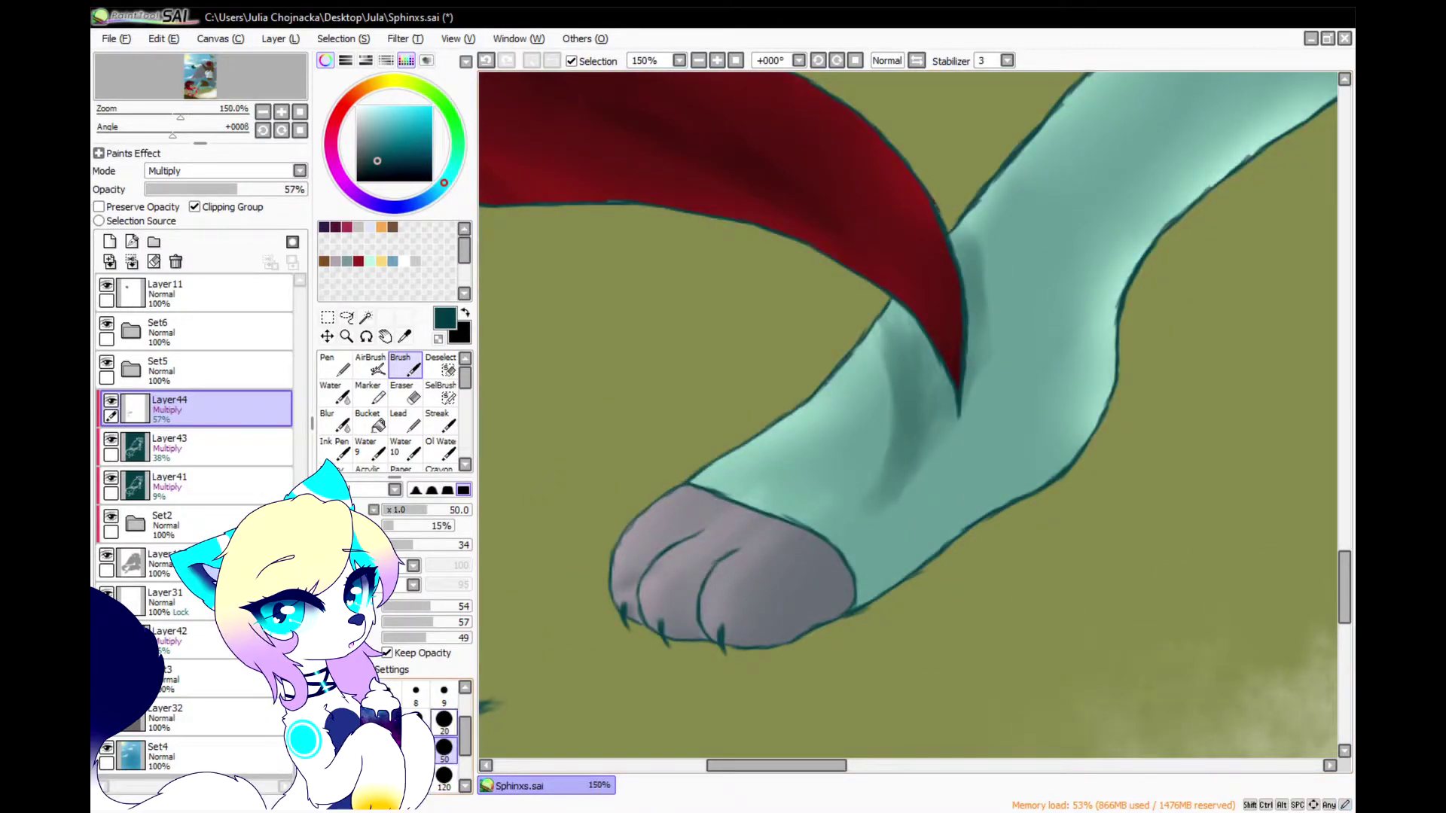
scroll(680, 537, up, 2)
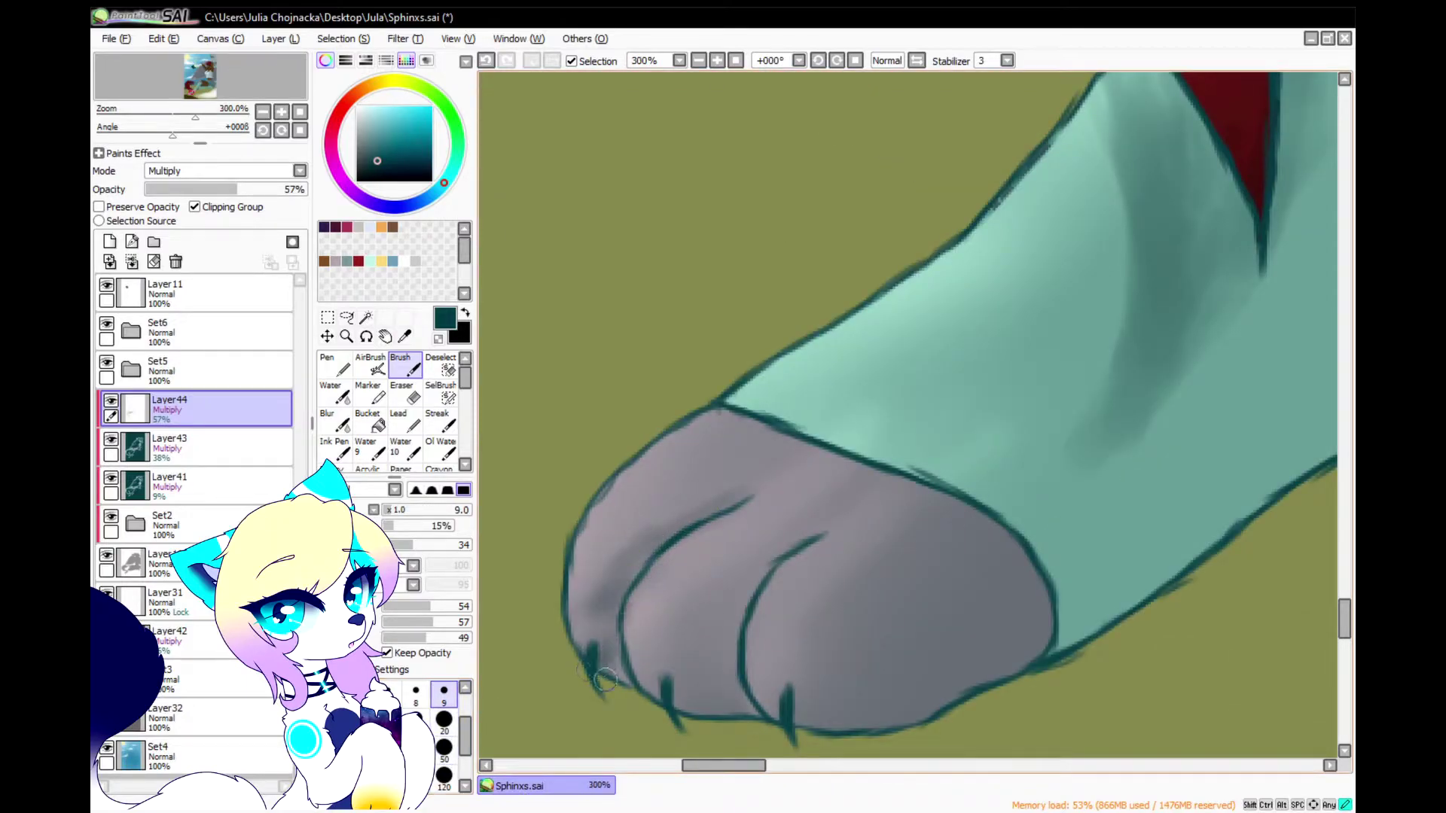
click(444, 721)
drag(766, 730, 1152, 558)
drag(655, 694, 712, 698)
scroll(628, 675, down, 2)
drag(814, 656, 1098, 505)
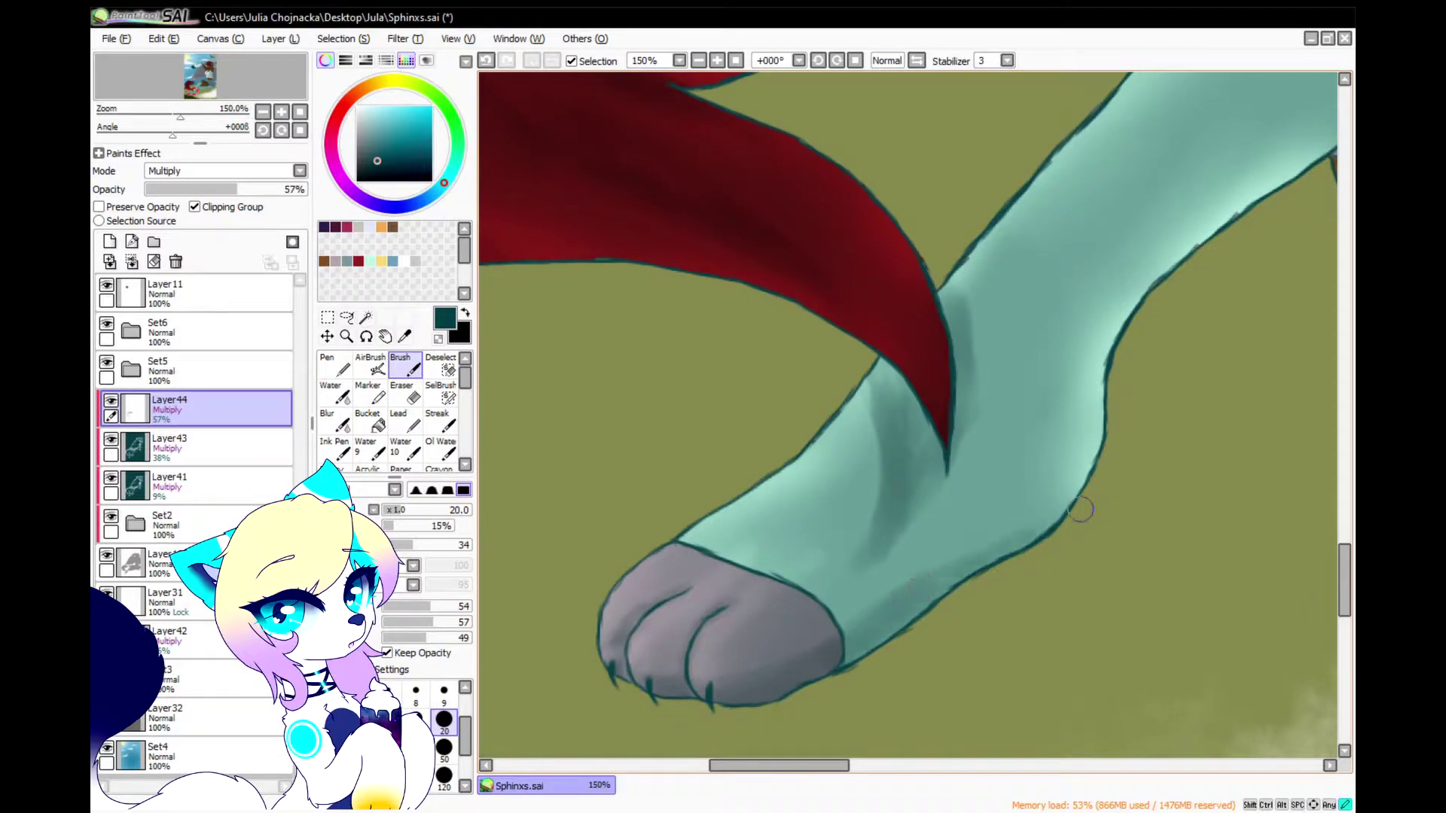
Shade the bent leg's mint stocking along the shin with a broad brush, starting at size 50
click(444, 747)
scroll(1026, 301, down, 1)
mouse_move(1027, 300)
mouse_down()
mouse_move(833, 500)
mouse_move(768, 625)
mouse_move(674, 597)
mouse_up()
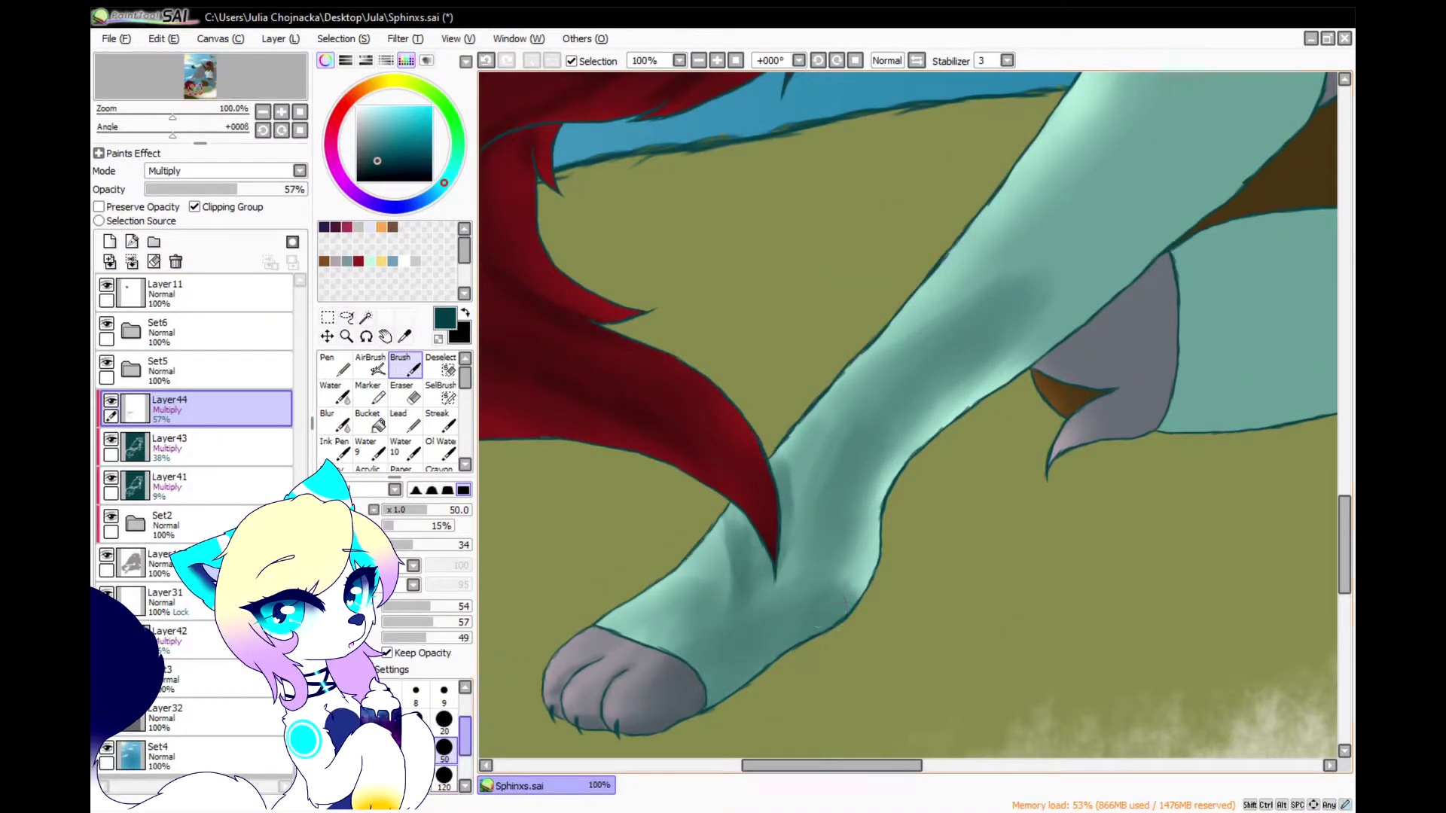
click(360, 775)
scroll(593, 647, down, 1)
scroll(941, 331, up, 1)
drag(991, 342, 832, 471)
drag(848, 401, 1048, 233)
Shade the folded leg's mint stocking with broad brush strokes
scroll(979, 317, down, 2)
scroll(979, 264, up, 1)
mouse_move(908, 461)
mouse_down()
mouse_move(981, 371)
mouse_move(958, 320)
mouse_move(896, 410)
mouse_up()
scroll(836, 509, down, 2)
scroll(949, 527, up, 2)
mouse_move(955, 513)
mouse_down()
mouse_move(655, 591)
mouse_move(846, 478)
mouse_move(784, 507)
mouse_move(1125, 545)
mouse_move(923, 490)
mouse_move(829, 512)
mouse_move(893, 489)
mouse_move(851, 542)
mouse_move(836, 487)
mouse_up()
Shade the brown thigh beneath the grey fur and behind the knee, using brush sizes 70 and 9
scroll(923, 490, right, 3)
scroll(896, 512, down, 2)
scroll(900, 490, up, 3)
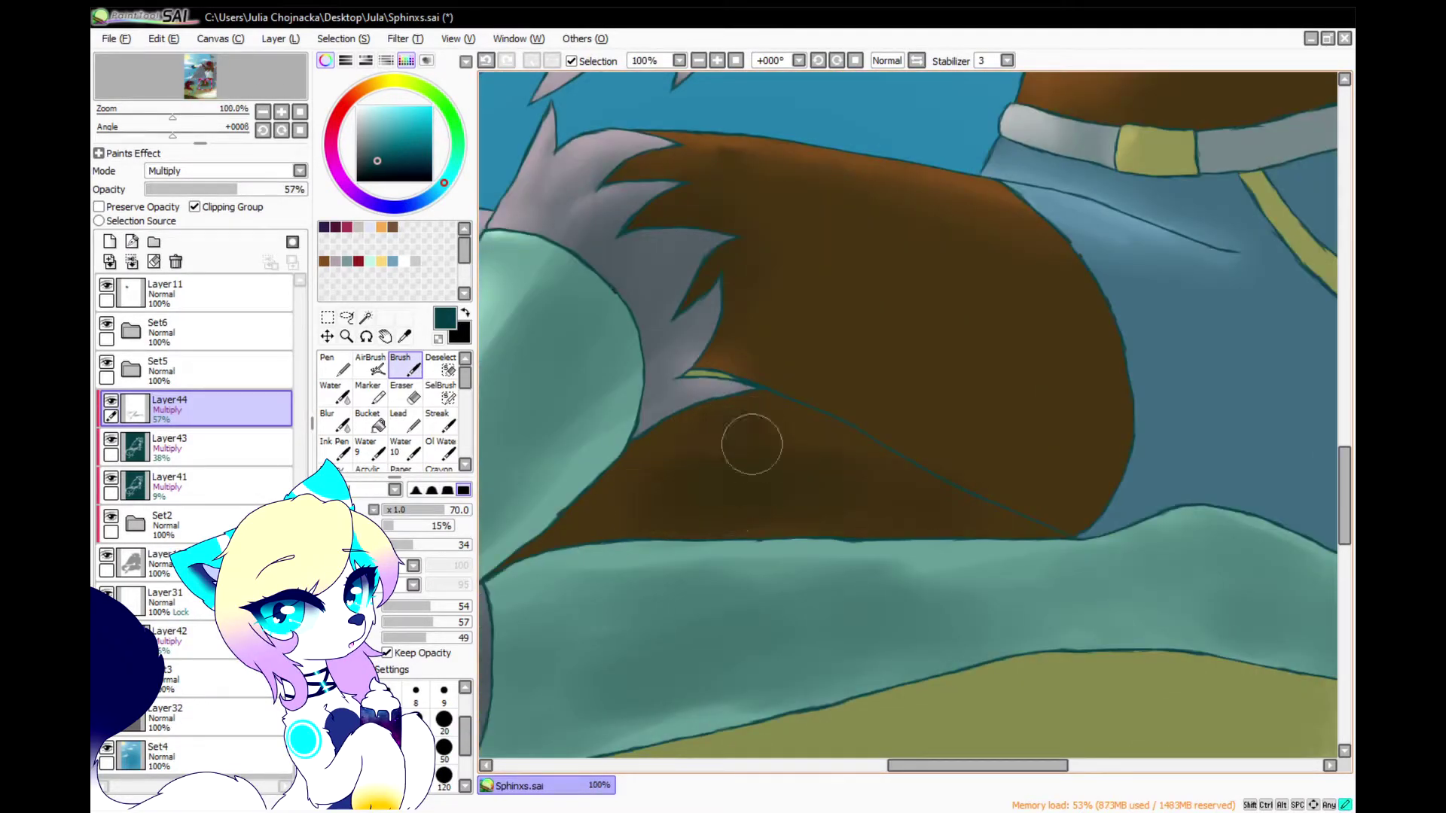
scroll(658, 451, up, 3)
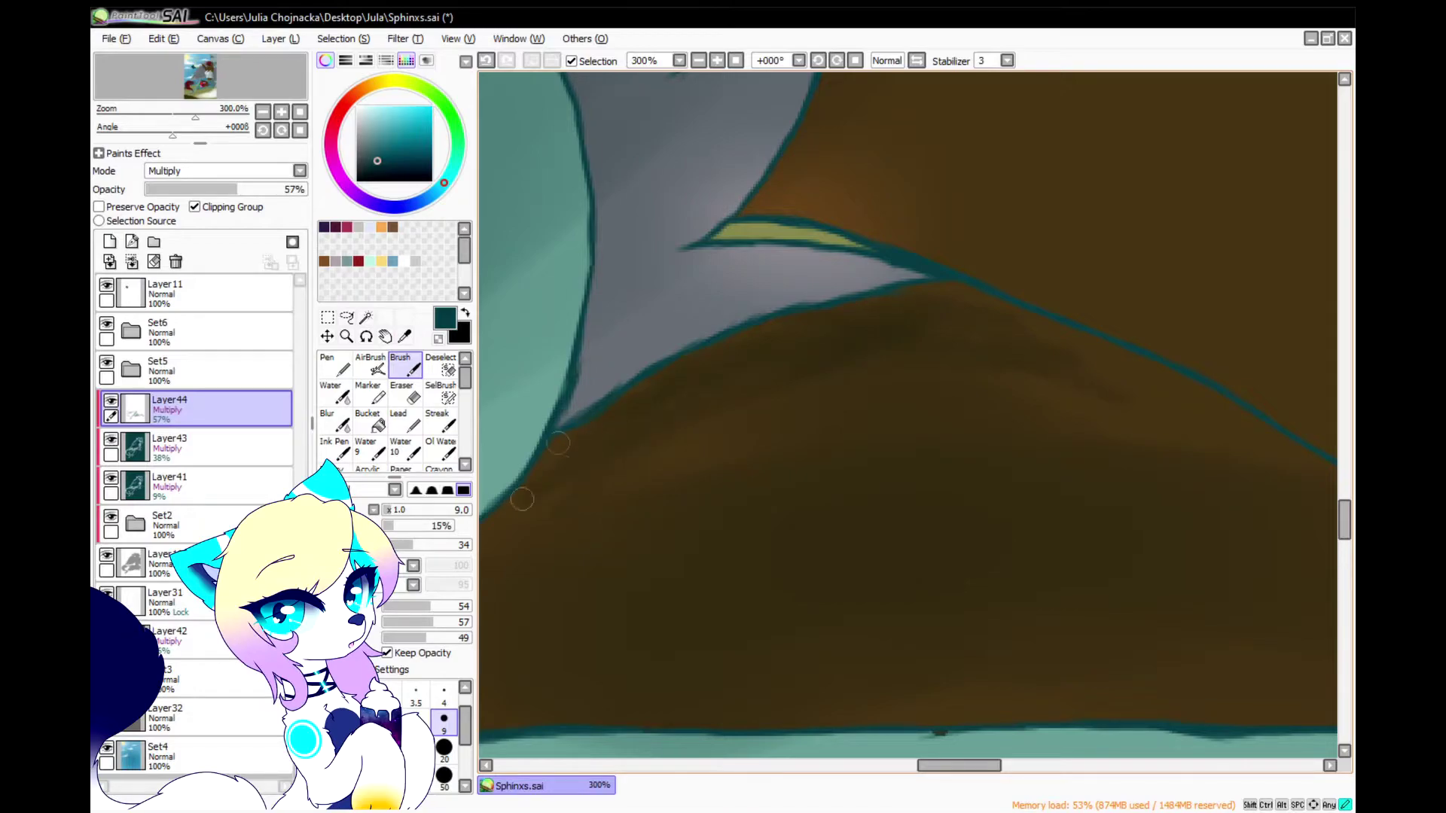
scroll(521, 498, down, 3)
scroll(778, 400, up, 2)
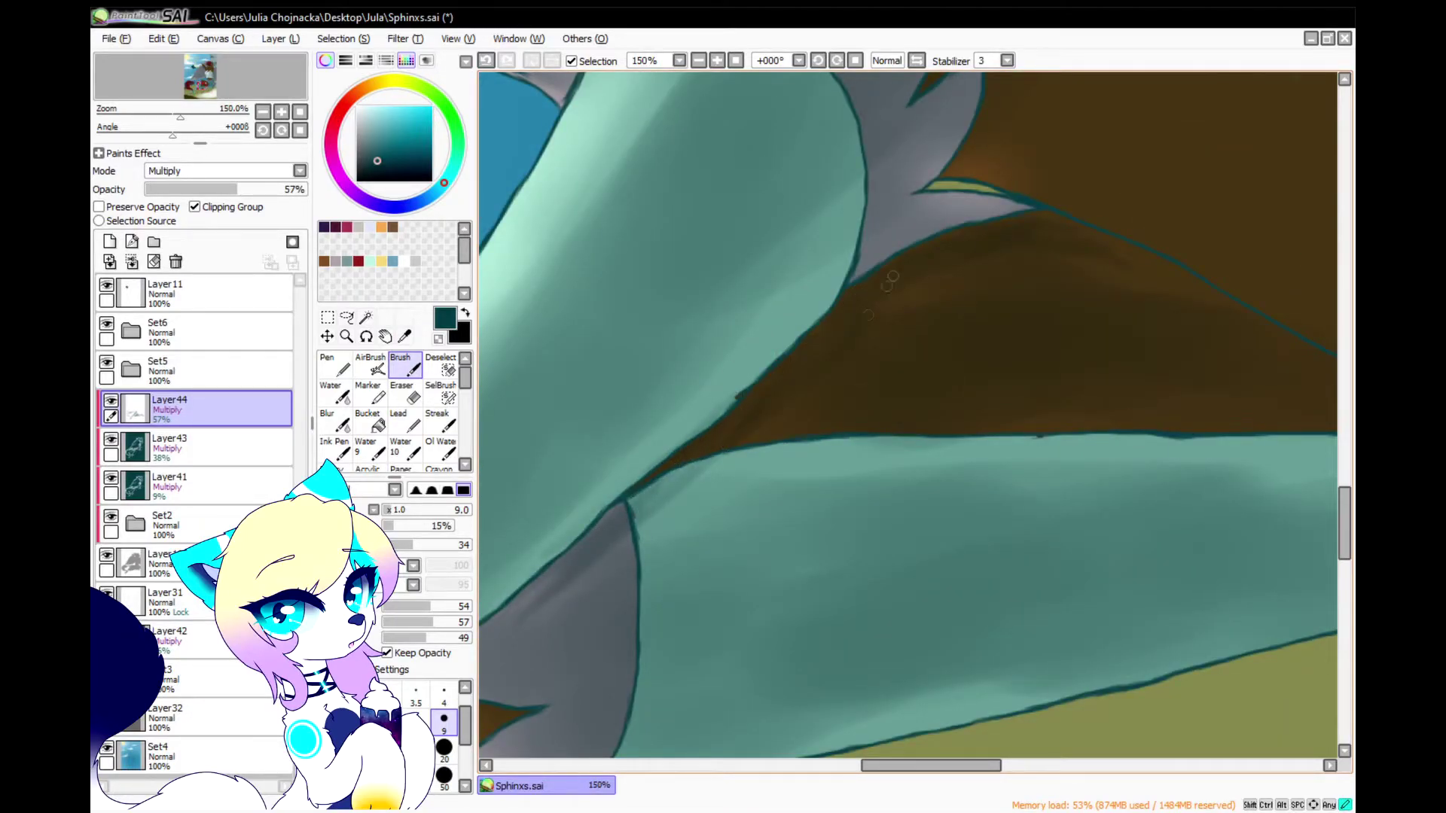
Shade the grey fur and small brown patch of the folded leg below the bent knee
scroll(624, 479, up, 1)
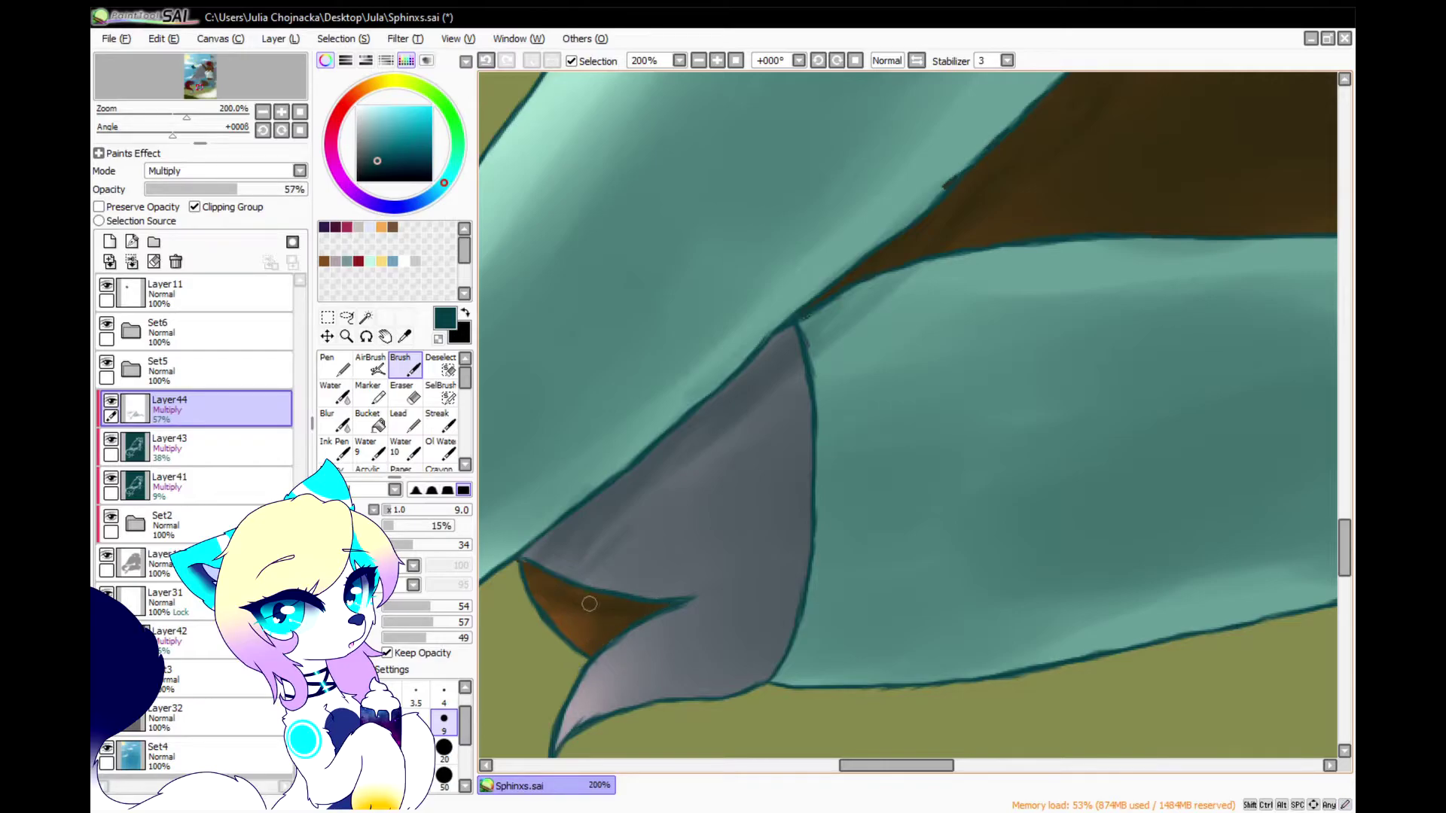
scroll(586, 604, up, 1)
scroll(679, 668, down, 2)
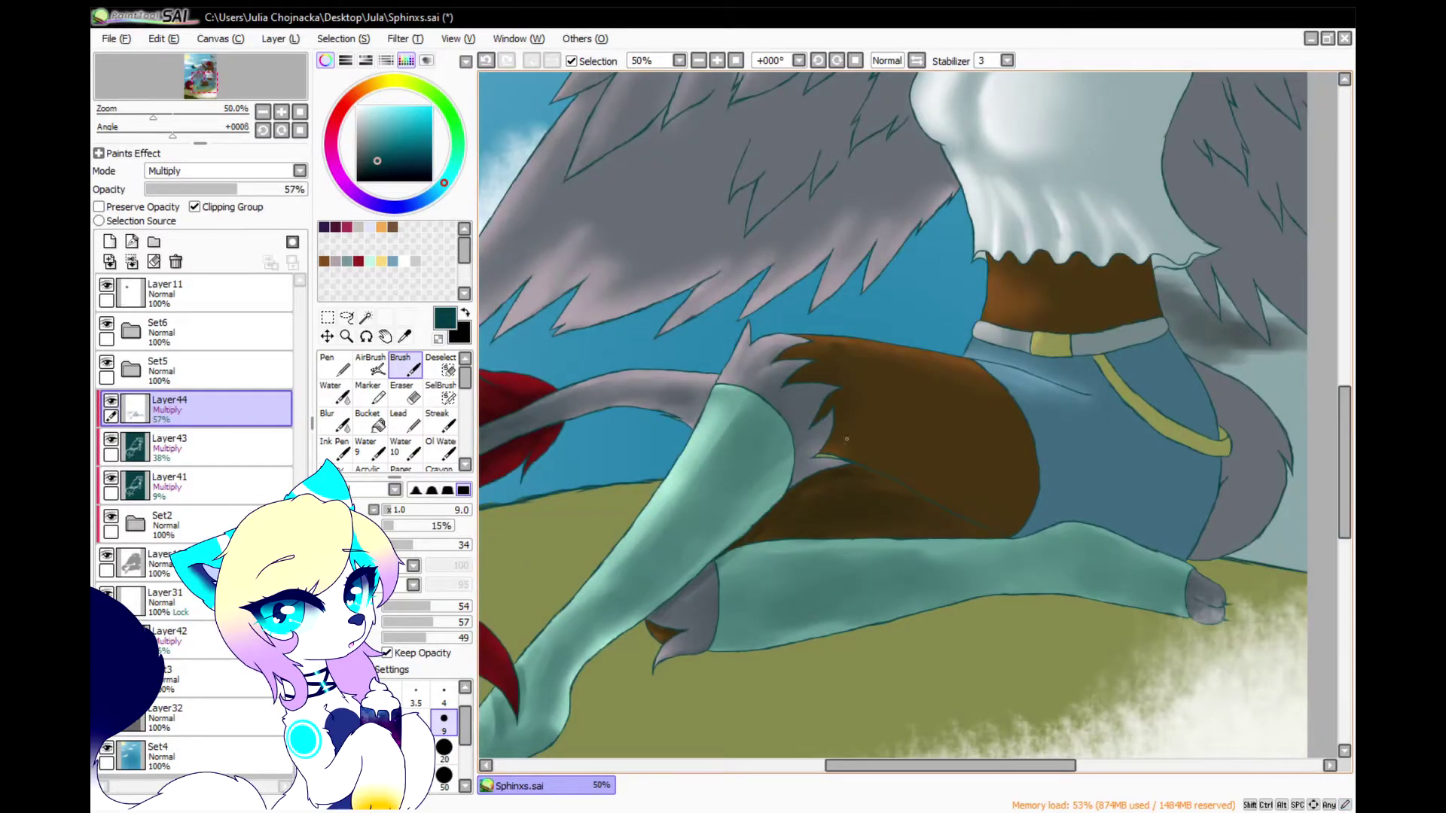
Darken the brown thigh between and around the grey fur tips with fine strokes at brush size 9
scroll(654, 750, up, 3)
scroll(774, 604, down, 3)
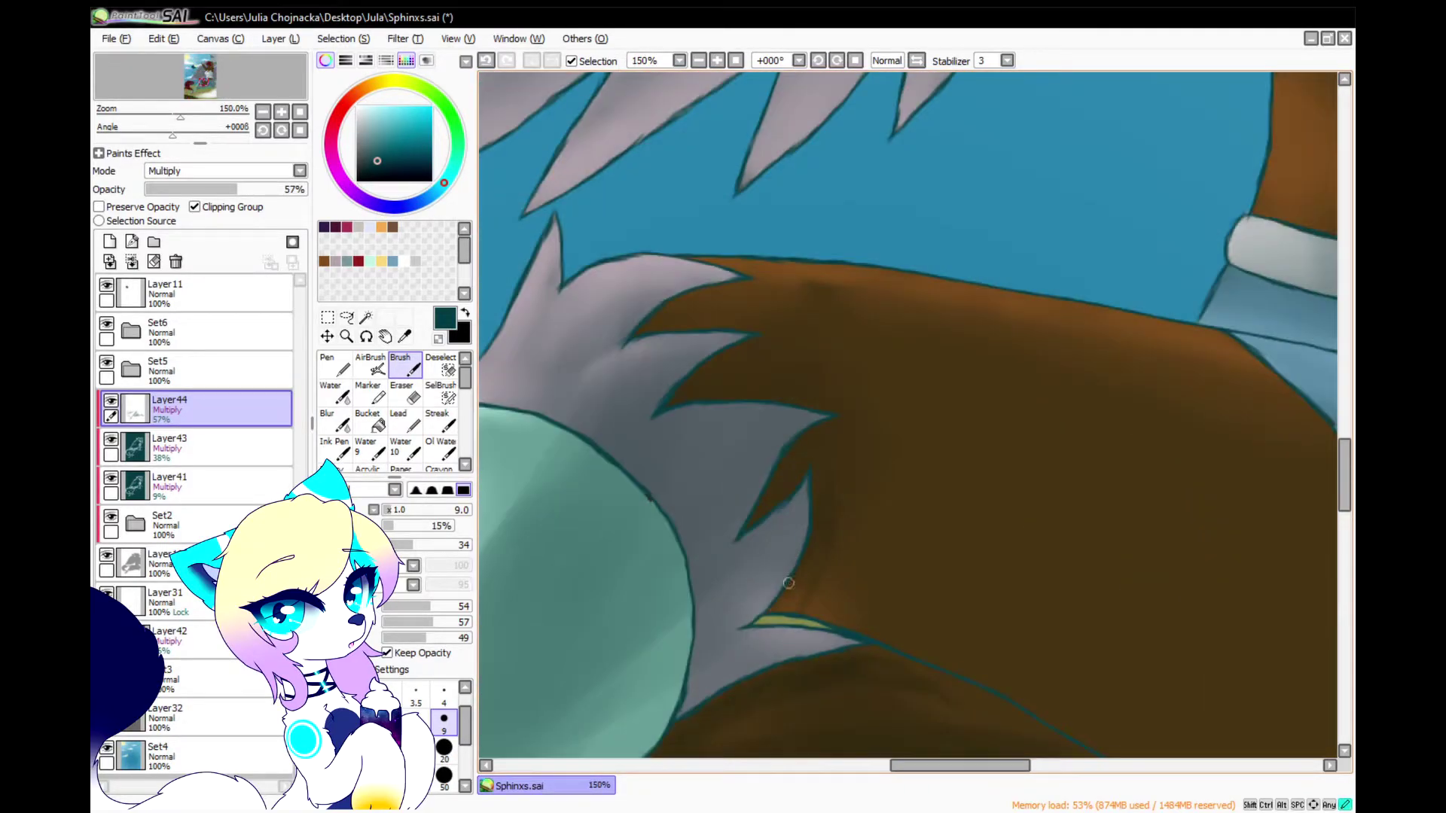
scroll(778, 639, up, 3)
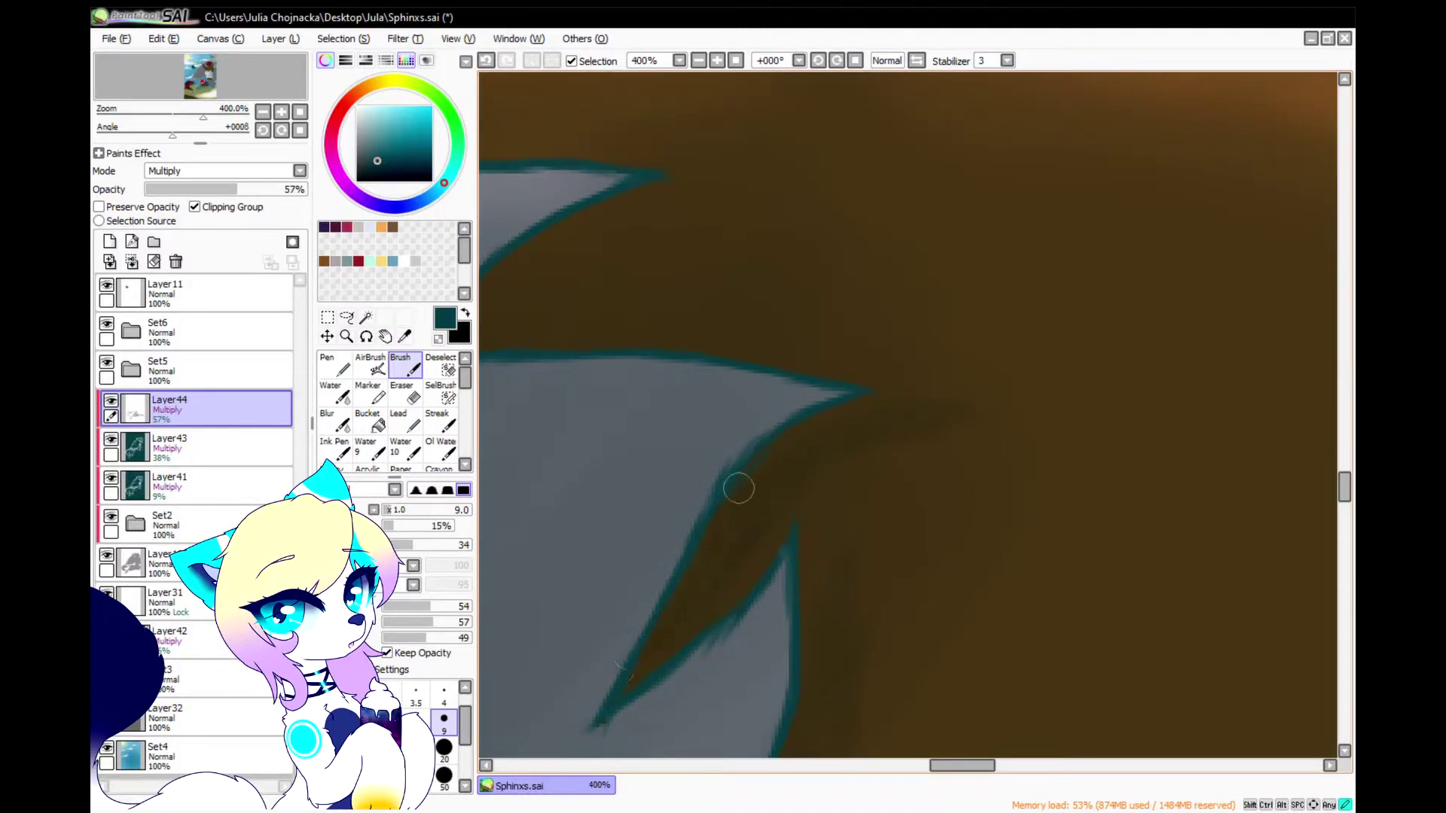
scroll(828, 448, down, 3)
scroll(756, 404, up, 3)
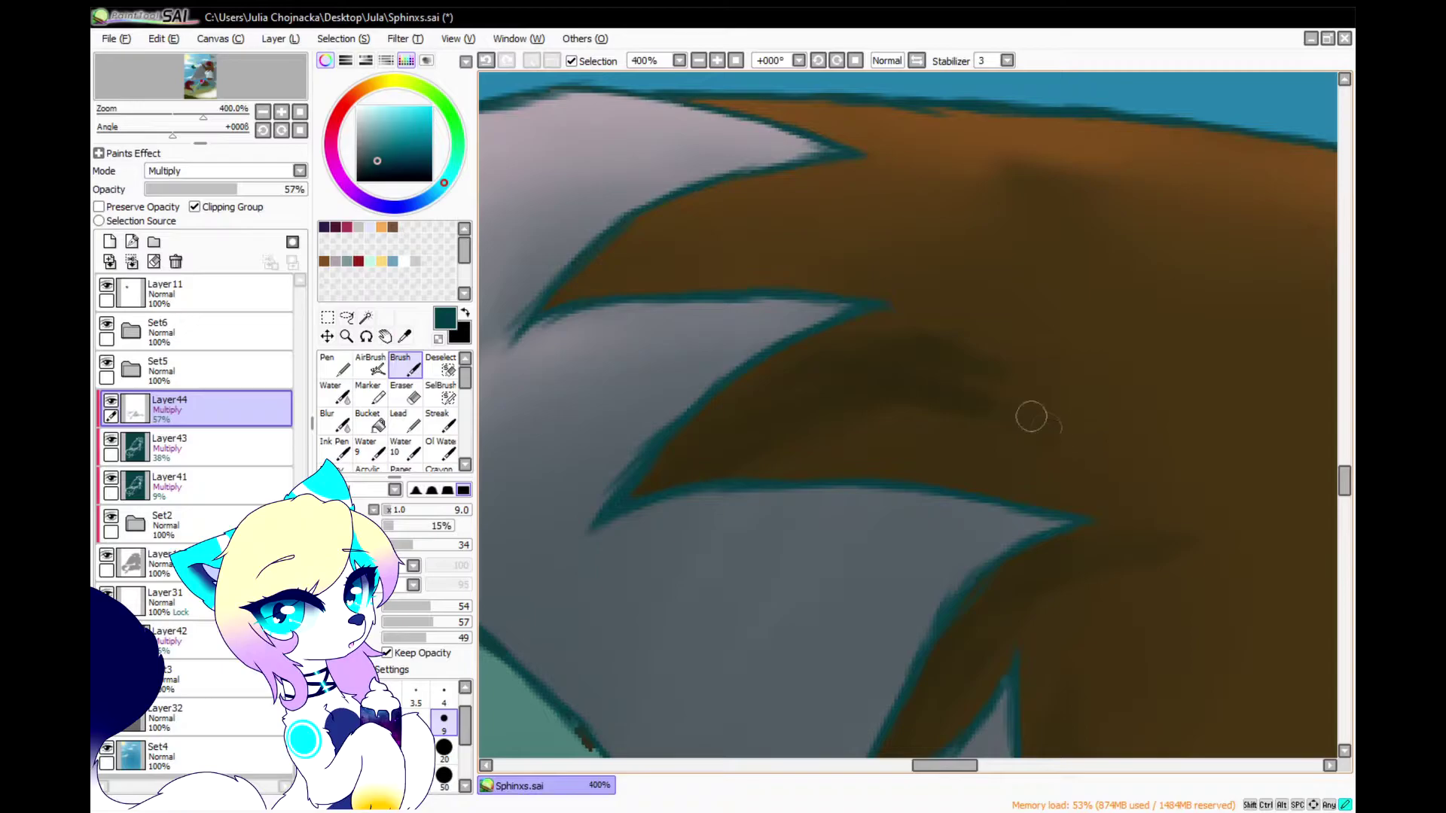
scroll(772, 375, down, 2)
scroll(834, 257, up, 3)
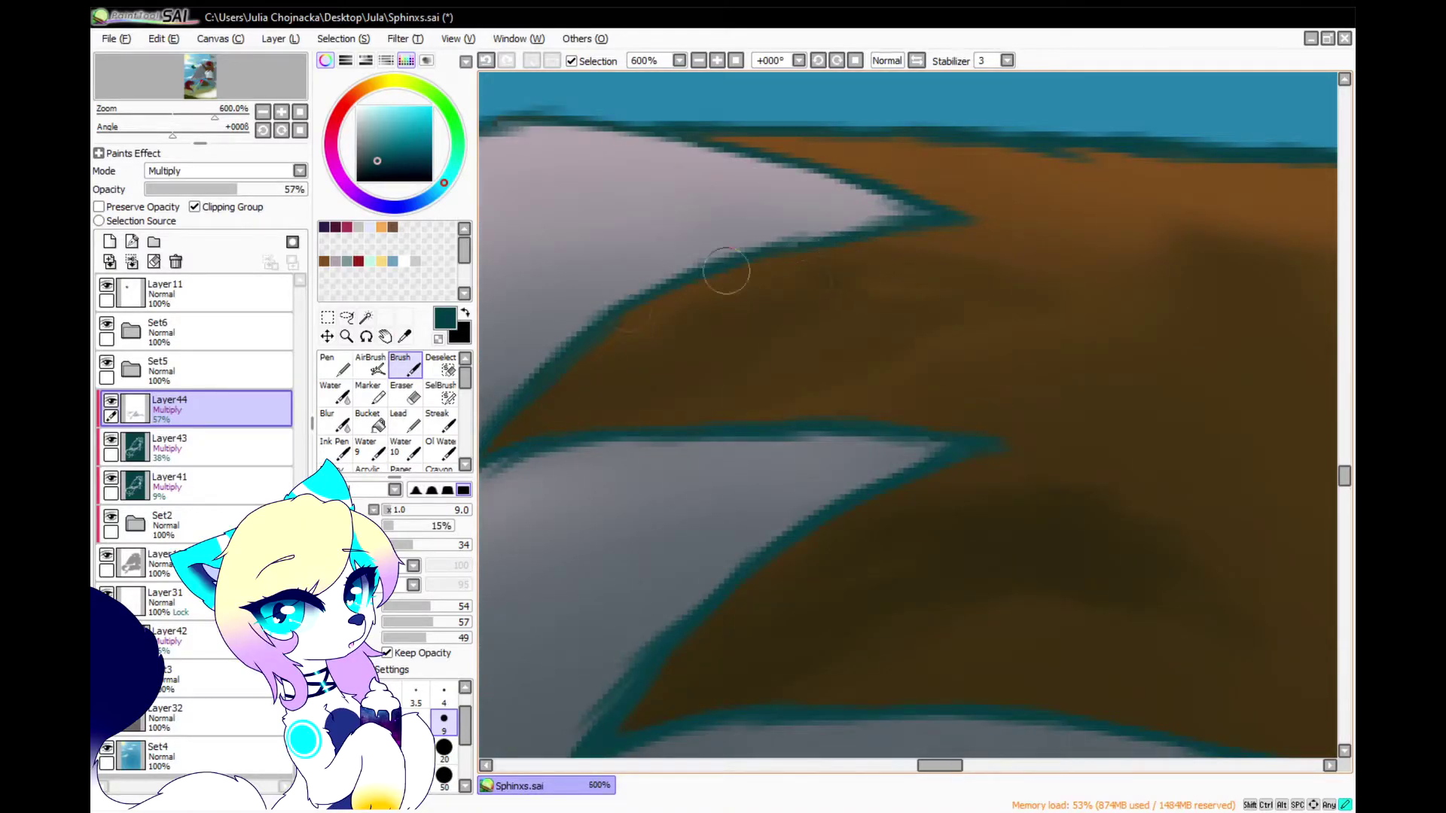
scroll(698, 430, down, 5)
Deepen the shading on the brown thigh and the lower part of the blue shorts with broad strokes, up to brush size 120
click(445, 751)
scroll(761, 301, down, 2)
scroll(935, 301, up, 4)
mouse_move(986, 460)
mouse_down()
mouse_move(759, 376)
mouse_move(546, 338)
mouse_move(946, 422)
mouse_up()
scroll(677, 500, down, 4)
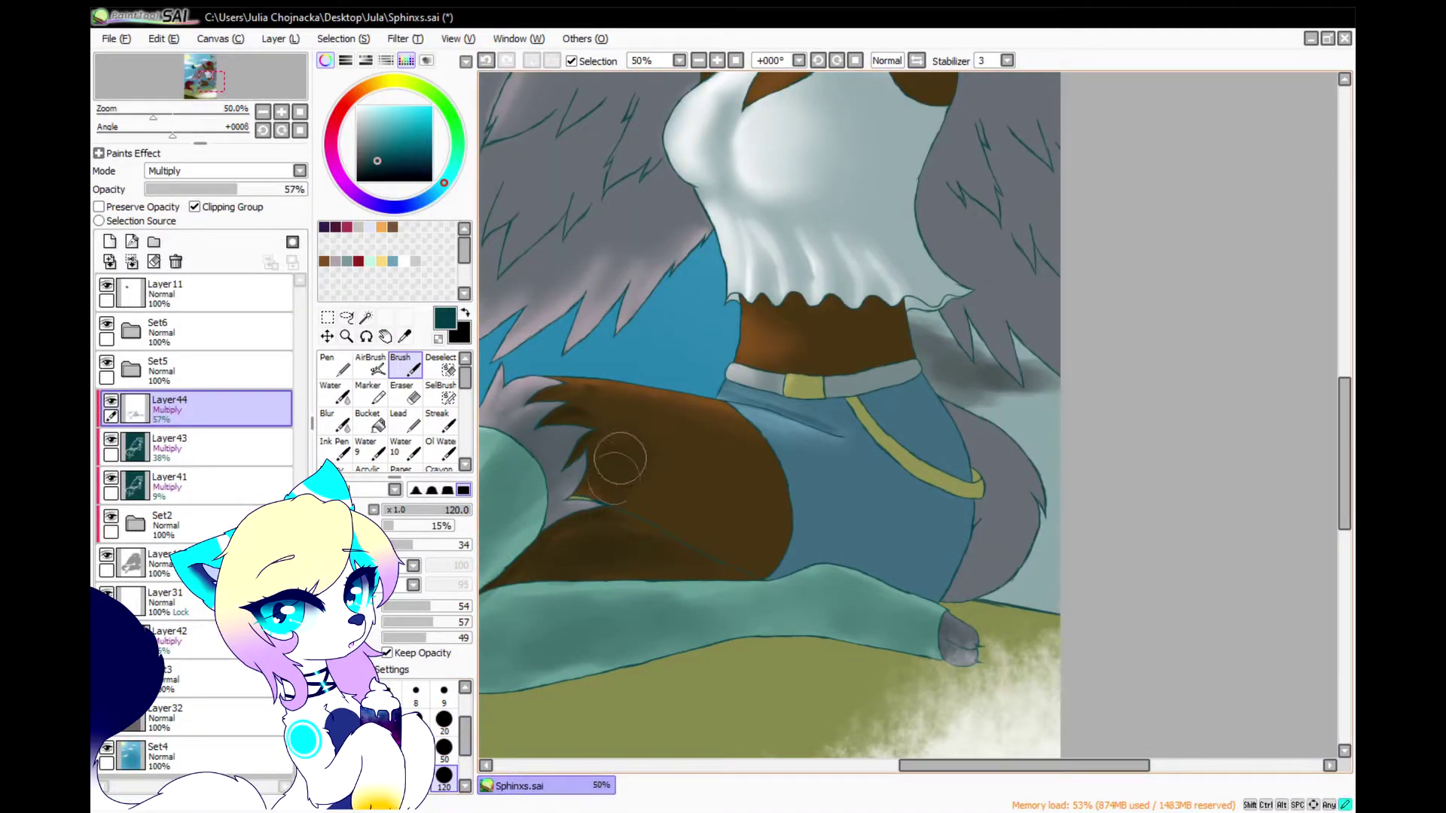
mouse_move(793, 555)
mouse_down()
mouse_move(915, 546)
mouse_move(751, 552)
mouse_up()
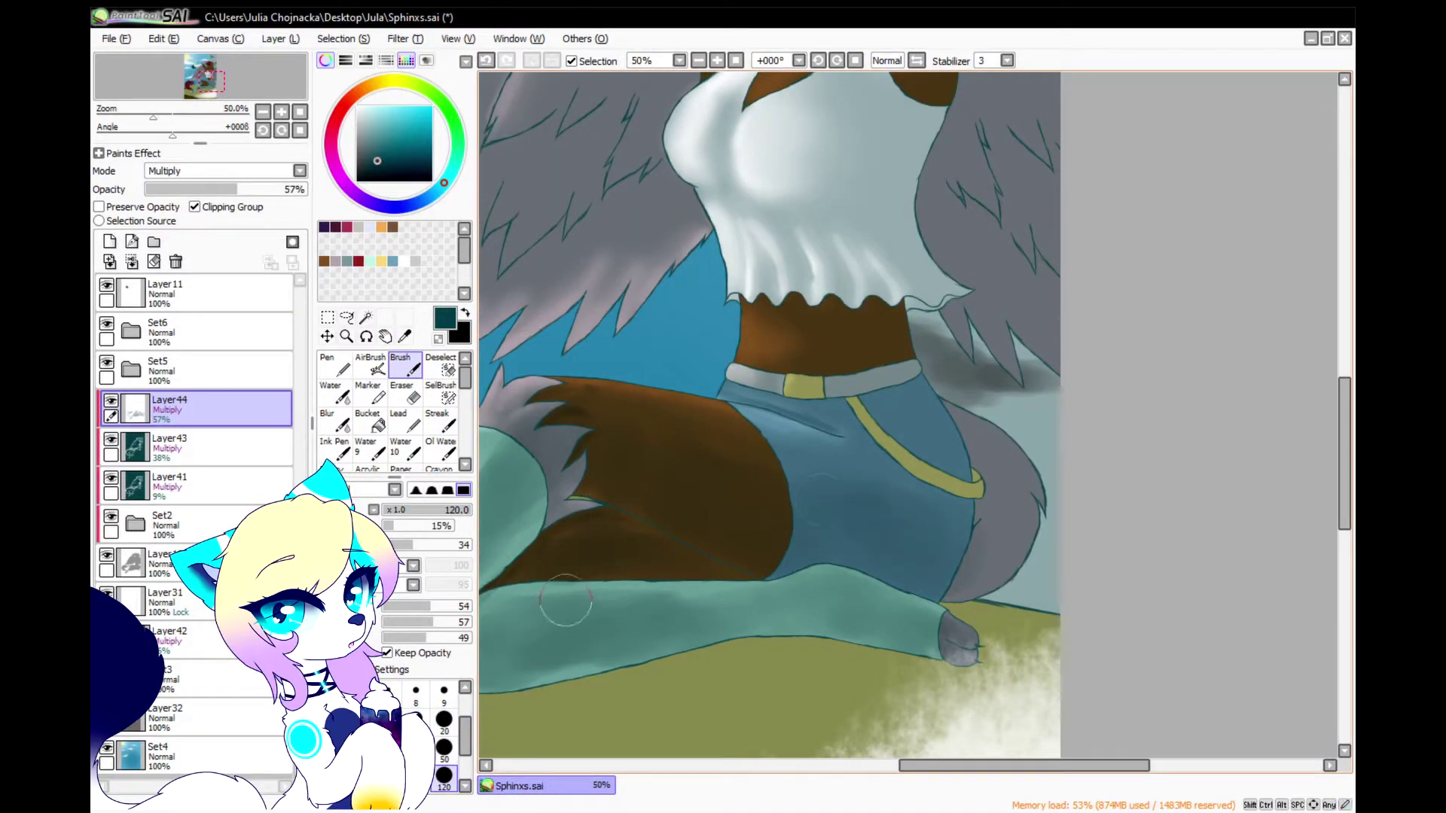
Shade the grey fur directly behind the shorts, from the hip past the yellow strap's end, at brush size 20
scroll(985, 498, up, 6)
mouse_move(894, 568)
mouse_down()
mouse_move(978, 391)
mouse_move(960, 241)
mouse_up()
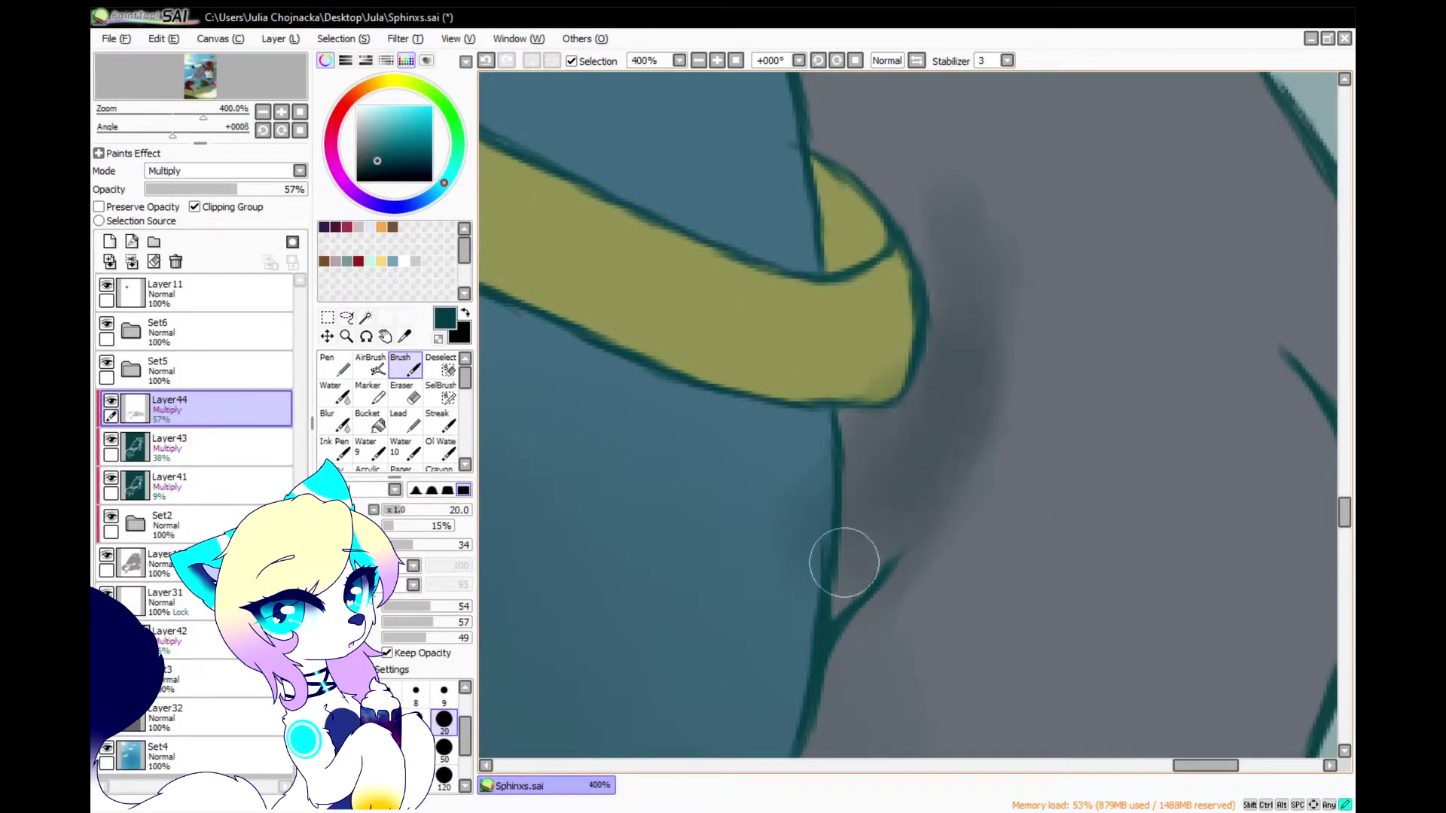
scroll(930, 520, down, 3)
scroll(910, 335, up, 2)
mouse_move(918, 383)
mouse_down()
mouse_move(858, 249)
mouse_move(862, 287)
mouse_move(838, 208)
mouse_up()
scroll(859, 248, down, 1)
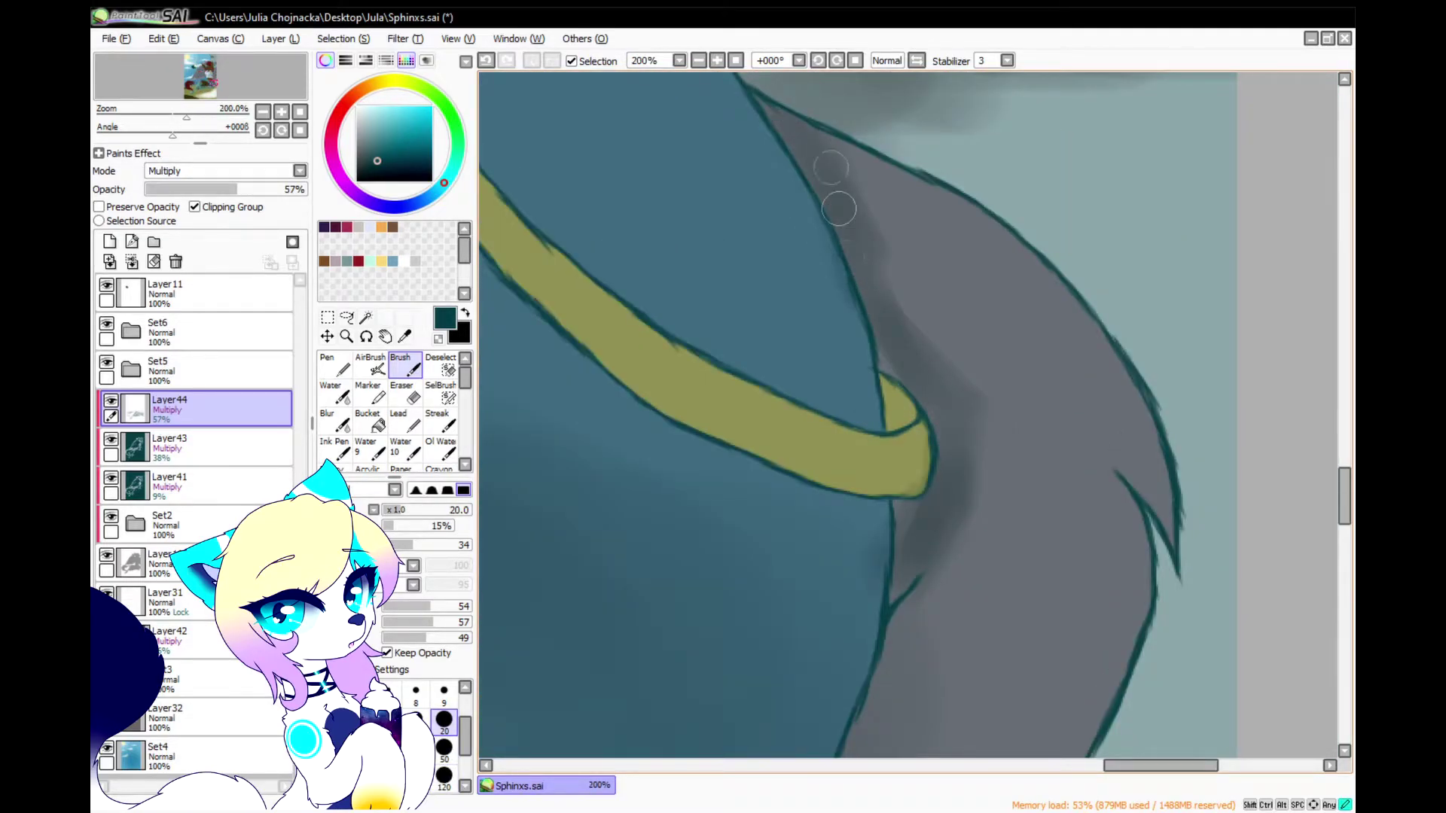
scroll(930, 527, down, 3)
scroll(908, 625, up, 3)
mouse_move(913, 542)
mouse_down()
mouse_move(890, 645)
mouse_move(897, 618)
mouse_up()
scroll(923, 512, down, 3)
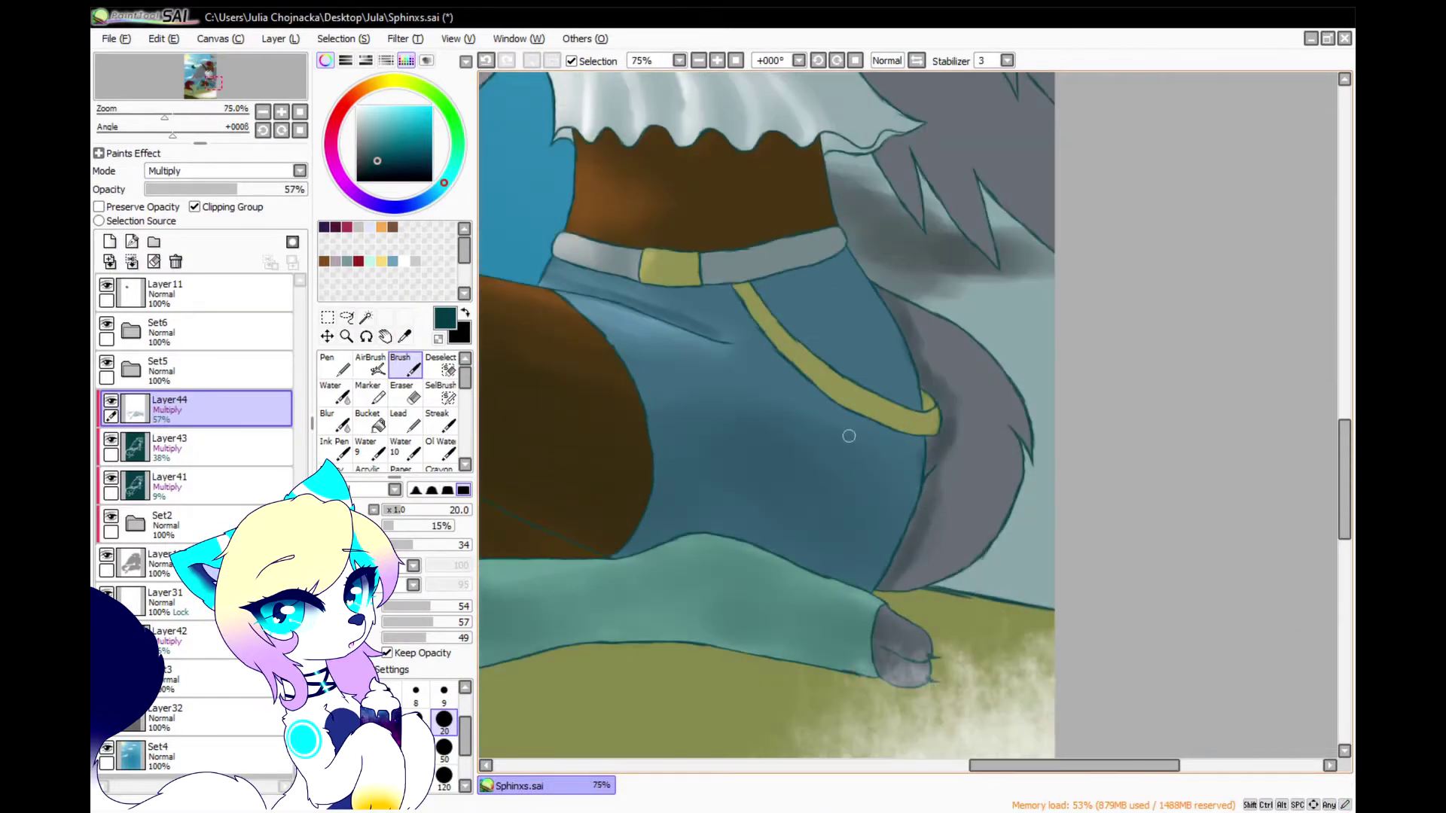
Paint the cast shadow of the yellow strap on the blue shorts
scroll(782, 343, up, 3)
mouse_move(661, 306)
mouse_down()
mouse_move(655, 284)
mouse_move(753, 485)
mouse_move(801, 471)
mouse_move(908, 582)
mouse_up()
drag(719, 443, 1013, 587)
mouse_move(1151, 506)
mouse_down()
mouse_move(1184, 511)
mouse_move(1177, 538)
mouse_up()
scroll(1140, 563, down, 3)
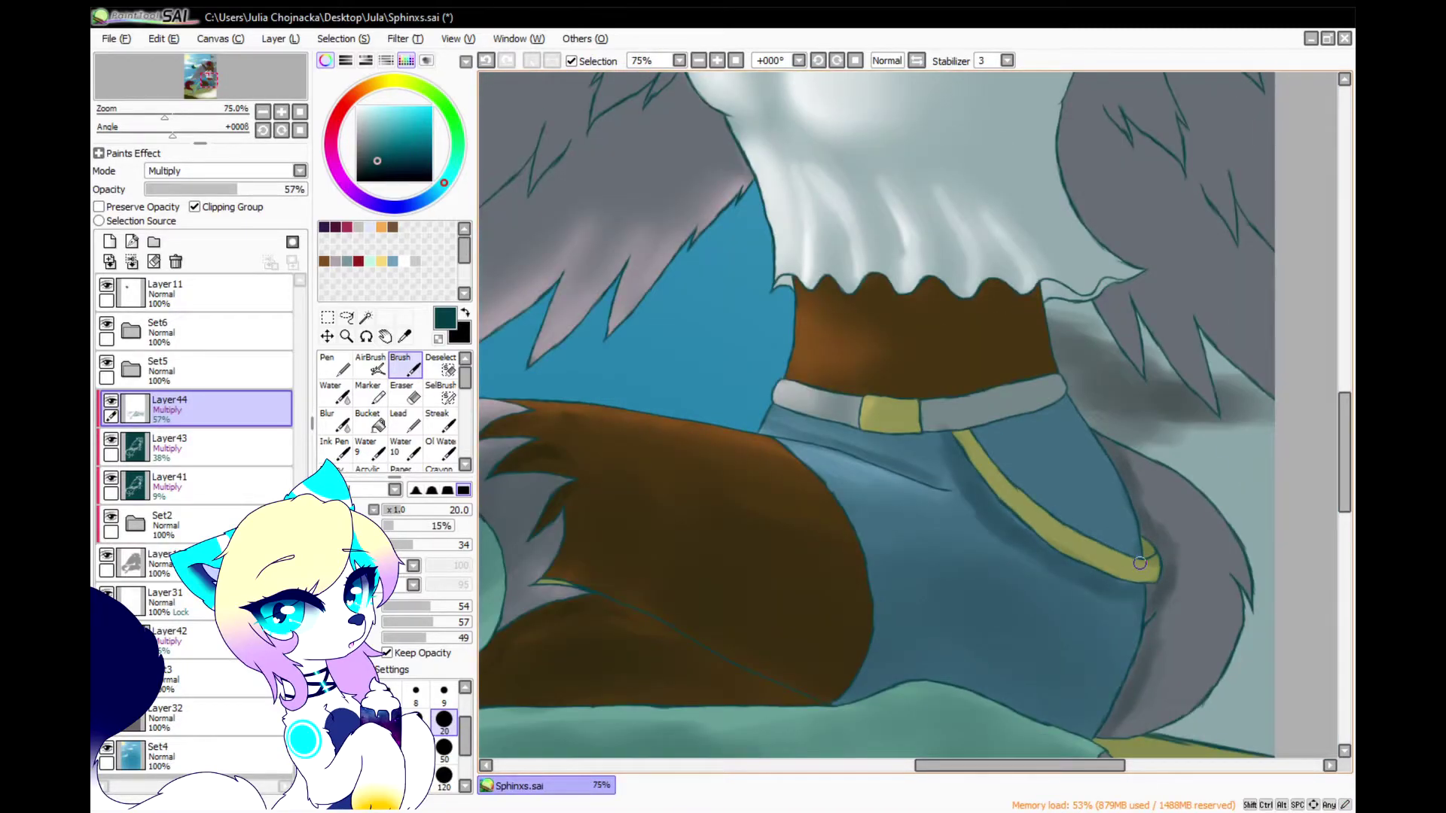
Shade the grey belt, its yellow buckle and the shorts just below the belt
scroll(1140, 562, up, 2)
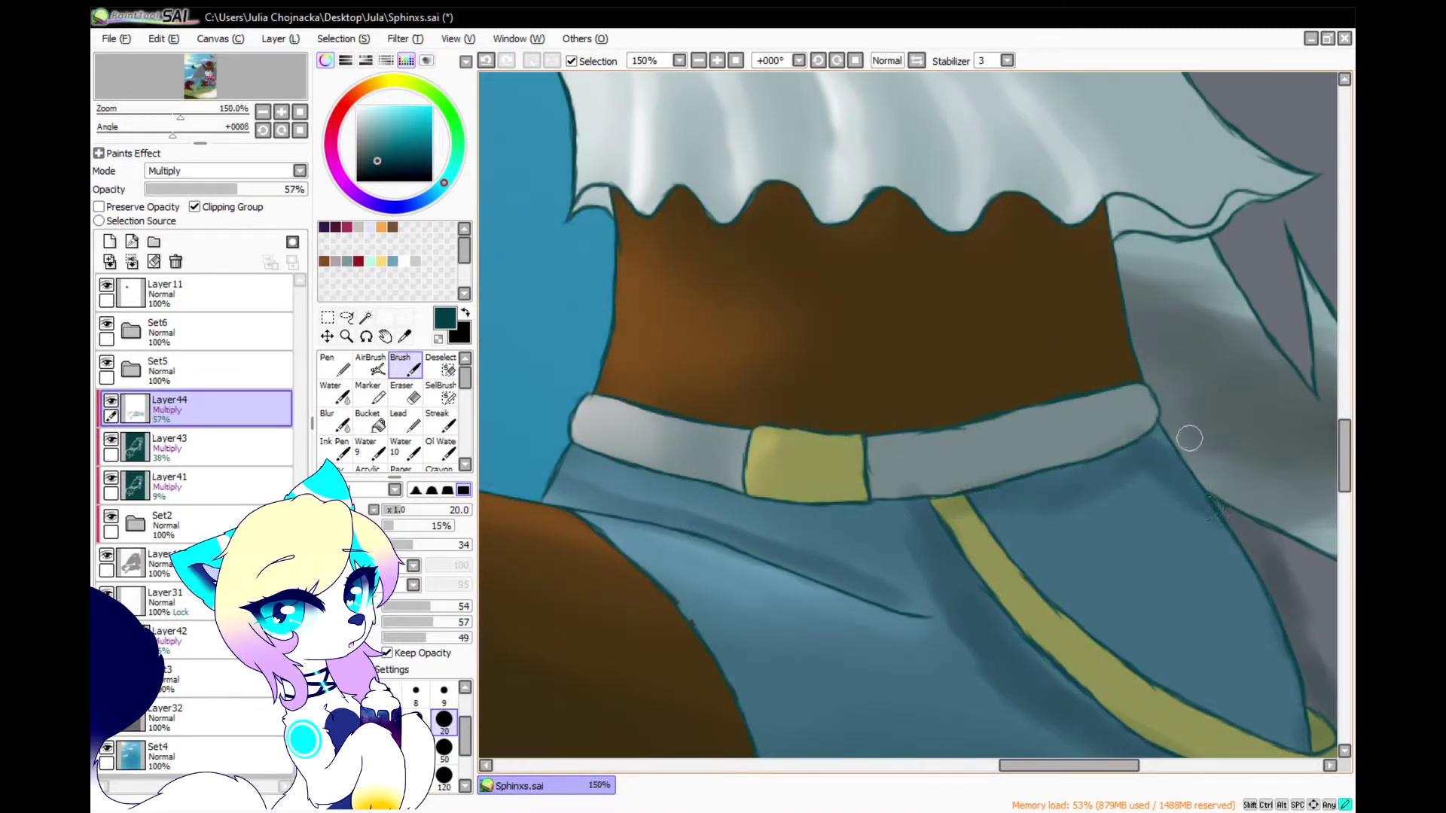
mouse_move(1152, 395)
mouse_down()
mouse_move(1059, 470)
mouse_move(1097, 454)
mouse_move(1029, 415)
mouse_move(1103, 409)
mouse_move(947, 499)
mouse_up()
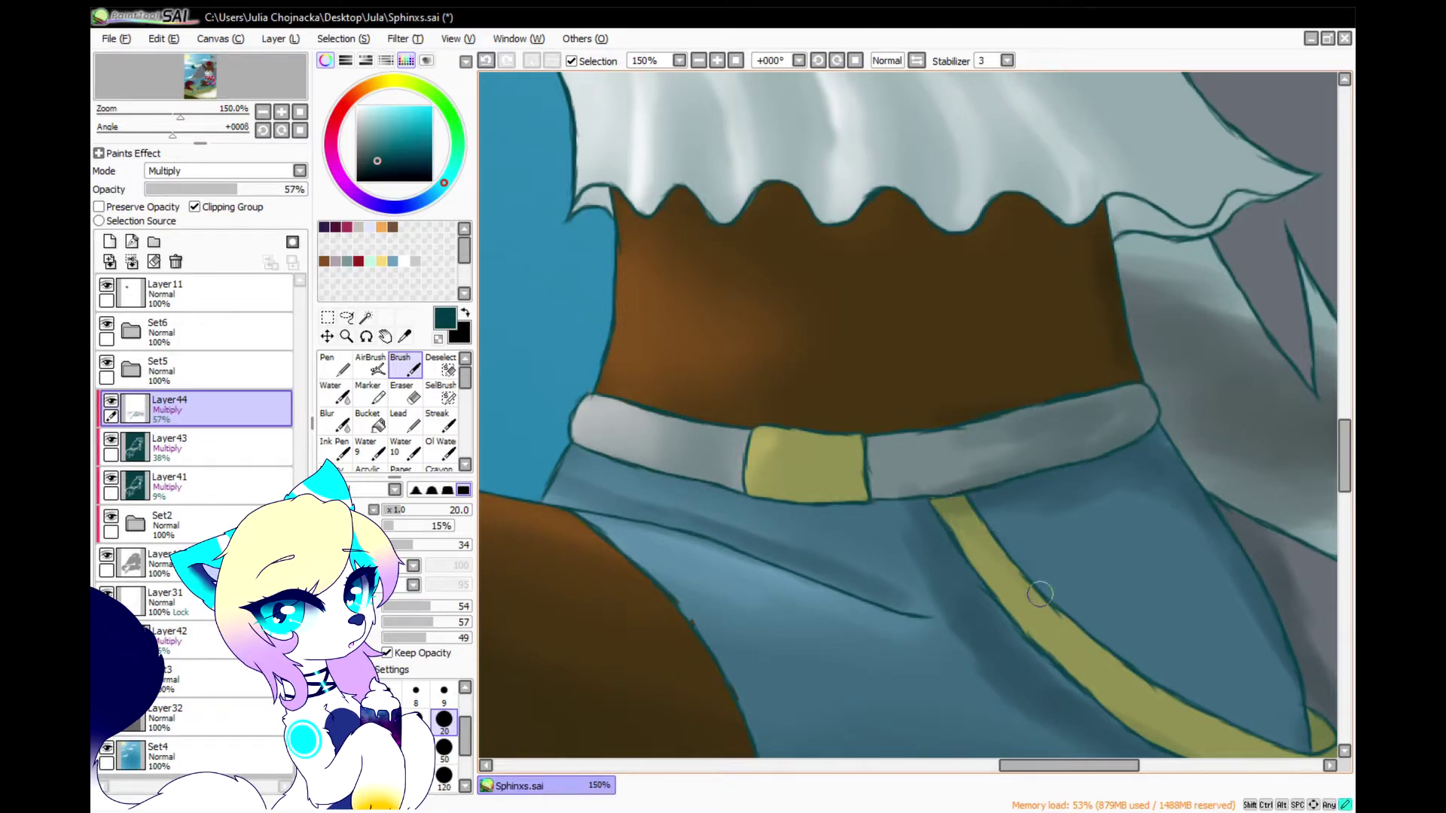
scroll(1062, 614, down, 1)
scroll(1122, 655, up, 2)
scroll(1142, 662, down, 2)
scroll(896, 533, up, 1)
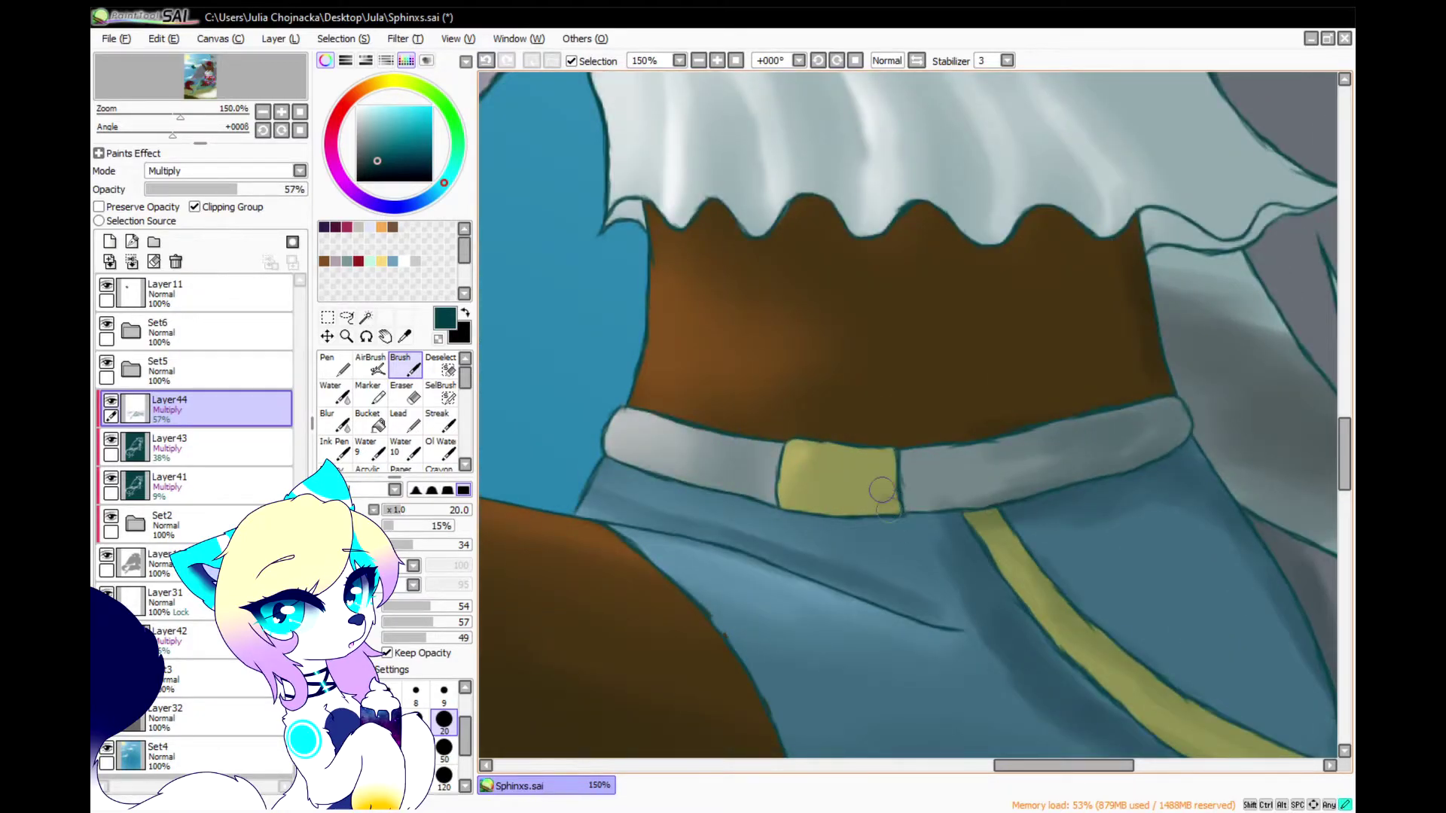
drag(820, 510, 827, 467)
Paint a cast shadow on the brown waist along the shirt's scalloped hem
scroll(741, 465, down, 1)
scroll(679, 282, up, 3)
drag(653, 329, 676, 351)
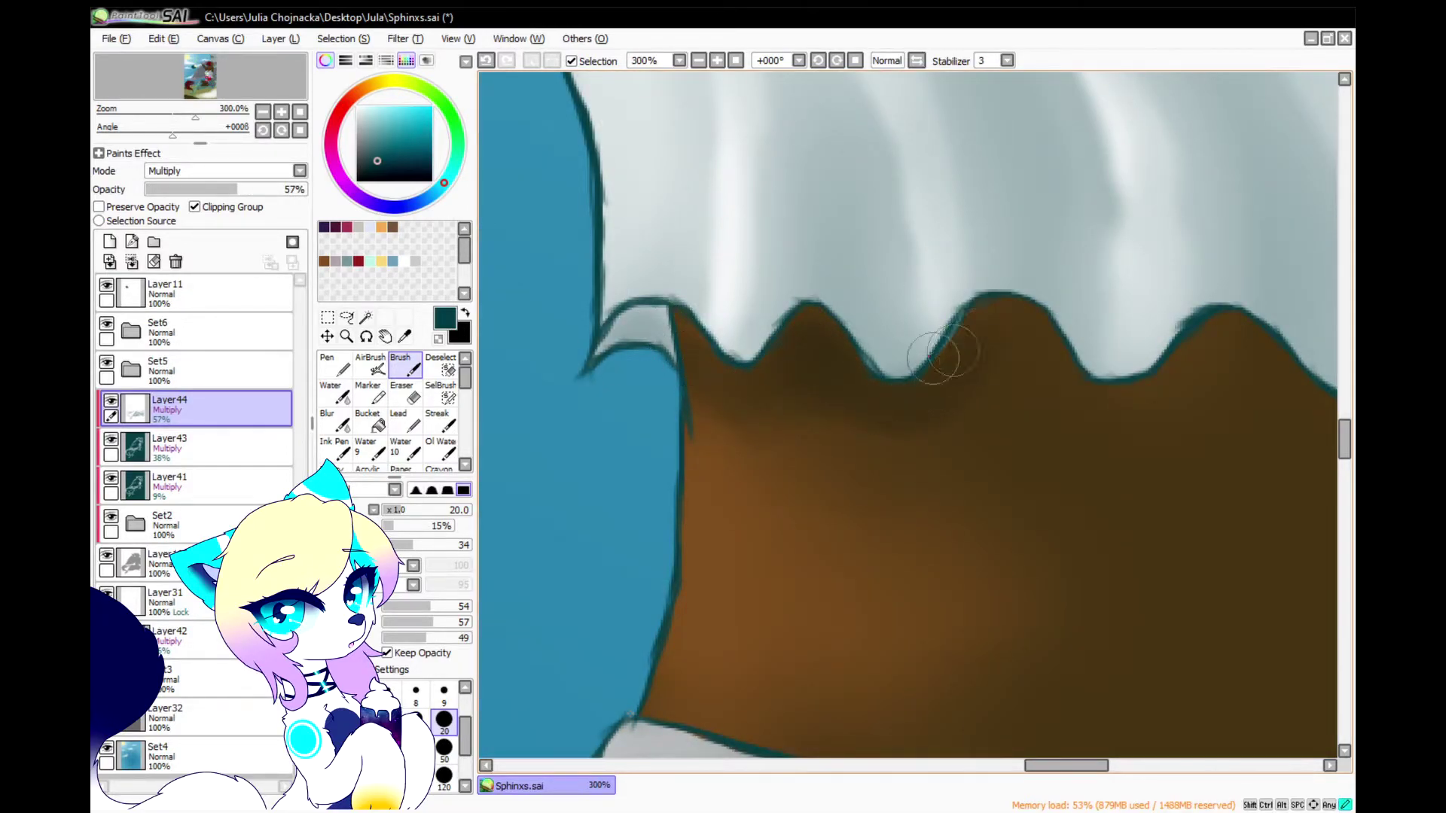
scroll(1151, 401, down, 2)
scroll(911, 403, up, 2)
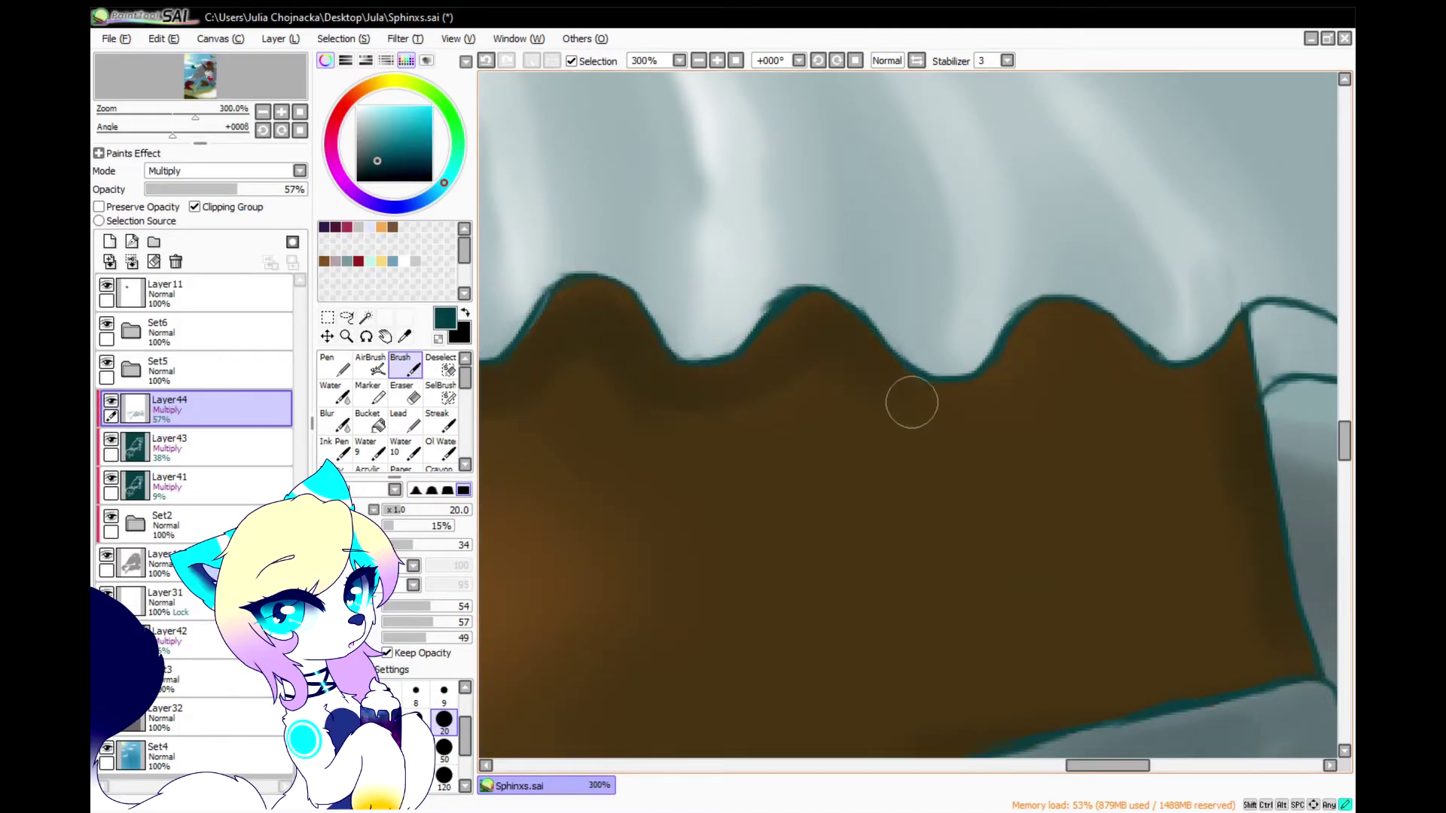
scroll(1018, 331, down, 2)
scroll(1017, 316, up, 4)
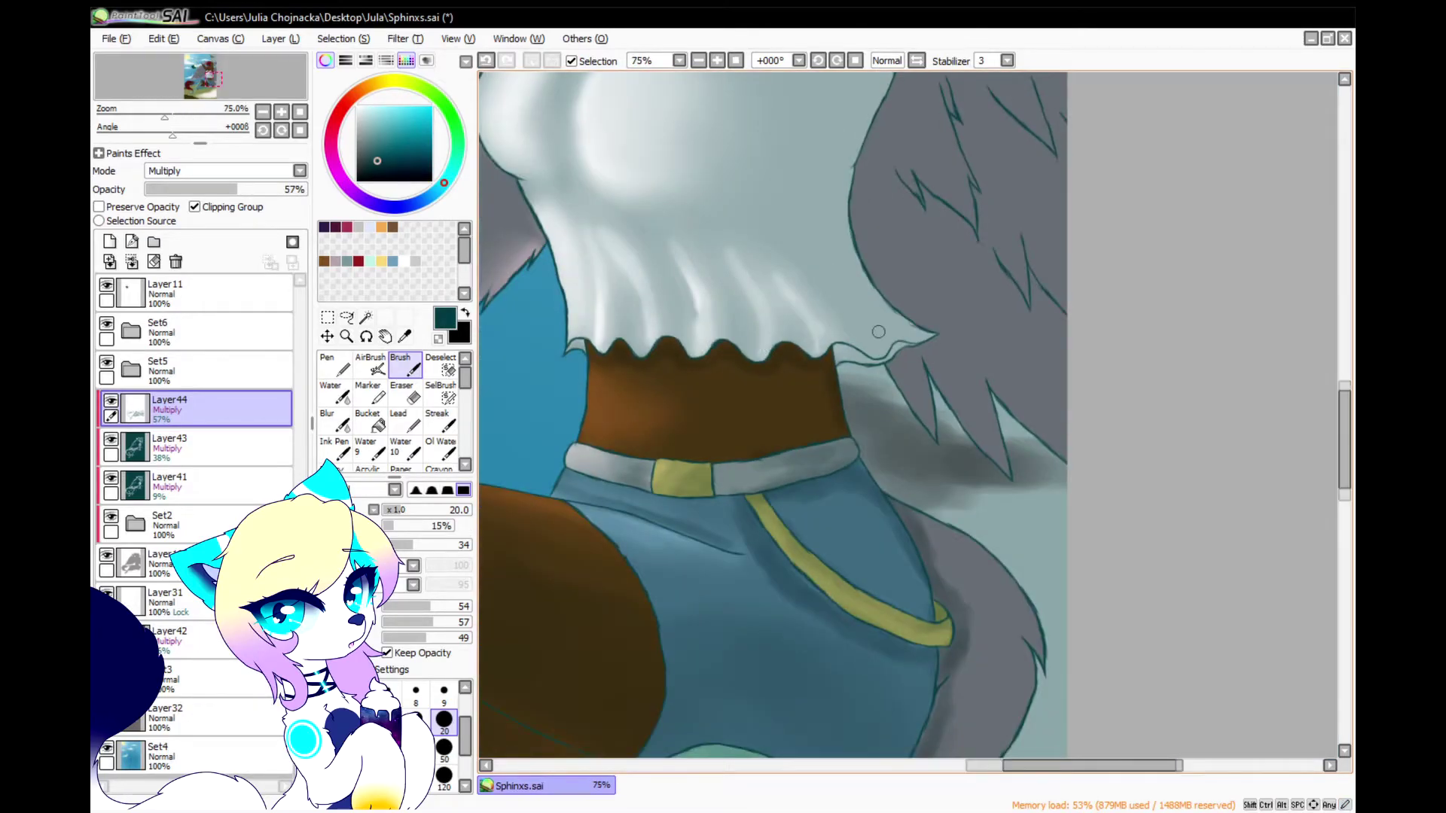
Shade the folds of the white shirt and its outer side below the raised arm
scroll(517, 322, down, 4)
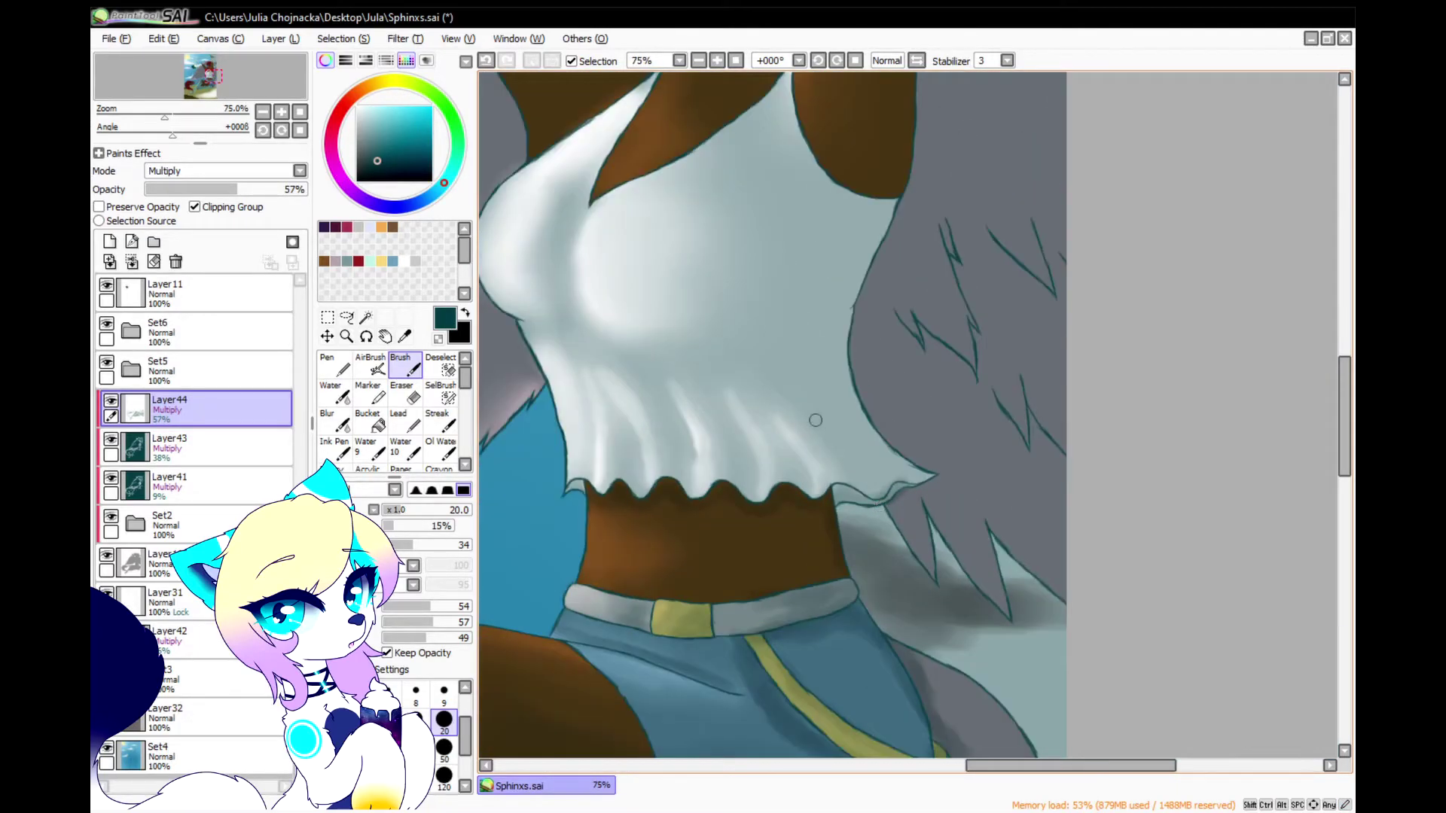
scroll(629, 362, up, 2)
mouse_move(683, 559)
mouse_down()
mouse_move(666, 458)
mouse_move(632, 361)
mouse_up()
drag(724, 421, 796, 563)
mouse_move(916, 565)
mouse_down()
mouse_move(812, 412)
mouse_move(930, 561)
mouse_move(860, 362)
mouse_up()
mouse_move(859, 361)
mouse_down()
mouse_move(998, 535)
mouse_move(901, 425)
mouse_move(881, 191)
mouse_move(865, 361)
mouse_up()
scroll(866, 361, up, 1)
mouse_move(934, 170)
mouse_down()
mouse_move(736, 433)
mouse_move(896, 238)
mouse_move(966, 101)
mouse_move(884, 563)
mouse_up()
scroll(916, 259, down, 2)
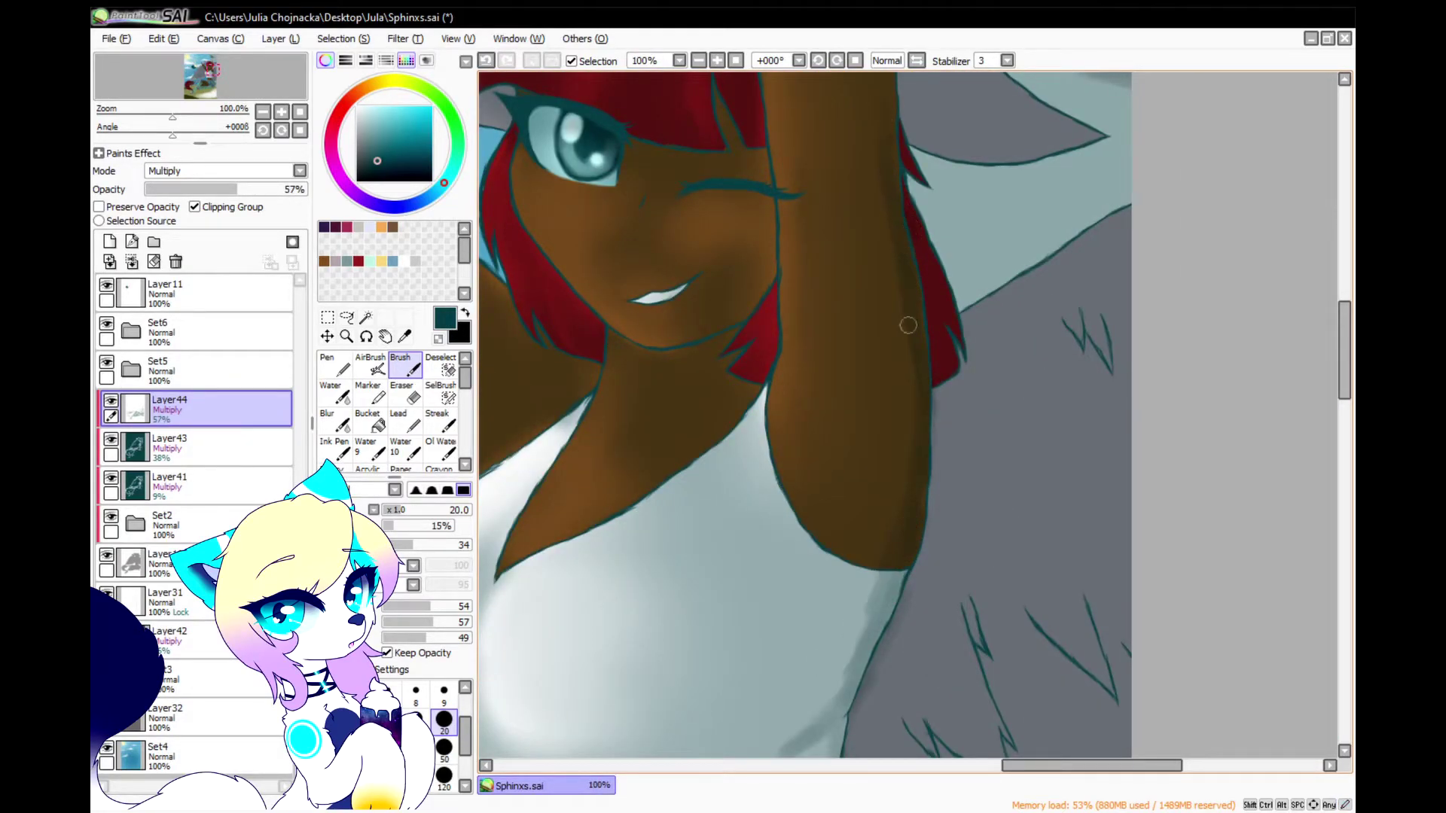
Shade the outer edge of the arm beside the winking eye and the red hair and grey fur behind it
scroll(907, 325, up, 1)
mouse_move(919, 466)
mouse_down()
mouse_move(892, 299)
mouse_move(1030, 537)
mouse_move(1013, 523)
mouse_up()
scroll(798, 256, down, 2)
scroll(821, 376, up, 2)
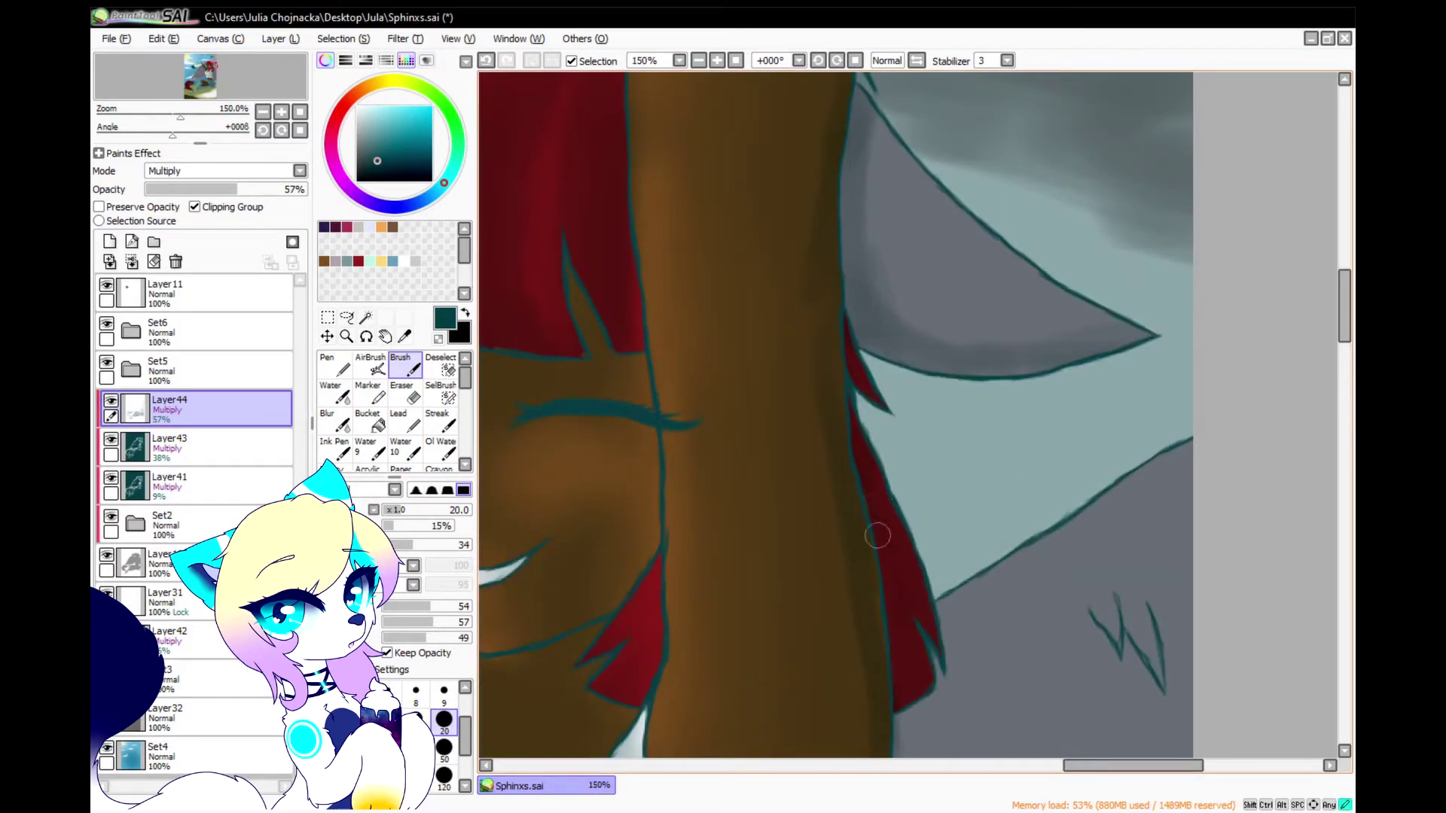
scroll(857, 516, down, 2)
scroll(793, 449, up, 3)
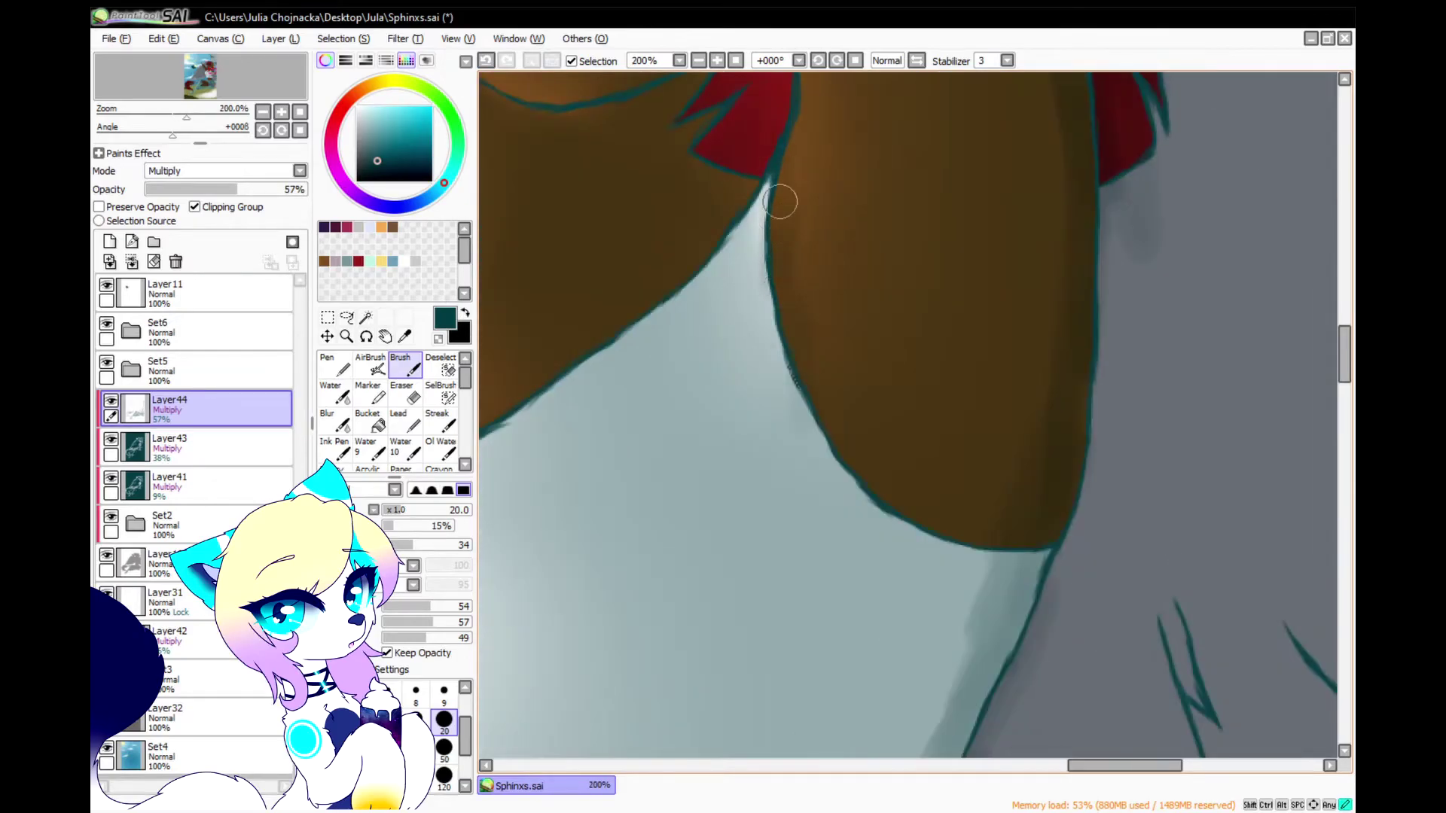
Paint shadows on the white shirt along the arm opening and beneath the bust
mouse_move(780, 201)
mouse_down()
mouse_move(1002, 535)
mouse_move(964, 580)
mouse_move(931, 744)
mouse_up()
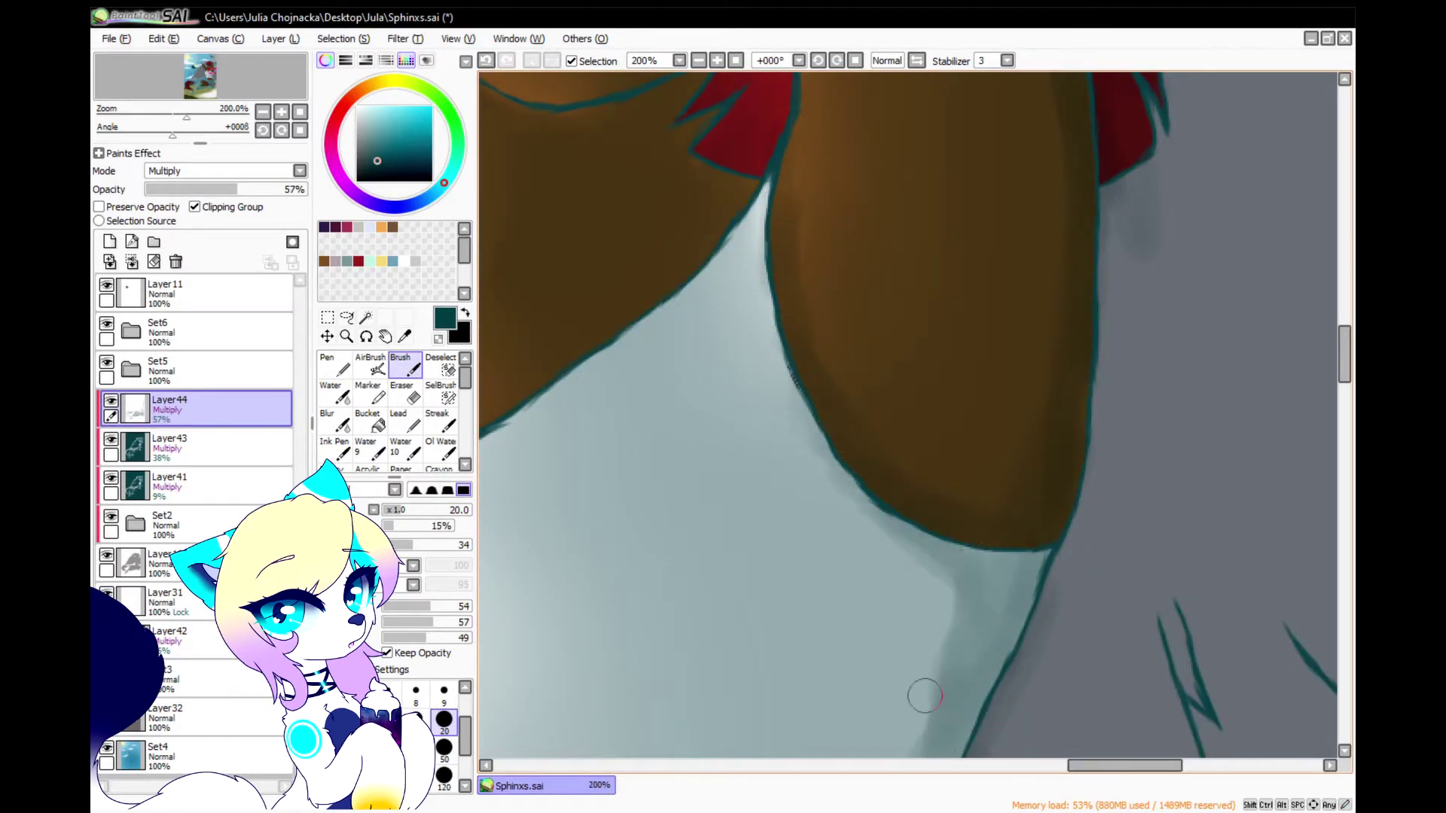
scroll(1013, 369, down, 3)
scroll(781, 539, up, 2)
mouse_move(704, 533)
mouse_down()
mouse_move(679, 496)
mouse_move(961, 584)
mouse_move(1098, 565)
mouse_move(655, 507)
mouse_move(620, 555)
mouse_move(780, 603)
mouse_up()
mouse_move(673, 537)
mouse_down()
mouse_move(687, 378)
mouse_move(936, 613)
mouse_move(979, 612)
mouse_up()
scroll(889, 520, down, 2)
scroll(905, 548, up, 2)
mouse_move(906, 548)
mouse_down()
mouse_move(955, 486)
mouse_move(982, 563)
mouse_move(931, 475)
mouse_move(1131, 381)
mouse_move(1099, 387)
mouse_move(1060, 431)
mouse_move(1139, 495)
mouse_move(1151, 576)
mouse_move(1067, 458)
mouse_move(952, 446)
mouse_move(1092, 604)
mouse_move(971, 482)
mouse_move(860, 530)
mouse_move(823, 600)
mouse_move(828, 682)
mouse_move(794, 551)
mouse_move(670, 478)
mouse_move(736, 727)
mouse_move(704, 561)
mouse_move(632, 696)
mouse_move(622, 481)
mouse_move(596, 460)
mouse_up()
Shade the grey wing along the edge of the bust and the raised arm
scroll(597, 461, down, 1)
drag(663, 294, 784, 481)
drag(737, 368, 699, 396)
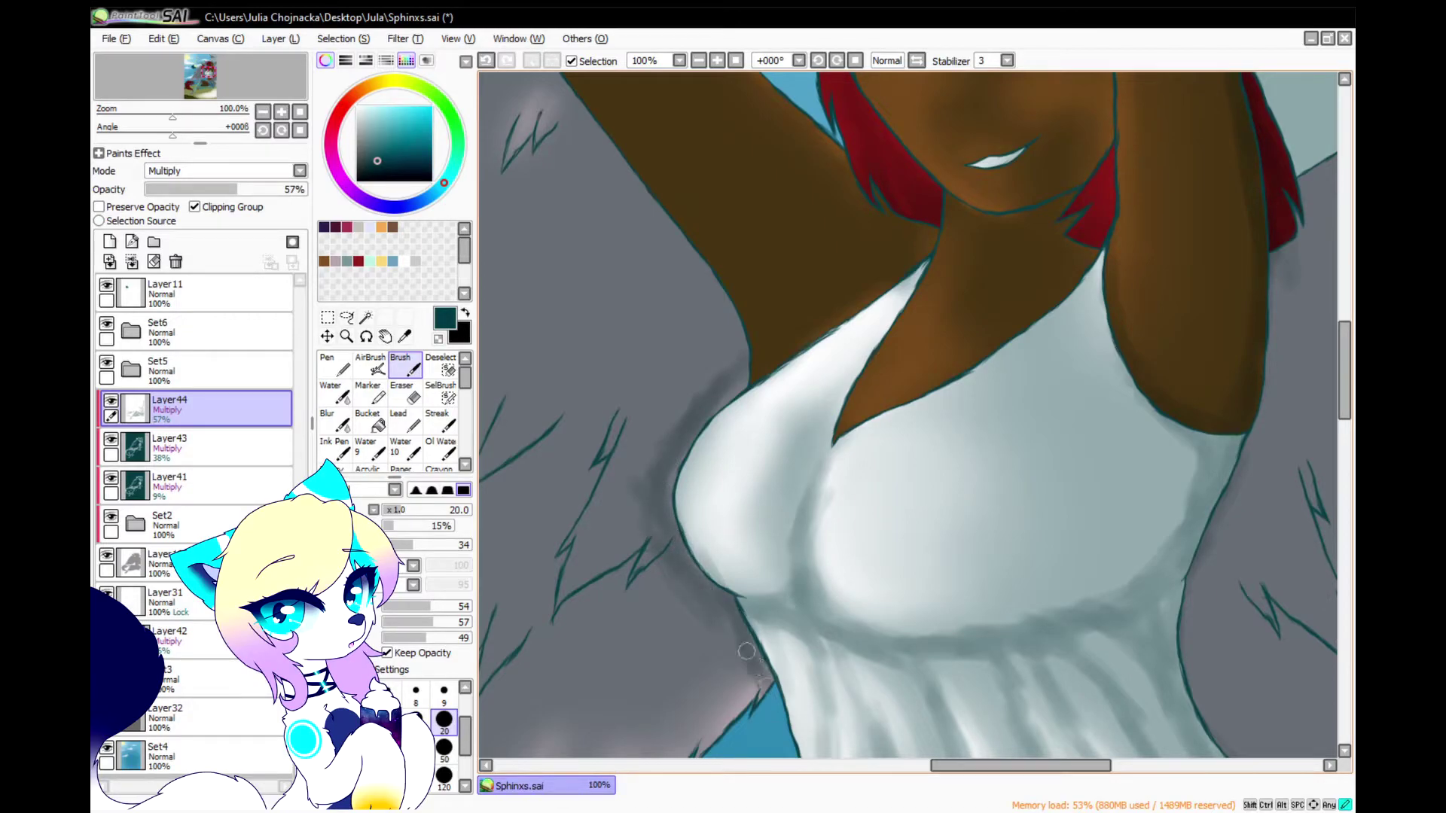
scroll(670, 221, up, 4)
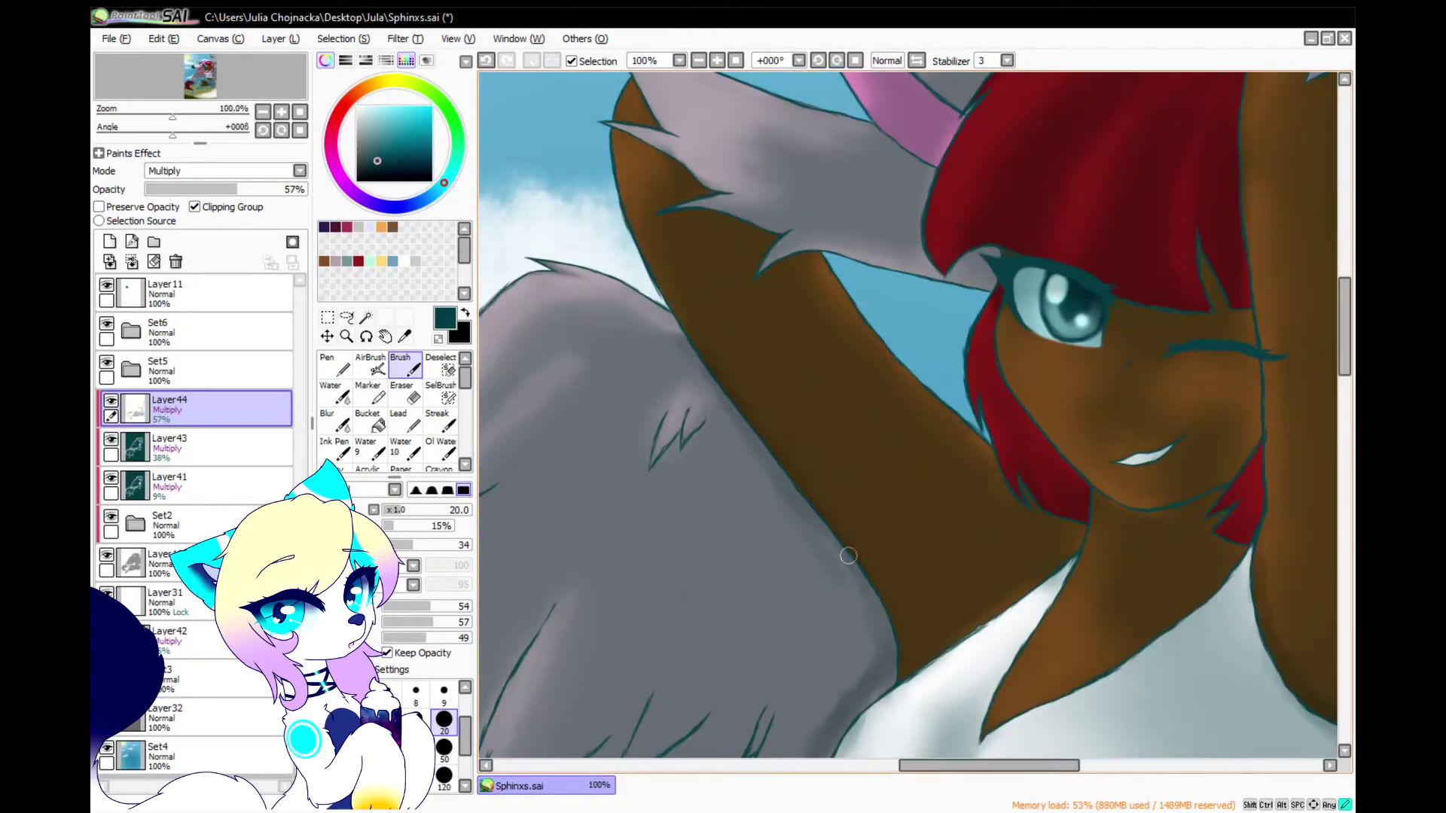
scroll(854, 565, down, 4)
Shade the feathers of the large grey wing beside the bust with broad strokes at brush size 50
click(443, 746)
scroll(683, 490, up, 3)
mouse_move(608, 594)
mouse_down()
mouse_move(740, 517)
mouse_move(776, 392)
mouse_move(801, 598)
mouse_move(774, 645)
mouse_move(834, 487)
mouse_move(791, 387)
mouse_move(758, 379)
mouse_move(645, 536)
mouse_move(693, 436)
mouse_move(653, 382)
mouse_move(629, 400)
mouse_move(670, 267)
mouse_up()
scroll(590, 413, down, 2)
scroll(629, 393, up, 3)
scroll(809, 181, down, 4)
scroll(783, 301, up, 3)
mouse_move(687, 473)
mouse_down()
mouse_move(743, 381)
mouse_move(557, 482)
mouse_move(784, 442)
mouse_move(871, 484)
mouse_move(805, 360)
mouse_move(951, 339)
mouse_move(1084, 422)
mouse_move(1047, 426)
mouse_move(1024, 409)
mouse_move(1114, 388)
mouse_up()
scroll(1114, 387, down, 4)
scroll(1018, 359, up, 4)
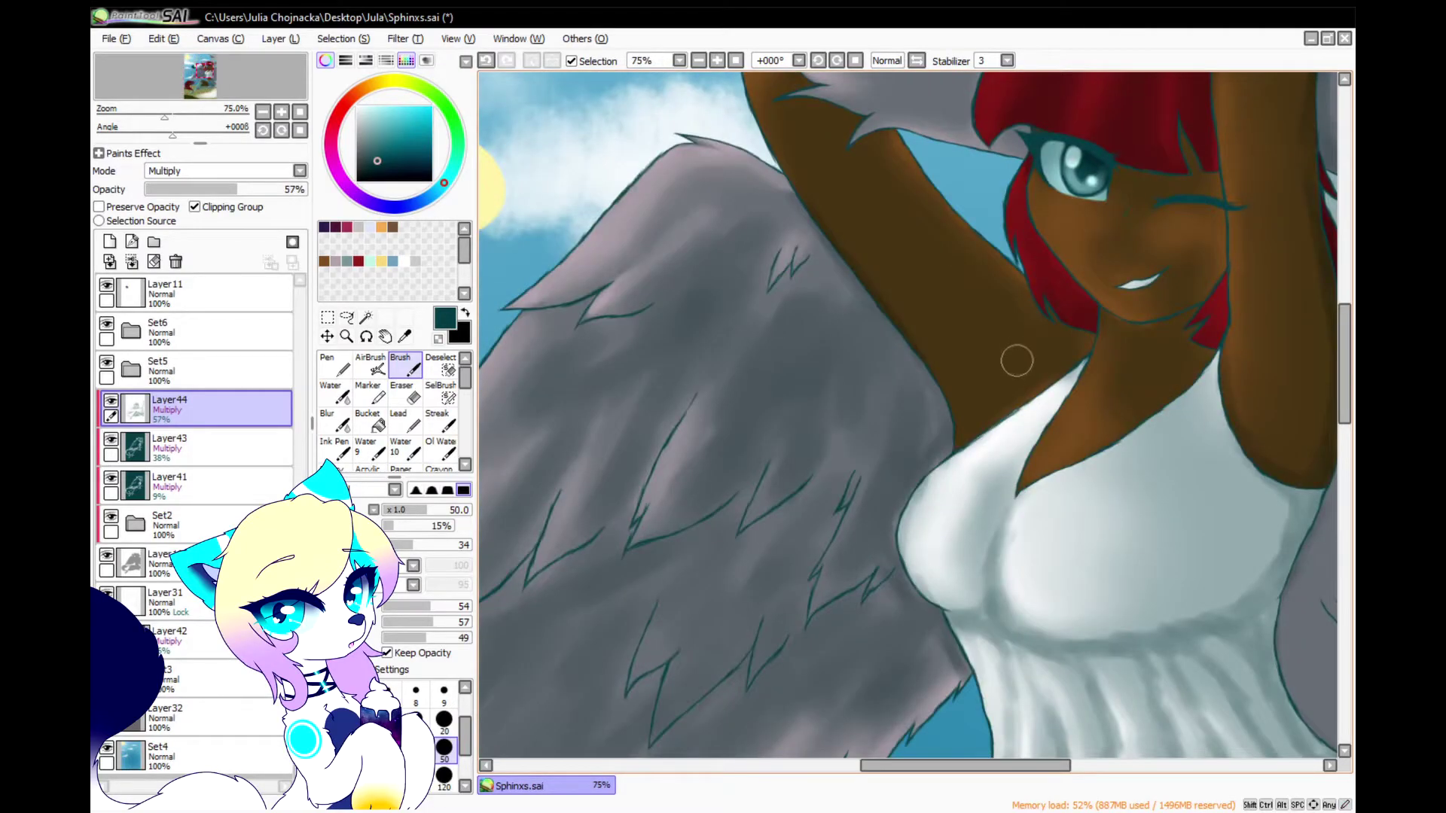
Shade the brown upper arm in front of the large wing at brush size 50
scroll(1017, 359, up, 2)
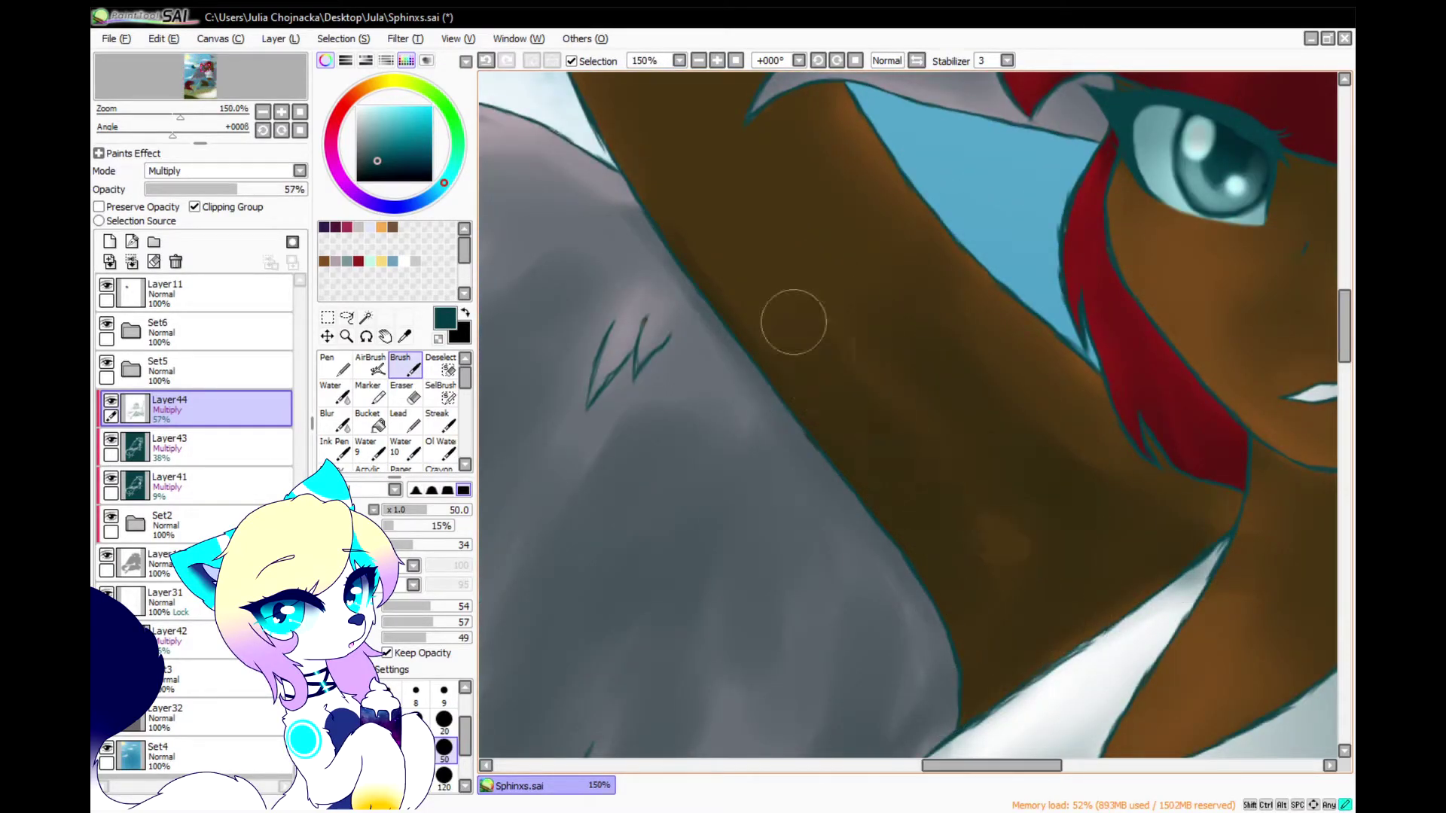
scroll(736, 284, up, 1)
scroll(443, 723, up, 1)
Paint cast shadows on the brown arm beneath the grey forearm fur tips at brush size 9
click(444, 719)
scroll(989, 196, up, 3)
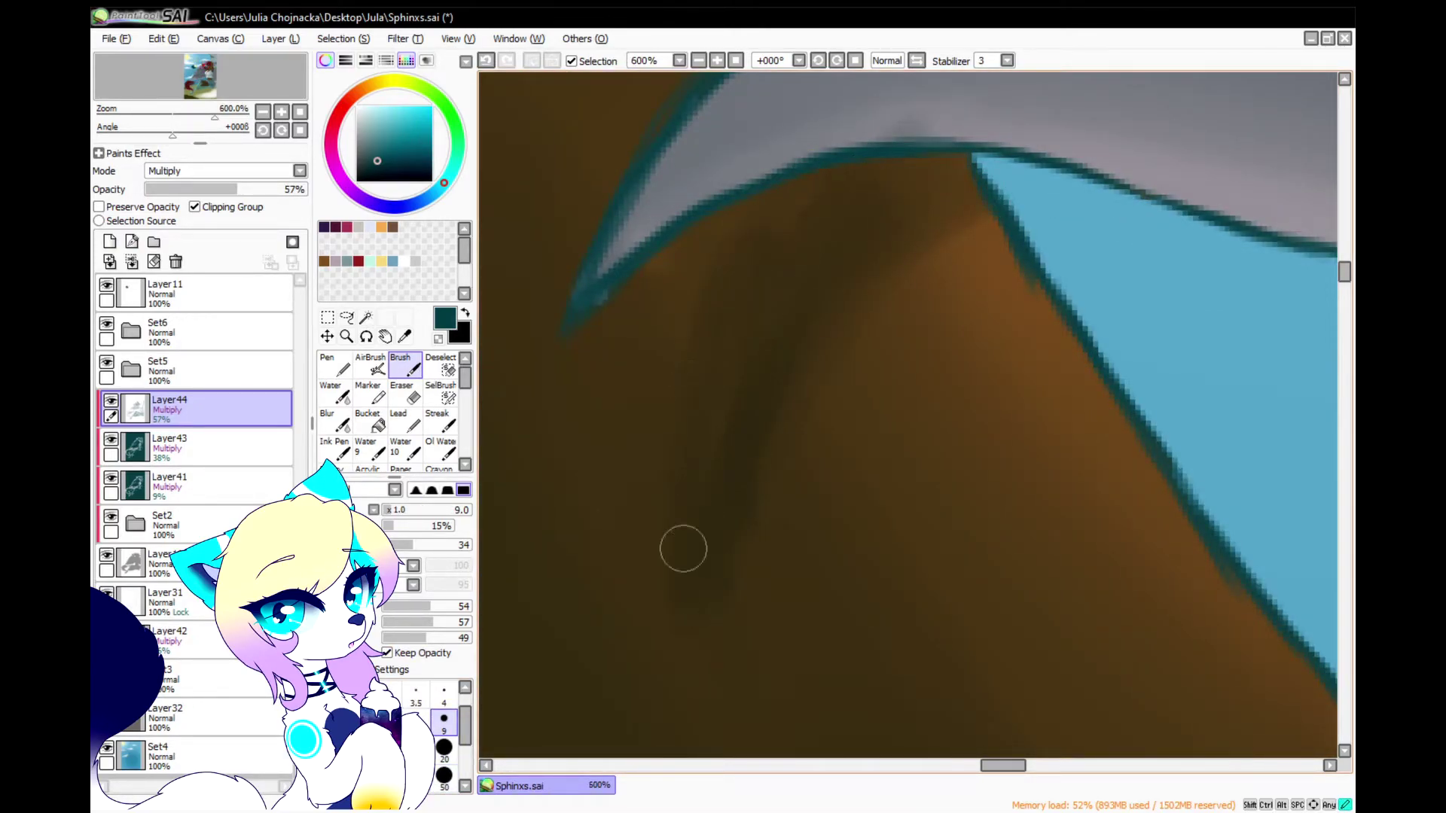
scroll(684, 549, down, 3)
scroll(836, 327, up, 2)
scroll(942, 375, down, 2)
scroll(850, 359, up, 2)
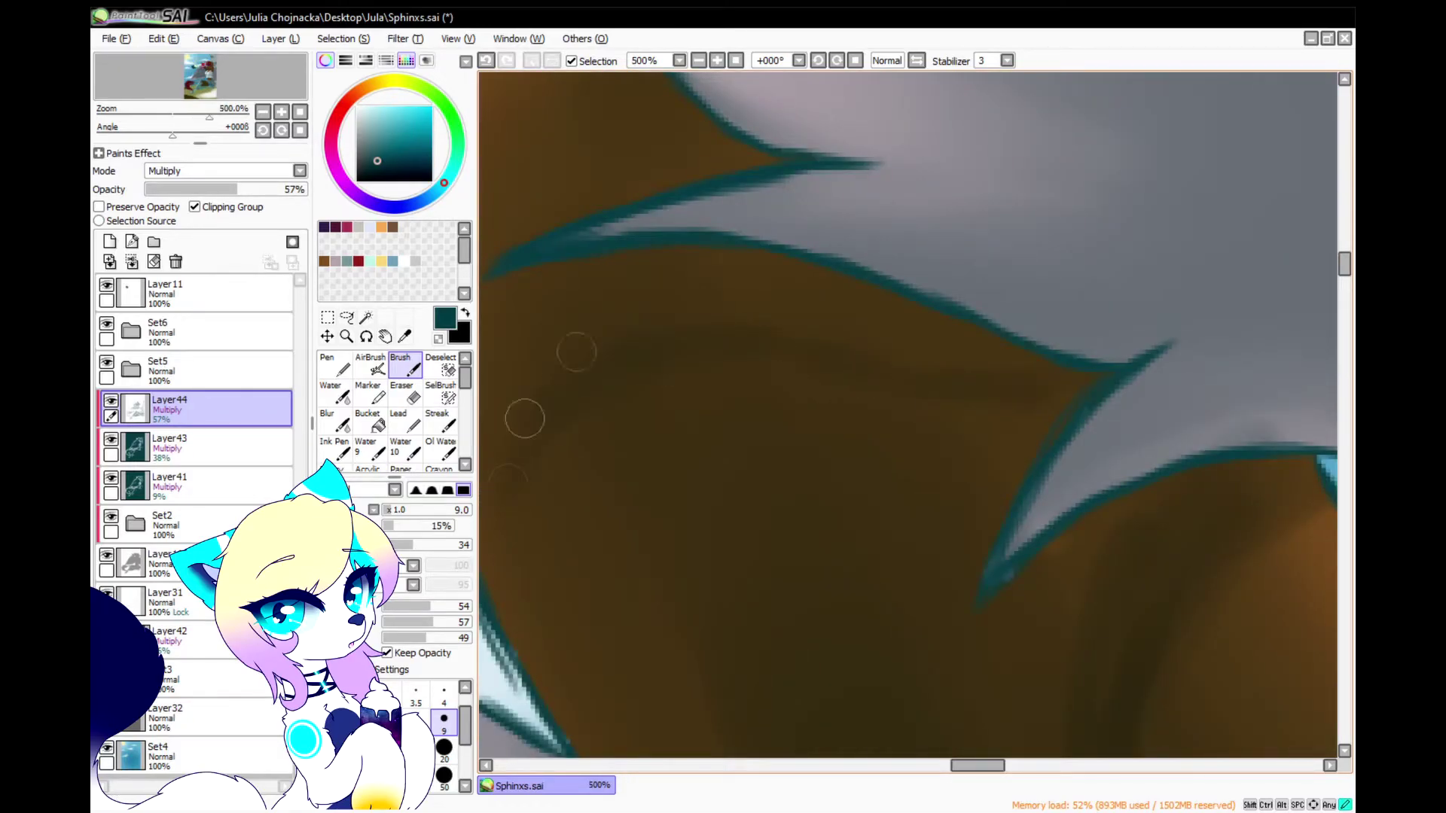
scroll(889, 326, down, 3)
scroll(701, 169, up, 3)
mouse_move(1122, 473)
mouse_down()
mouse_move(1030, 481)
mouse_move(1039, 450)
mouse_move(833, 354)
mouse_move(945, 375)
mouse_move(920, 356)
mouse_move(1189, 544)
mouse_move(1016, 367)
mouse_move(833, 314)
mouse_move(919, 318)
mouse_up()
scroll(919, 320, down, 4)
scroll(925, 323, up, 4)
drag(899, 262, 1019, 429)
scroll(1019, 429, down, 6)
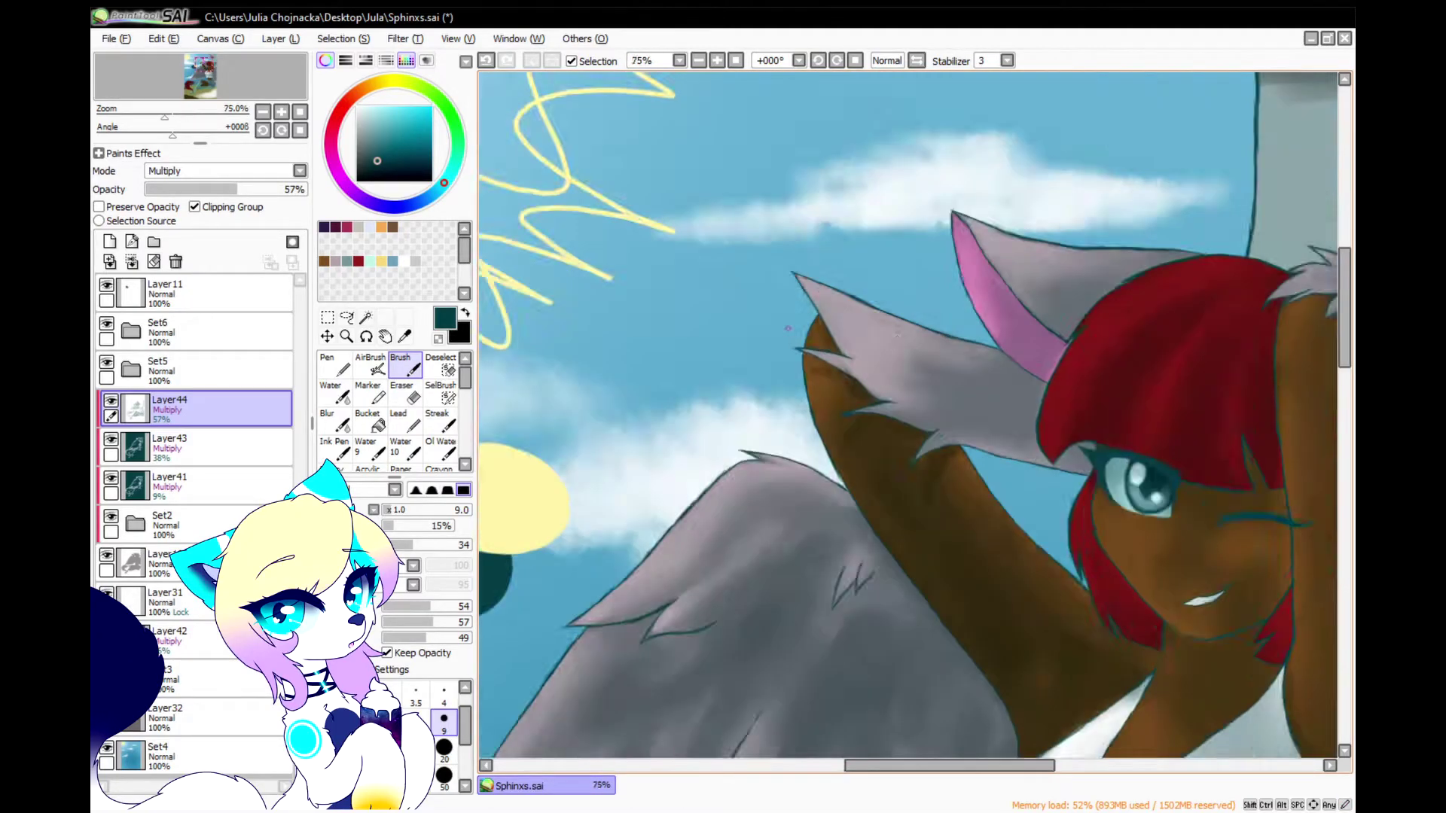
Shade the small grey fur patch between the red hair and the open eye, using brush sizes 9 and 20
scroll(765, 344, up, 2)
scroll(872, 400, up, 4)
mouse_move(979, 623)
mouse_down()
mouse_move(848, 526)
mouse_move(1098, 507)
mouse_up()
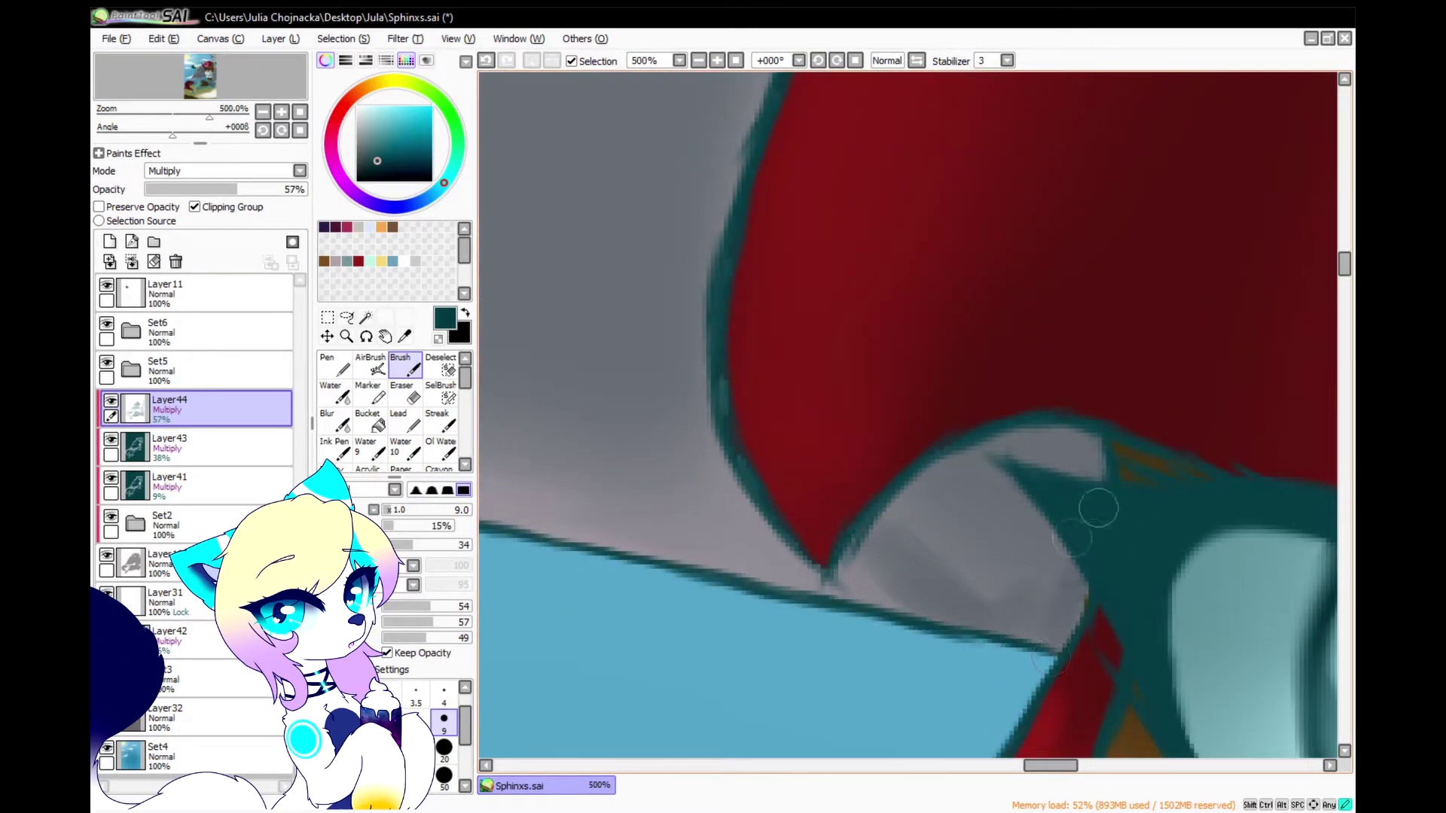
click(444, 751)
mouse_move(935, 531)
mouse_down()
mouse_move(1023, 461)
mouse_move(966, 550)
mouse_up()
Shade the grey forearm fur next to the red hair, using brush sizes 20 and 50
scroll(1016, 501, down, 3)
scroll(920, 393, up, 2)
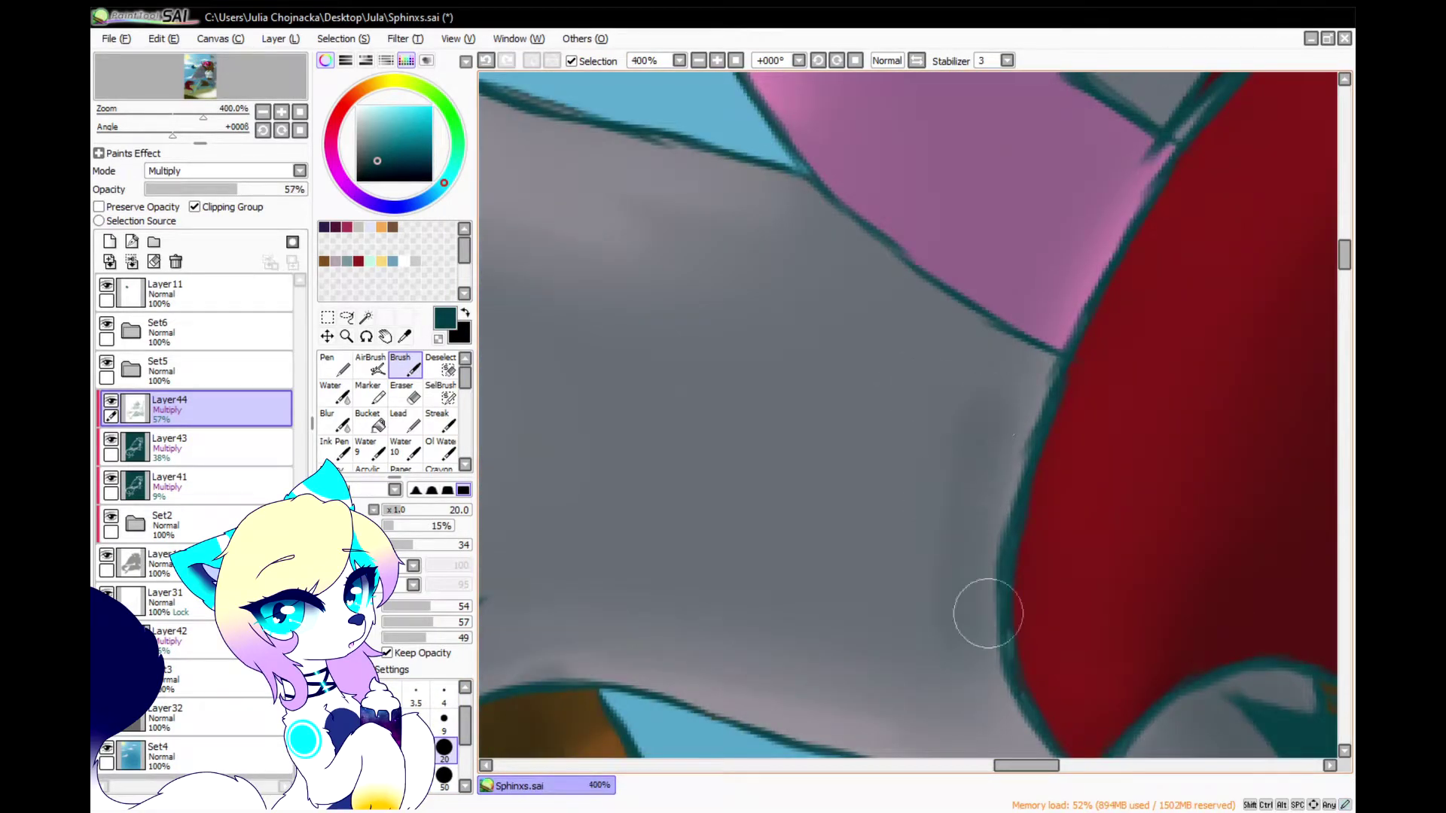
scroll(997, 527, down, 3)
click(444, 775)
mouse_move(833, 442)
mouse_down()
mouse_move(931, 505)
mouse_move(976, 434)
mouse_move(936, 517)
mouse_up()
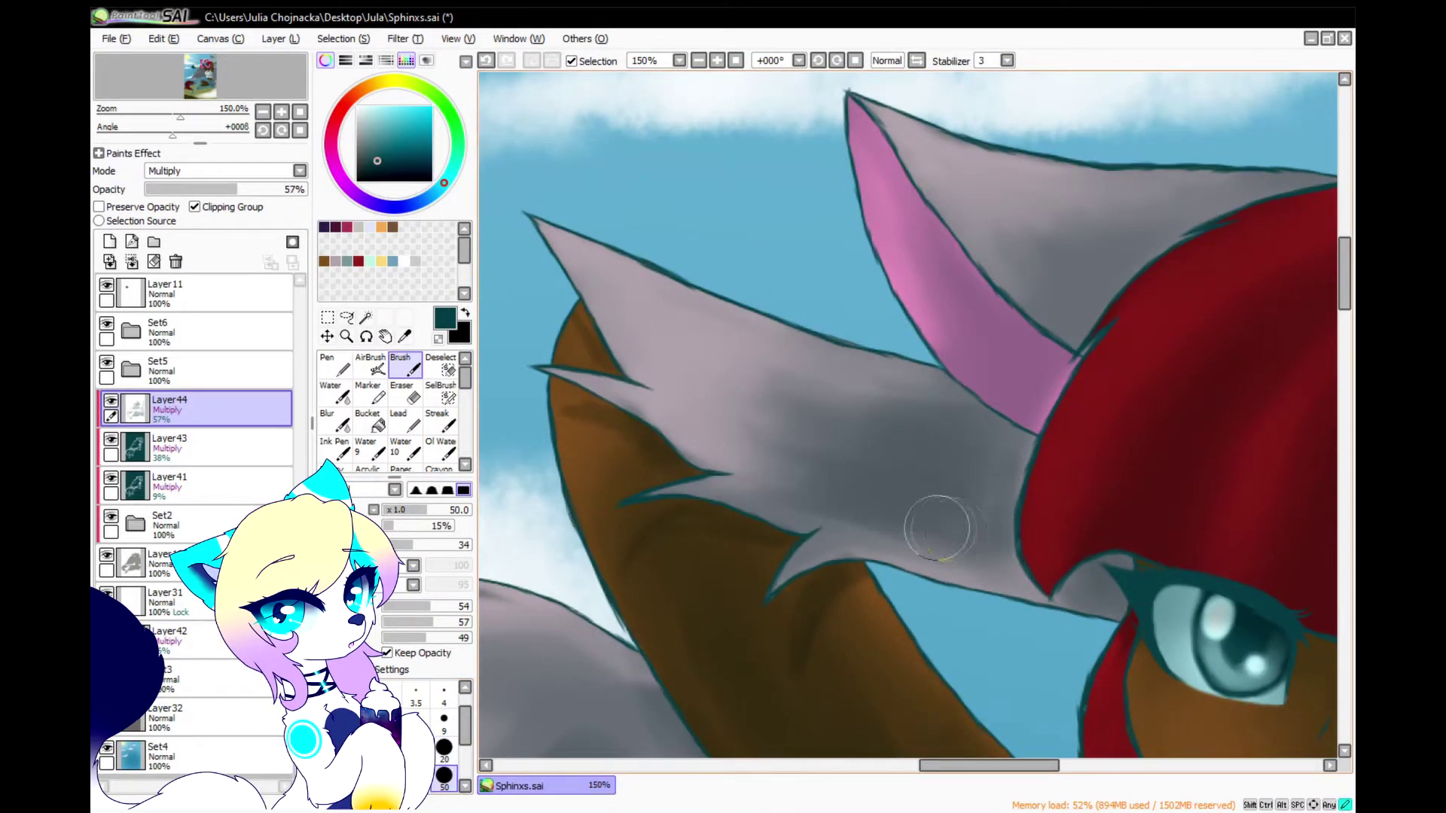
Shade the pink inside of the ear at brush size 20
click(444, 747)
scroll(952, 151, up, 2)
mouse_move(951, 155)
mouse_down()
mouse_move(942, 256)
mouse_move(1162, 477)
mouse_move(1087, 565)
mouse_move(978, 313)
mouse_up()
scroll(979, 313, down, 2)
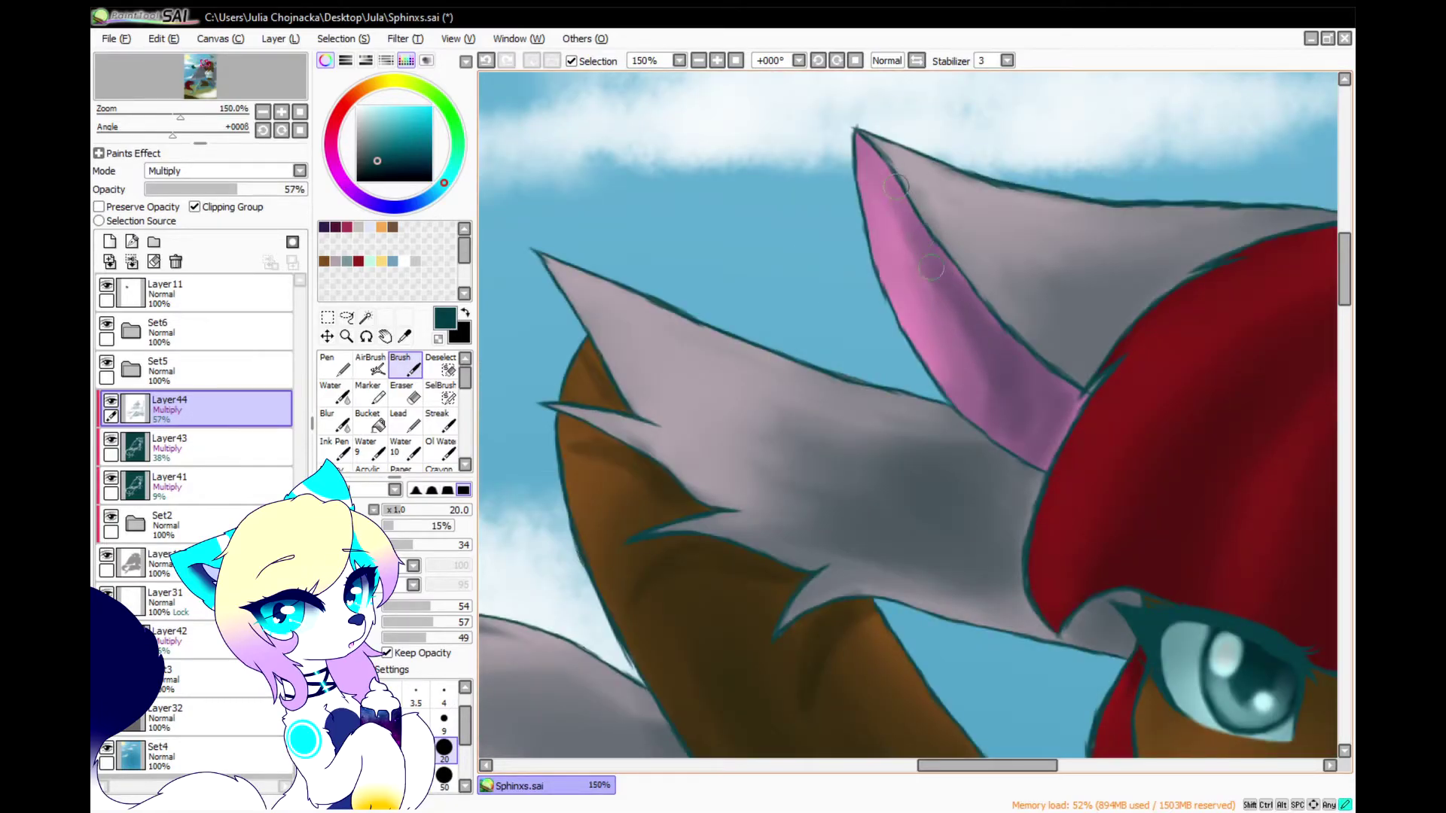
Shade the grey back of the ear and add darker strand shadows to the red hair
scroll(1138, 267, up, 1)
mouse_move(1138, 268)
mouse_down()
mouse_move(938, 429)
mouse_move(889, 435)
mouse_move(876, 393)
mouse_move(900, 353)
mouse_move(896, 318)
mouse_move(1045, 259)
mouse_move(954, 297)
mouse_move(849, 307)
mouse_move(851, 384)
mouse_up()
scroll(851, 384, down, 1)
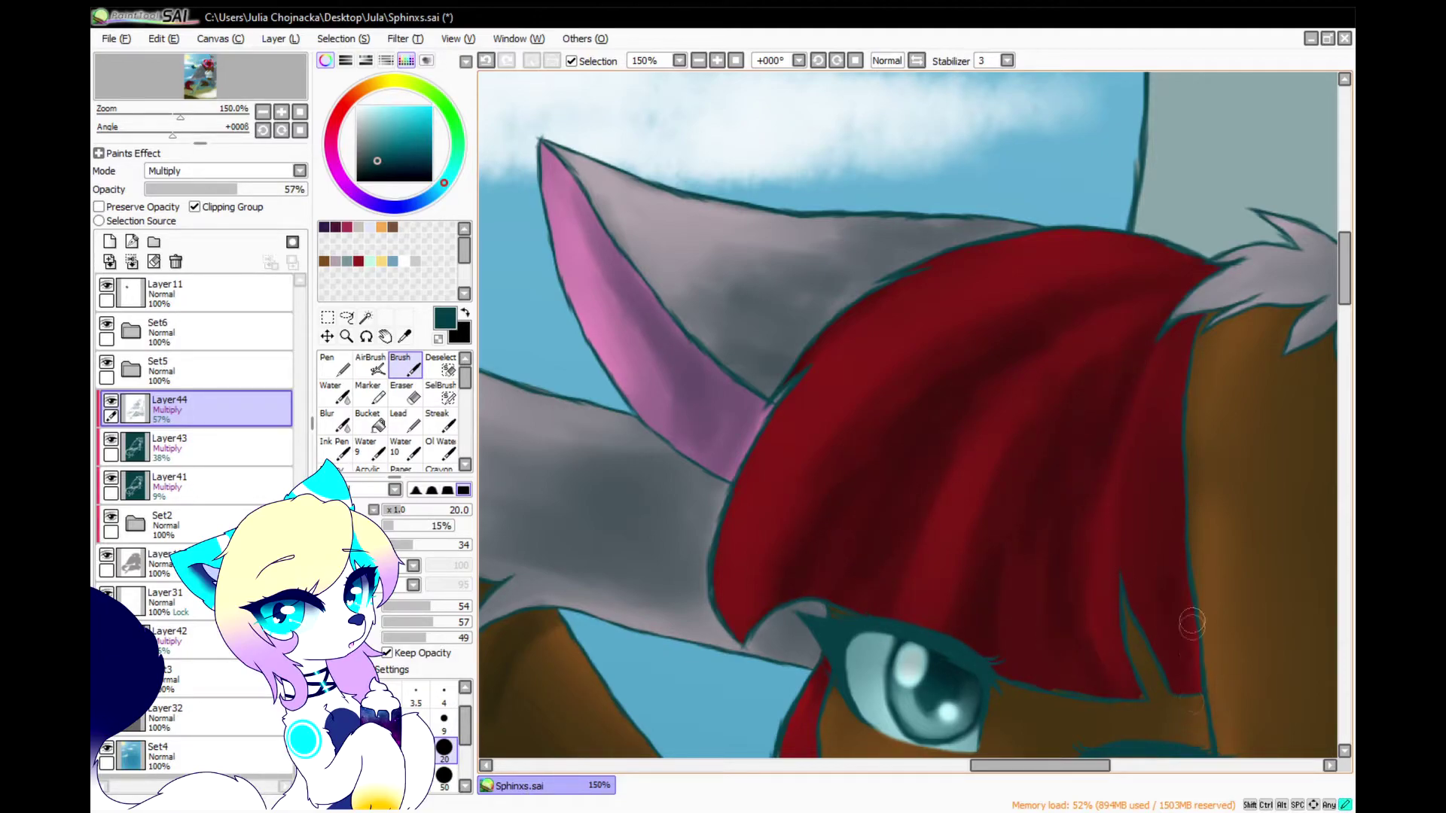
Shade the brown face beneath the red fringe, around the closed eye and along the jaw at brush size 20
scroll(1017, 494, down, 1)
scroll(899, 497, up, 2)
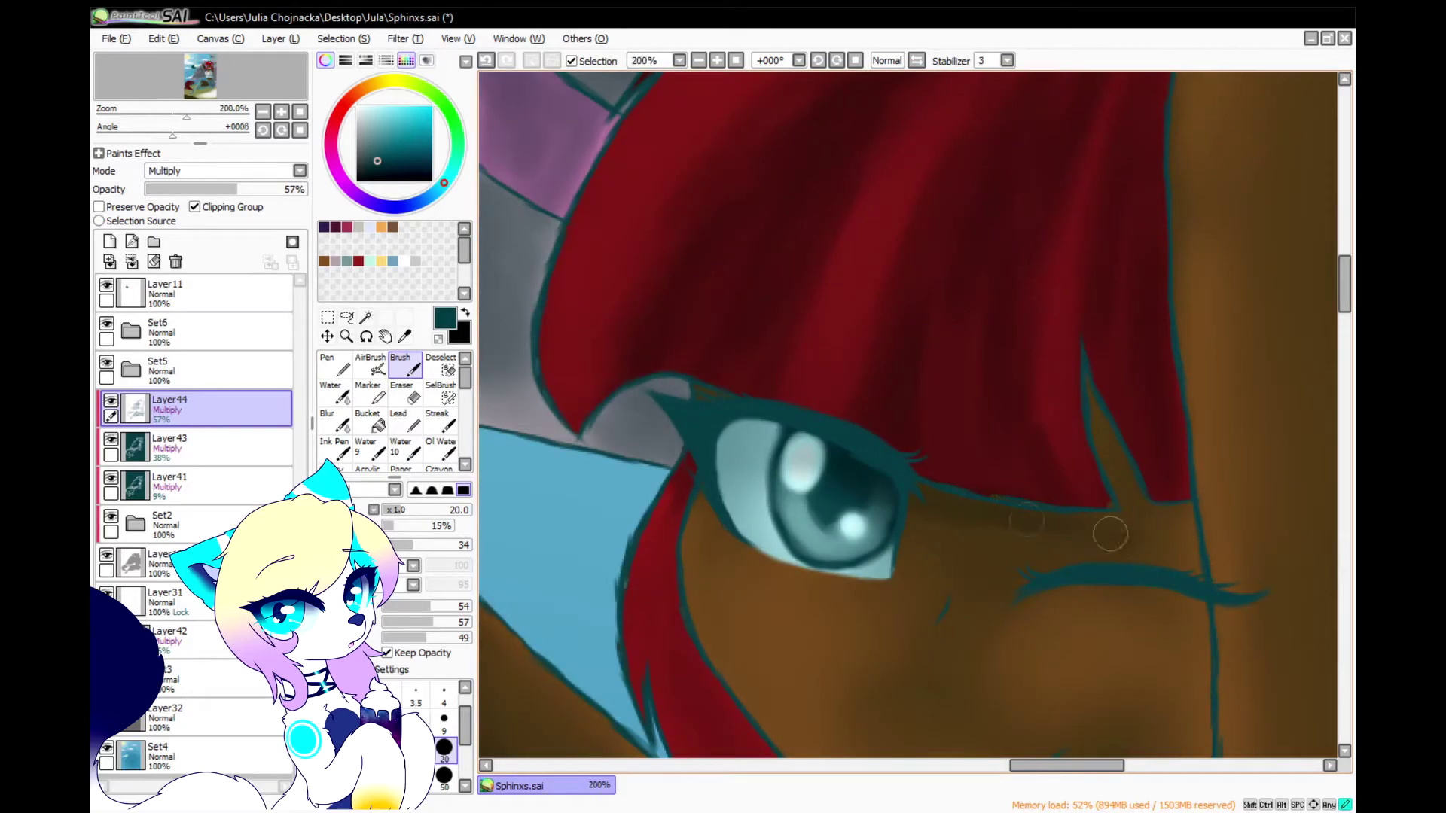
scroll(945, 576, down, 1)
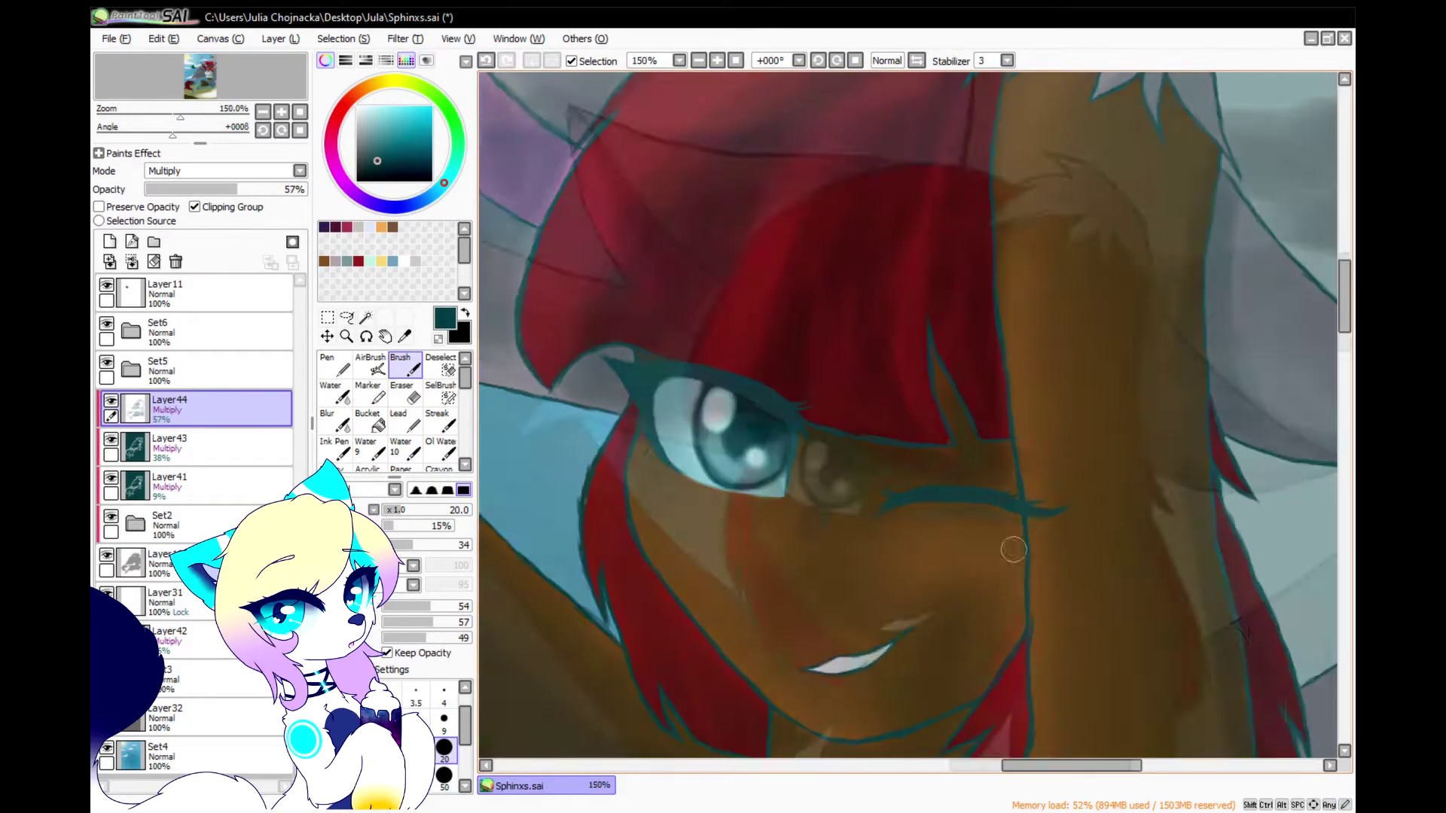
scroll(897, 736, up, 2)
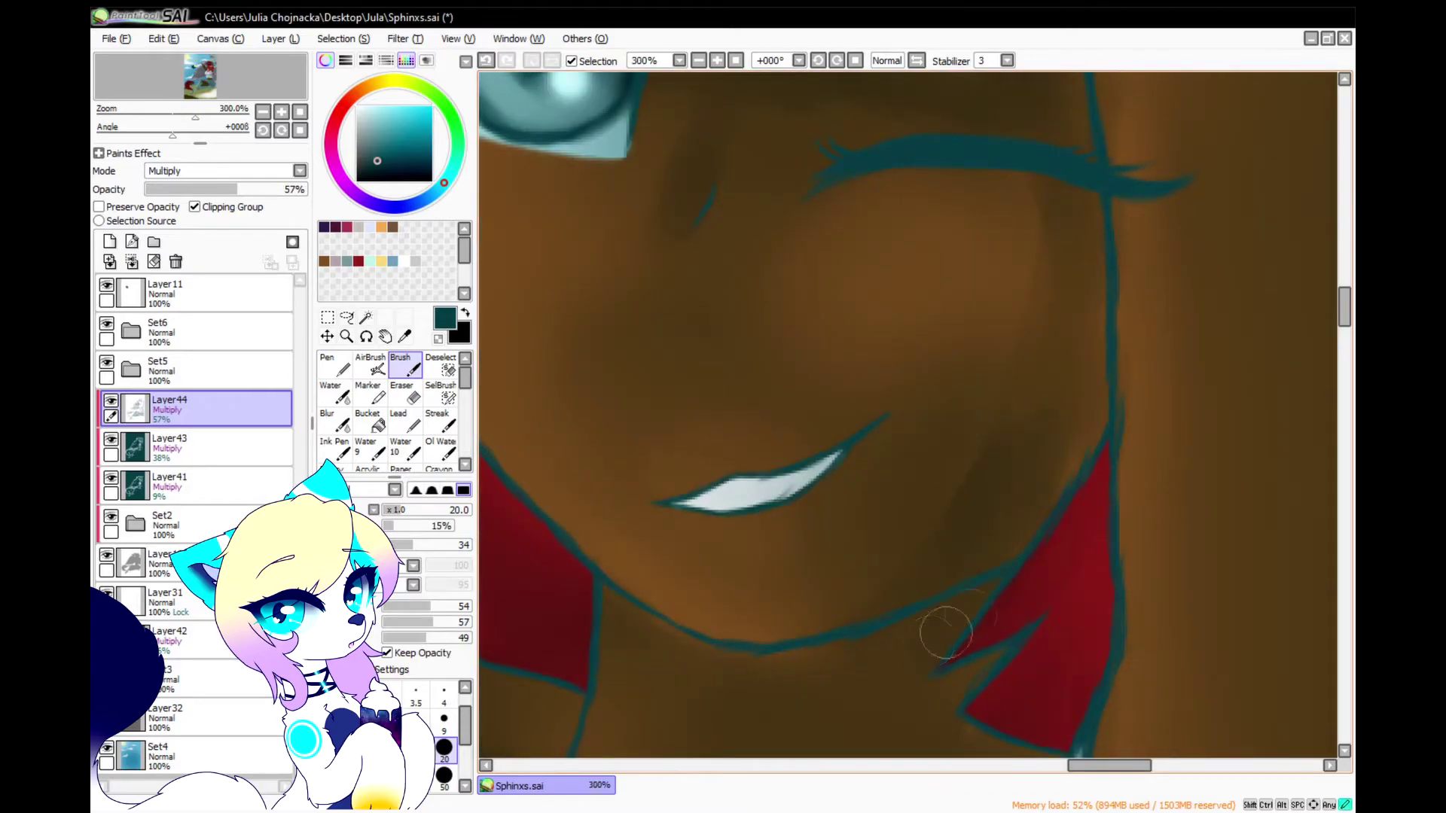
Shade the brown neck under the chin at size 20 and the small red hair lock beside the jaw at size 9
scroll(658, 542, down, 3)
scroll(612, 432, up, 3)
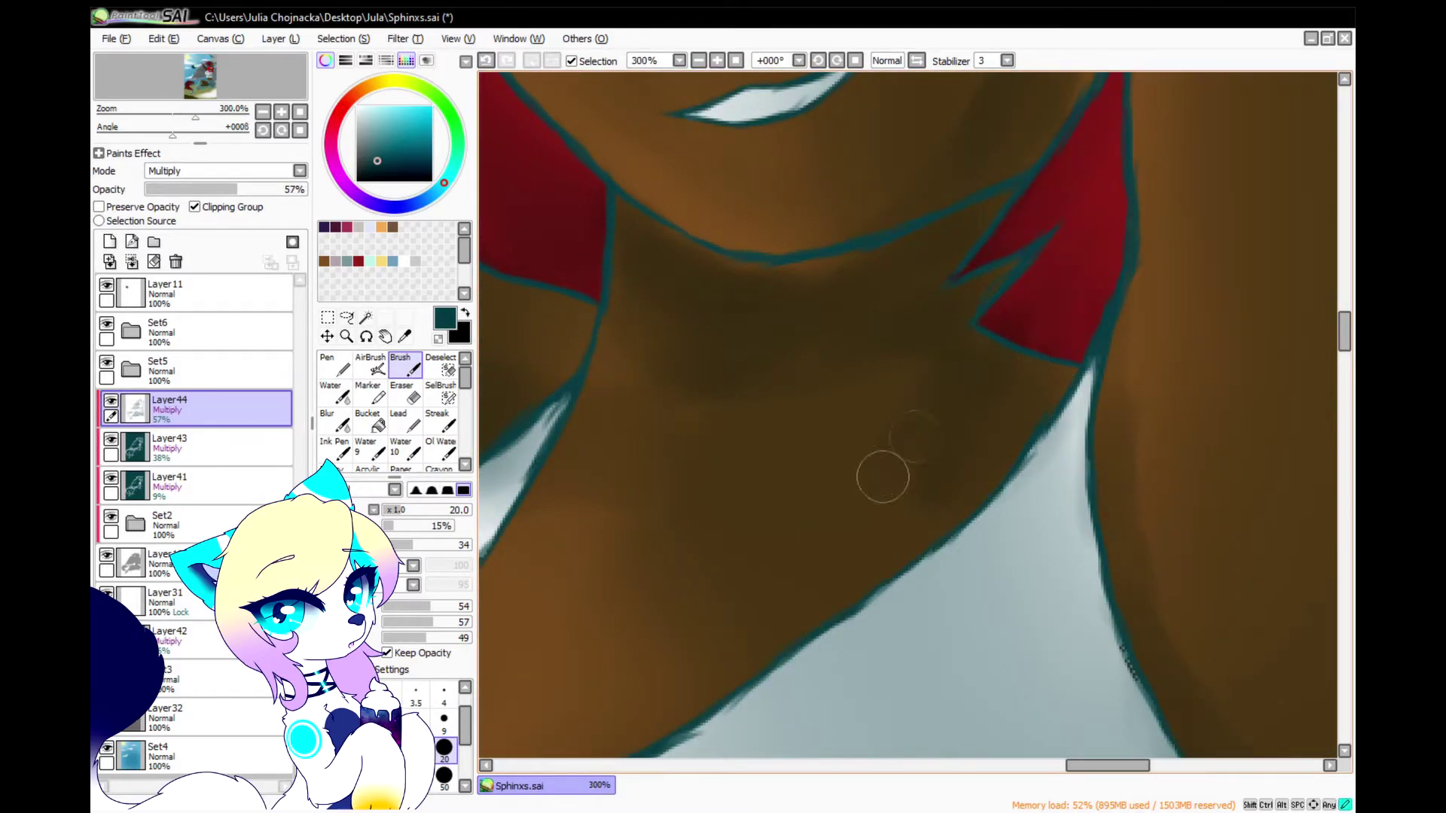
scroll(759, 593, down, 2)
click(445, 719)
scroll(974, 408, up, 3)
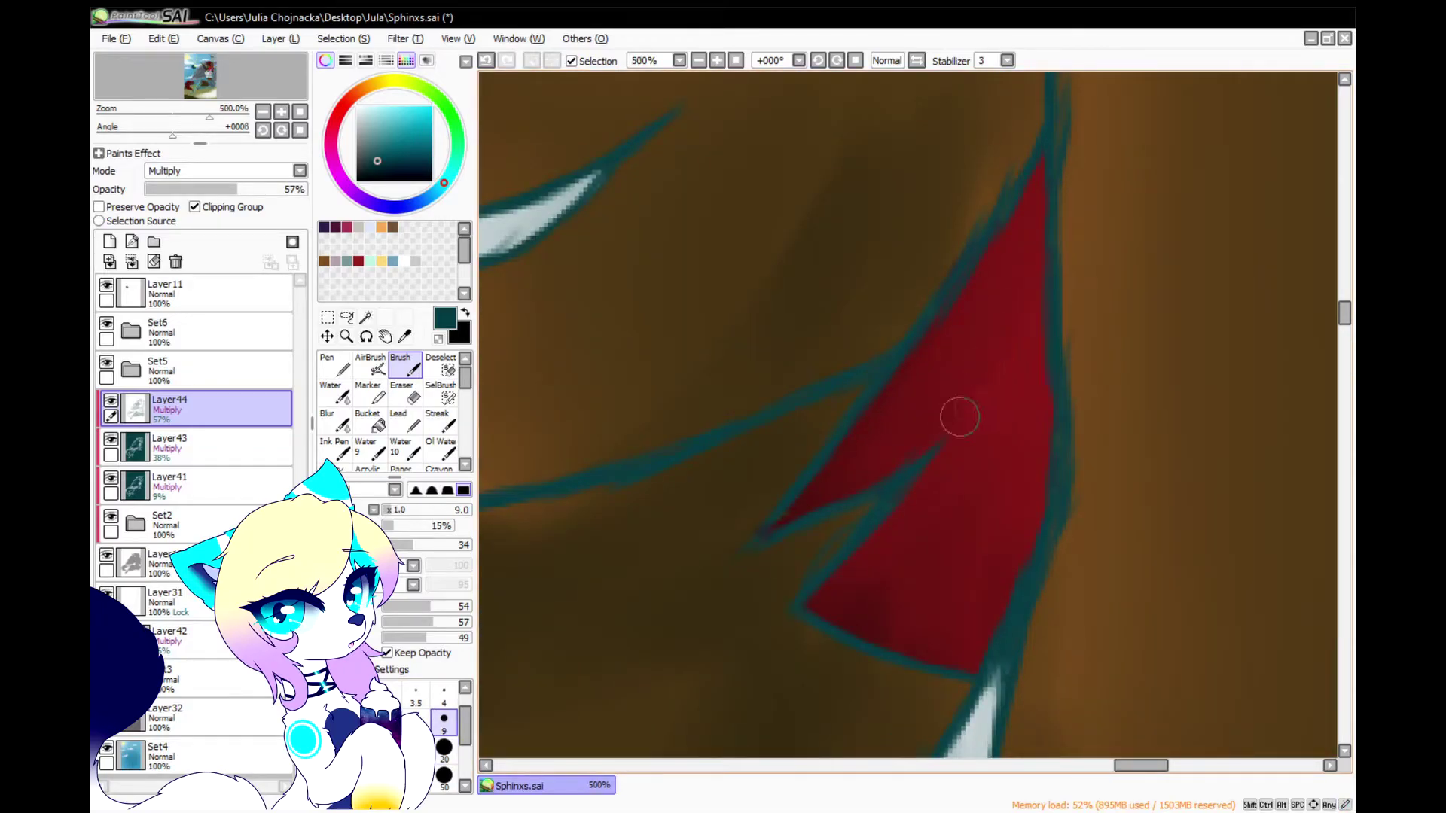
scroll(793, 482, down, 4)
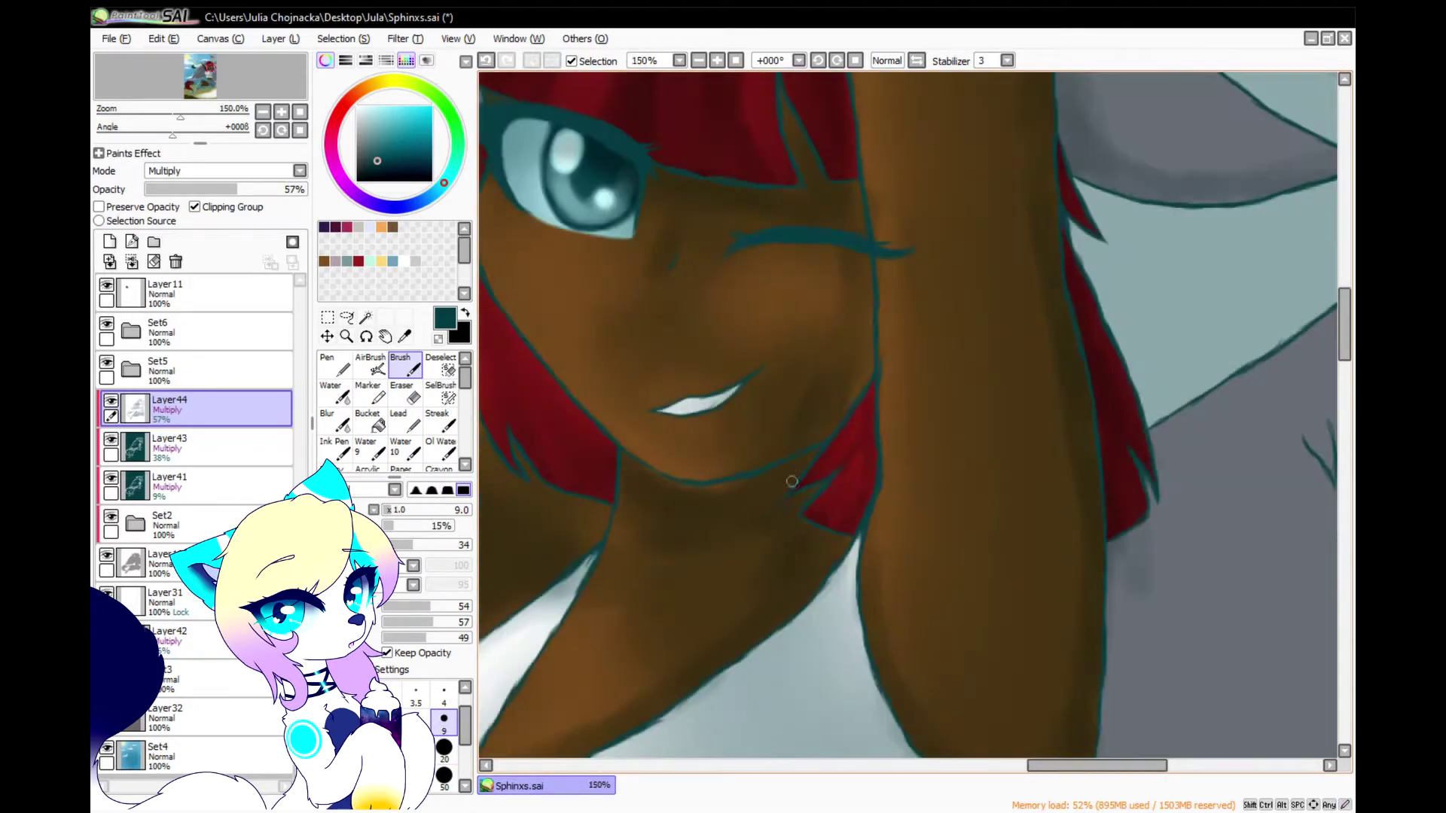
Deepen the shadow on the brown arm raised in front of the face, using brush size 120
click(444, 747)
scroll(719, 655, down, 2)
scroll(668, 721, up, 1)
scroll(445, 776, down, 1)
click(444, 775)
mouse_move(983, 529)
mouse_down()
mouse_move(952, 691)
mouse_move(926, 399)
mouse_move(932, 172)
mouse_move(941, 460)
mouse_up()
drag(902, 181, 897, 200)
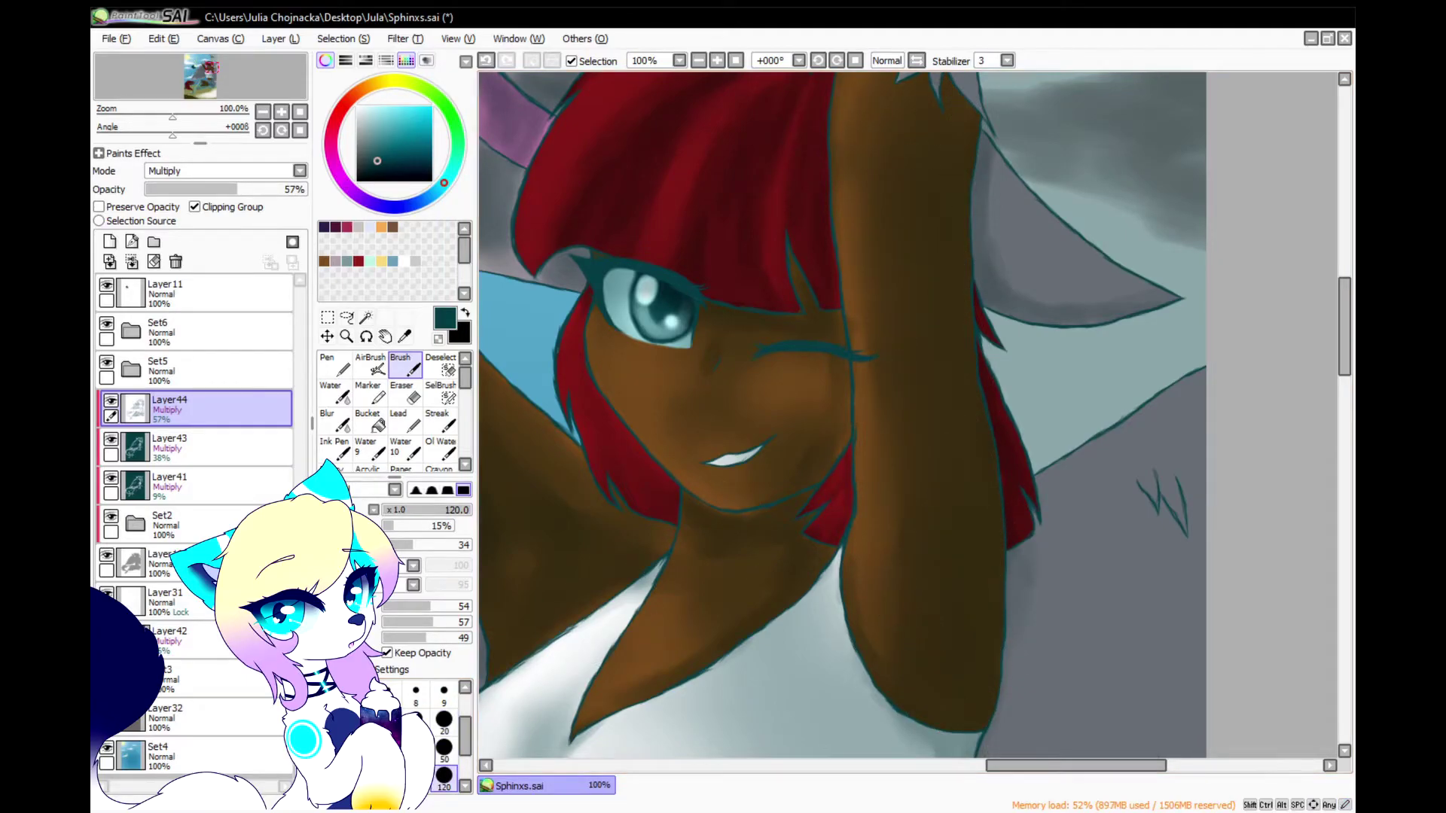
Shade the grey fur tuft atop the raised arm and the brown area beneath it, using brush sizes 9 and 4
click(417, 721)
scroll(670, 612, down, 1)
scroll(867, 192, up, 5)
mouse_move(994, 709)
mouse_down()
mouse_move(889, 530)
mouse_move(804, 462)
mouse_move(810, 423)
mouse_move(604, 471)
mouse_up()
scroll(800, 373, down, 2)
mouse_move(768, 399)
mouse_down()
mouse_move(682, 413)
mouse_move(723, 378)
mouse_move(768, 368)
mouse_up()
key([)
key([)
key([)
key([)
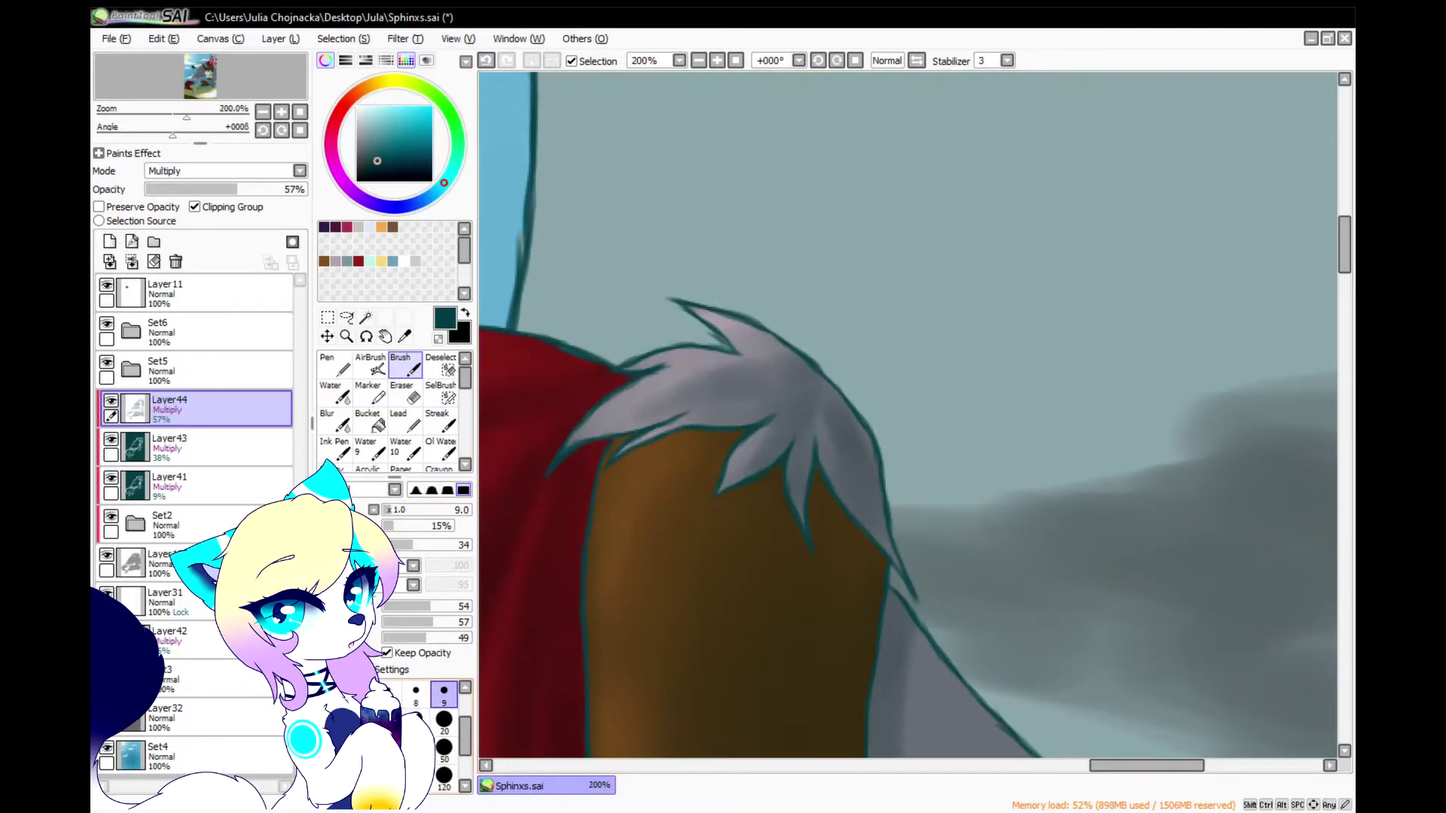
key([)
key([)
key([)
key([)
key([)
scroll(640, 397, up, 3)
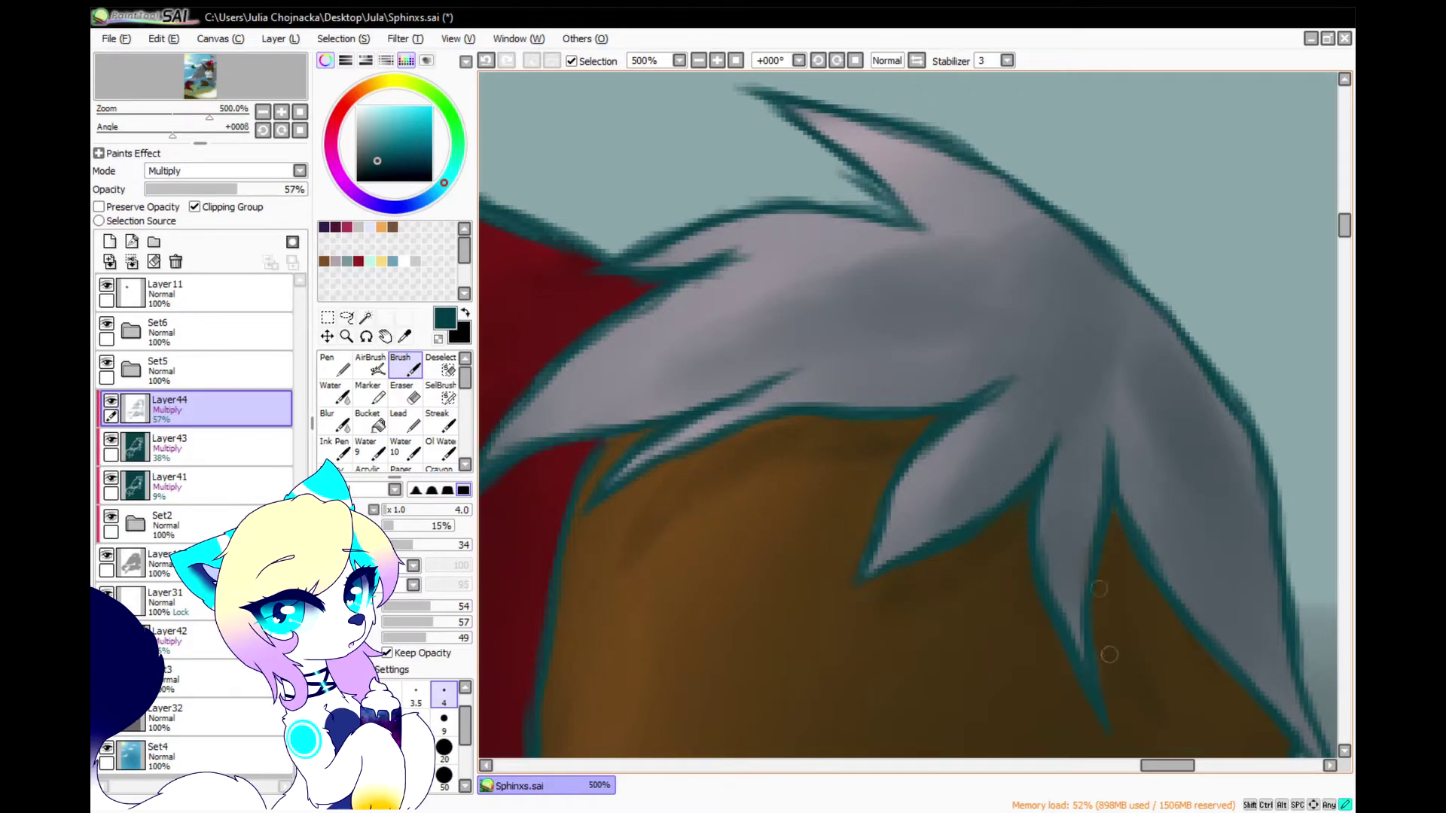
Shade the grey ear behind the raised arm at brush size 50
scroll(1137, 552, down, 6)
key(])
key(])
key(])
key(])
key(])
key(])
key(])
key(])
key(])
key(])
key(])
key(])
key(])
key(])
key(])
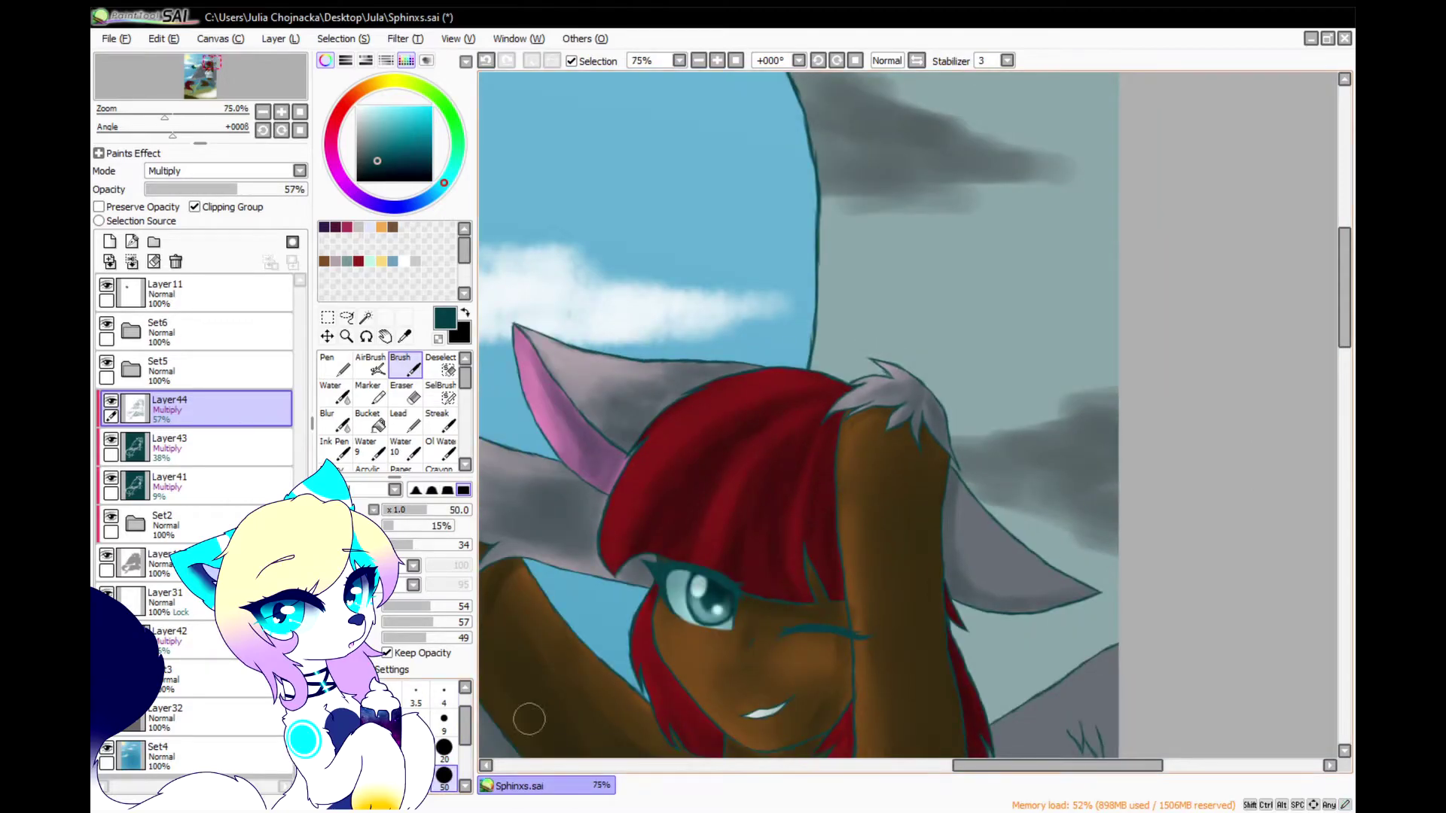
scroll(973, 533, up, 2)
drag(973, 533, 1000, 597)
scroll(969, 604, down, 3)
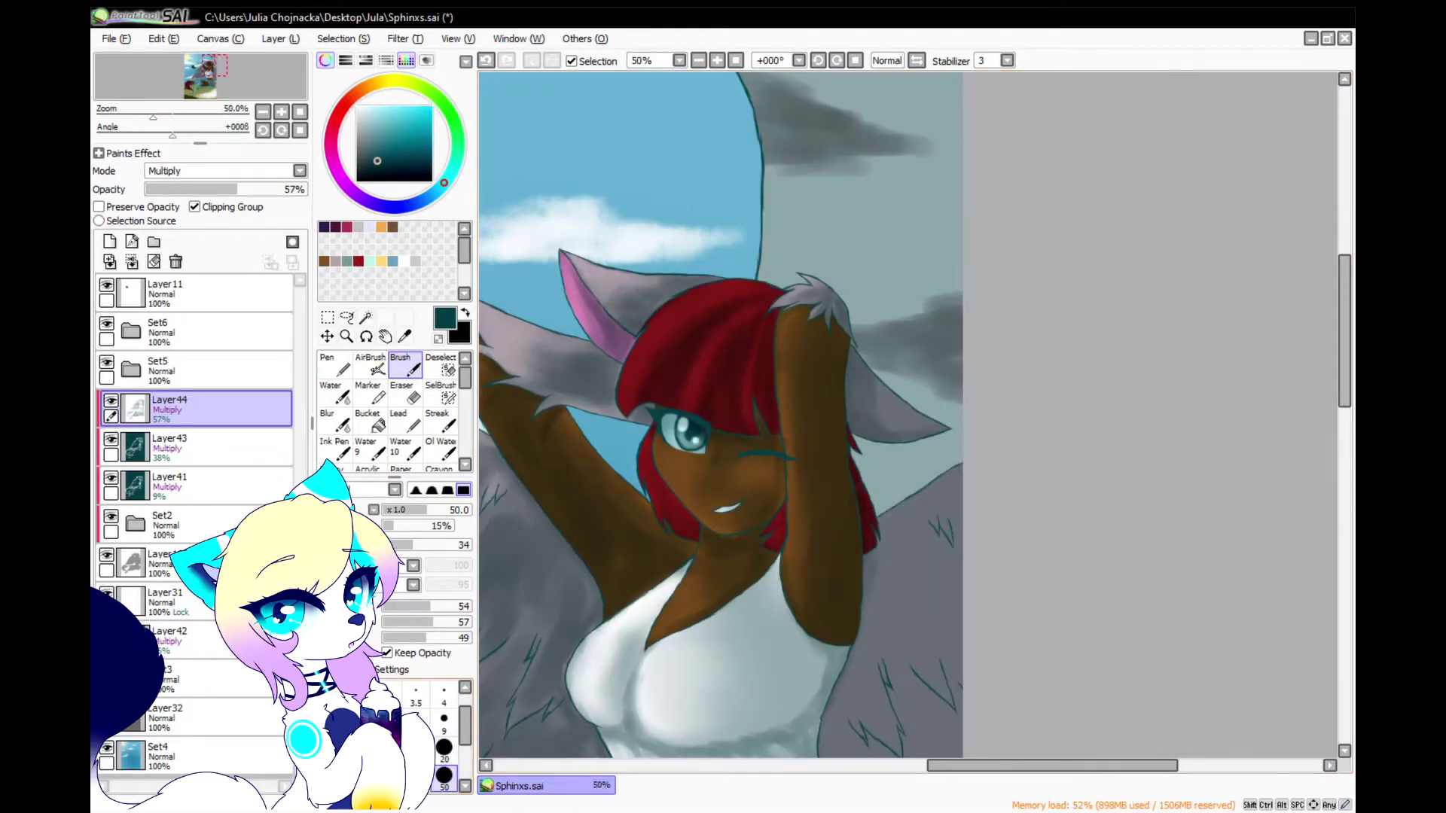
Brush a cast shadow on the grey wing along the edges of the raised arm and white top at size 35
key([)
key([)
scroll(738, 339, down, 2)
scroll(787, 546, up, 4)
mouse_move(868, 675)
mouse_down()
mouse_move(792, 627)
mouse_move(759, 430)
mouse_move(870, 191)
mouse_move(835, 173)
mouse_up()
drag(873, 699, 795, 747)
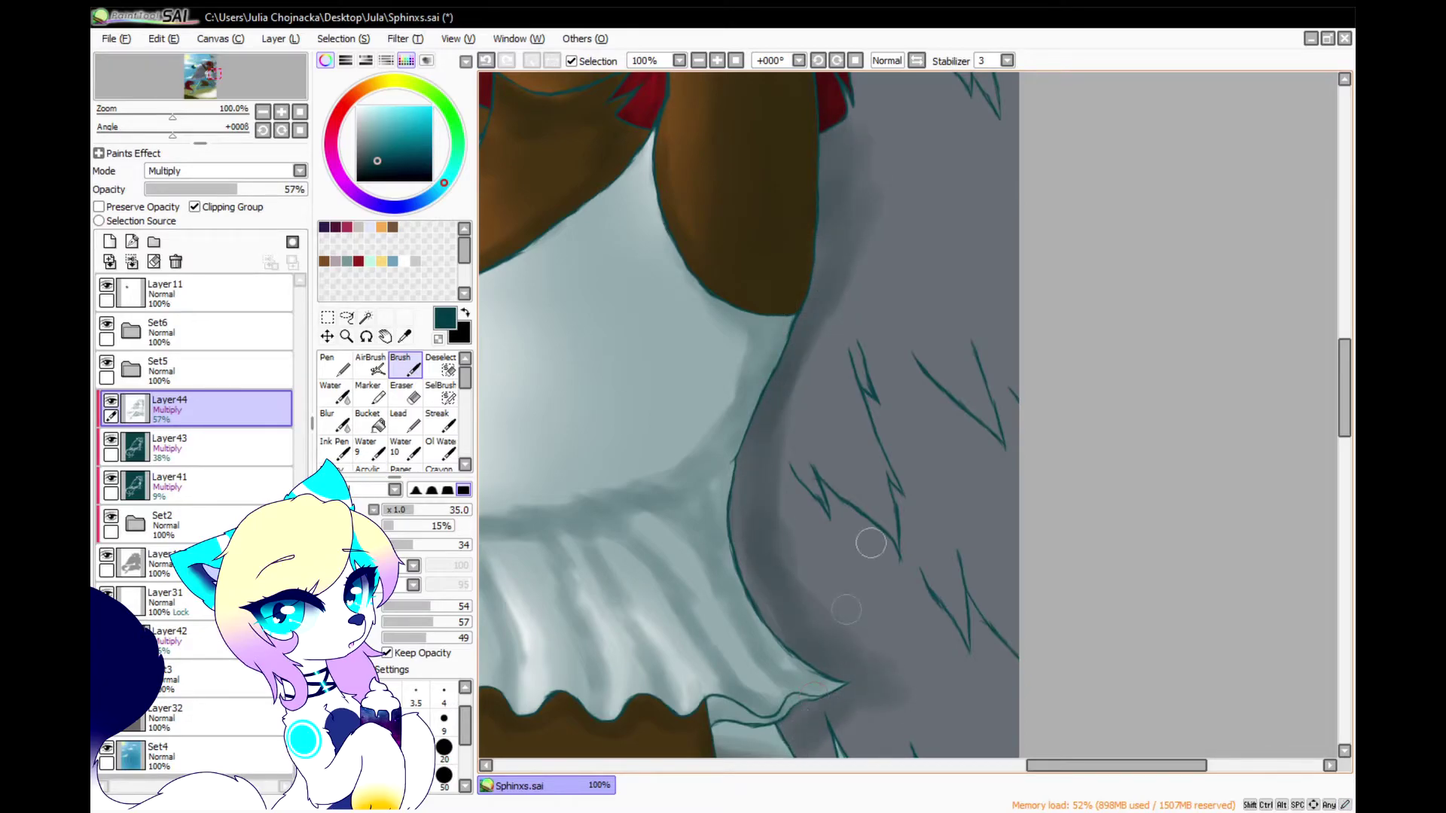
scroll(868, 543, down, 3)
scroll(874, 403, up, 3)
drag(872, 333, 849, 423)
mouse_move(848, 355)
mouse_down()
mouse_move(884, 349)
mouse_move(963, 244)
mouse_up()
Darken the broad area of the grey wing next to the canvas edge at brush size 120
key(])
key(])
key(])
key(])
key(])
key(])
key(])
mouse_move(950, 612)
mouse_down()
mouse_move(931, 389)
mouse_move(960, 264)
mouse_move(959, 581)
mouse_move(871, 613)
mouse_up()
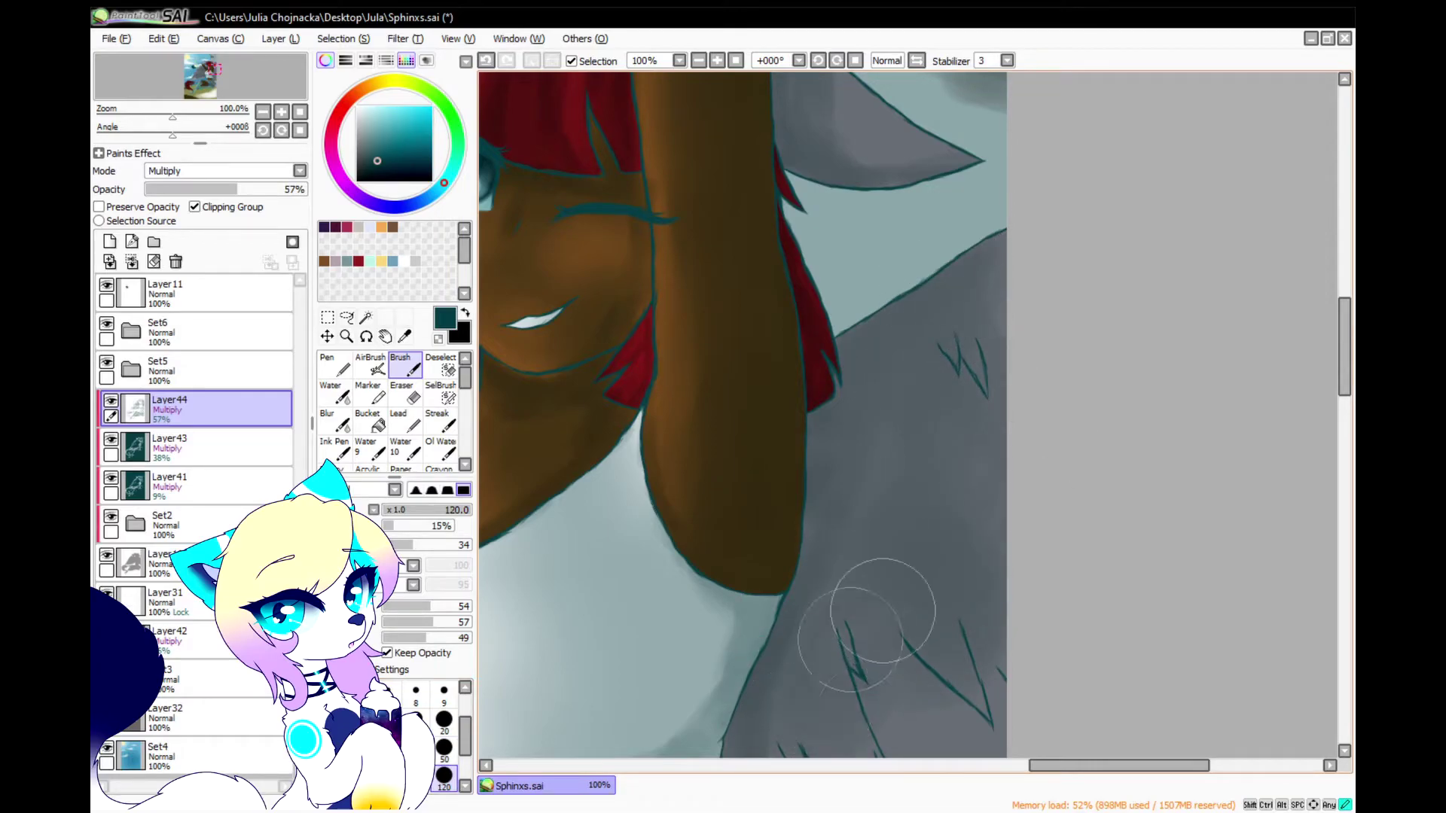
scroll(866, 557, down, 3)
scroll(881, 693, up, 2)
mouse_move(829, 478)
mouse_down()
mouse_move(838, 587)
mouse_move(860, 424)
mouse_move(850, 453)
mouse_move(927, 588)
mouse_up()
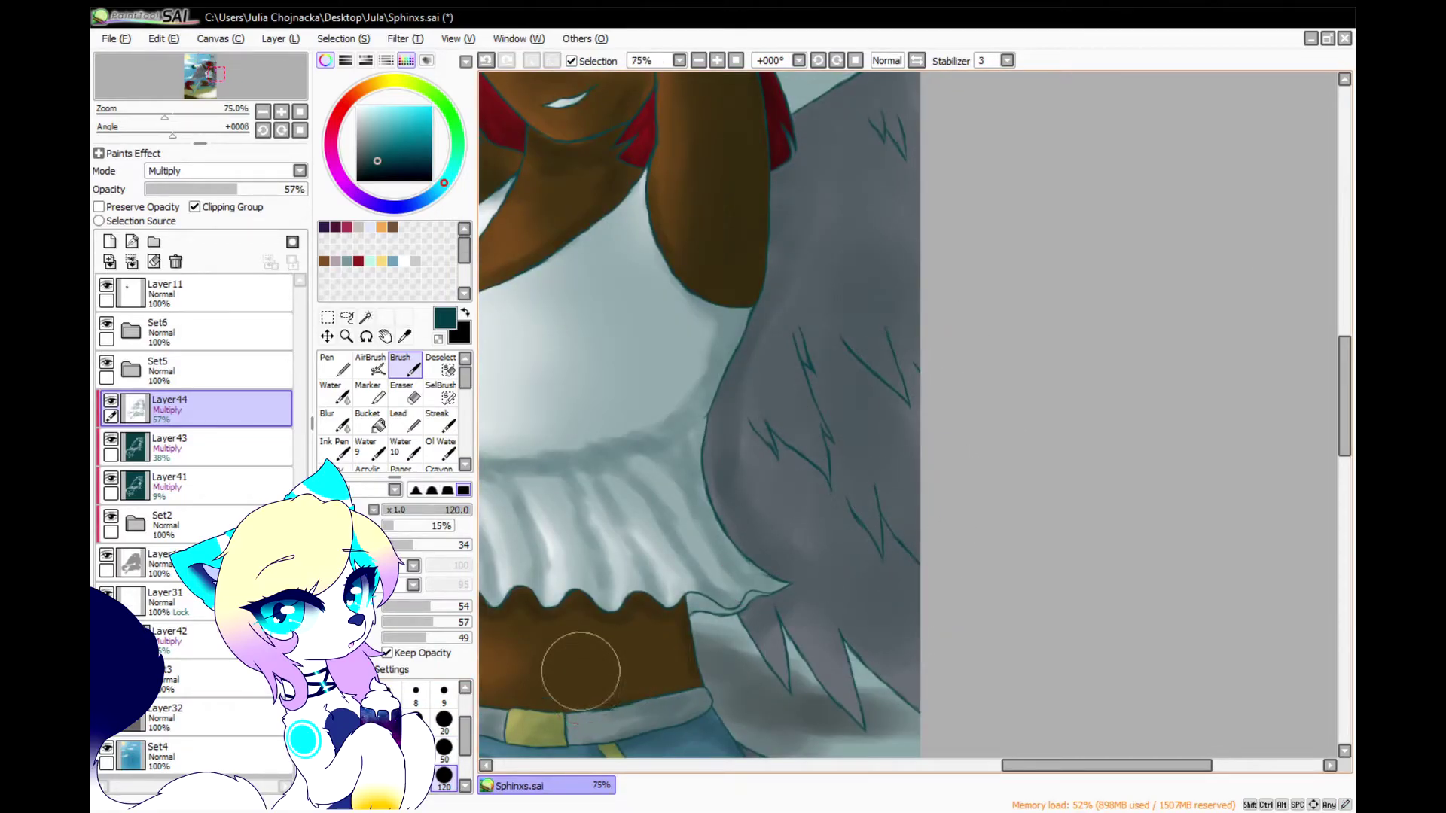
Shade the brown midriff beneath the white top's ruffled hem, using brush size 50
key(bracketleft)
key(bracketleft)
key(bracketleft)
key(bracketleft)
key(bracketleft)
key(bracketleft)
key(bracketleft)
key(bracketleft)
key(bracketleft)
key(bracketleft)
key(bracketleft)
key(bracketleft)
key(bracketleft)
key(bracketleft)
key(bracketleft)
key(plus)
key(bracketright)
key(bracketright)
key(bracketright)
key(bracketright)
key(bracketright)
key(bracketright)
key(bracketright)
key(bracketright)
key(bracketright)
key(bracketright)
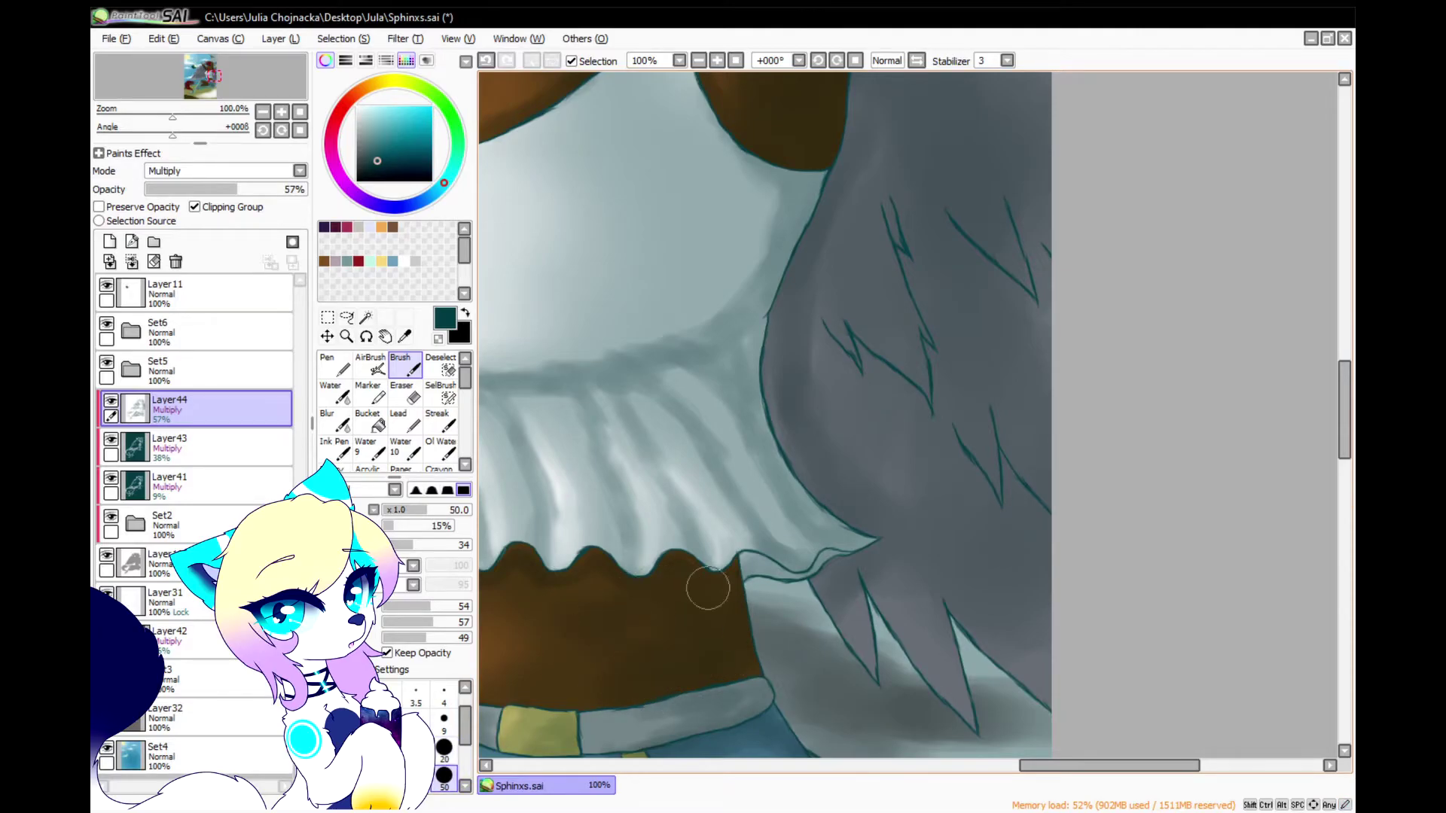
Shade the blue shorts around the yellow strap and the grey tail behind them at brush size 50
scroll(704, 595, down, 3)
drag(708, 599, 692, 404)
scroll(720, 543, up, 3)
mouse_move(785, 518)
mouse_down()
mouse_move(716, 648)
mouse_move(667, 569)
mouse_move(679, 540)
mouse_move(839, 613)
mouse_move(865, 346)
mouse_move(846, 551)
mouse_up()
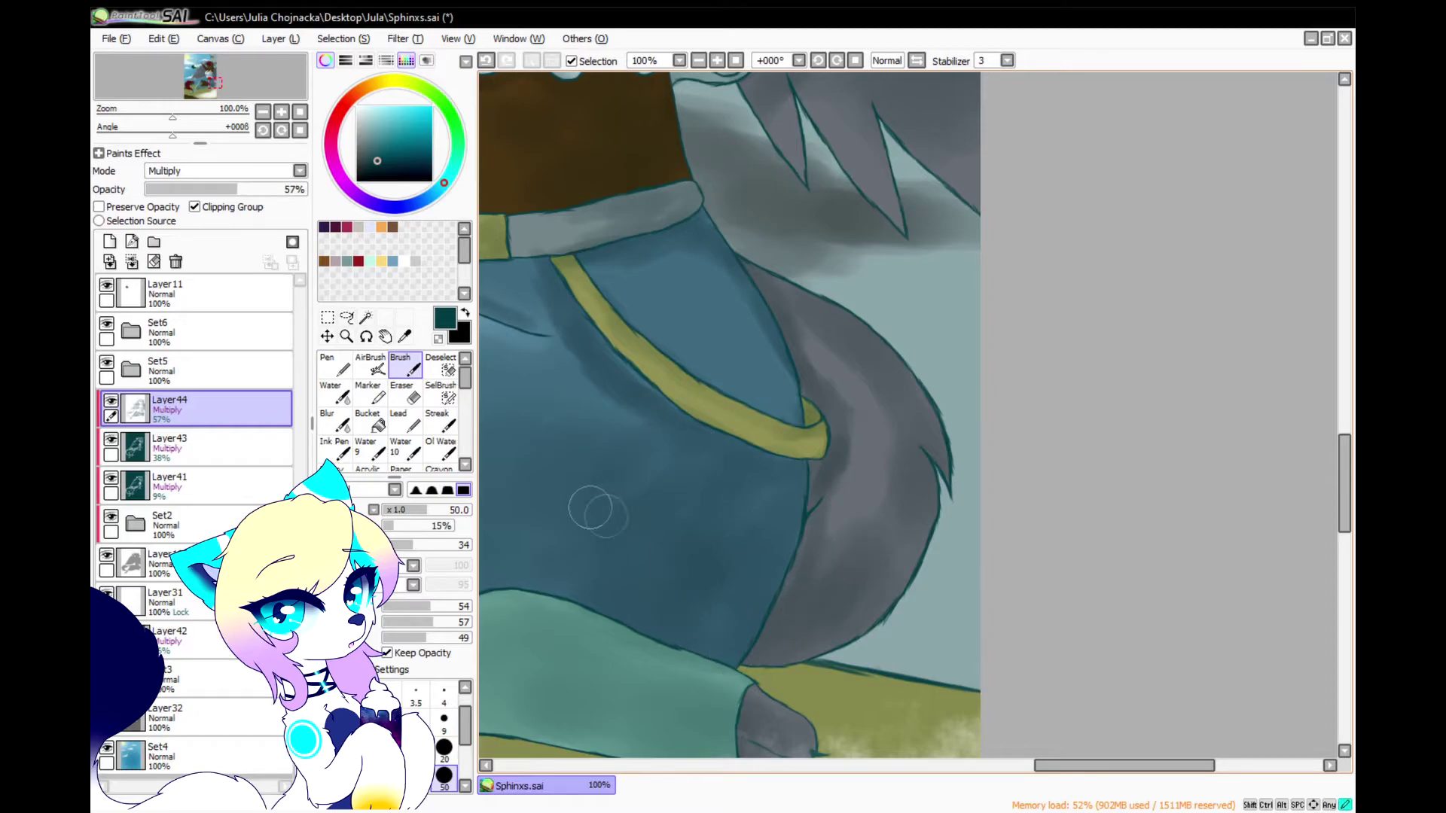
scroll(783, 424, down, 3)
scroll(766, 375, up, 4)
drag(795, 444, 752, 392)
scroll(853, 511, down, 3)
Add fine shadows along the feather lines of the wing beside the white top, using brush size 9
key(bracketleft)
key(bracketleft)
key(bracketleft)
key(bracketleft)
key(bracketleft)
key(bracketleft)
key(bracketleft)
key(bracketleft)
key(bracketleft)
key(bracketleft)
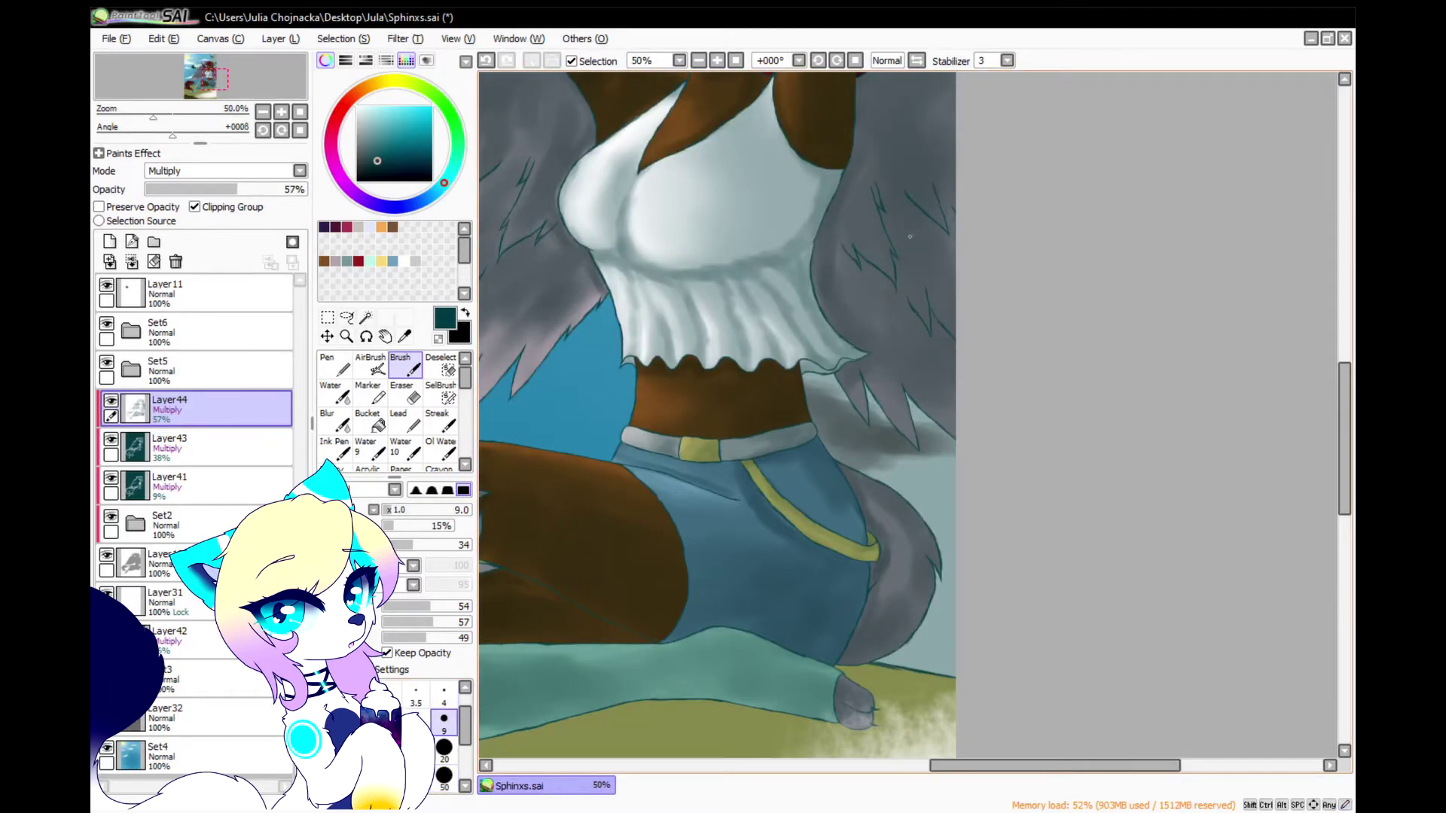
scroll(909, 236, up, 5)
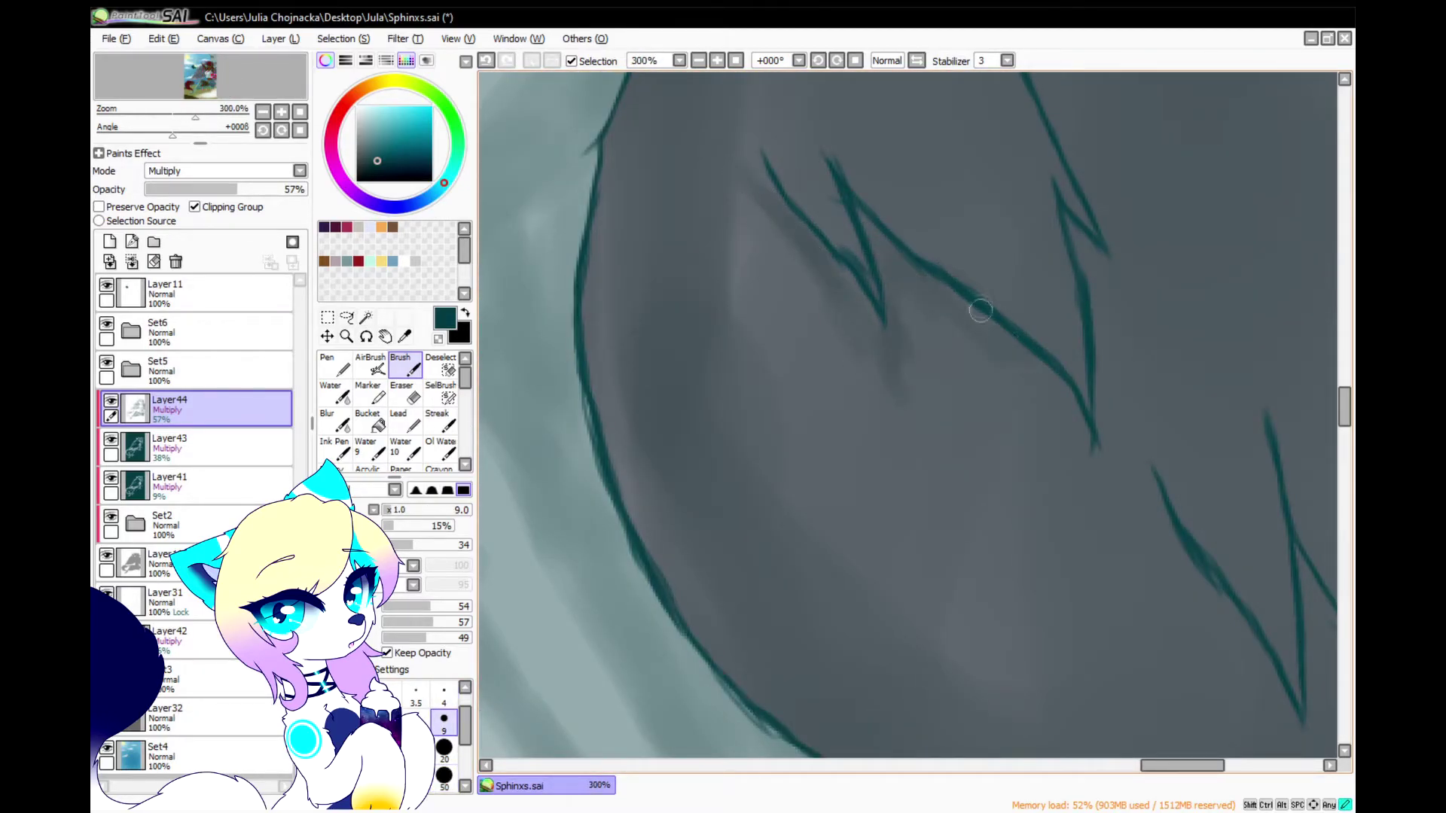
scroll(1102, 325, up, 4)
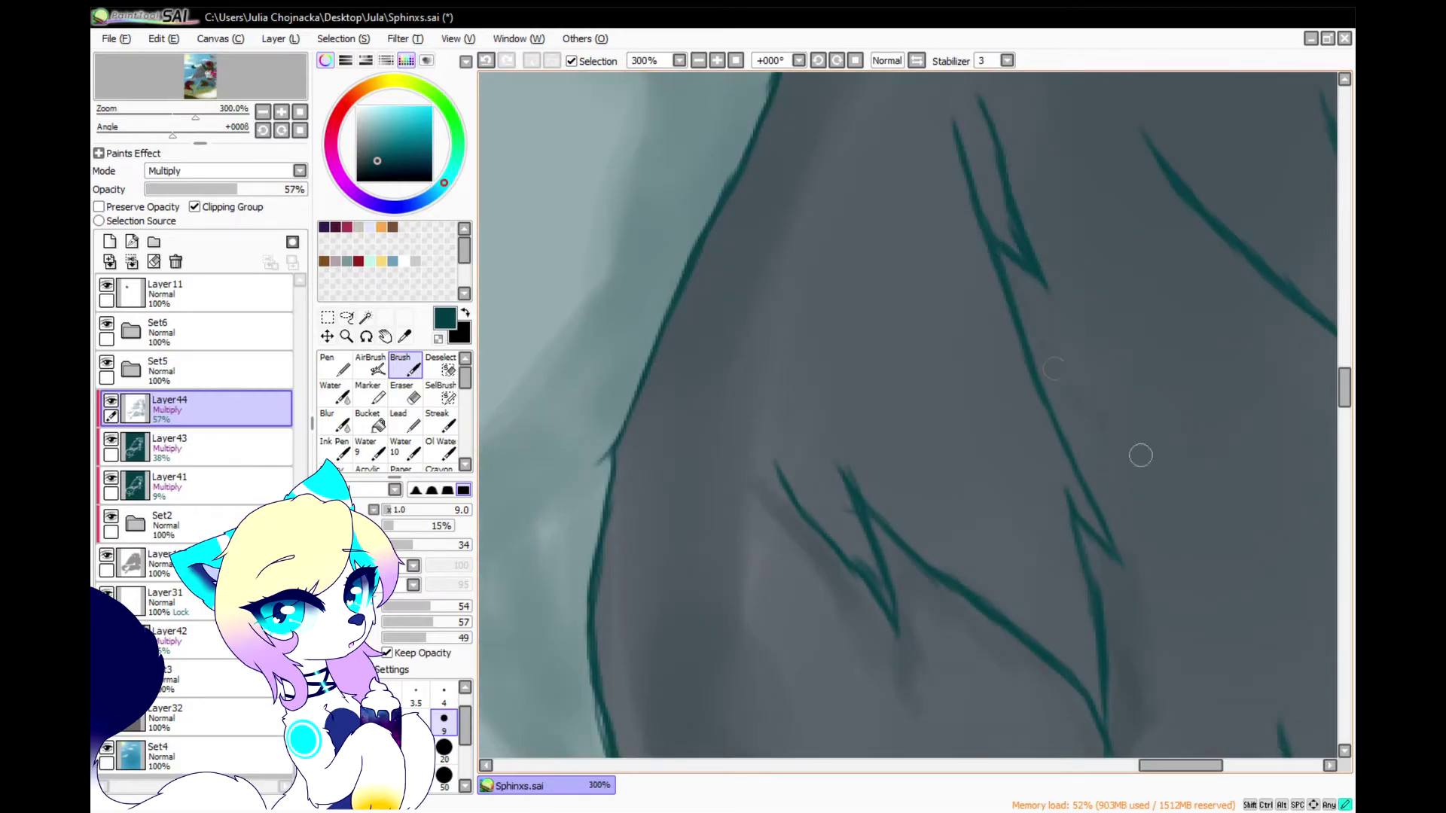
scroll(847, 346, down, 5)
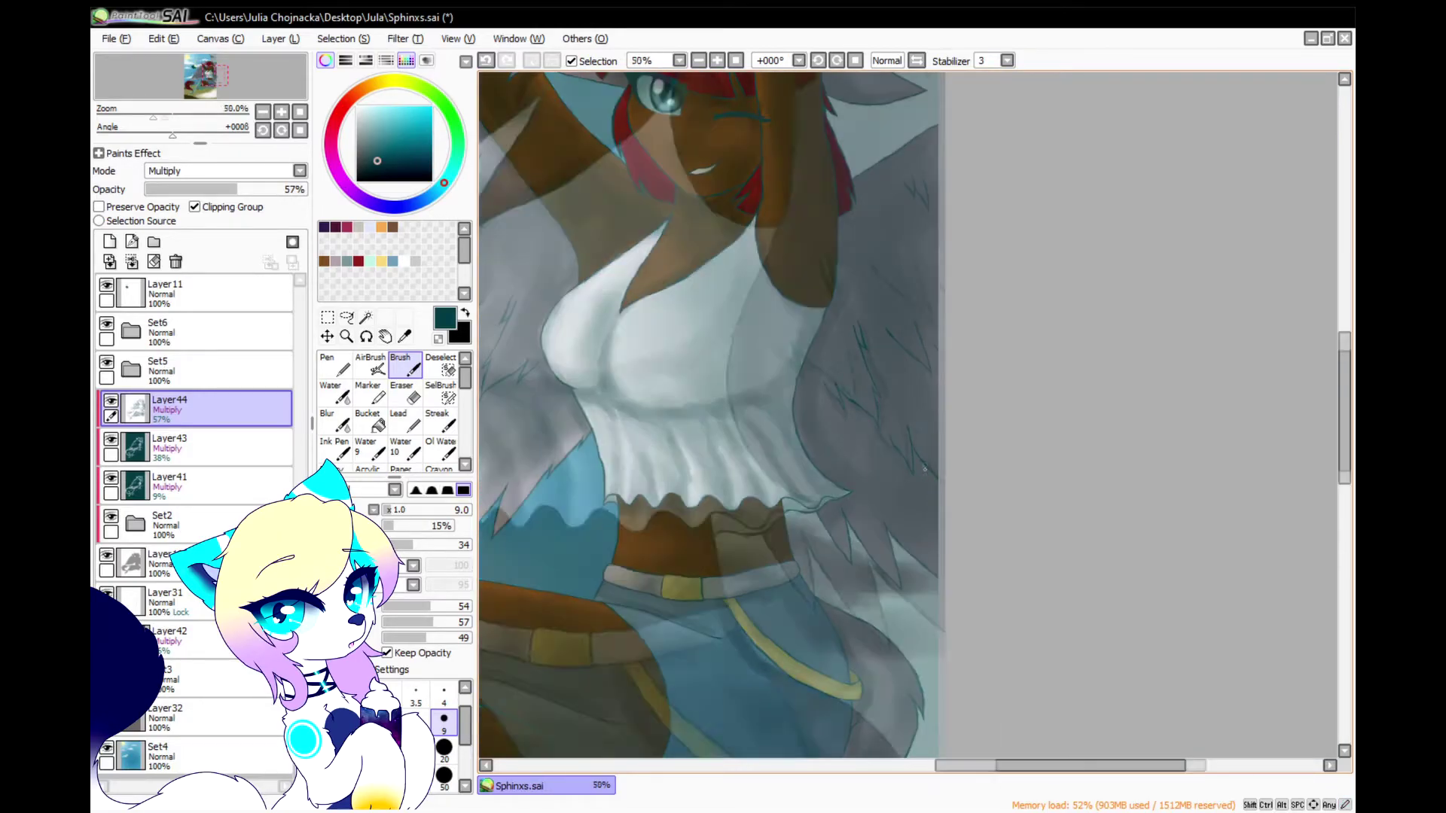
Add size 9 shadows along the remaining feather lines near the canvas edge and the top of the same wing
scroll(914, 448, up, 6)
scroll(897, 522, down, 3)
scroll(744, 370, up, 2)
drag(1020, 649, 942, 427)
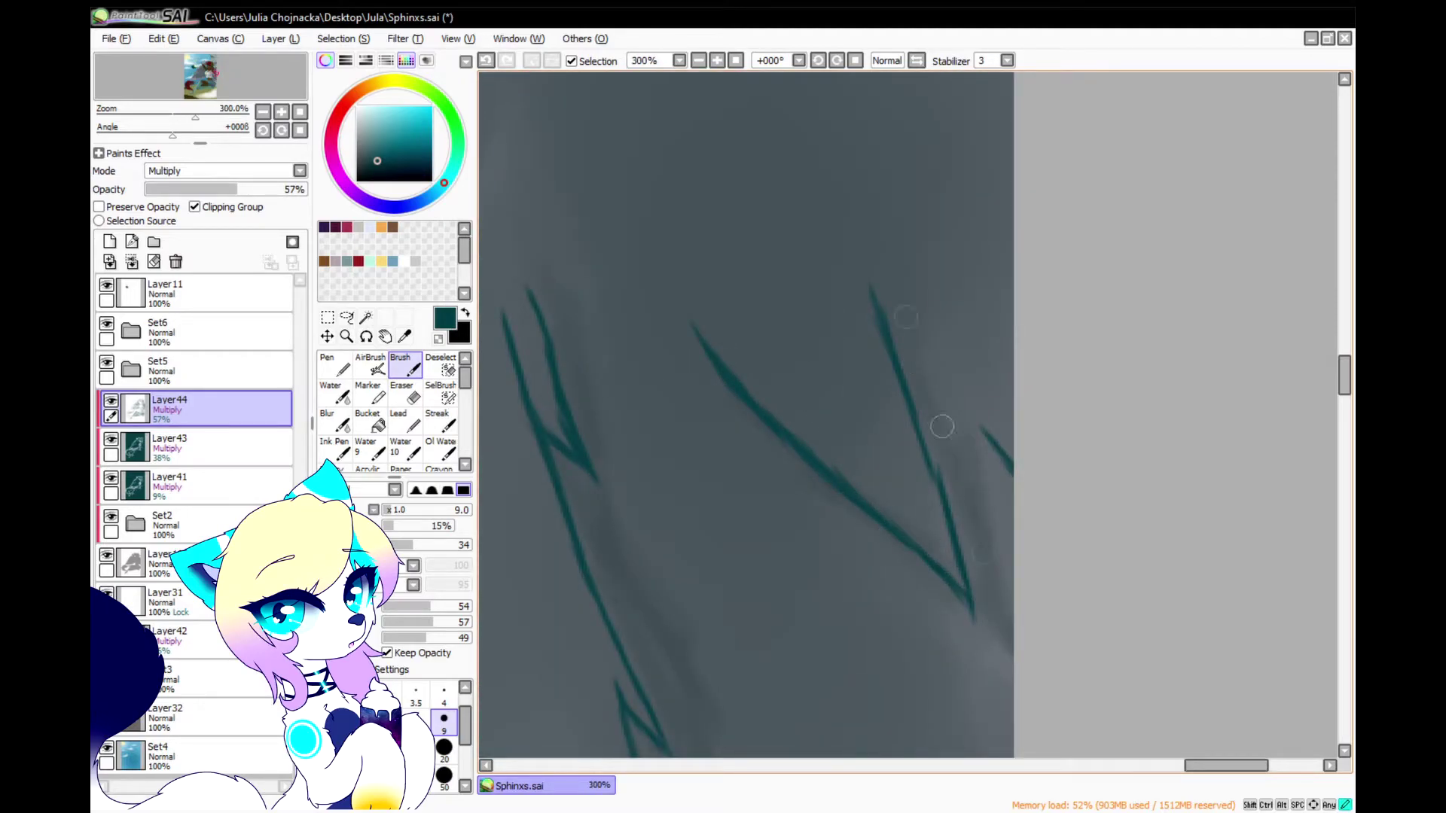
scroll(951, 414, down, 3)
scroll(854, 495, up, 4)
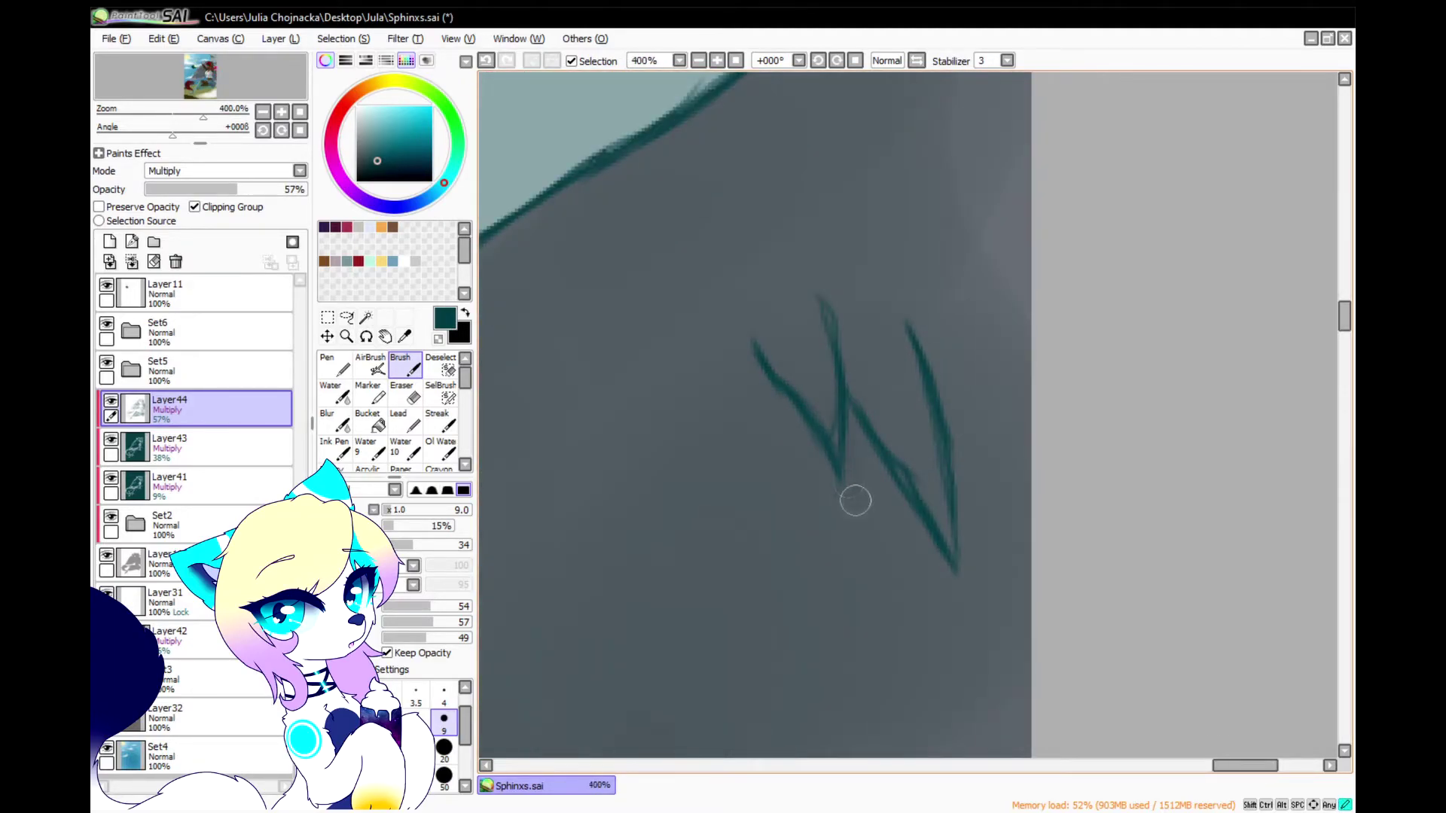
scroll(907, 631, down, 4)
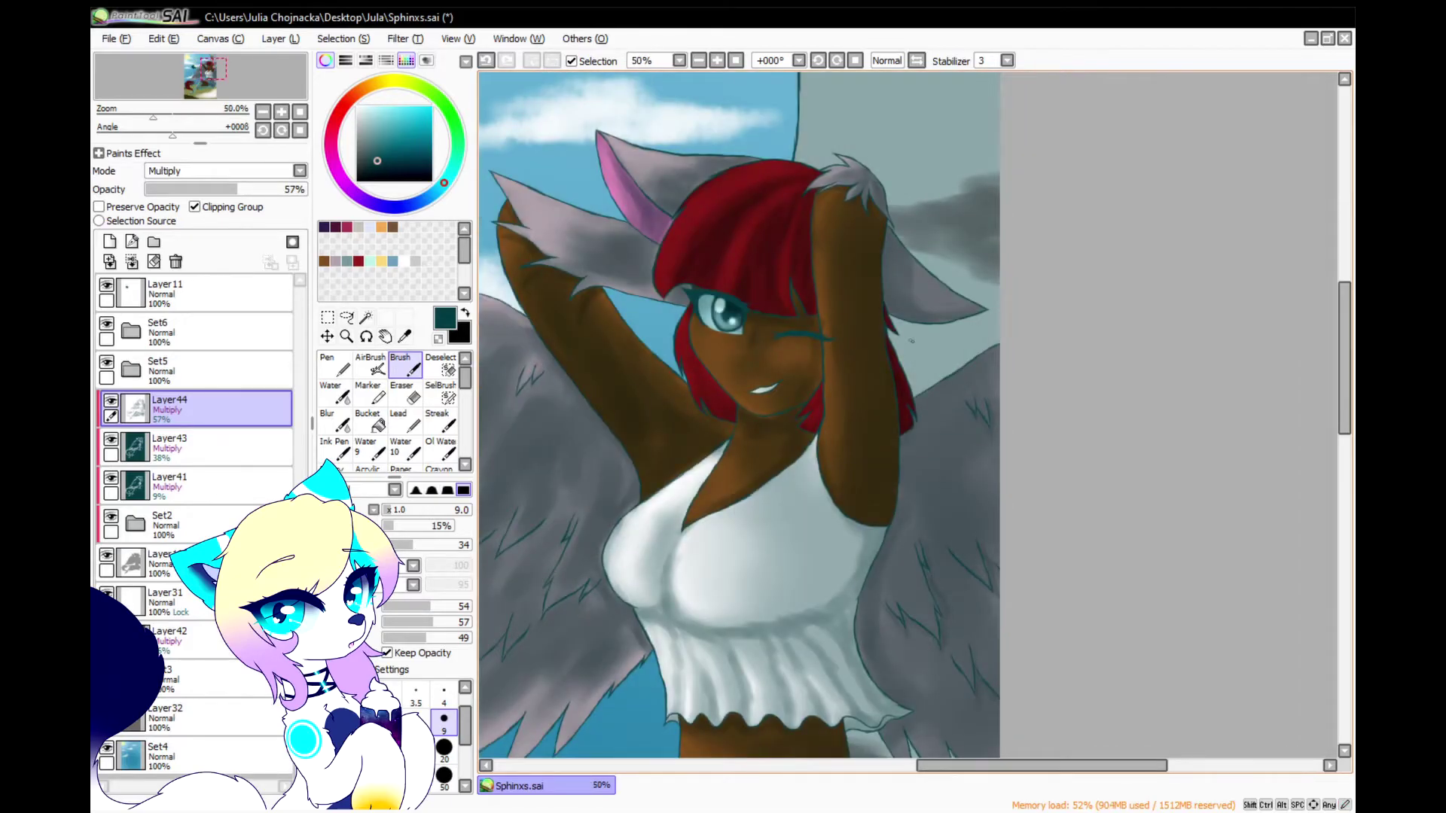
Add size 9 shadows along the lower-middle feather lines of the wing set against the blue sky
scroll(769, 330, up, 3)
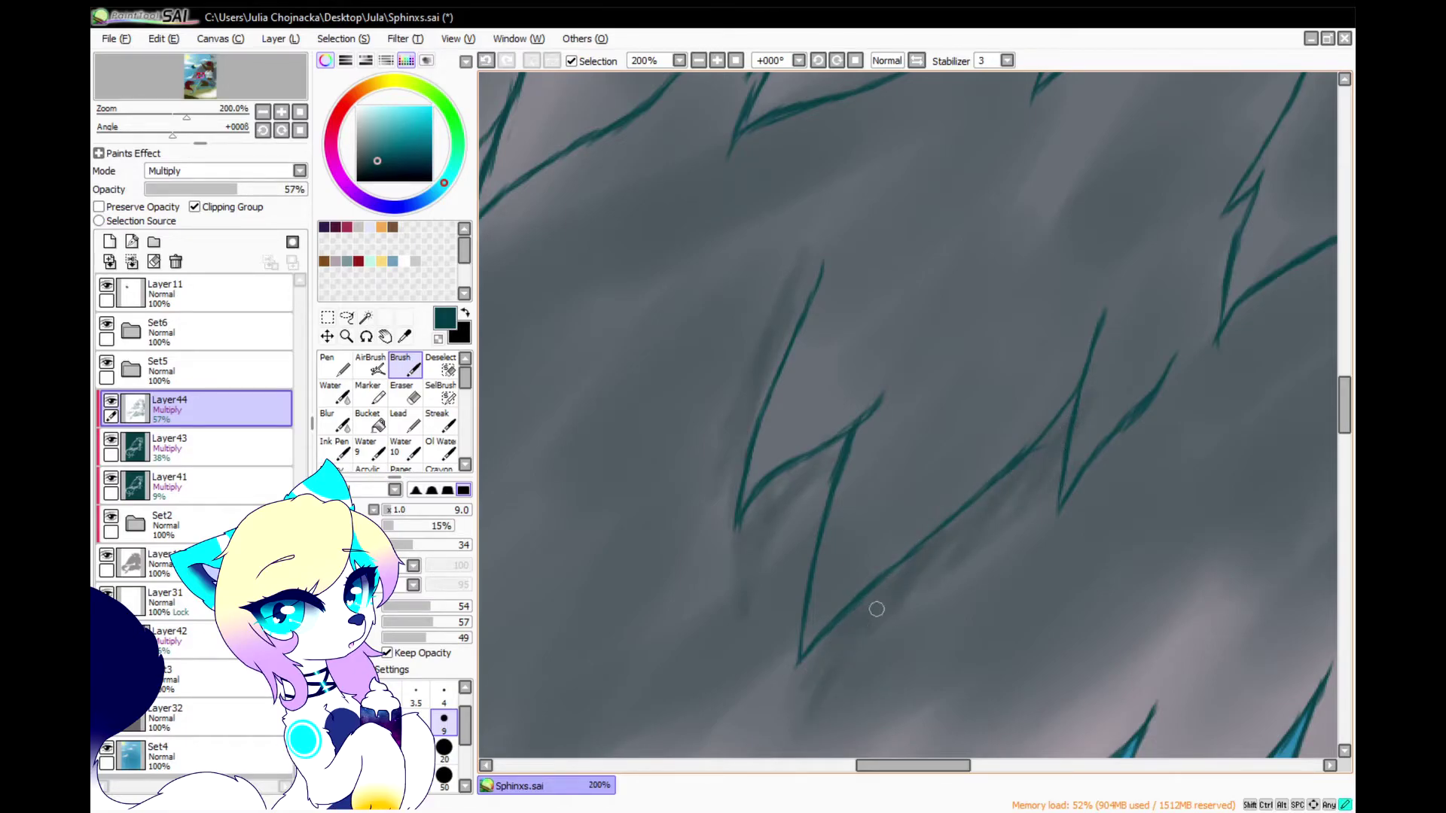
scroll(875, 608, down, 2)
scroll(1022, 478, up, 2)
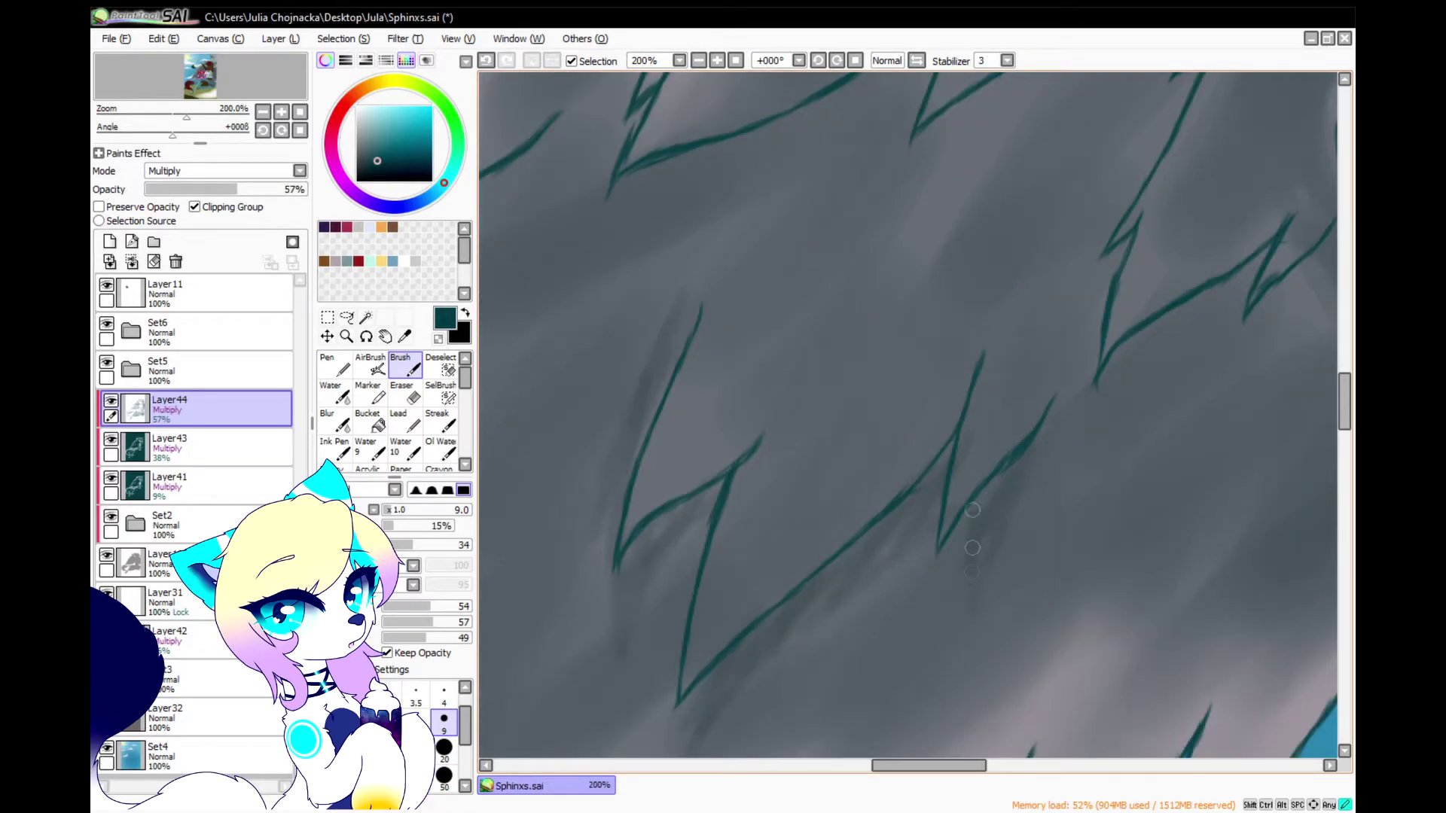
scroll(972, 510, down, 2)
scroll(910, 370, up, 2)
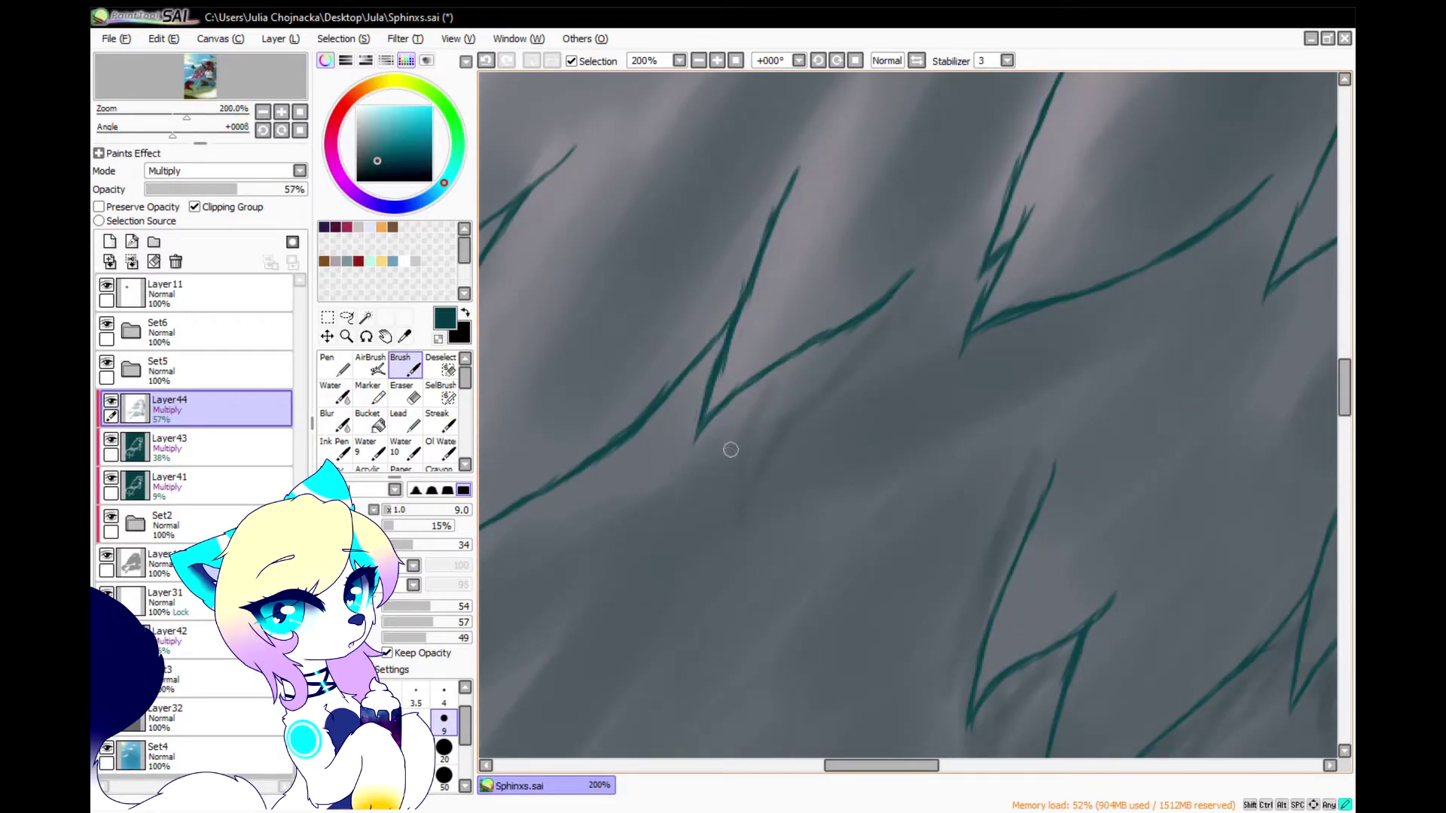
Shade beneath the feather tips along the outer edge of the wing against the blue sky
scroll(1085, 422, down, 2)
scroll(972, 427, up, 2)
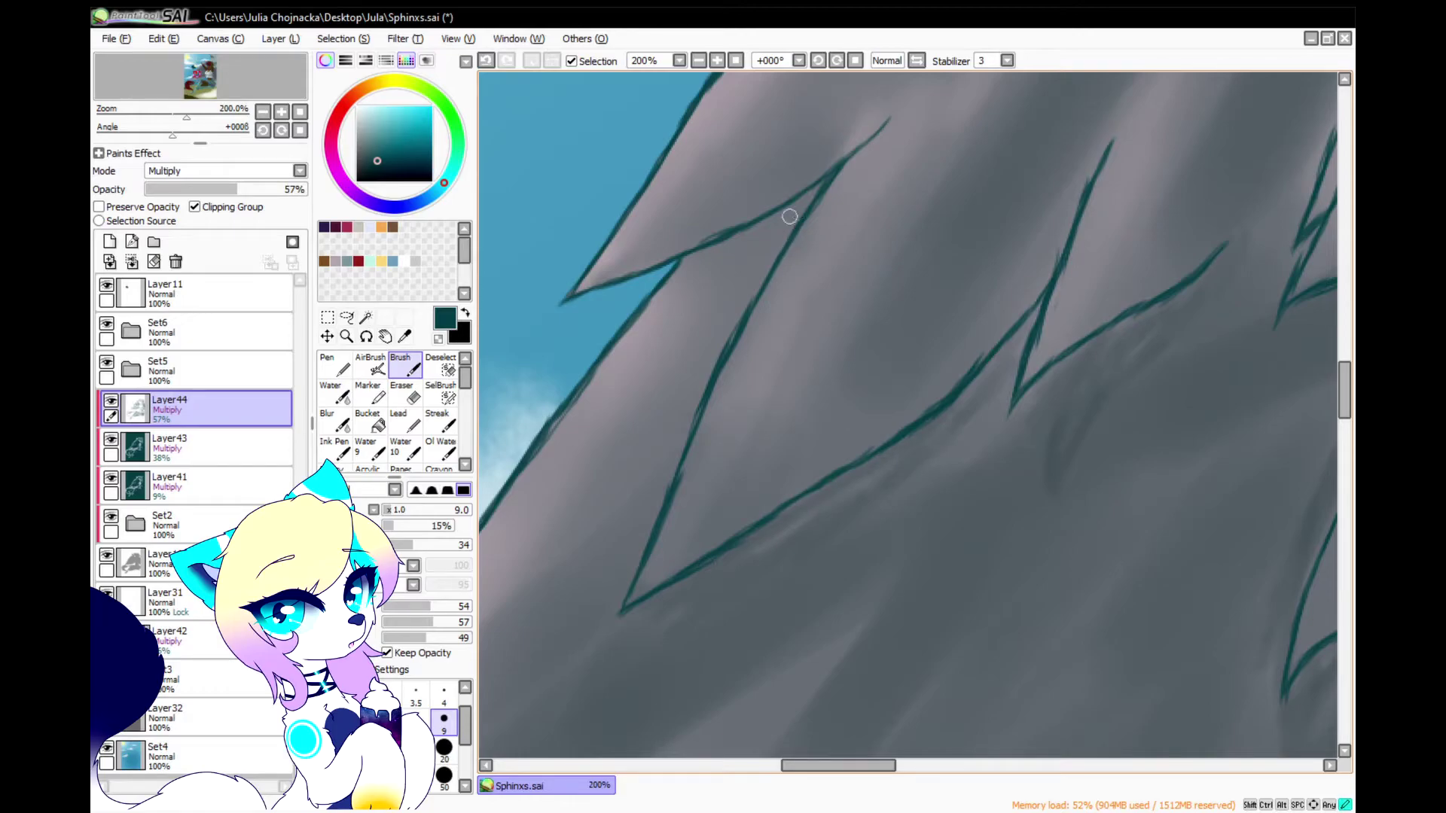
scroll(718, 271, down, 2)
scroll(765, 355, up, 2)
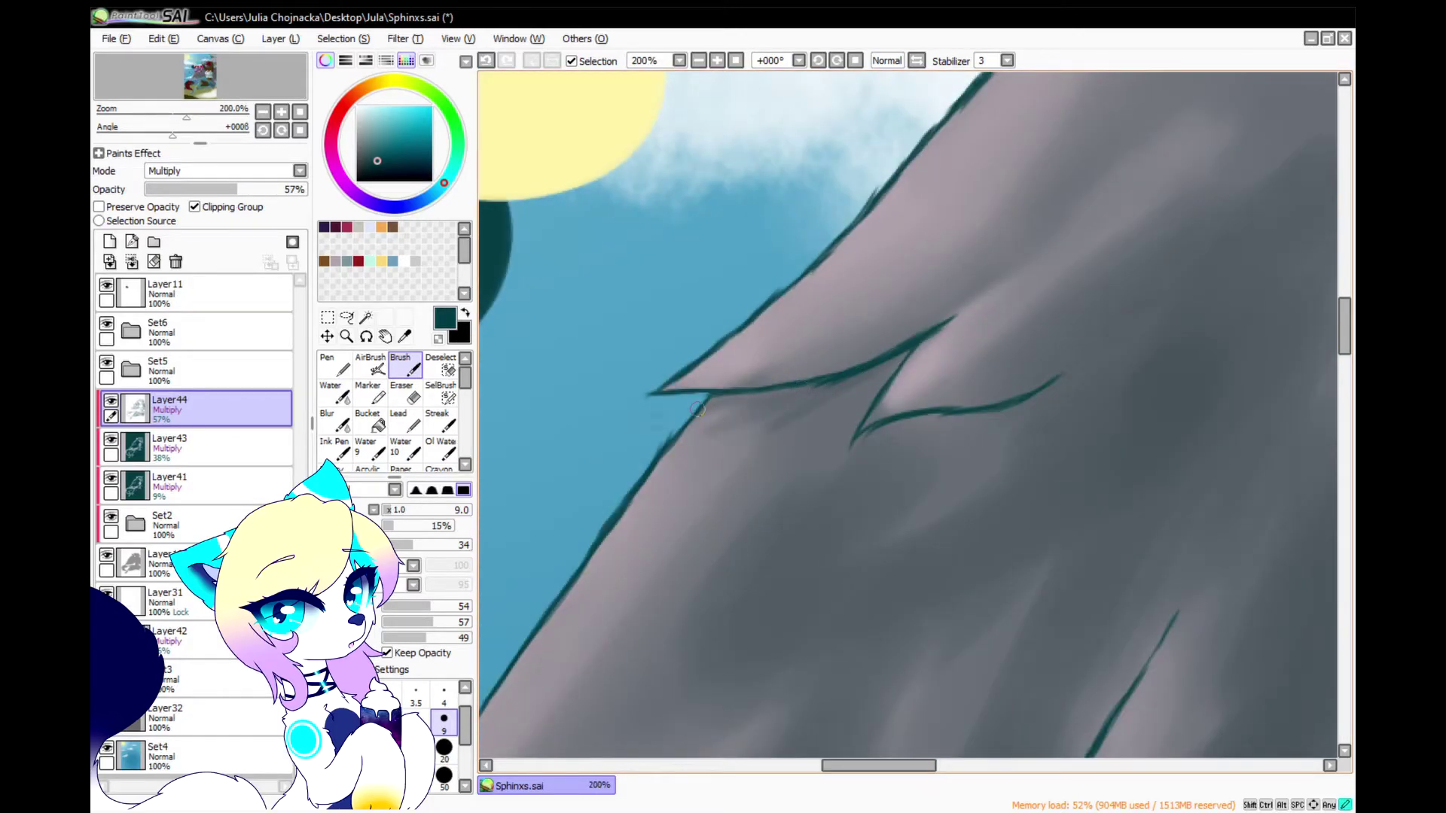
Add shadows around the small feather marks at the top of the wing, near the brown arm
scroll(933, 418, down, 2)
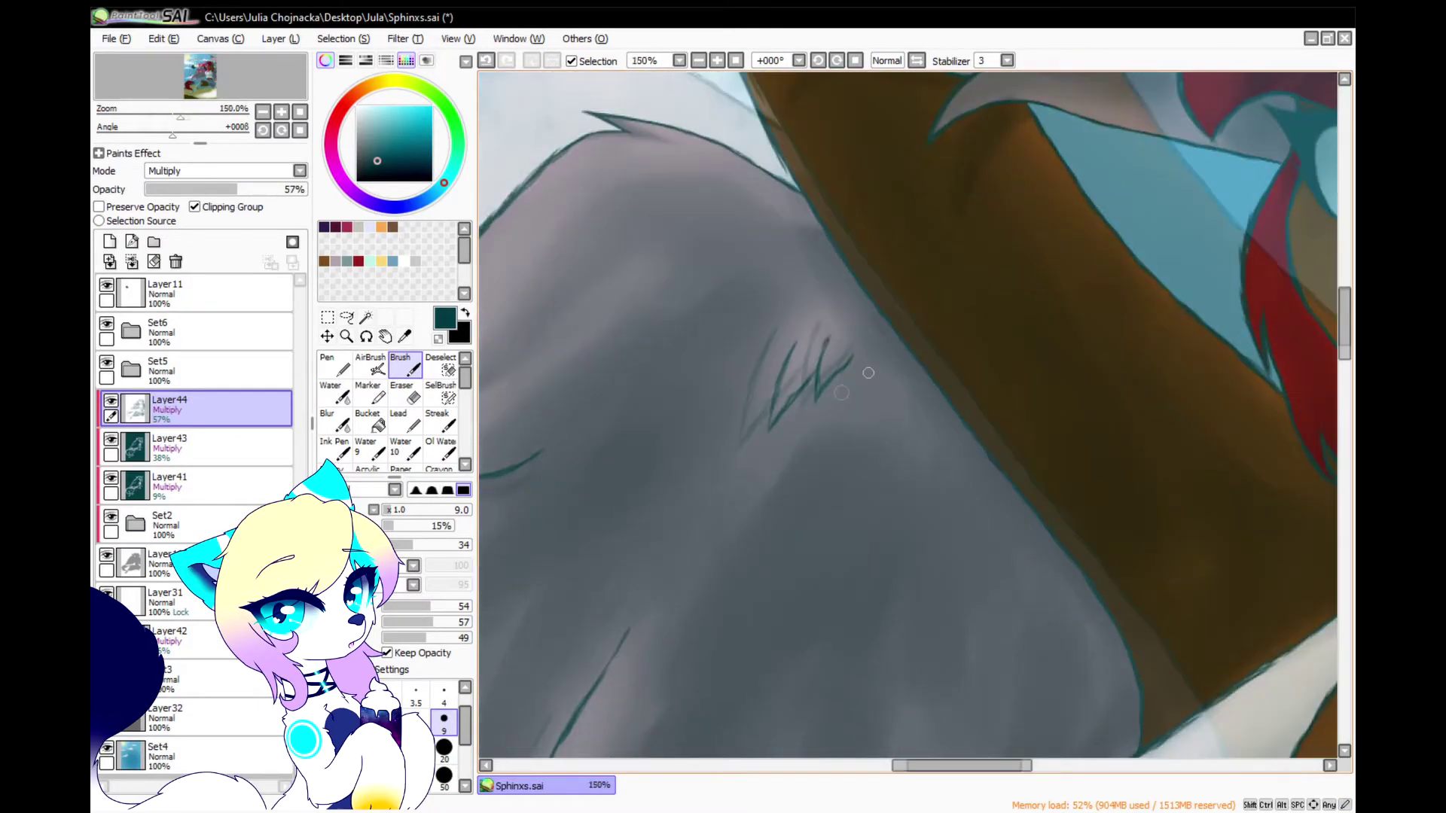
scroll(865, 371, up, 2)
drag(878, 316, 768, 436)
drag(750, 377, 639, 516)
Shade under the wing's central feather lines and those next to the white top at brush size 9
scroll(640, 517, down, 2)
scroll(729, 400, up, 2)
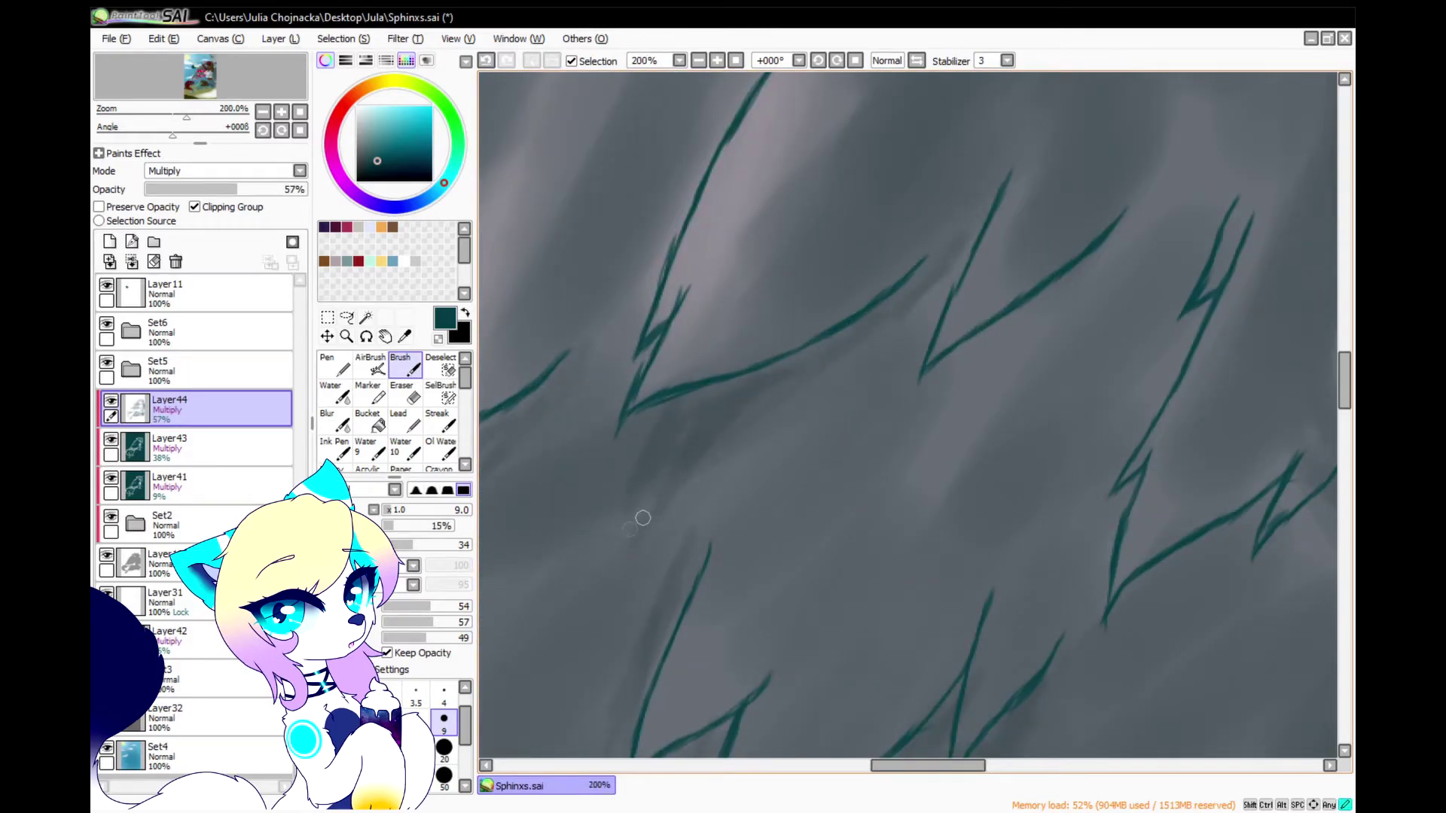
scroll(1030, 286, down, 2)
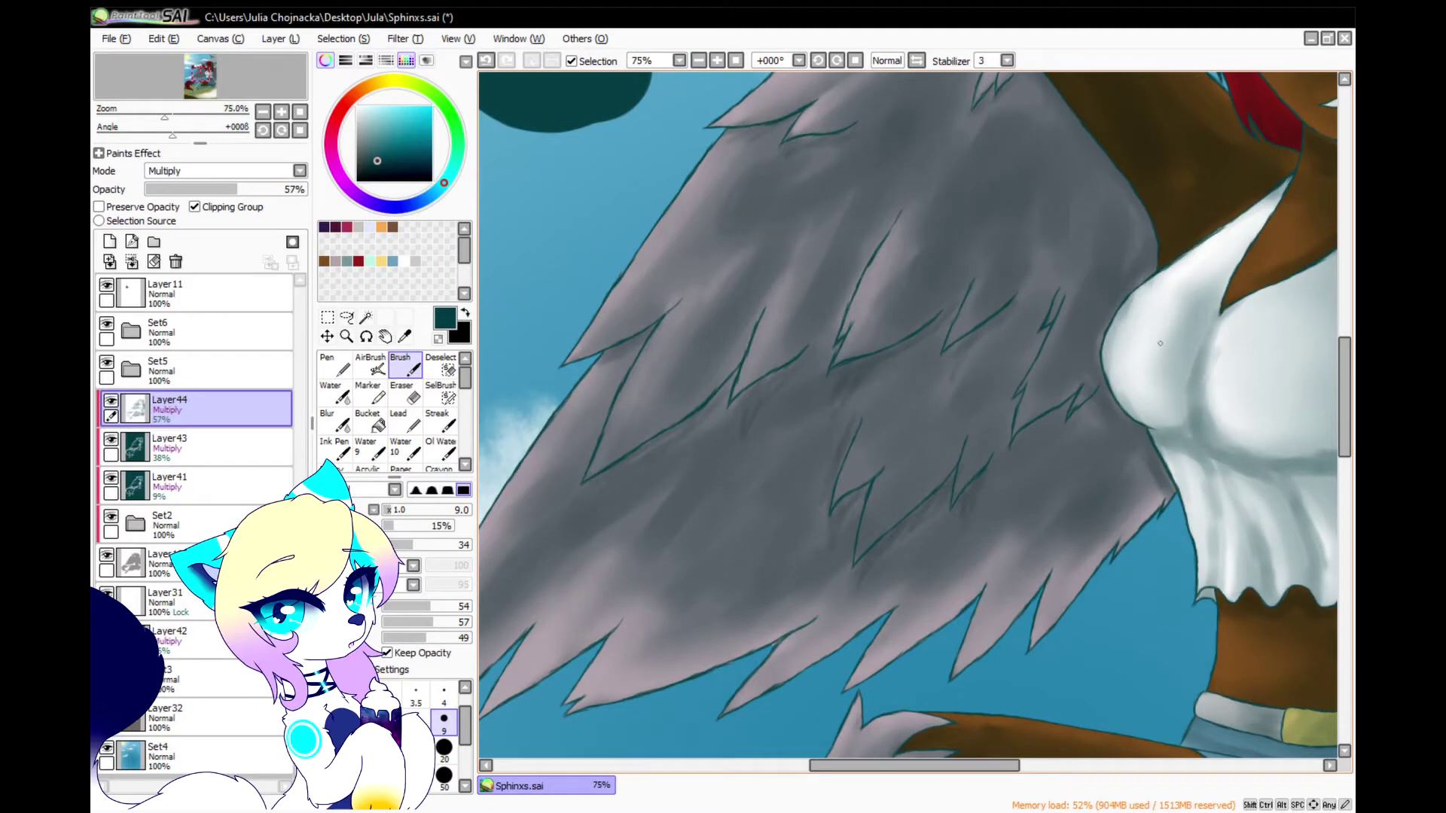
scroll(1017, 385, up, 4)
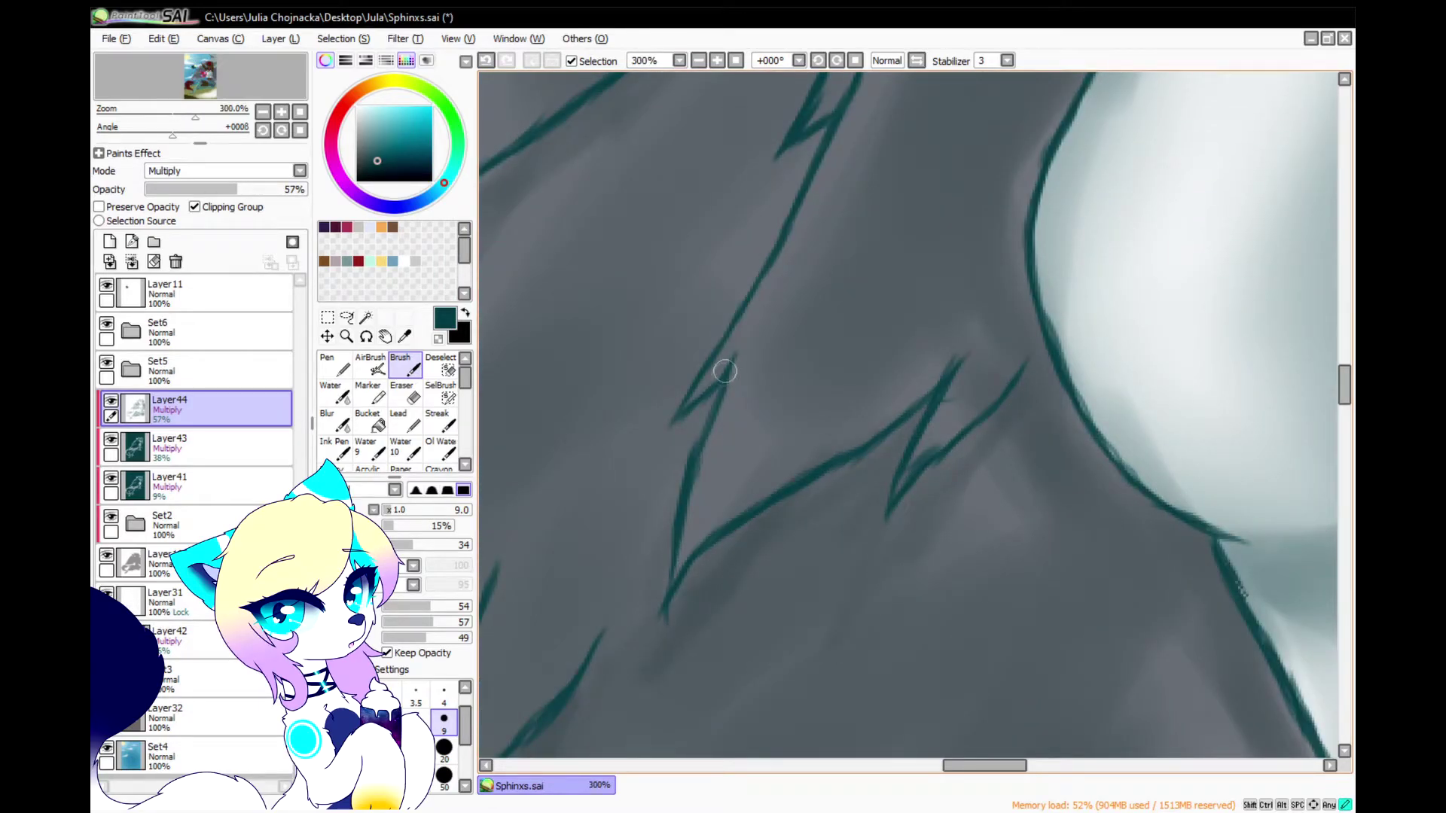
scroll(694, 453, down, 6)
Brush an eyelid shadow across the upper eye white, highlight and iris of the open eye at size 20
scroll(952, 203, up, 9)
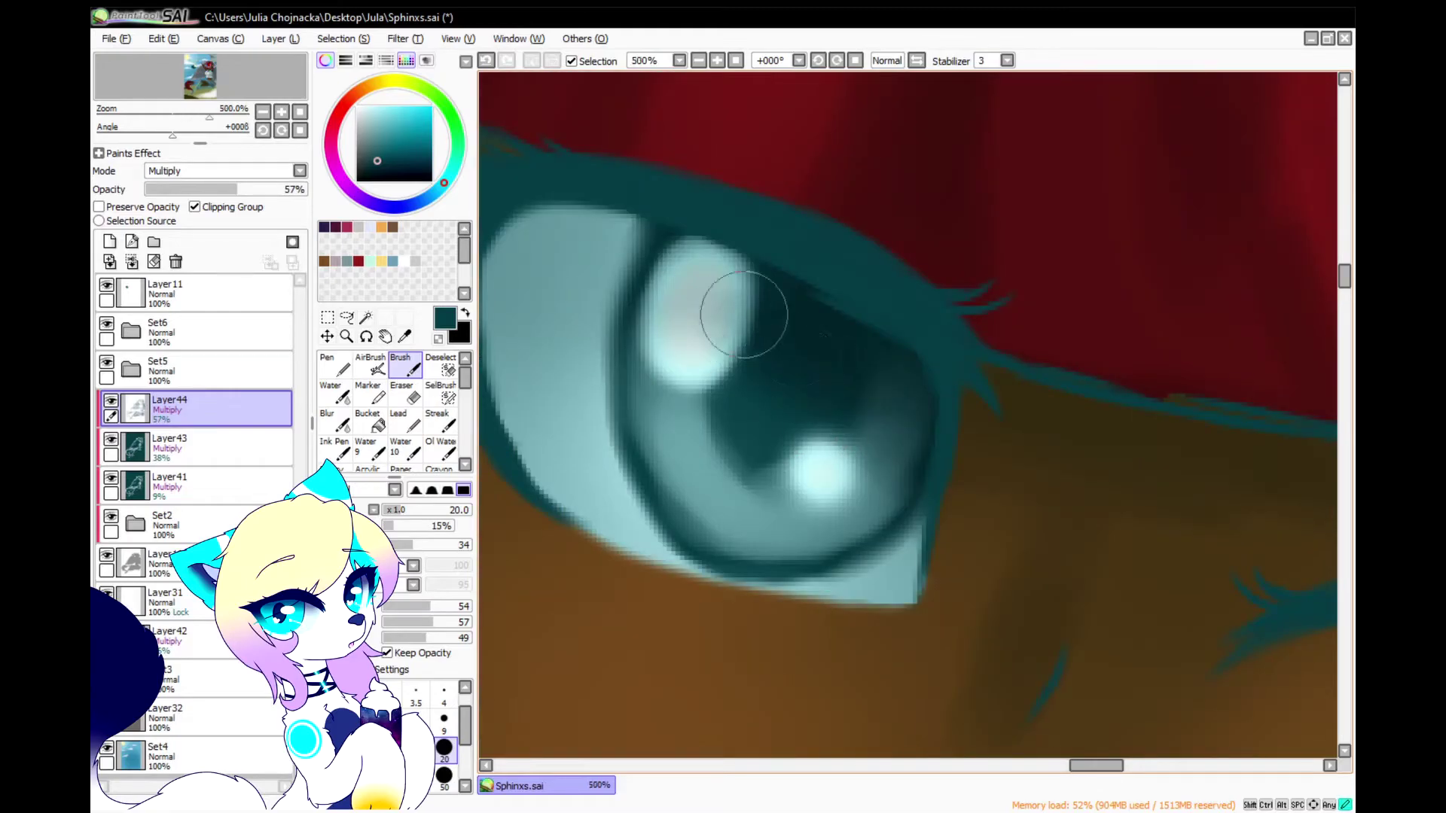
mouse_move(744, 315)
mouse_down()
mouse_move(532, 301)
mouse_move(480, 344)
mouse_move(865, 382)
mouse_up()
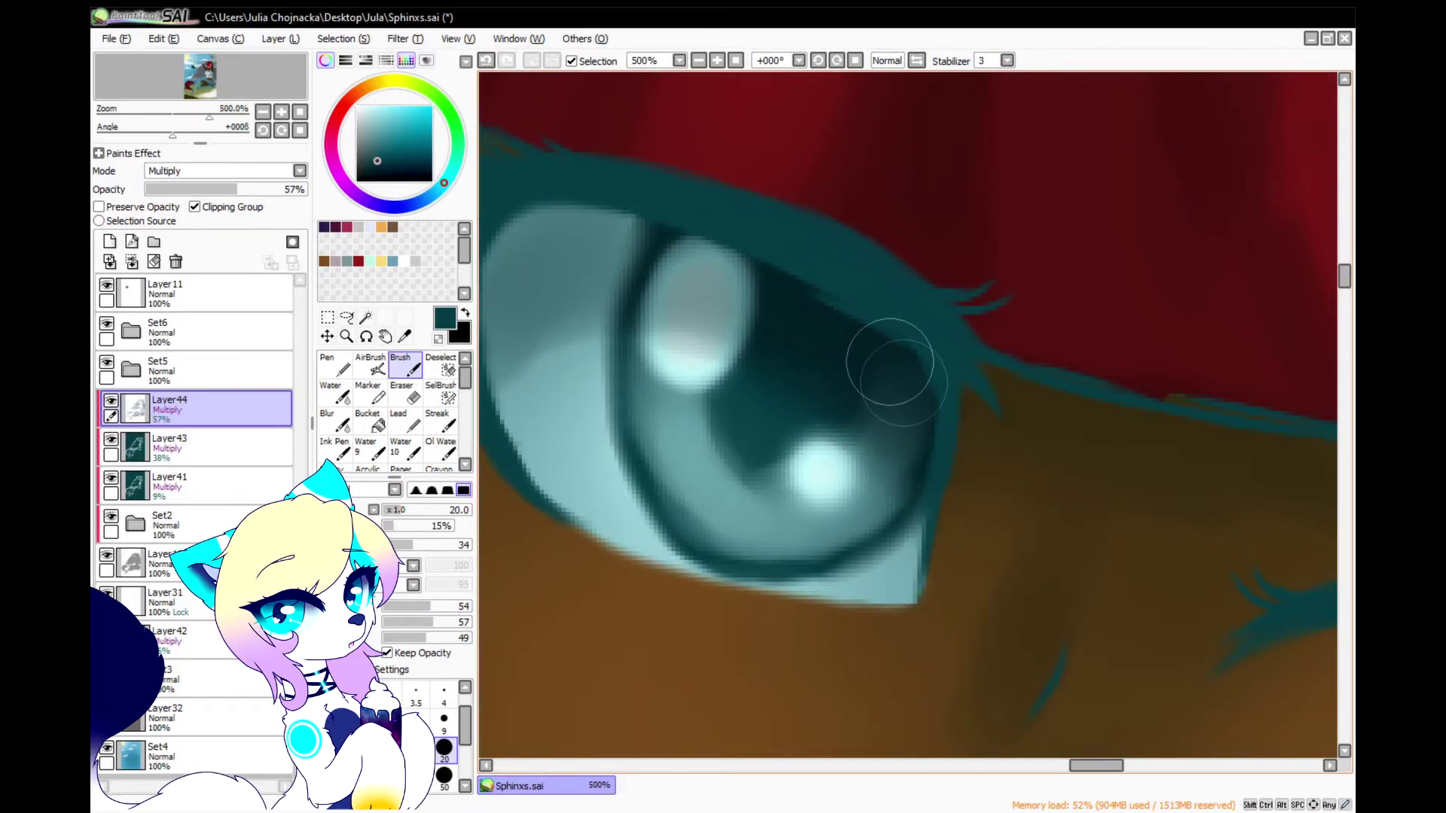
scroll(761, 350, down, 4)
scroll(951, 402, down, 2)
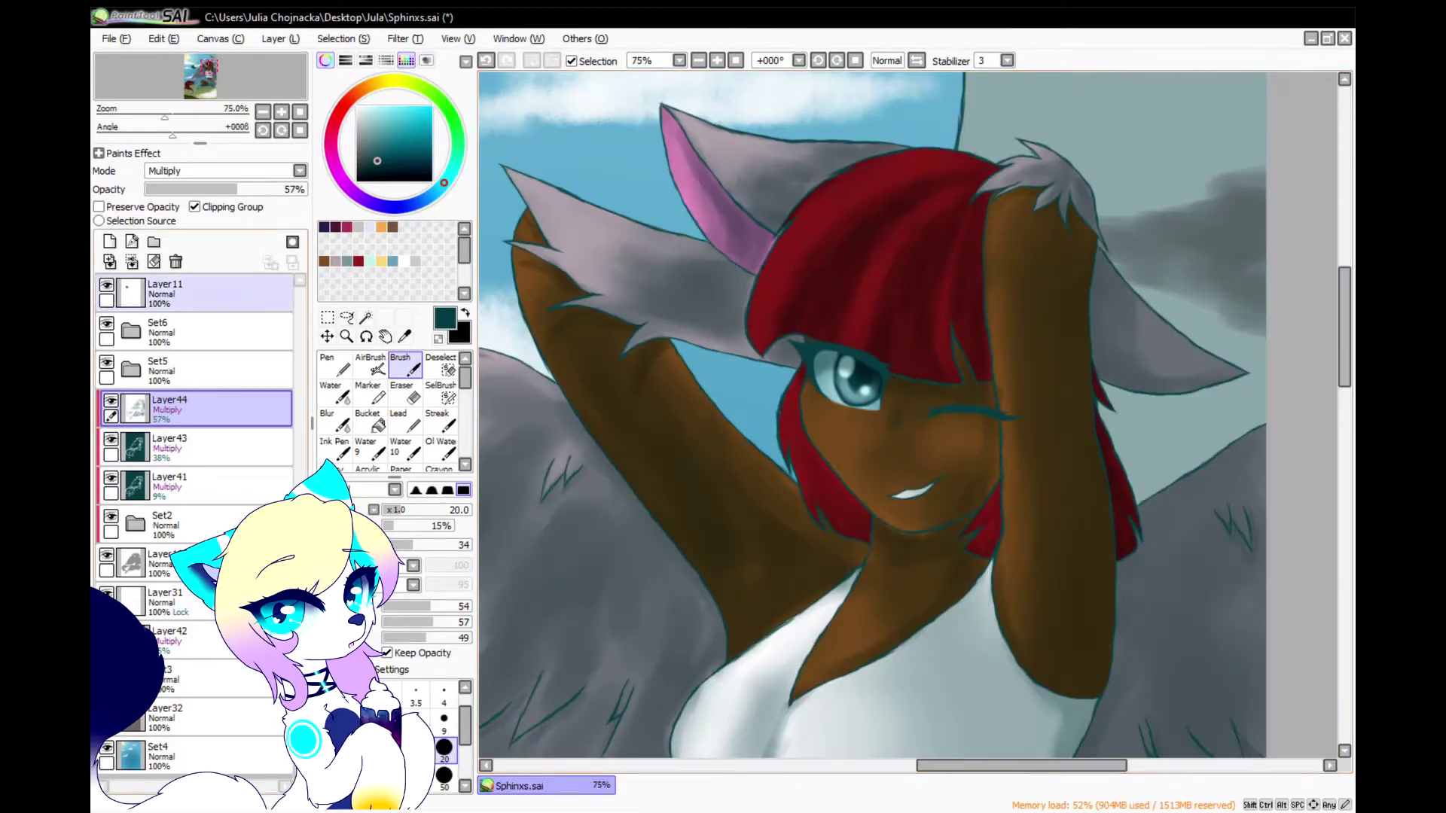
Set the selected shading layer to Shade mode and lower its opacity to 20%
click(188, 254)
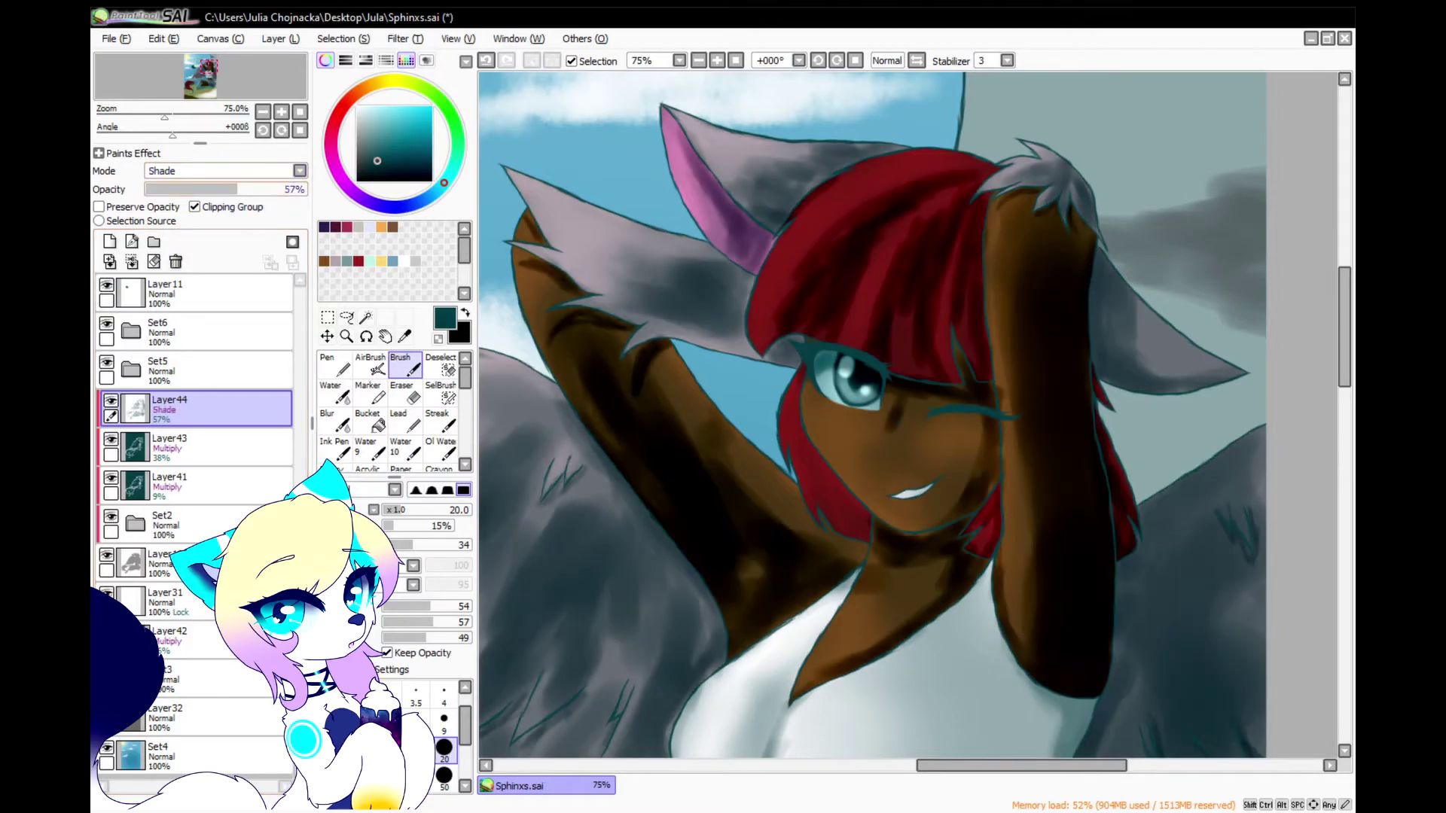
drag(237, 190, 170, 189)
scroll(753, 195, down, 4)
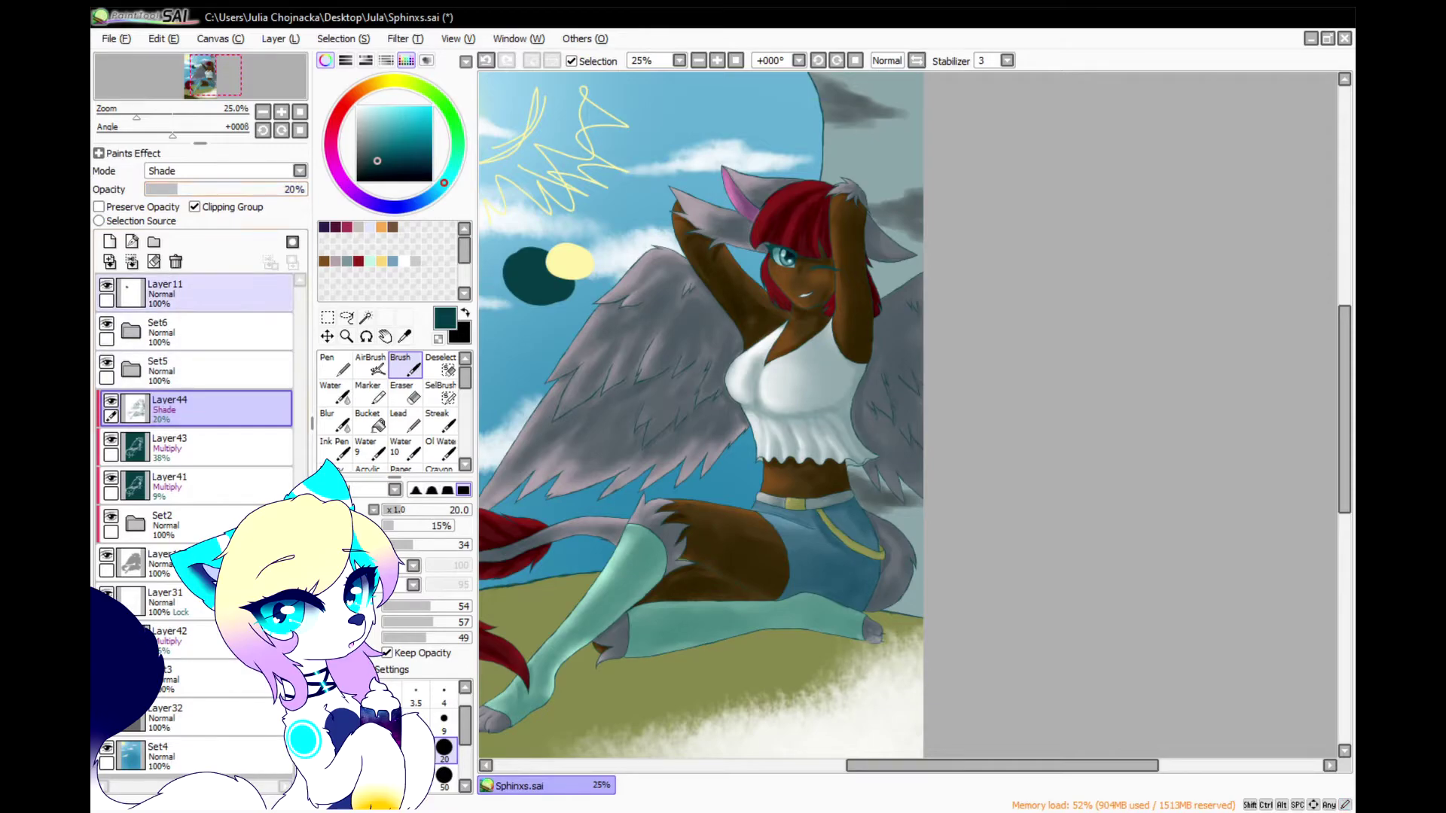
Add a clipped Luminosity layer and airbrush pale yellow light along the red tail tuft's outer edge at size 120
click(109, 241)
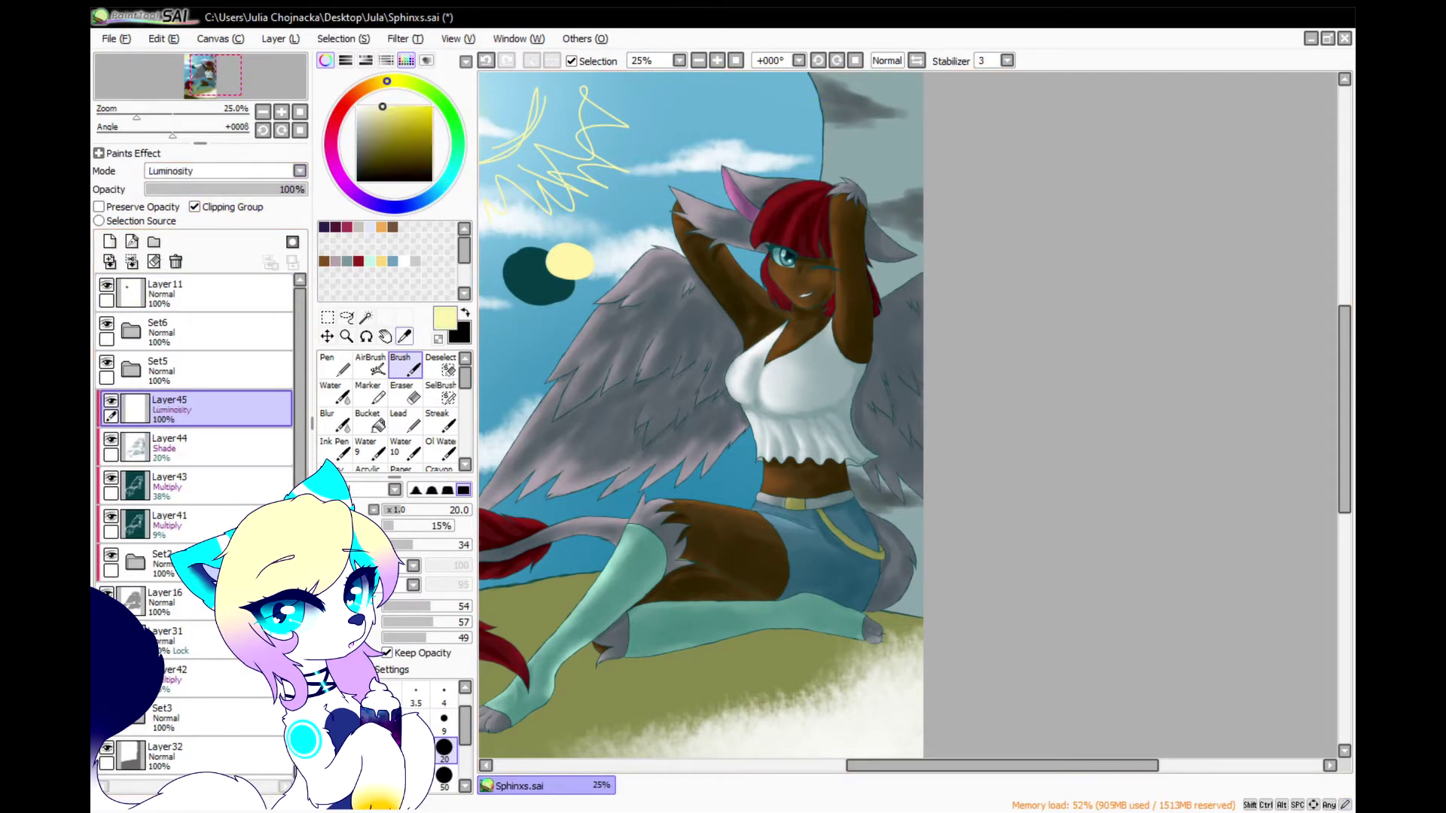
click(370, 365)
scroll(725, 358, down, 3)
scroll(648, 414, up, 9)
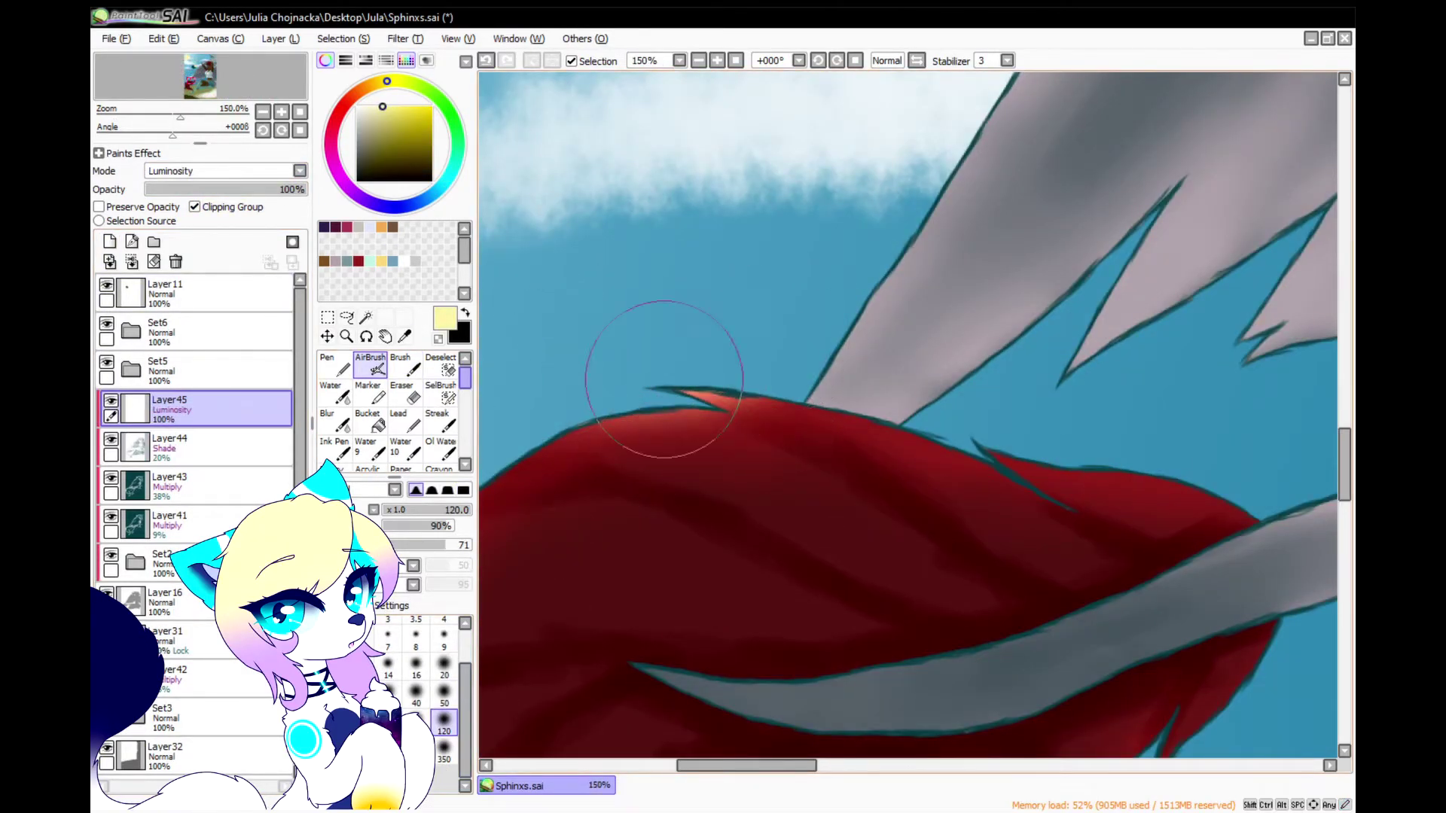
scroll(677, 365, down, 3)
mouse_move(636, 568)
mouse_down()
mouse_move(646, 598)
mouse_move(761, 657)
mouse_up()
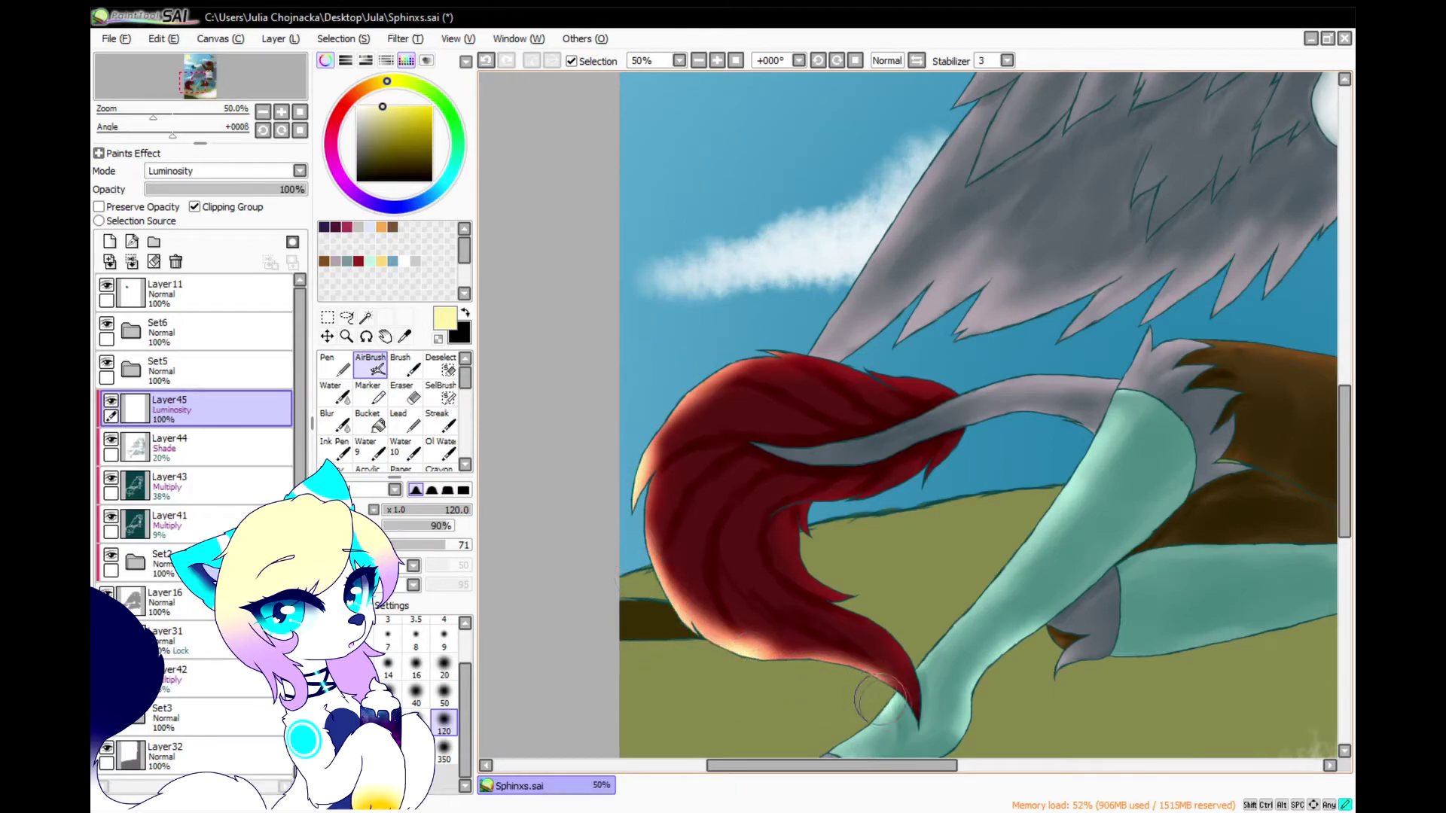
Airbrush light along the tail tuft's inner edge, the front sock and the feather tips nearest the tail
scroll(877, 697, up, 2)
drag(885, 386, 938, 694)
mouse_move(735, 359)
mouse_down()
mouse_move(836, 508)
mouse_move(784, 515)
mouse_move(911, 610)
mouse_move(1231, 223)
mouse_move(1084, 202)
mouse_move(1070, 184)
mouse_move(941, 296)
mouse_move(788, 346)
mouse_move(691, 411)
mouse_move(799, 514)
mouse_up()
scroll(787, 539, down, 2)
scroll(861, 314, up, 1)
drag(907, 245, 837, 271)
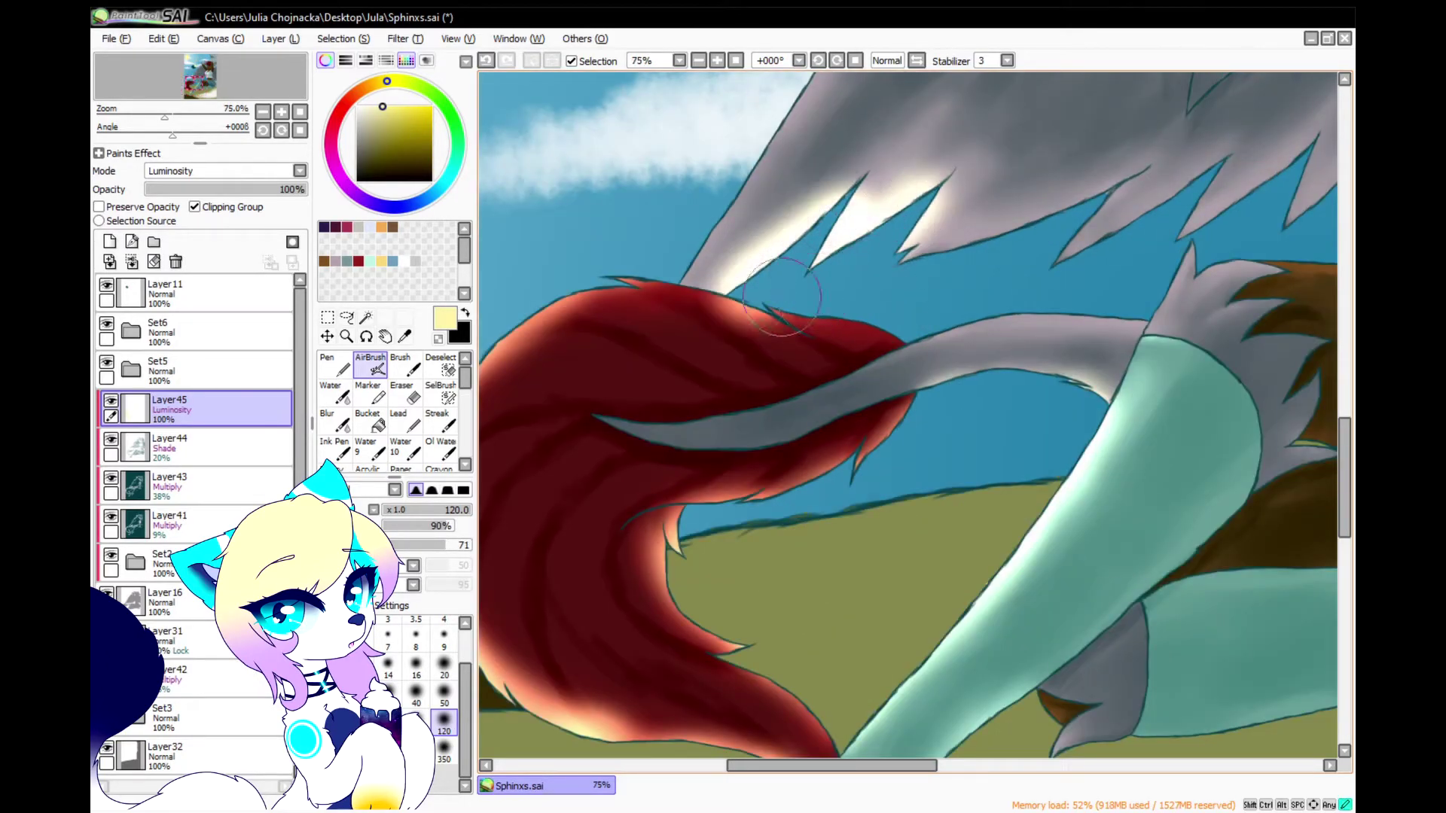
Airbrush a rim of pale yellow light up the wing's outer feather edge against the sky
scroll(826, 305, down, 2)
scroll(866, 207, up, 3)
drag(836, 218, 554, 686)
scroll(662, 553, down, 2)
scroll(866, 150, up, 2)
mouse_move(678, 576)
mouse_down()
mouse_move(812, 350)
mouse_move(1013, 154)
mouse_up()
scroll(1013, 155, down, 2)
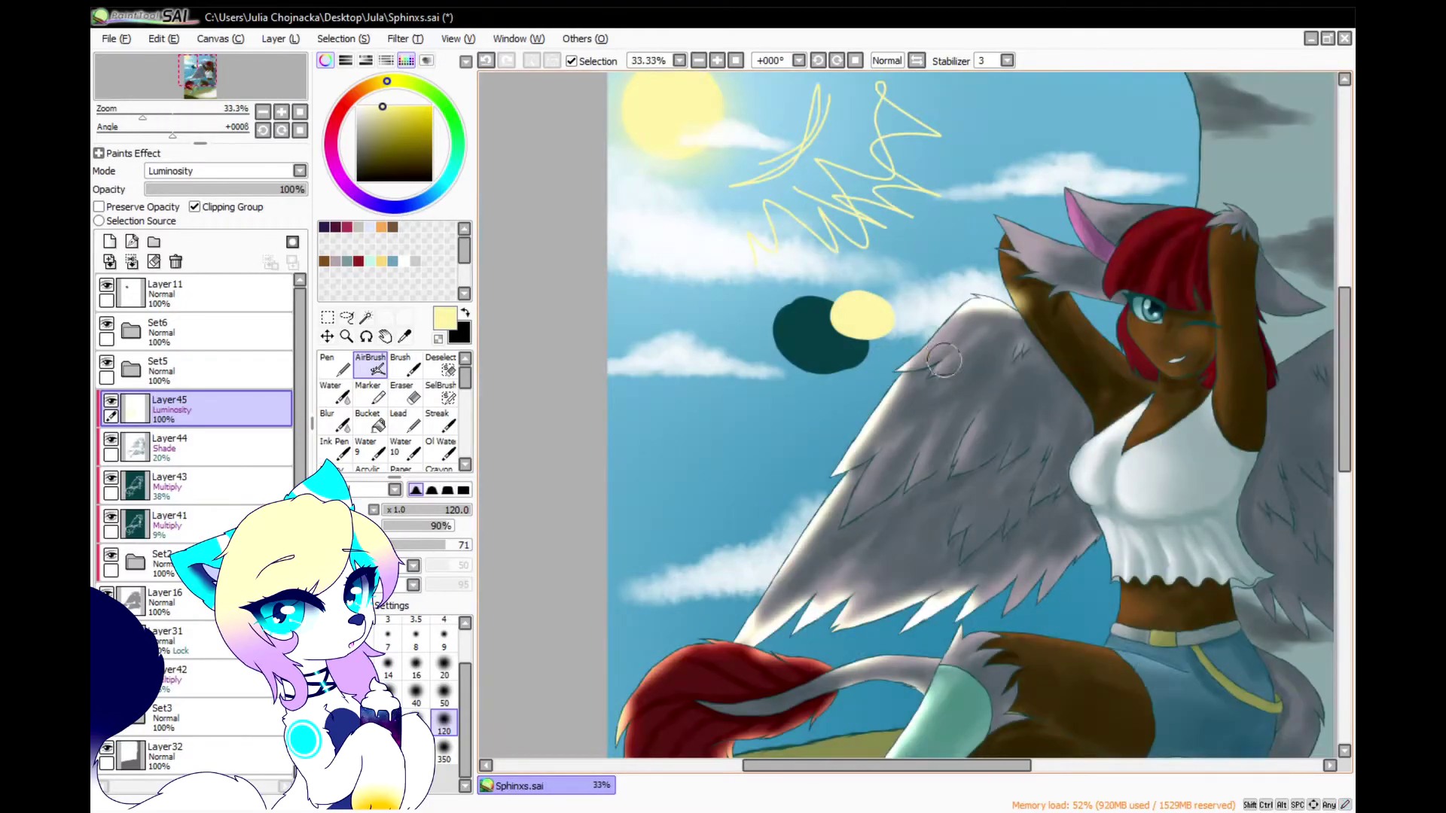
Light the wing's top edge and the outer edge of the raised brown arm, undoing a misplaced stroke
scroll(1013, 154, up, 2)
scroll(979, 301, down, 2)
scroll(828, 376, up, 2)
key(ctrl+z)
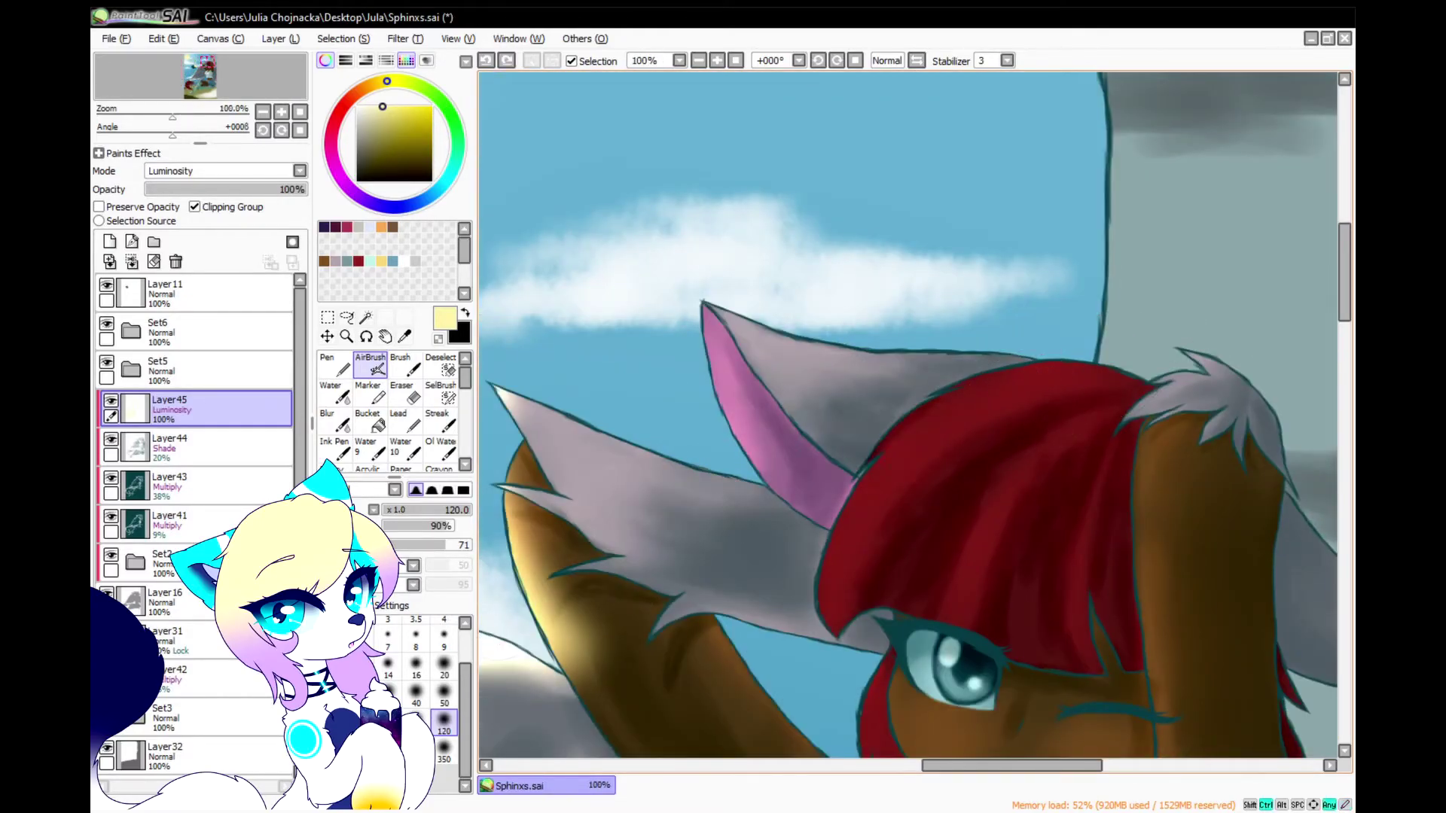
scroll(569, 411, up, 1)
mouse_move(531, 429)
mouse_down()
mouse_move(601, 507)
mouse_move(668, 648)
mouse_move(742, 706)
mouse_up()
Airbrush light onto the grey and pink edges of the ears facing the sun
drag(769, 277, 866, 521)
mouse_move(866, 527)
mouse_down()
mouse_move(687, 491)
mouse_move(778, 506)
mouse_up()
drag(779, 257, 1082, 322)
scroll(828, 282, down, 3)
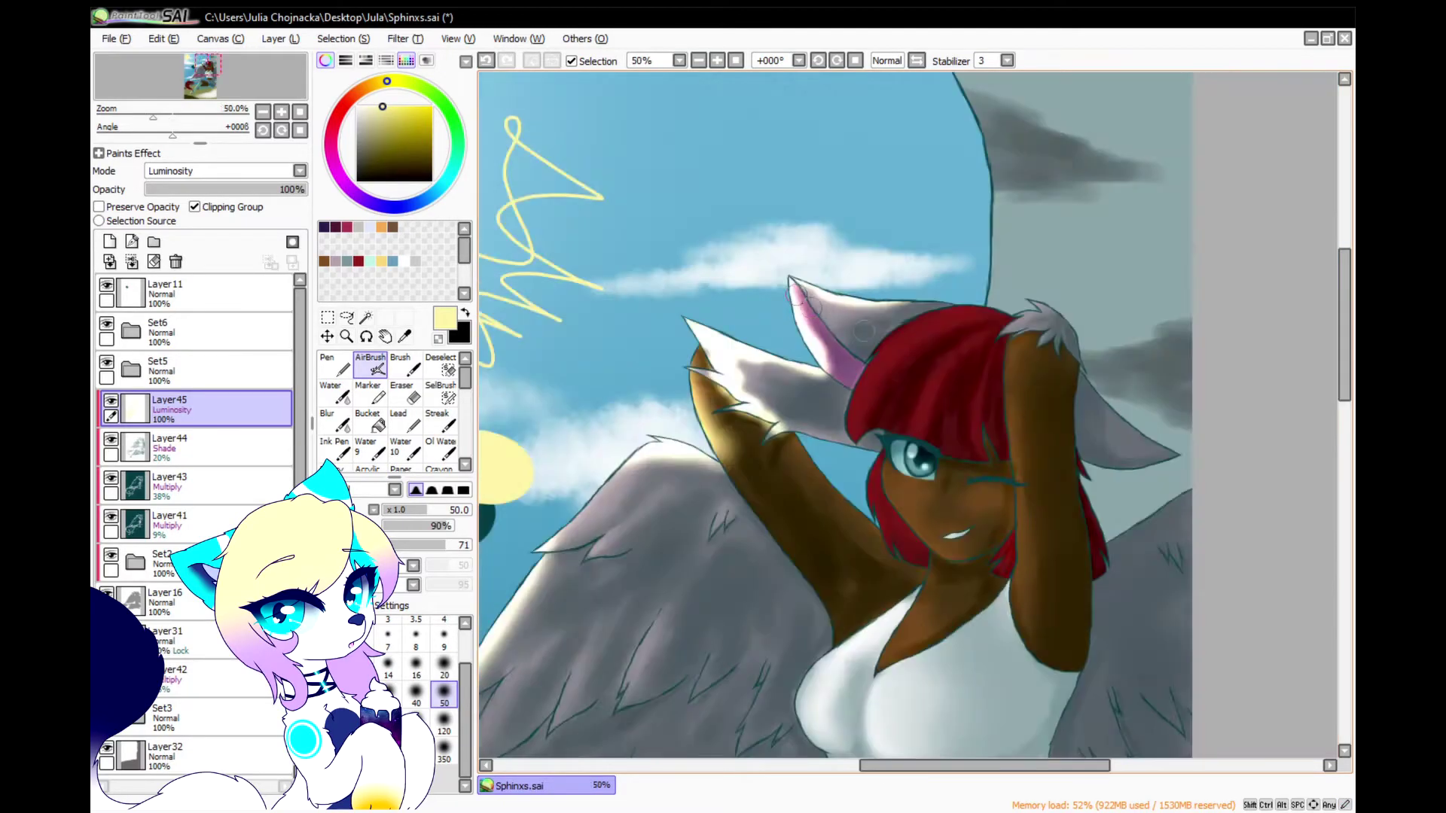
Airbrush light along the red hair's outer edge and its fringe strands at size 50, redoing one strand
scroll(968, 362, up, 3)
drag(772, 277, 654, 559)
drag(653, 556, 947, 188)
mouse_move(758, 293)
mouse_down()
mouse_move(868, 542)
mouse_move(894, 383)
mouse_up()
drag(1063, 256, 1026, 478)
key(ctrl+z)
drag(1032, 600, 1051, 289)
Airbrush light on the cheeks, open eye and lower face, and along the edges of the bent arm
scroll(1039, 277, down, 2)
scroll(921, 549, up, 2)
mouse_move(872, 371)
mouse_down()
mouse_move(1015, 589)
mouse_move(996, 601)
mouse_move(1096, 638)
mouse_up()
mouse_move(1137, 452)
mouse_down()
mouse_move(1176, 460)
mouse_move(1007, 509)
mouse_move(971, 377)
mouse_move(832, 392)
mouse_move(866, 603)
mouse_up()
scroll(719, 394, down, 1)
mouse_move(656, 322)
mouse_down()
mouse_move(850, 505)
mouse_move(662, 322)
mouse_up()
drag(662, 308, 822, 337)
drag(712, 407, 787, 485)
scroll(866, 392, down, 3)
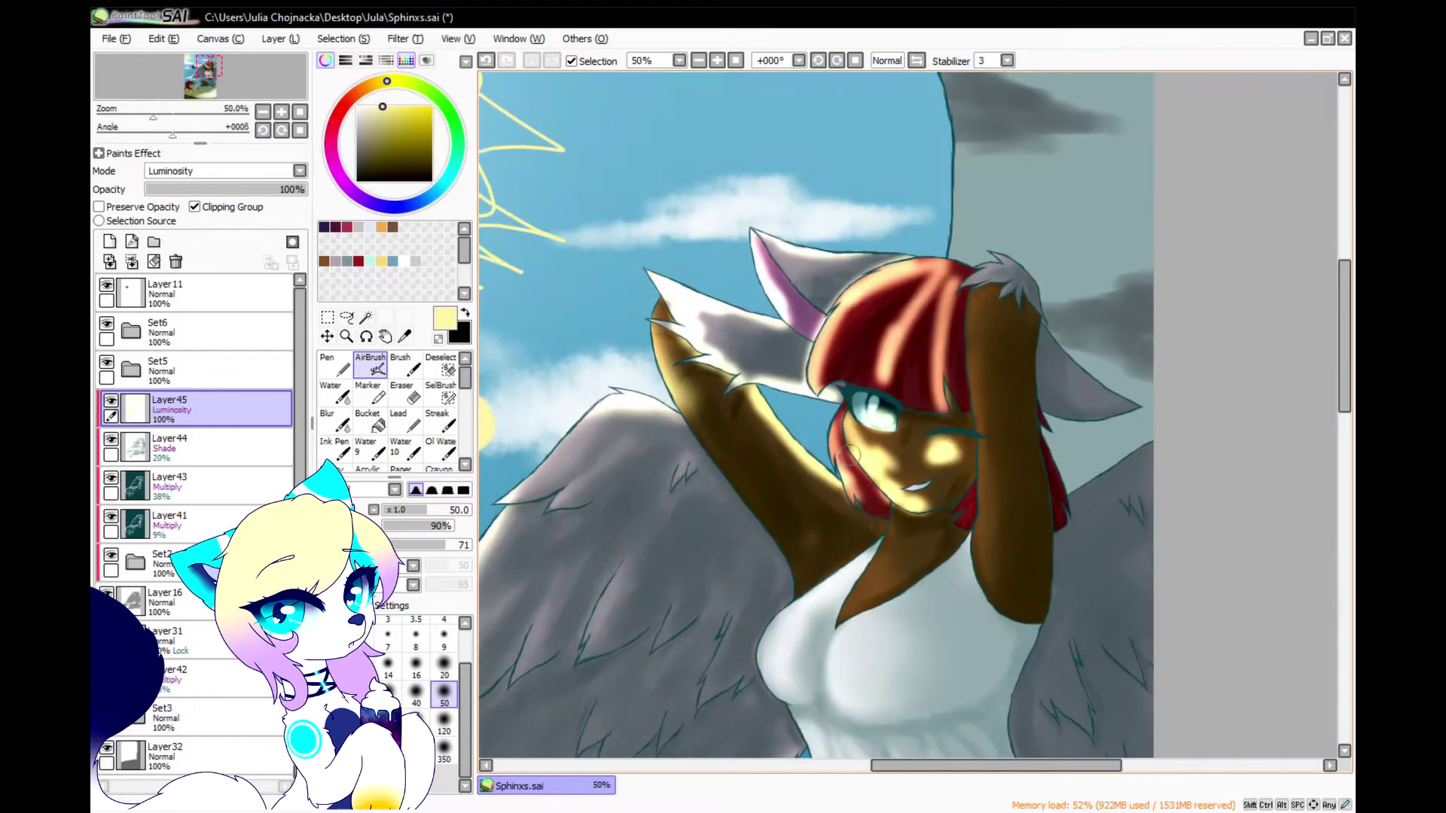
Add highlights to the neckline and to the chest folds of the white top
scroll(862, 561, up, 4)
mouse_move(862, 376)
mouse_down()
mouse_move(903, 584)
mouse_move(984, 311)
mouse_up()
mouse_move(866, 324)
mouse_down()
mouse_move(952, 210)
mouse_move(888, 294)
mouse_up()
mouse_move(866, 199)
mouse_down()
mouse_move(713, 310)
mouse_move(753, 550)
mouse_up()
scroll(743, 423, down, 1)
scroll(749, 410, down, 2)
Airbrush light over the knee fur, the wing's lower feather tips and the top of the brown thigh
click(445, 750)
scroll(600, 591, up, 2)
drag(617, 542, 527, 692)
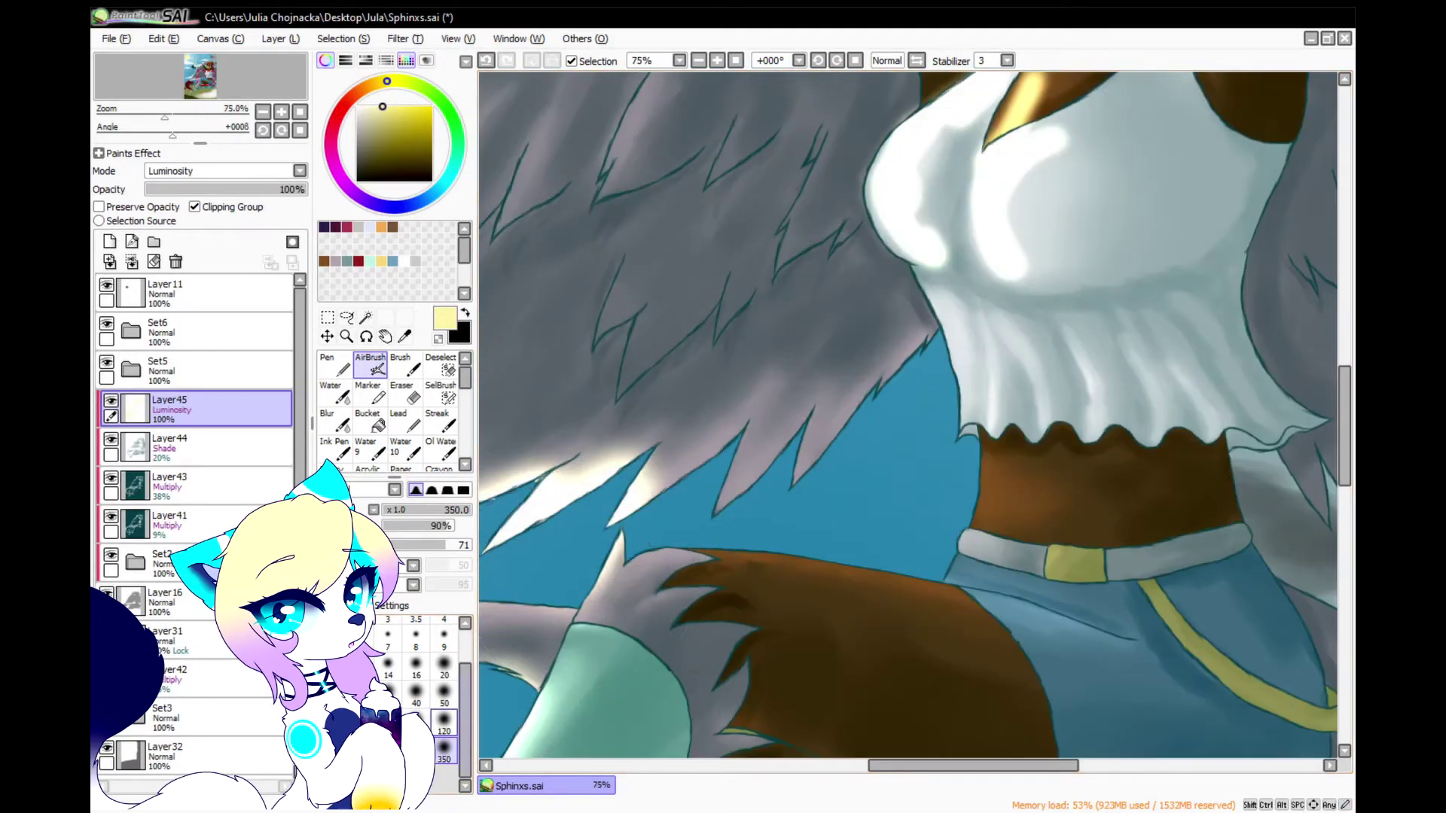
drag(735, 501, 936, 397)
drag(944, 527, 561, 619)
Light the fur tips on the thigh beside the front sock's cuff
scroll(678, 557, down, 2)
scroll(710, 477, up, 2)
scroll(710, 477, down, 2)
scroll(776, 512, up, 3)
drag(907, 445, 885, 433)
scroll(930, 433, down, 3)
scroll(787, 580, up, 2)
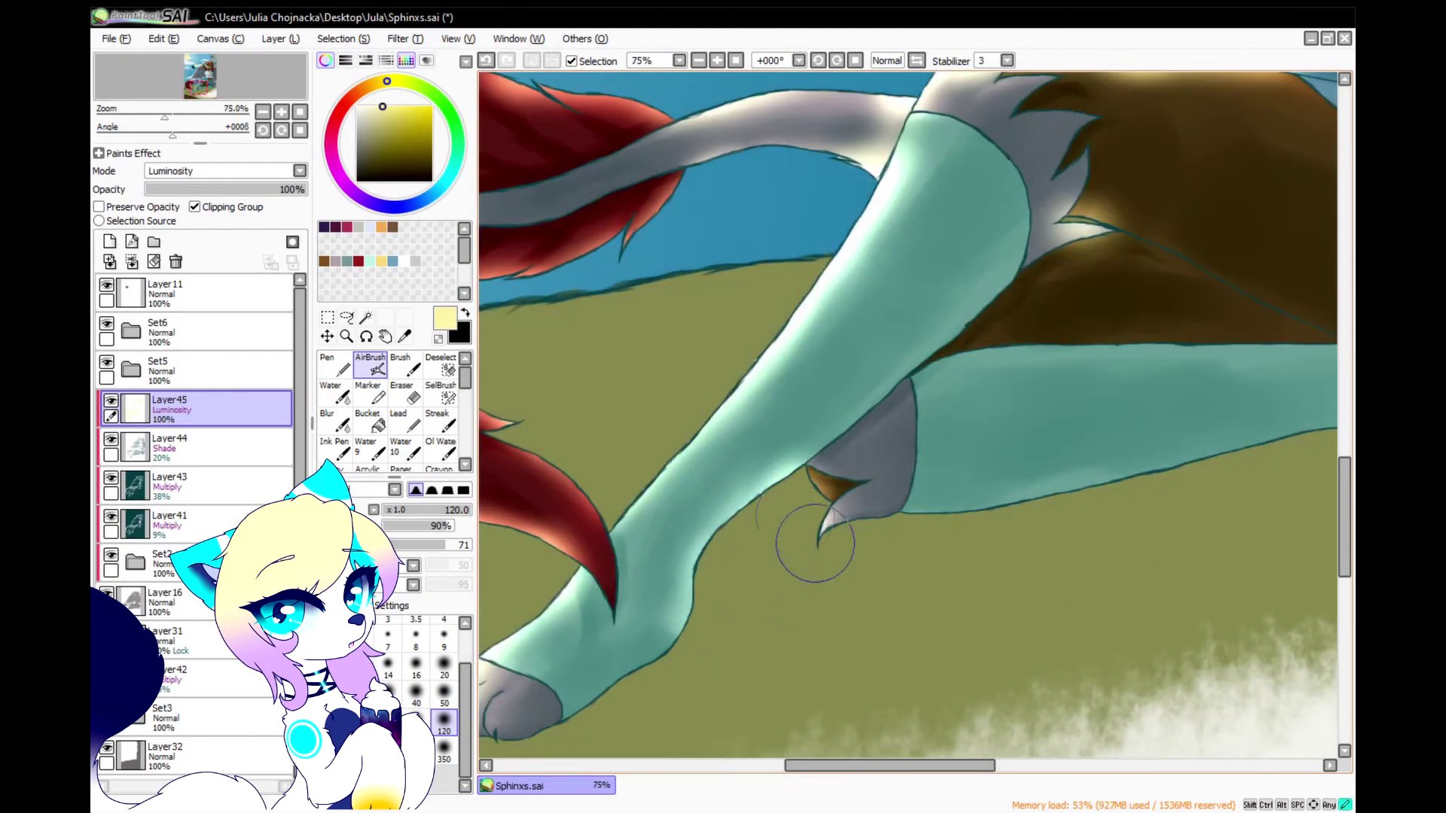
Airbrush soft light along the teal socks and onto the grey paws at size 120
scroll(753, 602, down, 3)
scroll(774, 596, up, 4)
scroll(536, 283, down, 3)
scroll(774, 212, up, 2)
scroll(636, 393, down, 2)
scroll(668, 412, up, 2)
Airbrush light on the grey hand fur above the head, and undo a first size 20 stroke down the arm
scroll(673, 431, up, 3)
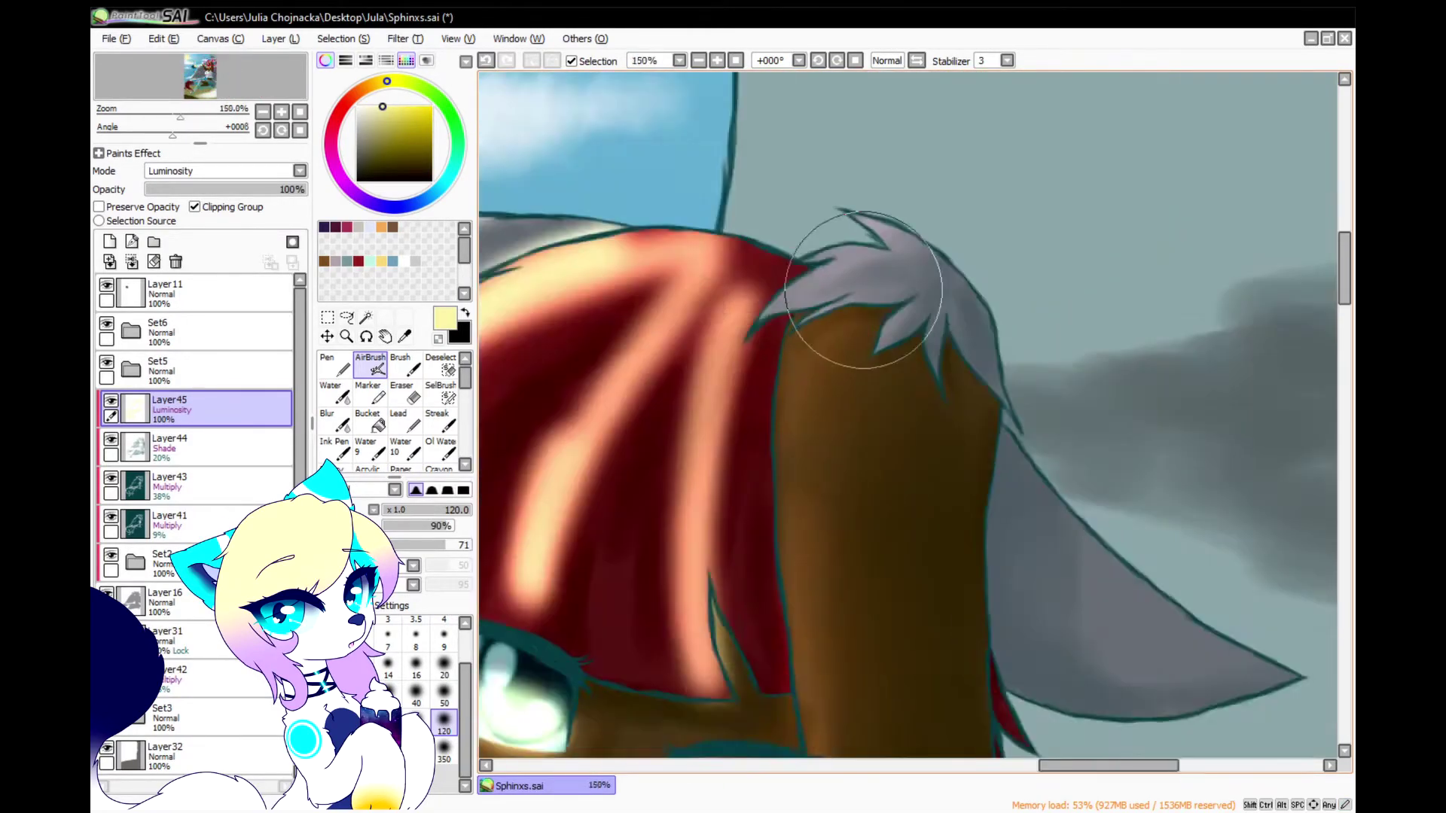
scroll(773, 429, down, 1)
click(389, 722)
mouse_move(793, 267)
mouse_down()
mouse_move(790, 516)
mouse_move(807, 593)
mouse_up()
key(ctrl+z)
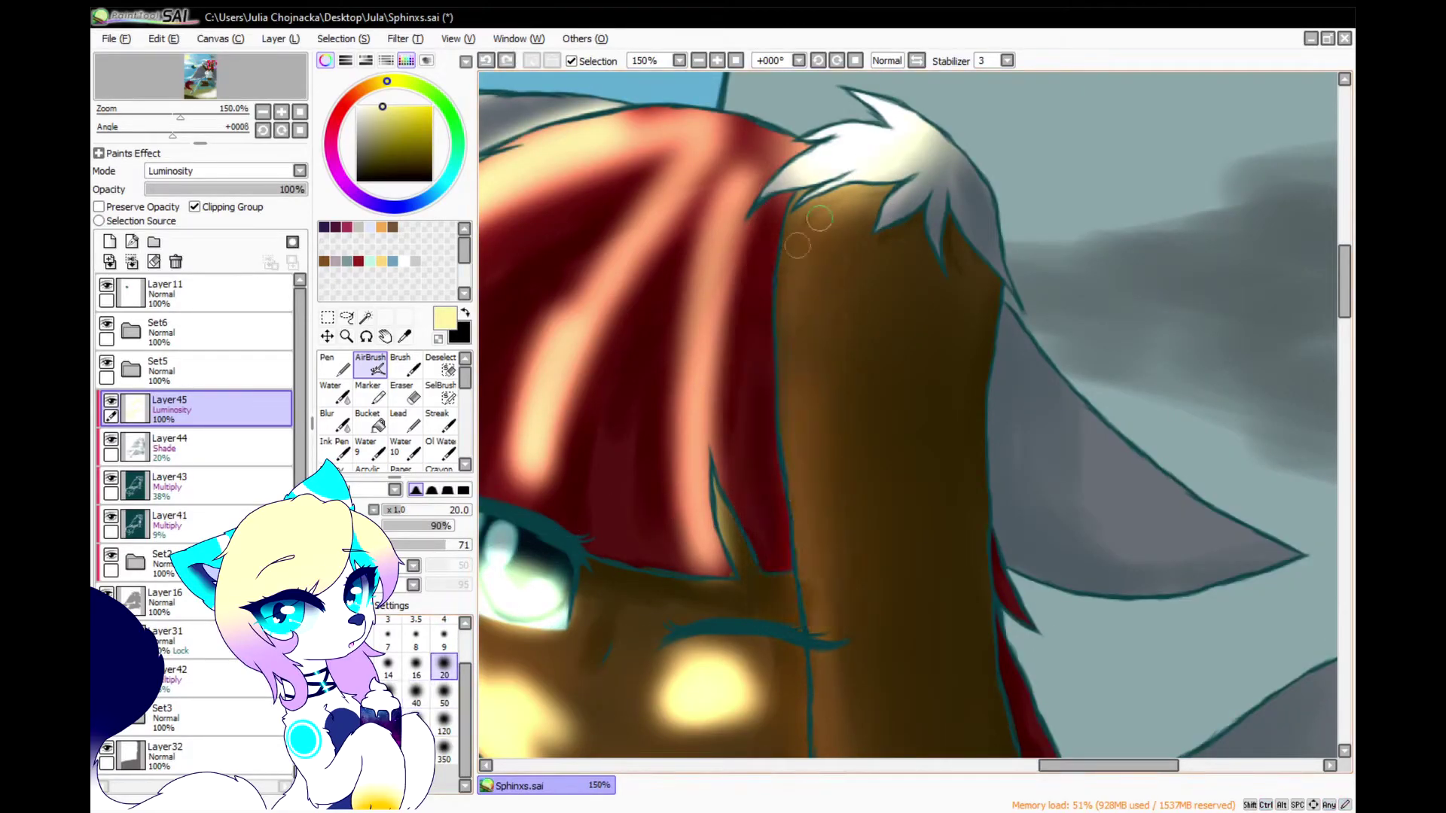
Airbrush a narrow light along the inner edge of the arm in front of the head at size 20
scroll(783, 455, down, 3)
scroll(791, 587, up, 3)
drag(766, 332, 765, 167)
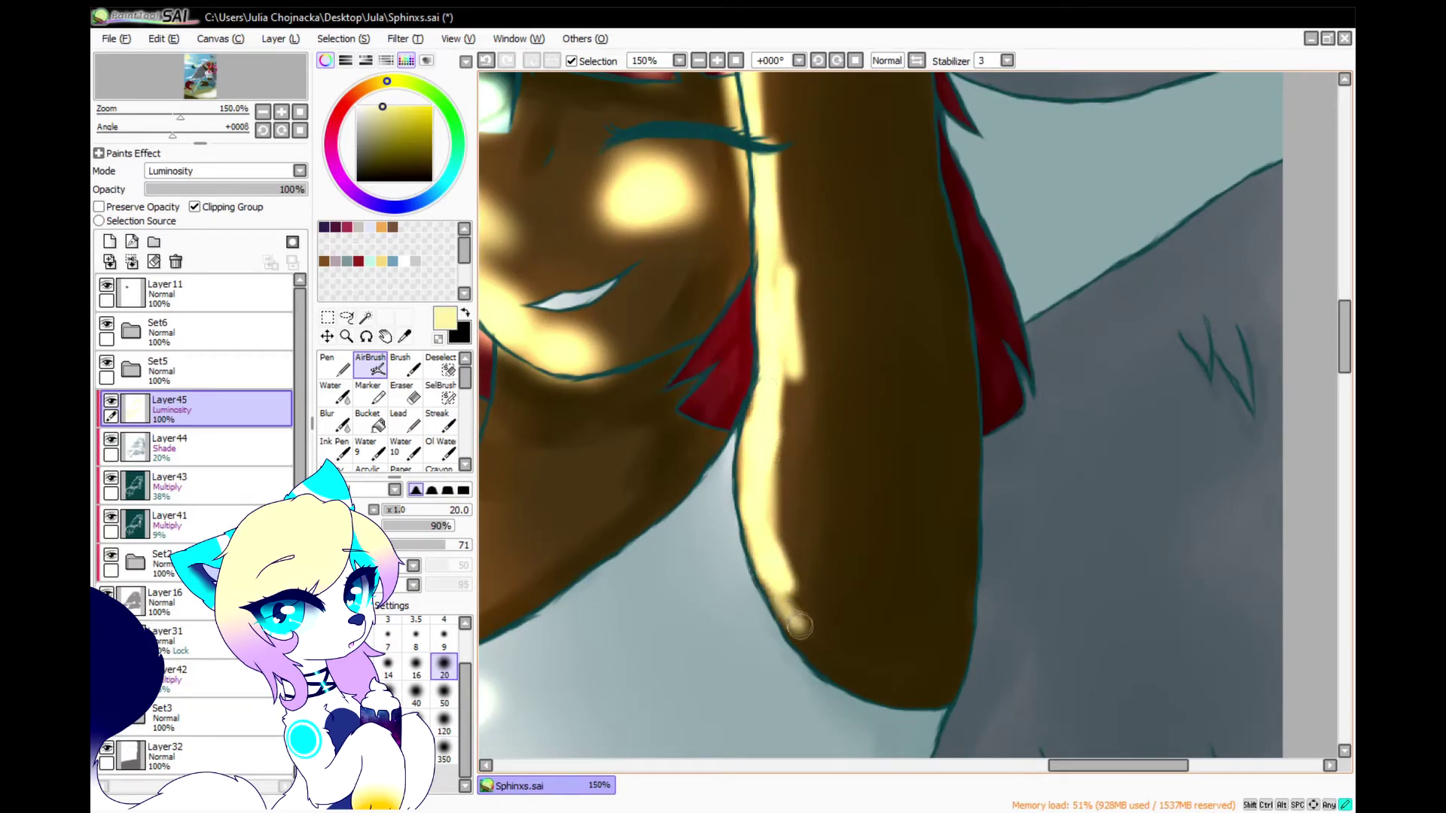
drag(799, 626, 784, 591)
scroll(843, 512, down, 3)
scroll(741, 493, up, 3)
Airbrush light on the neck and chest skin along the white top's neckline
drag(796, 350, 680, 566)
mouse_move(767, 428)
mouse_down()
mouse_move(834, 298)
mouse_move(770, 410)
mouse_up()
scroll(834, 360, down, 3)
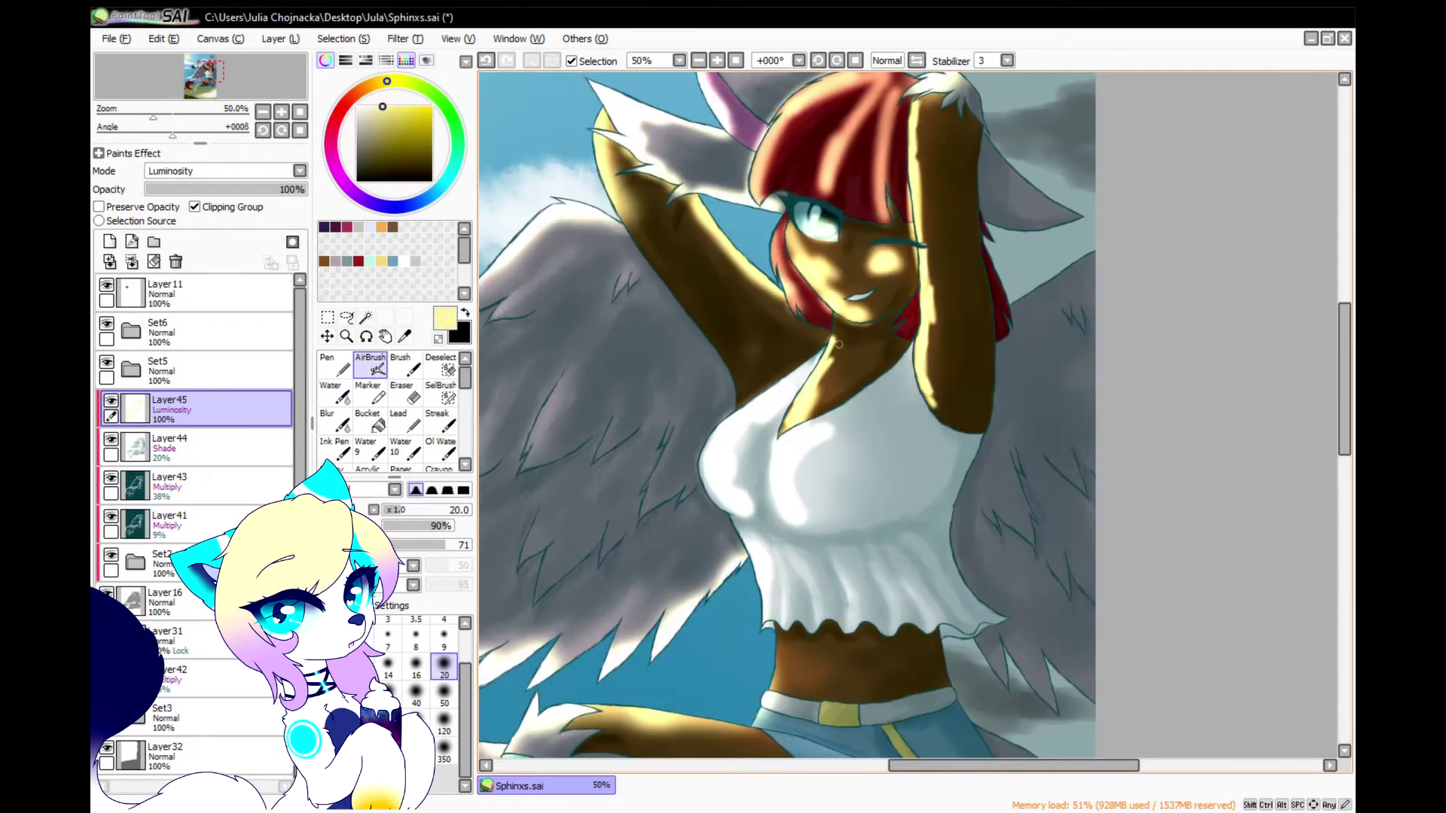
Airbrush thin highlights on the red hair lock beside the lit cheek
scroll(797, 293, up, 5)
drag(810, 279, 967, 494)
drag(771, 98, 906, 410)
scroll(851, 346, down, 5)
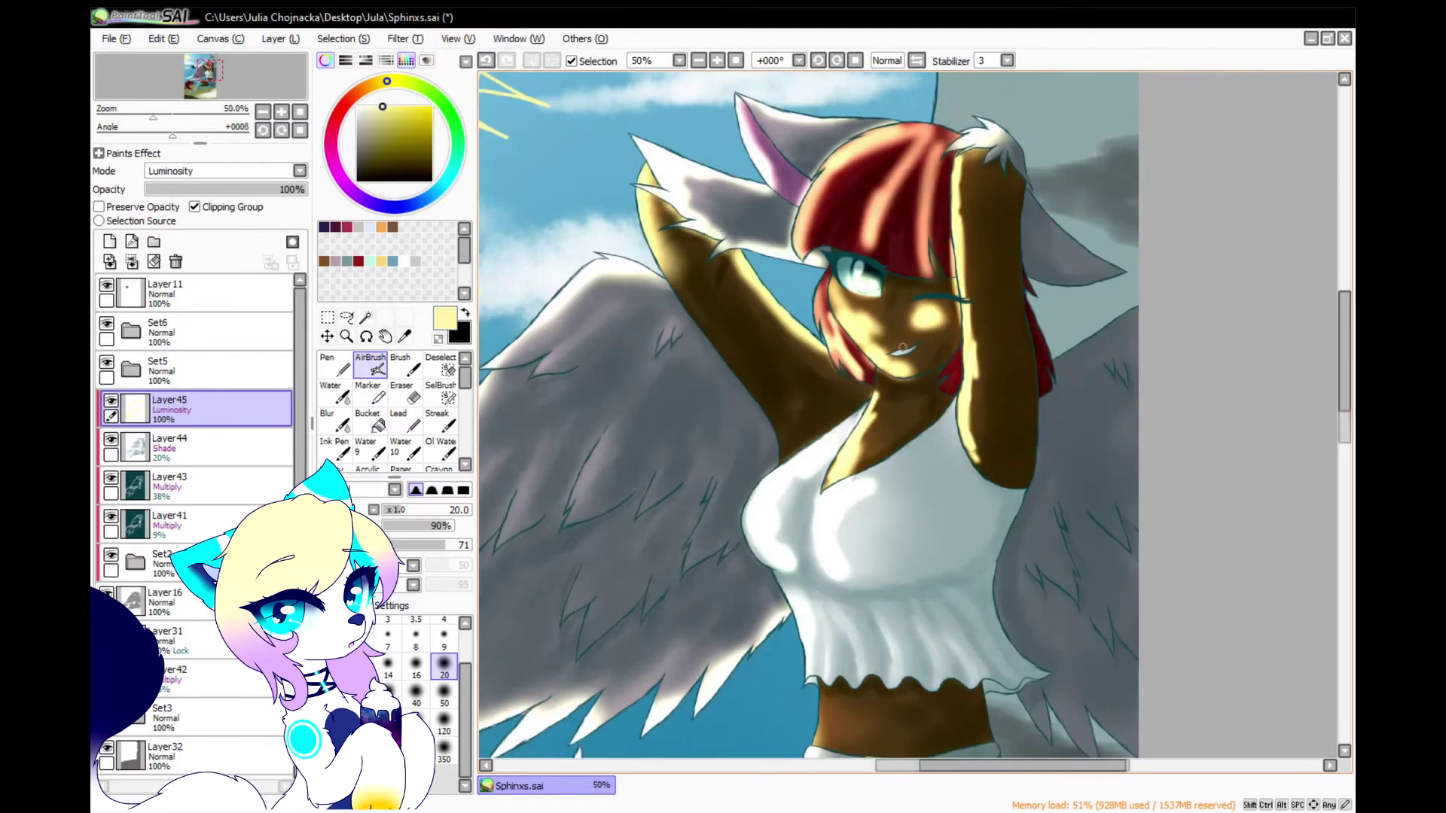
Add small highlights around the nose and mouth, and undo the last stroke
scroll(902, 348, up, 4)
scroll(902, 347, down, 3)
scroll(940, 422, up, 3)
scroll(941, 431, down, 2)
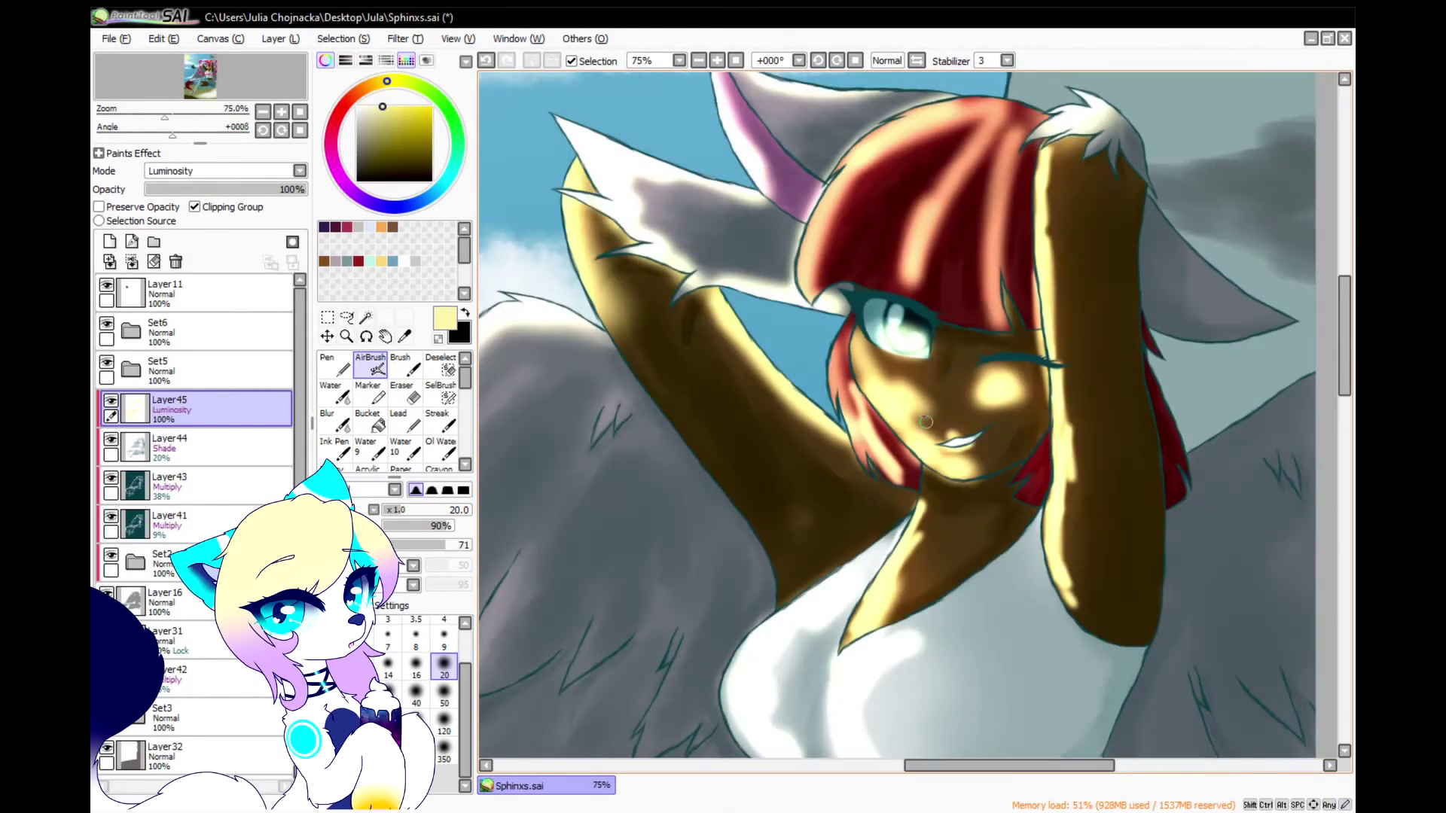
scroll(940, 431, down, 2)
key(ctrl+z)
Paint size 20 highlights down the ruffle folds at the hem of the white top
scroll(947, 623, up, 4)
mouse_move(849, 666)
mouse_down()
mouse_move(846, 593)
mouse_move(768, 452)
mouse_up()
drag(730, 458, 750, 658)
drag(936, 667, 920, 516)
drag(1053, 688, 1032, 520)
drag(1107, 546, 1201, 666)
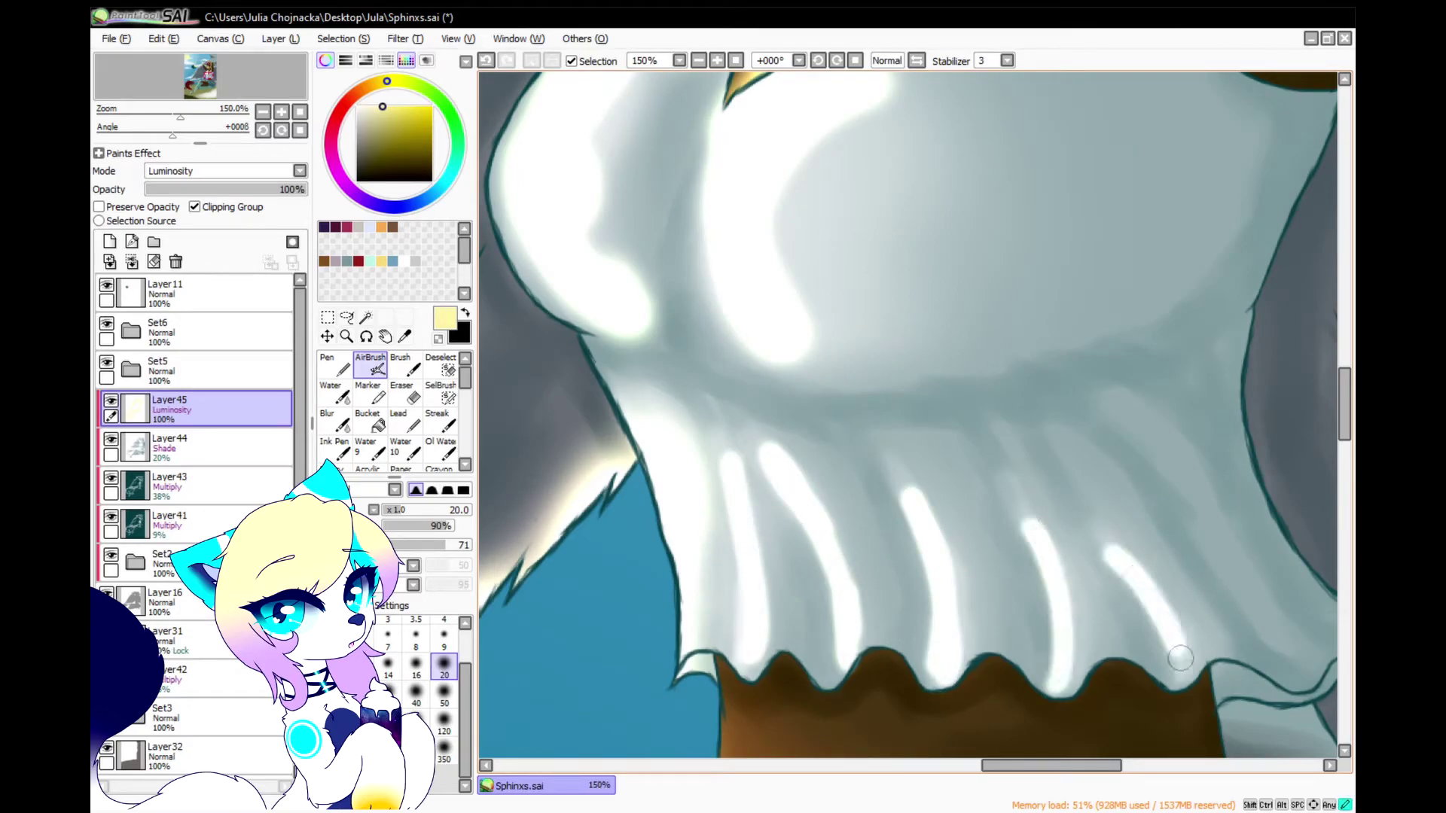
Airbrush highlights along the upper thigh, the blue skirt and the feather marks inside the wing
scroll(938, 493, down, 4)
scroll(937, 493, up, 3)
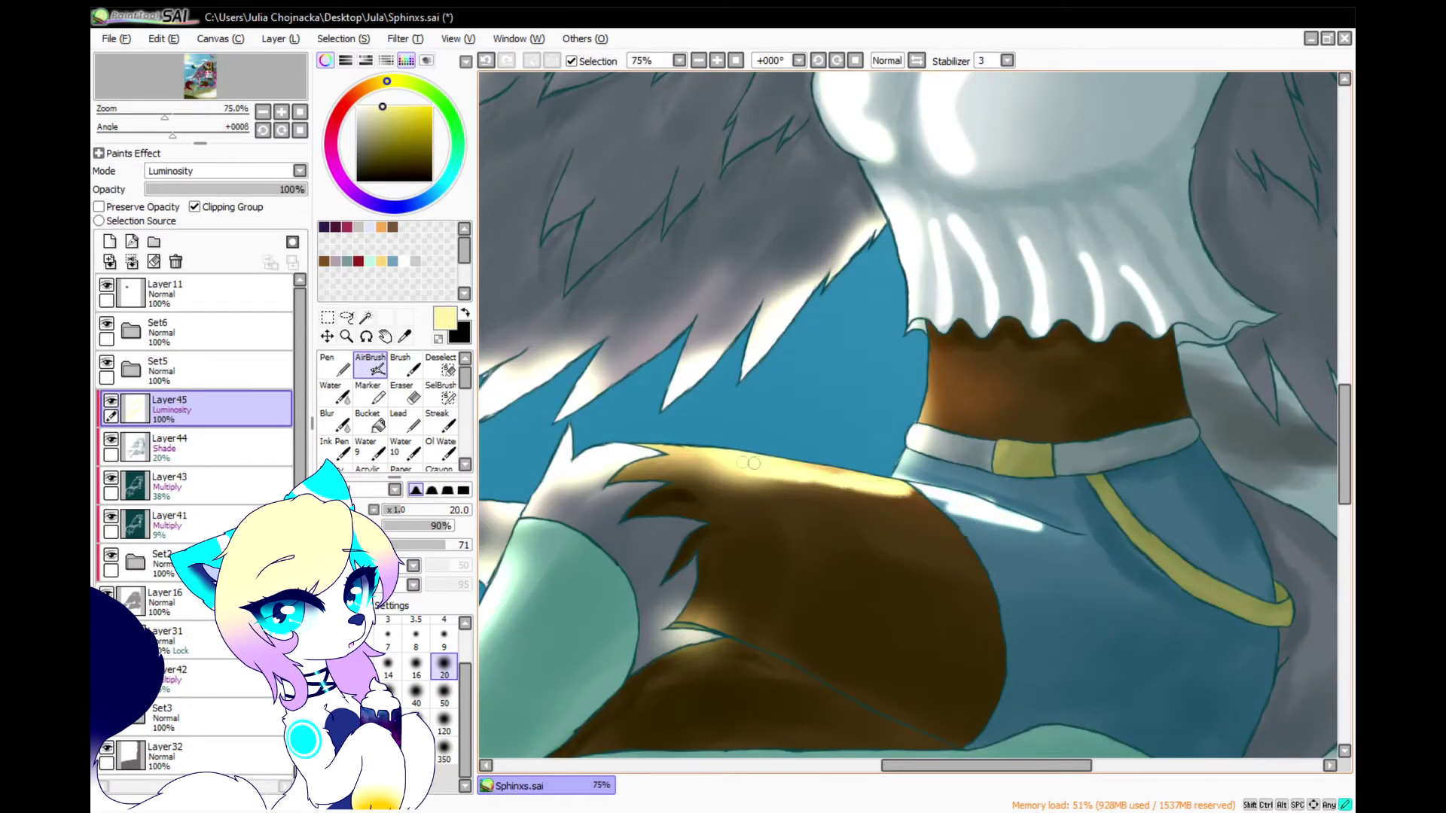
scroll(972, 432, down, 3)
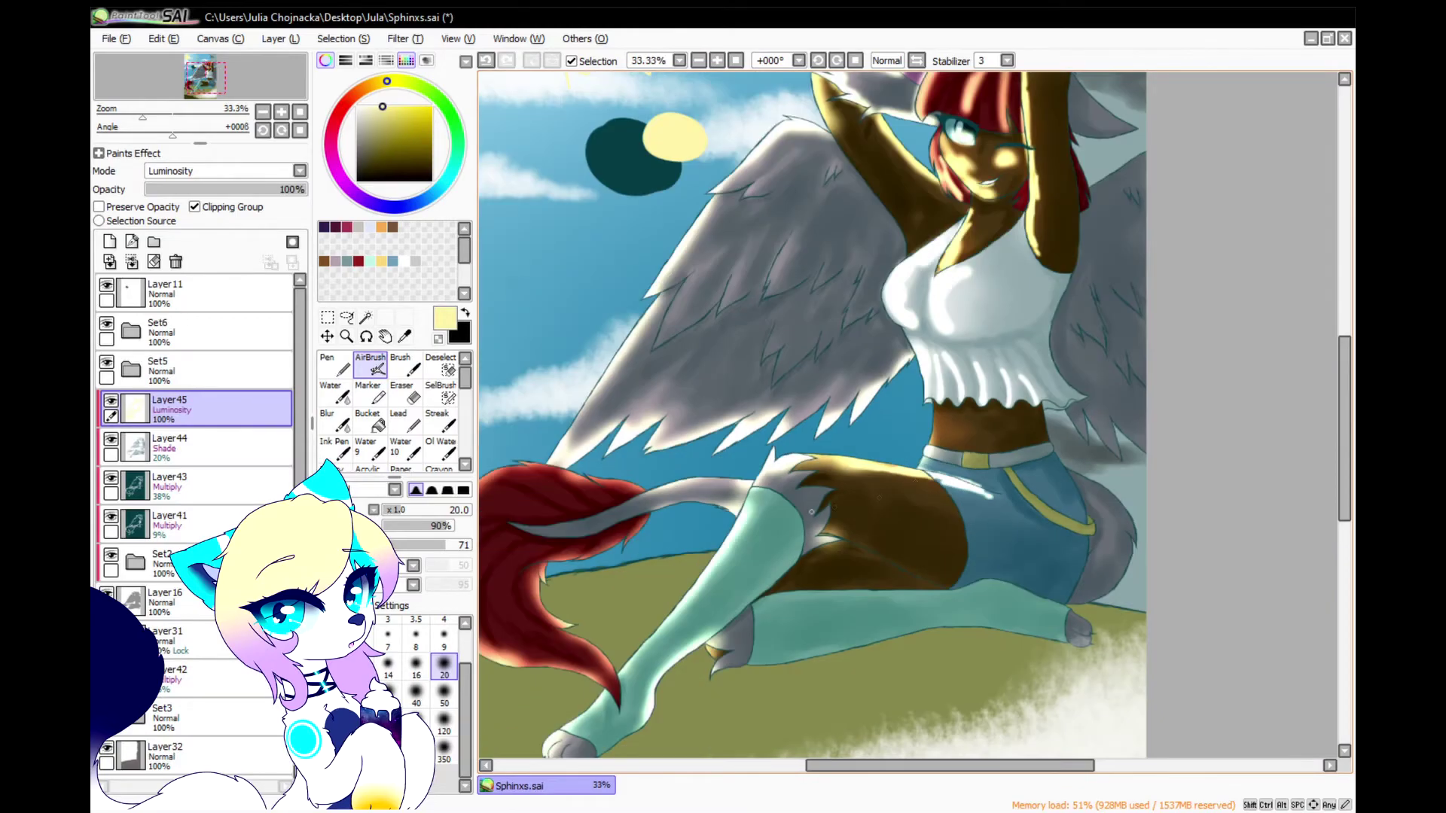
scroll(746, 313, up, 3)
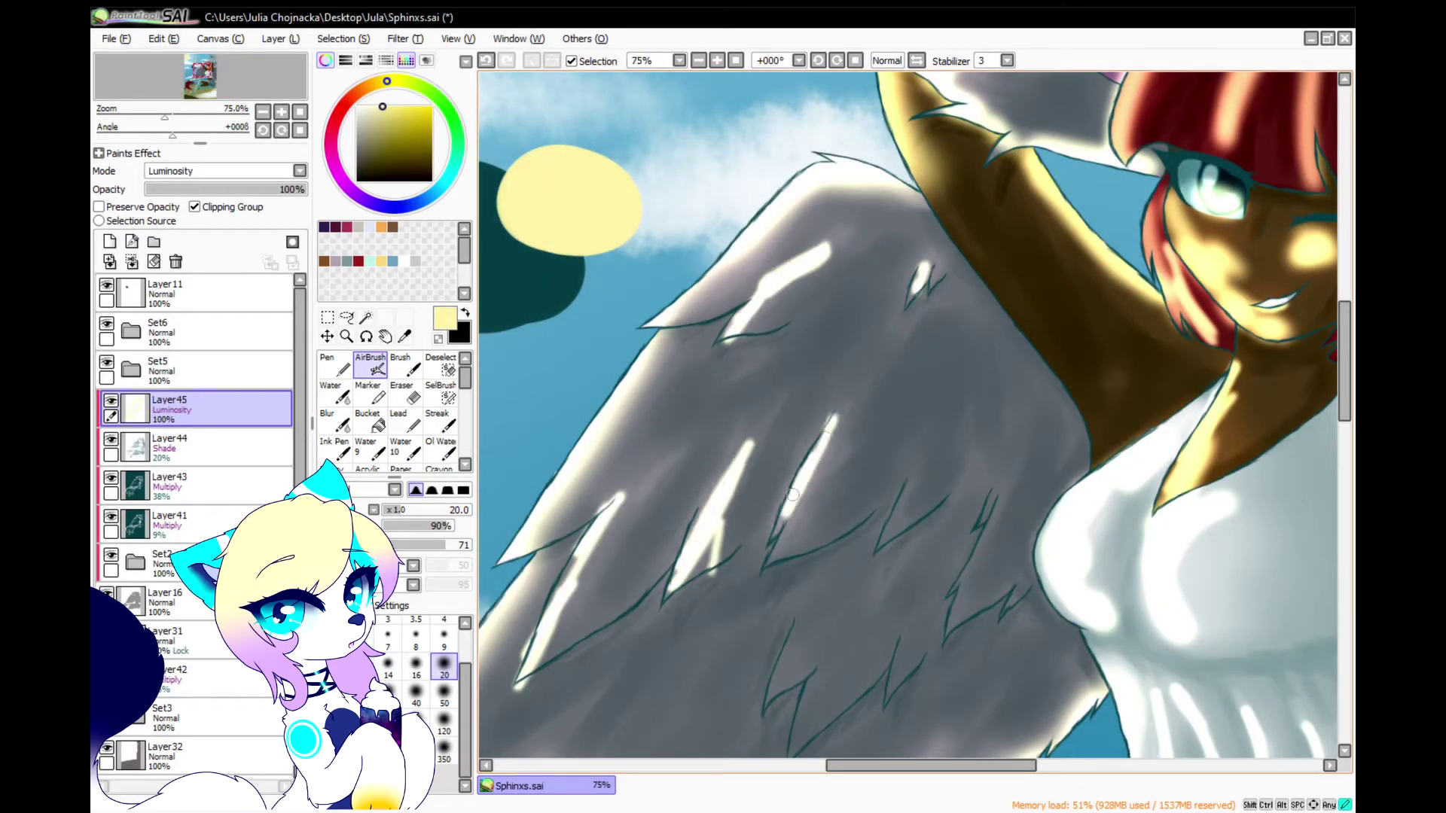
Lower the highlight layer's opacity to 18% and set its duplicate to a clipped Luminosity layer
scroll(729, 558, down, 5)
drag(226, 189, 175, 189)
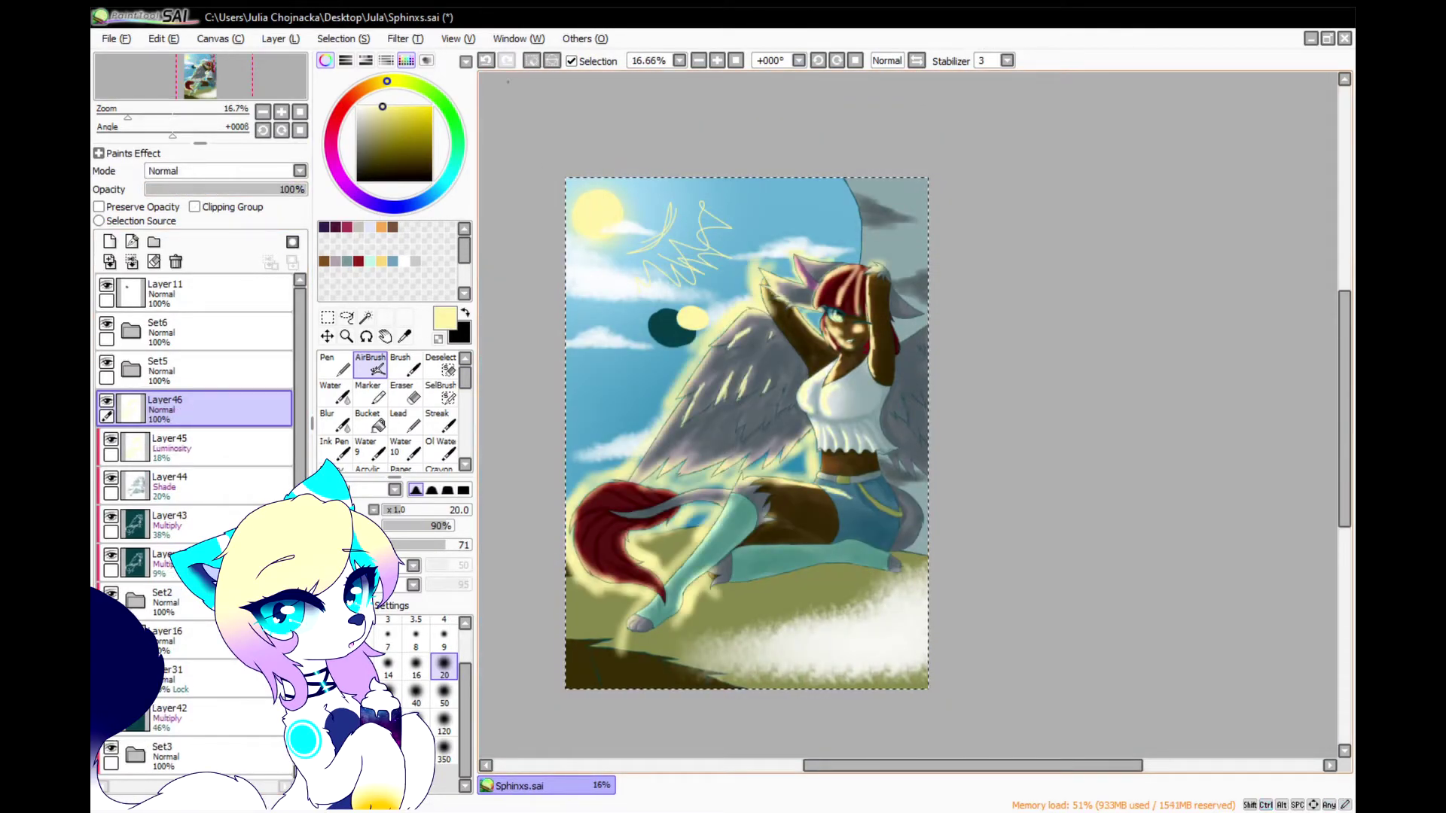
click(195, 207)
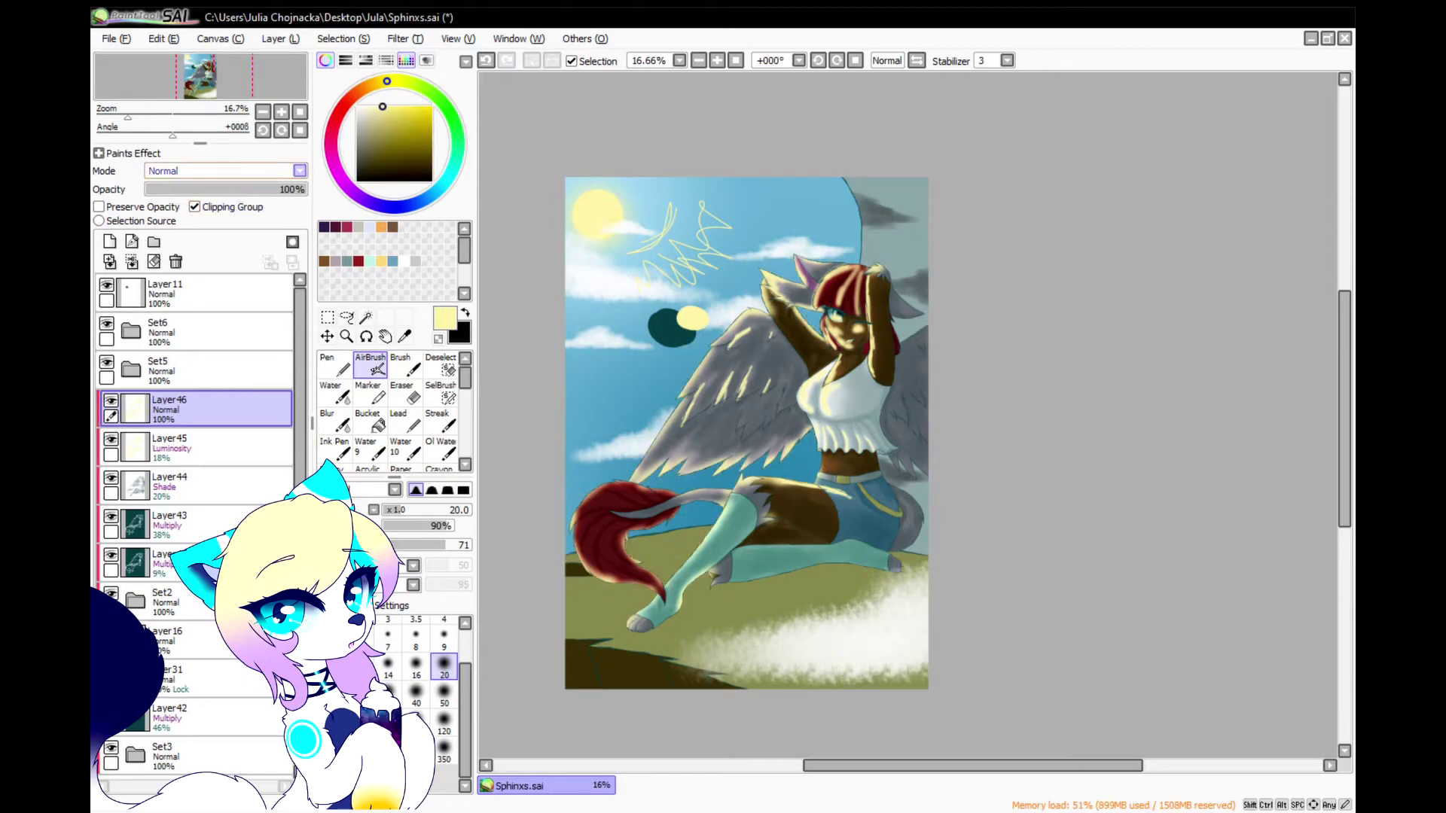
click(175, 242)
Soften the highlights on the red tail tuft with the Blur tool
click(335, 422)
scroll(625, 553, up, 3)
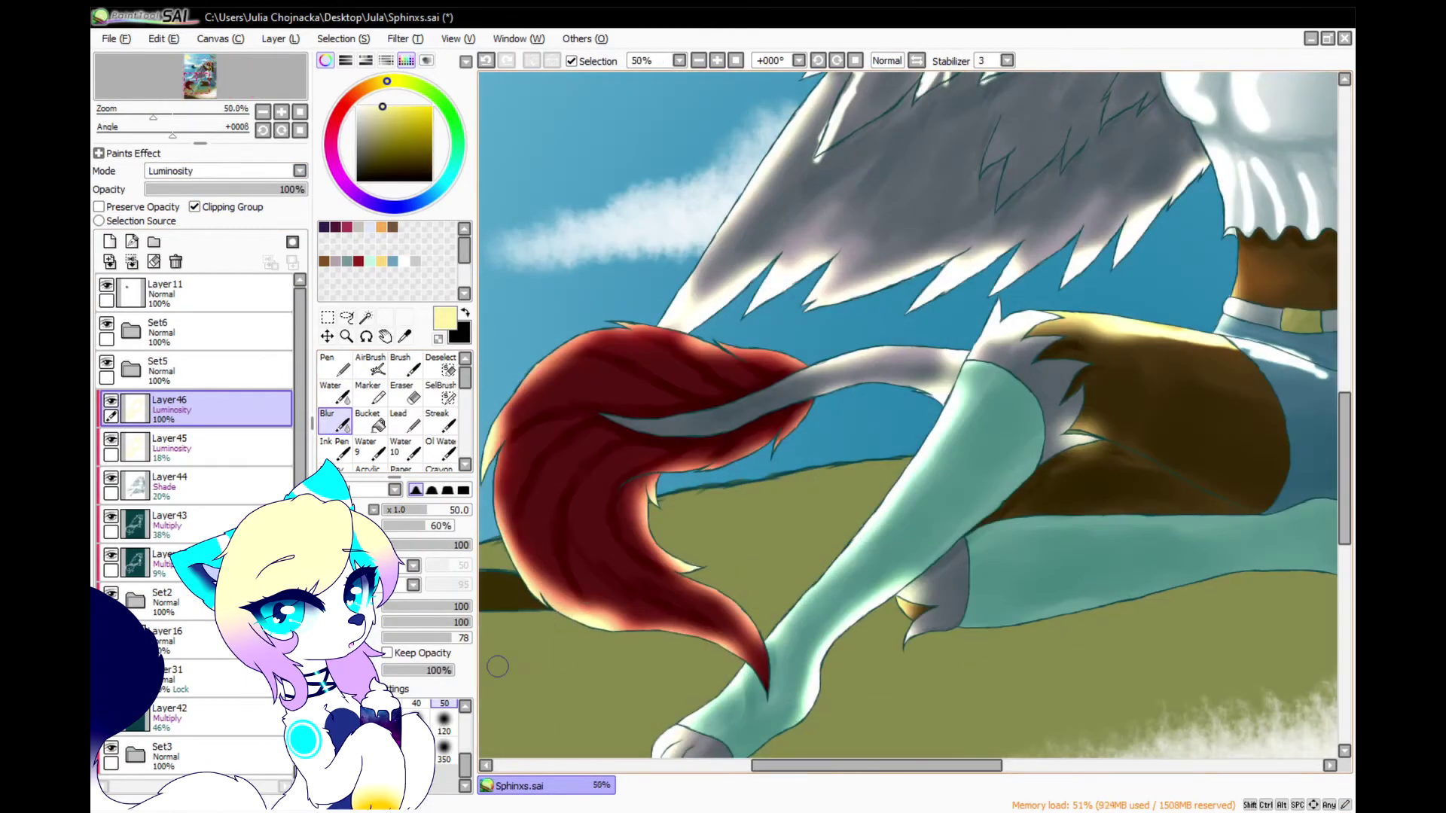
mouse_move(626, 614)
mouse_down()
mouse_move(517, 495)
mouse_move(569, 393)
mouse_move(711, 372)
mouse_move(682, 477)
mouse_move(611, 542)
mouse_move(715, 596)
mouse_move(696, 655)
mouse_move(806, 691)
mouse_move(993, 368)
mouse_move(949, 391)
mouse_move(968, 467)
mouse_move(932, 365)
mouse_move(799, 391)
mouse_up()
scroll(798, 391, down, 2)
scroll(798, 391, up, 2)
Blur the highlights along the wing's edge, on its feathers and on the brown thigh at size 120
mouse_move(873, 346)
mouse_down()
mouse_move(632, 350)
mouse_move(736, 297)
mouse_move(783, 120)
mouse_up()
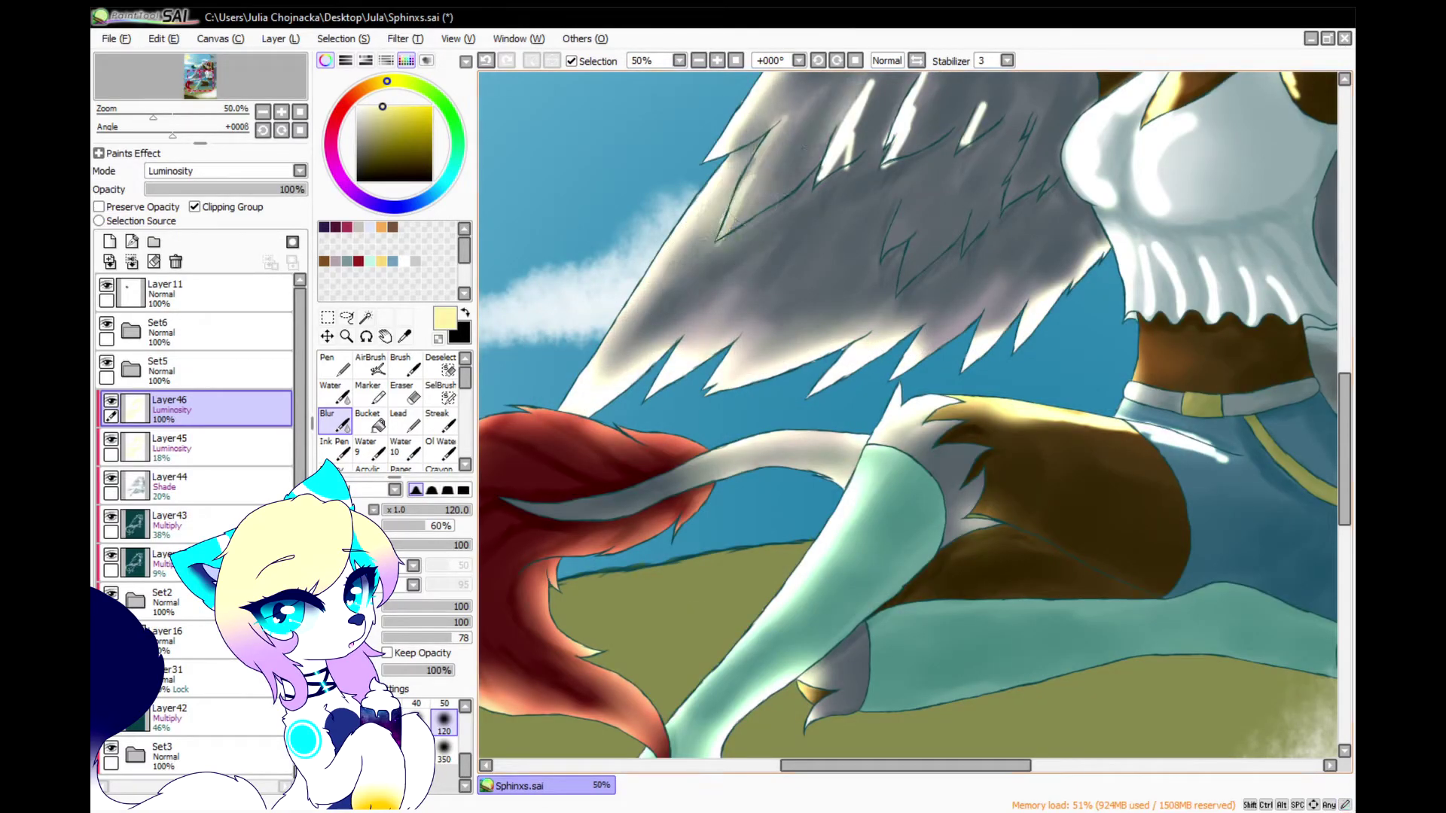
drag(832, 200, 894, 190)
drag(994, 351, 1063, 428)
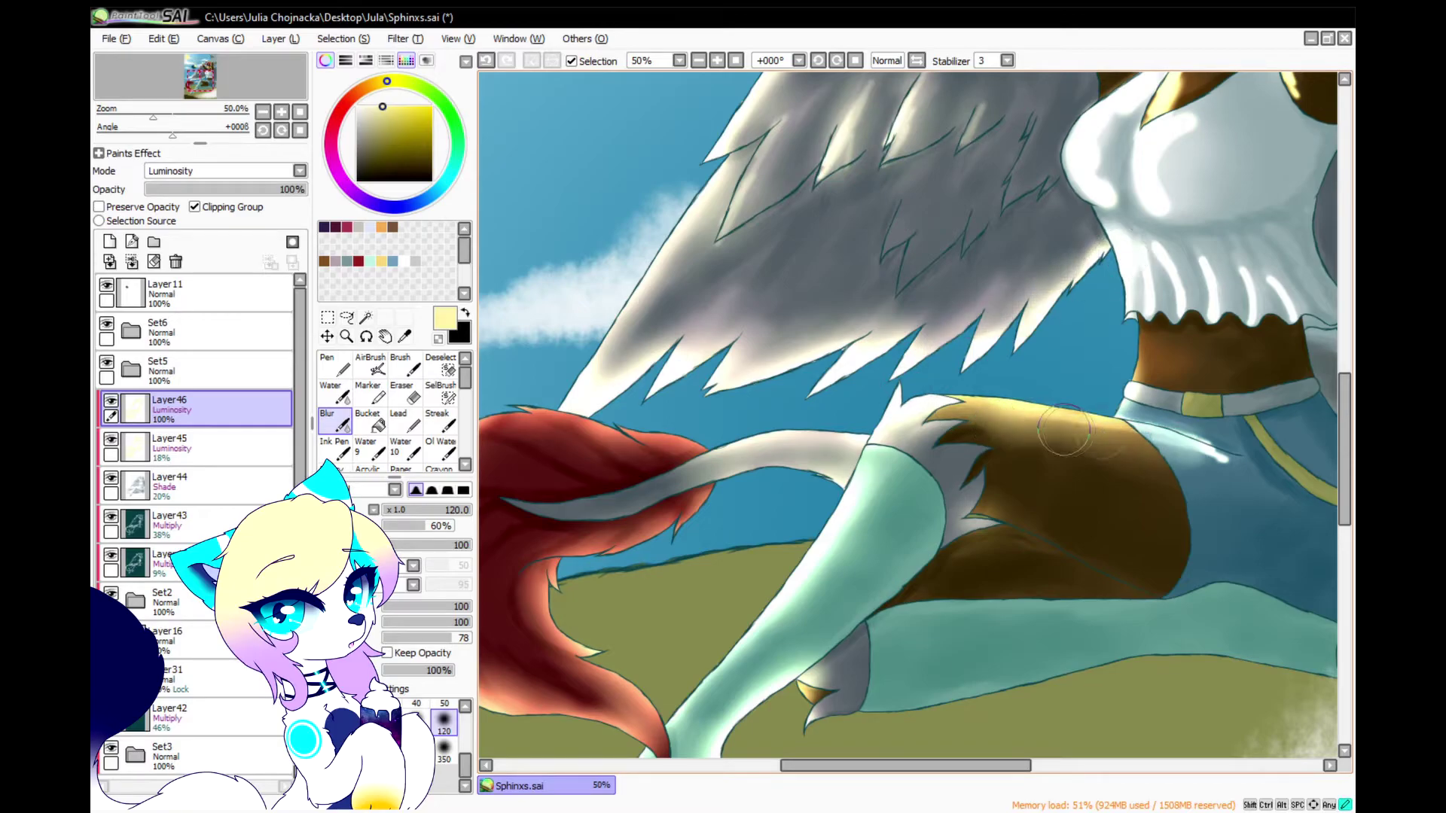
Blur the highlights on the skirt, the top's ruffles and its chest folds
scroll(835, 693, down, 2)
scroll(1009, 474, up, 4)
mouse_move(915, 527)
mouse_down()
mouse_move(929, 461)
mouse_move(1123, 565)
mouse_move(1156, 546)
mouse_up()
mouse_move(915, 654)
mouse_down()
mouse_move(906, 706)
mouse_move(934, 654)
mouse_up()
scroll(979, 602, down, 2)
scroll(997, 422, up, 2)
mouse_move(985, 501)
mouse_down()
mouse_move(888, 362)
mouse_move(1049, 233)
mouse_up()
Blur the highlights on the raised arms, face, red hair and ears
scroll(1049, 233, down, 2)
scroll(828, 395, up, 2)
scroll(764, 462, down, 2)
mouse_move(693, 362)
mouse_down()
mouse_move(829, 271)
mouse_move(1062, 377)
mouse_move(1092, 421)
mouse_move(1104, 349)
mouse_up()
mouse_move(1067, 197)
mouse_down()
mouse_move(1017, 354)
mouse_move(1047, 196)
mouse_move(948, 286)
mouse_move(913, 224)
mouse_up()
scroll(915, 226, down, 2)
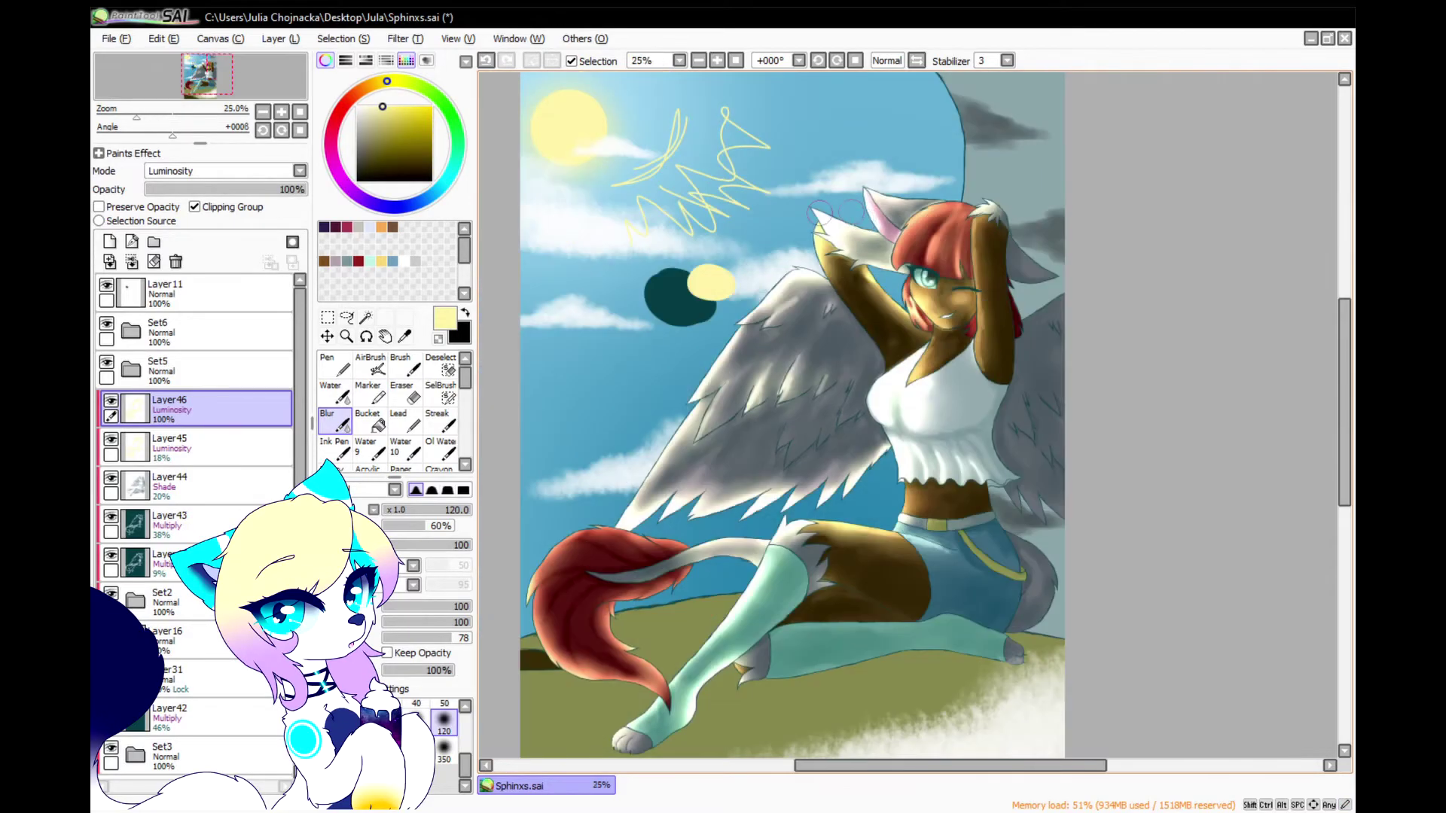
Set the blurred highlight layer's opacity to 37% and add a clipped Lumi & Shade layer above it
drag(210, 189, 205, 190)
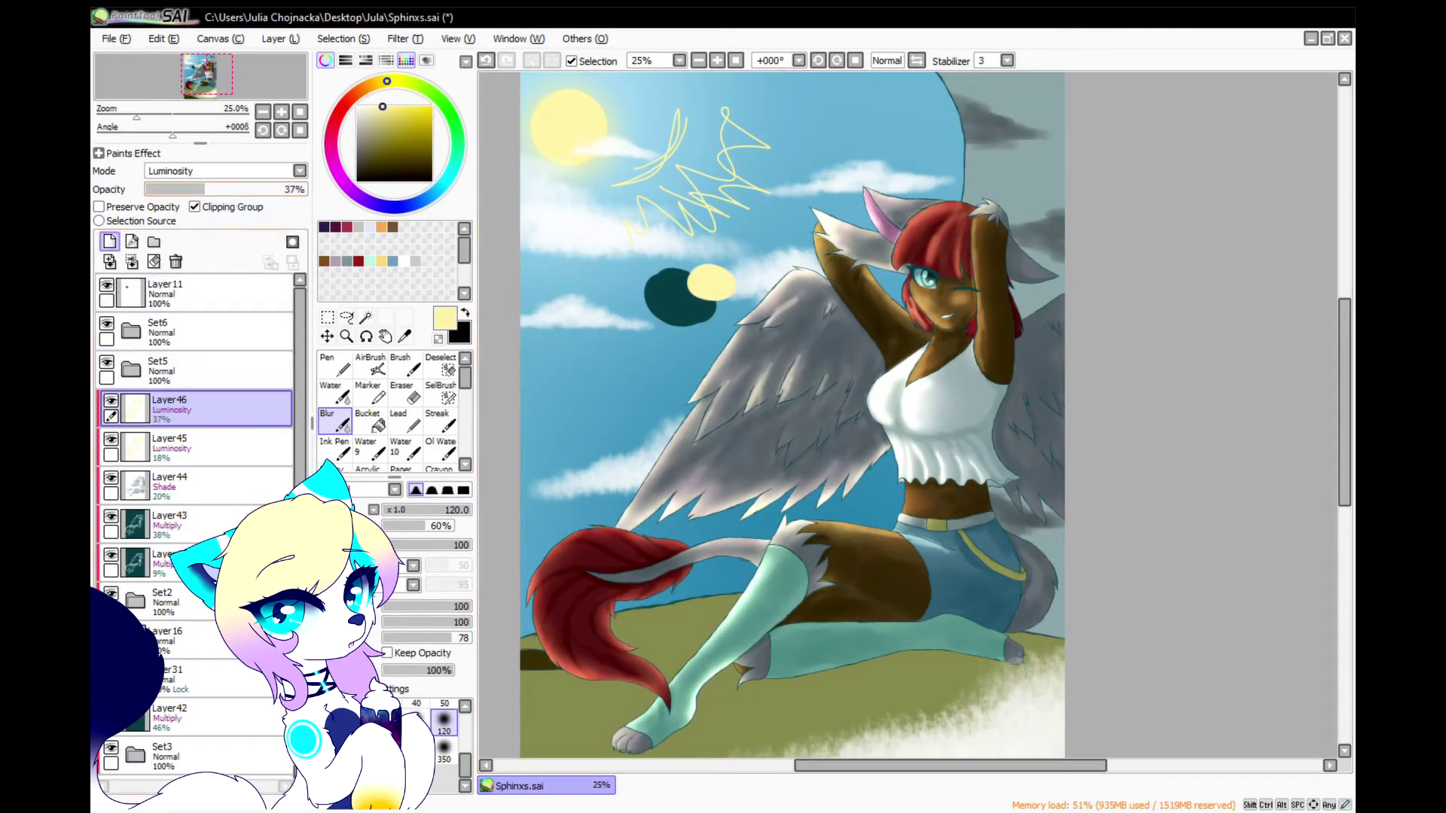
click(109, 242)
click(181, 268)
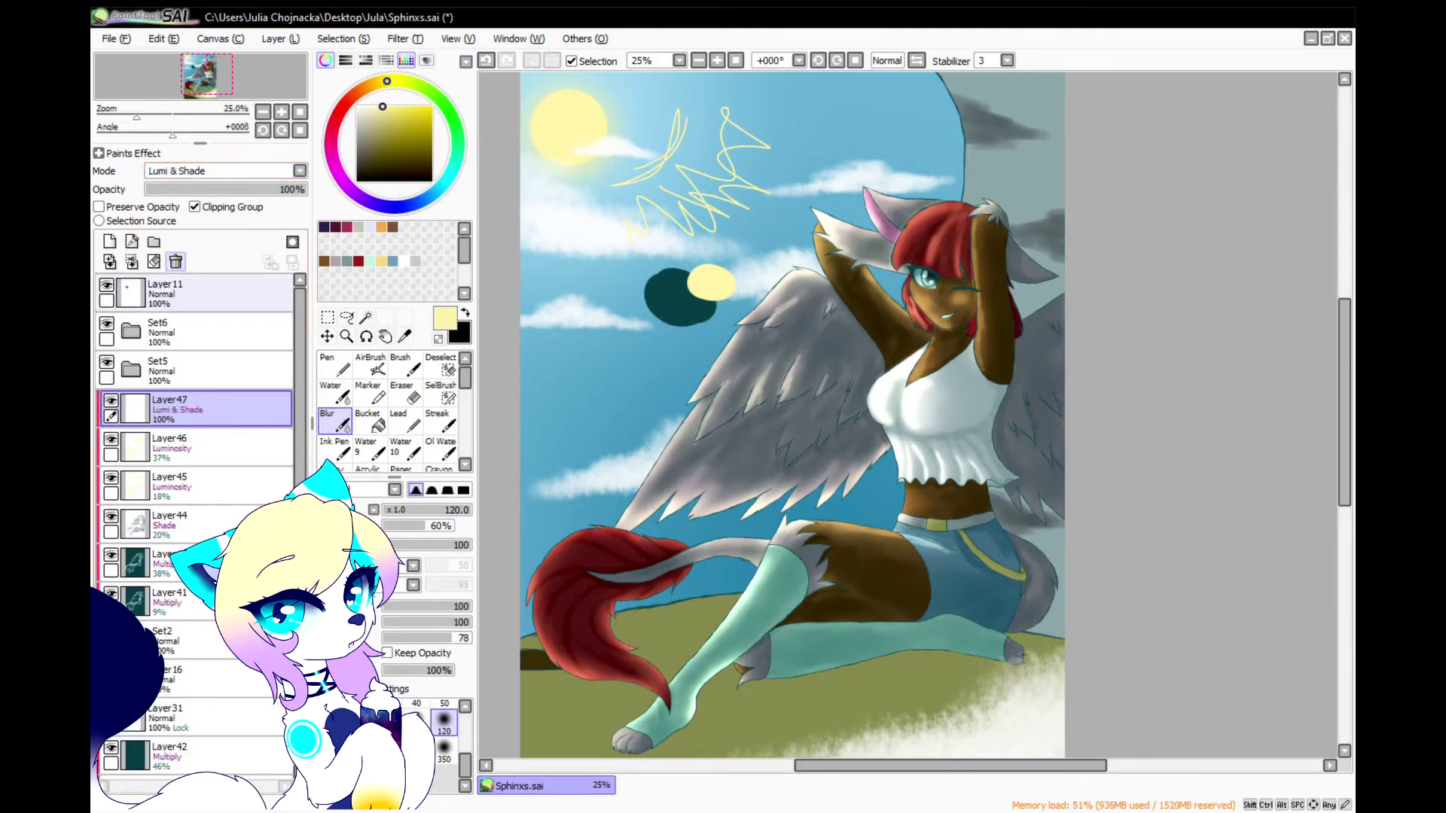
Pick the dark teal swatch and airbrush broad shadows over the side of the character away from the sun
click(370, 365)
right_click(680, 309)
scroll(679, 305, down, 1)
scroll(720, 512, up, 2)
mouse_move(722, 510)
mouse_down()
mouse_move(982, 520)
mouse_move(1105, 137)
mouse_move(1096, 320)
mouse_up()
scroll(1033, 479, down, 1)
mouse_move(878, 301)
mouse_down()
mouse_move(950, 186)
mouse_move(1064, 250)
mouse_up()
drag(809, 450, 644, 507)
Pick the pale yellow swatch, airbrush broad light on the sun-facing side, and set the layer's opacity to 21%
right_click(771, 148)
right_click(774, 160)
mouse_move(700, 375)
mouse_down()
mouse_move(549, 497)
mouse_move(688, 569)
mouse_move(760, 483)
mouse_move(971, 384)
mouse_move(753, 377)
mouse_move(806, 188)
mouse_move(881, 98)
mouse_move(926, 151)
mouse_move(1032, 143)
mouse_move(964, 286)
mouse_move(965, 324)
mouse_move(873, 452)
mouse_move(881, 497)
mouse_move(806, 580)
mouse_move(901, 363)
mouse_up()
drag(226, 189, 178, 189)
Select the background's Multiply layer at 46% opacity and airbrush its shadow away from the ground around the tail and legs
scroll(211, 411, down, 3)
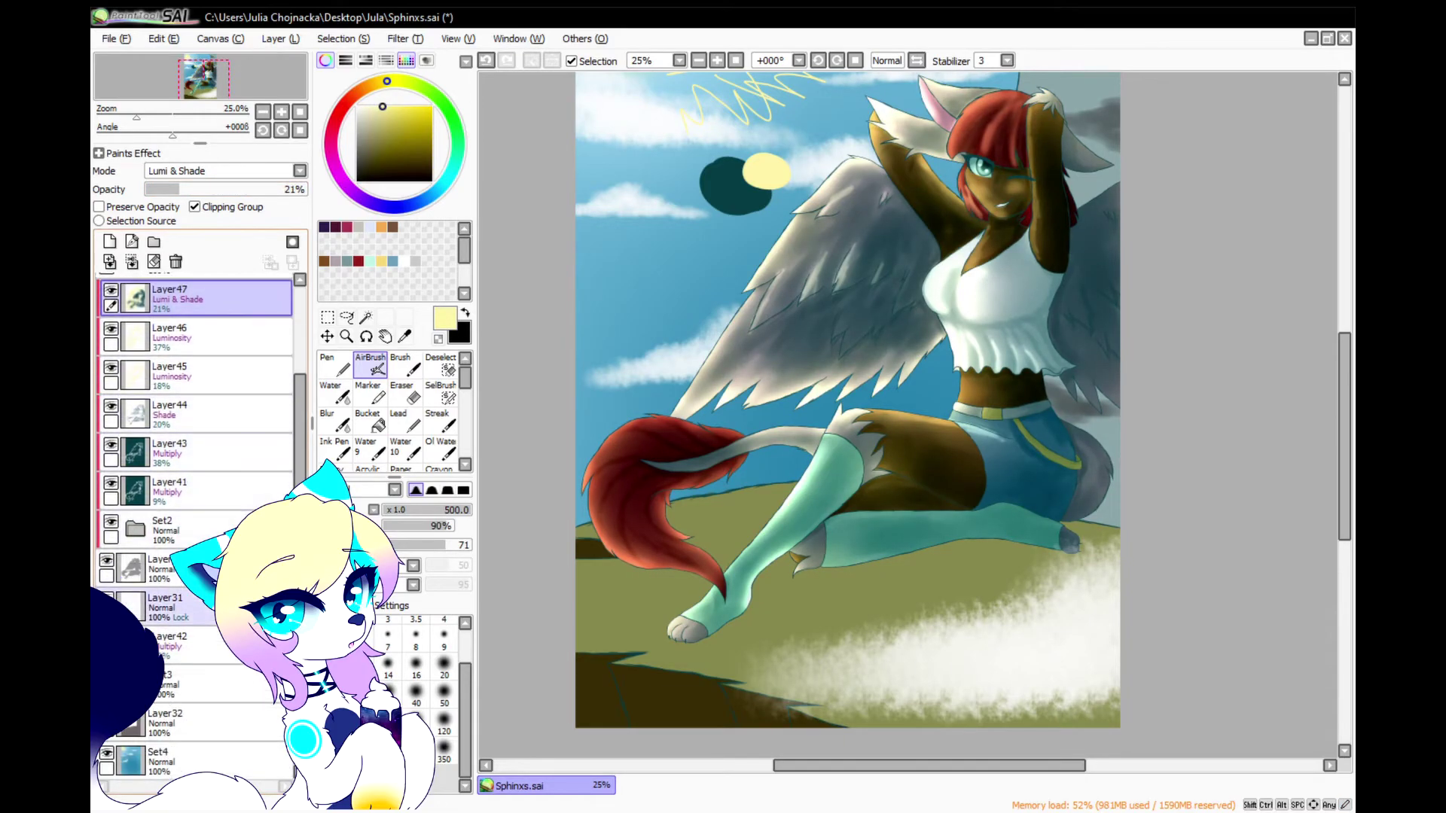
click(203, 645)
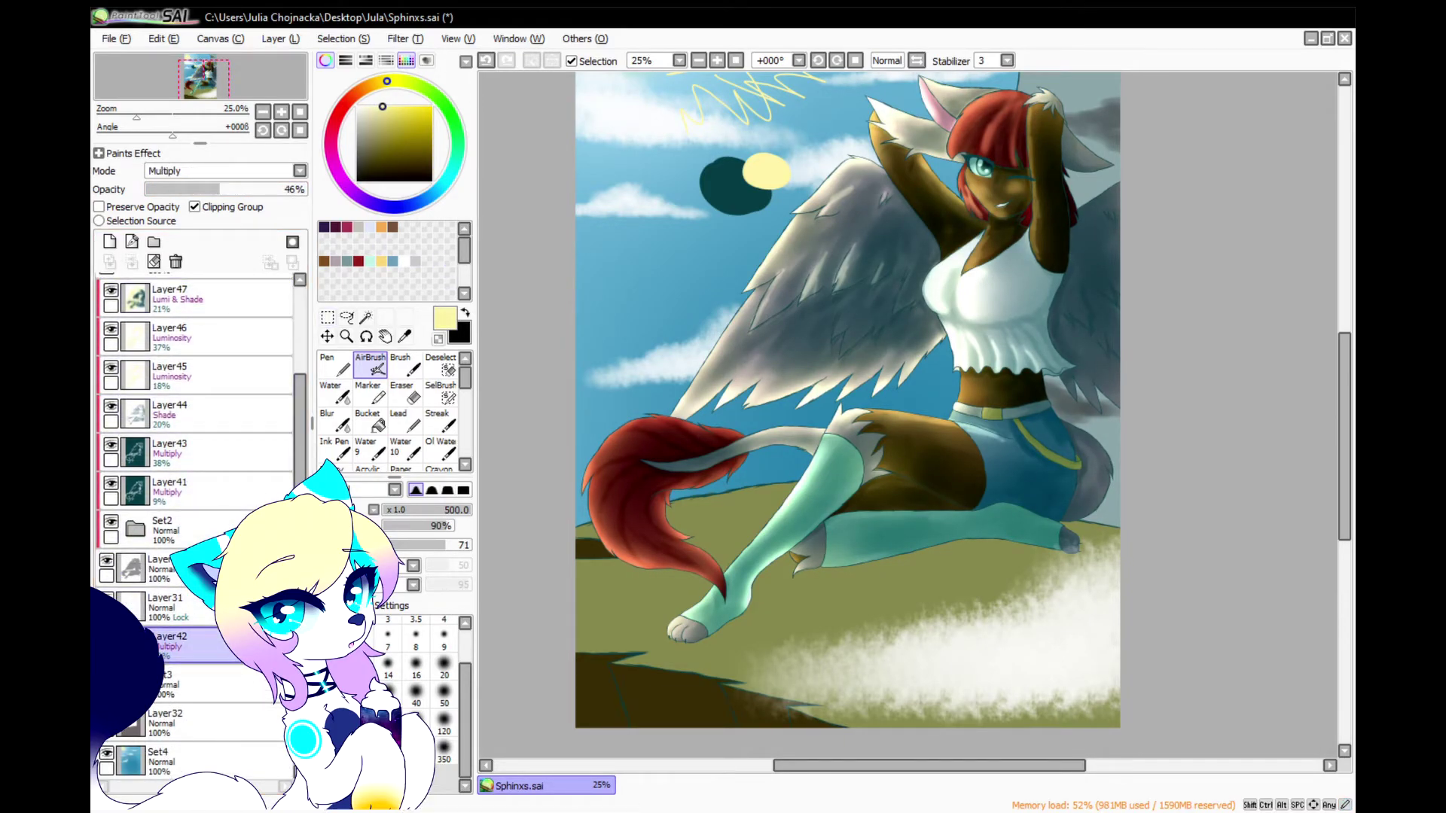
scroll(689, 554, up, 2)
mouse_move(629, 519)
mouse_down()
mouse_move(840, 493)
mouse_move(930, 452)
mouse_move(489, 533)
mouse_move(614, 527)
mouse_up()
scroll(907, 502, down, 1)
drag(675, 566, 746, 556)
scroll(595, 543, down, 2)
scroll(634, 597, up, 2)
mouse_move(602, 578)
mouse_down()
mouse_move(720, 533)
mouse_move(594, 565)
mouse_up()
Airbrush away the background shadow over the grey sky above and behind the raised arm at size 350
scroll(633, 595, down, 3)
scroll(831, 252, up, 4)
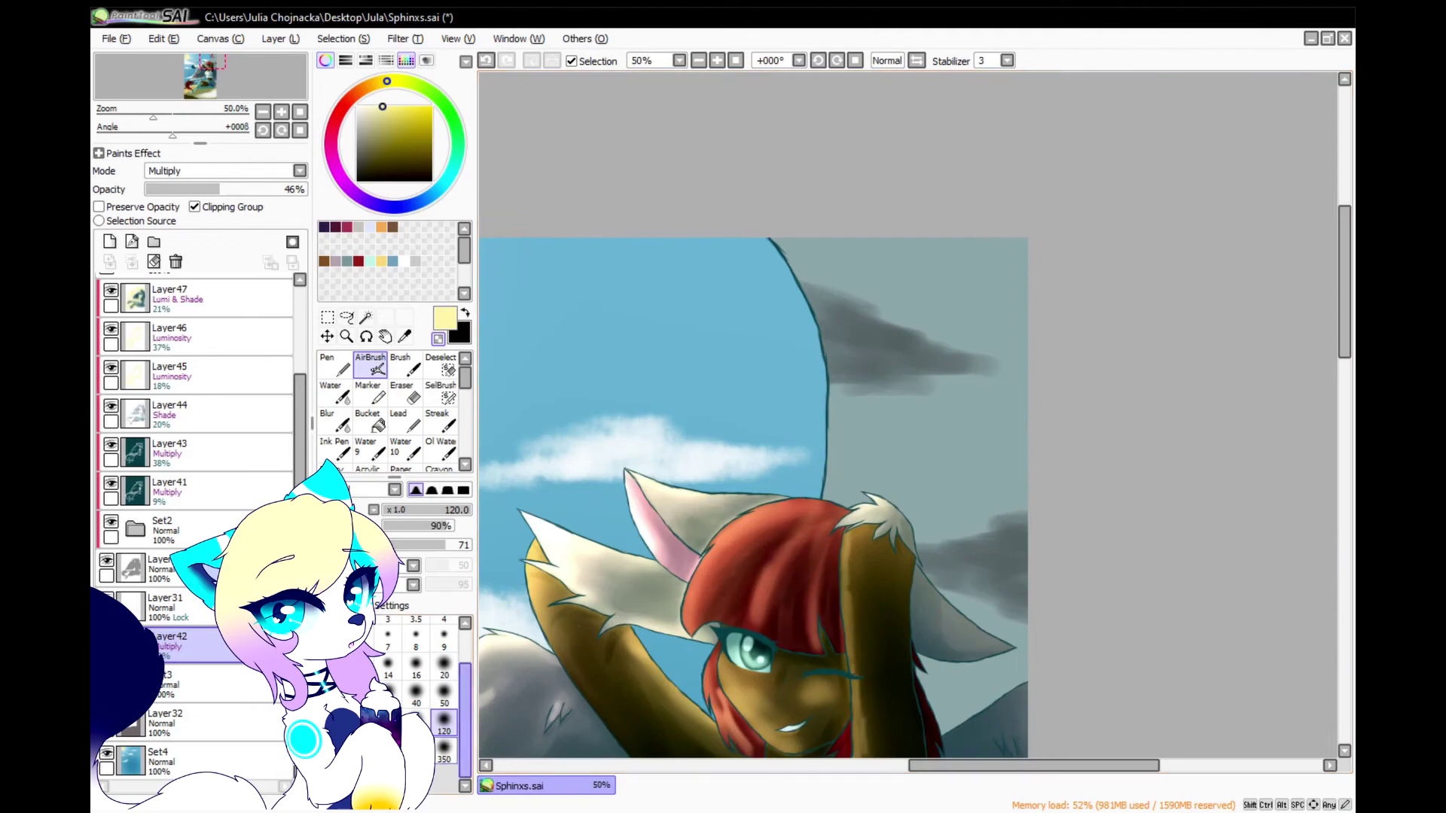
scroll(817, 288, down, 4)
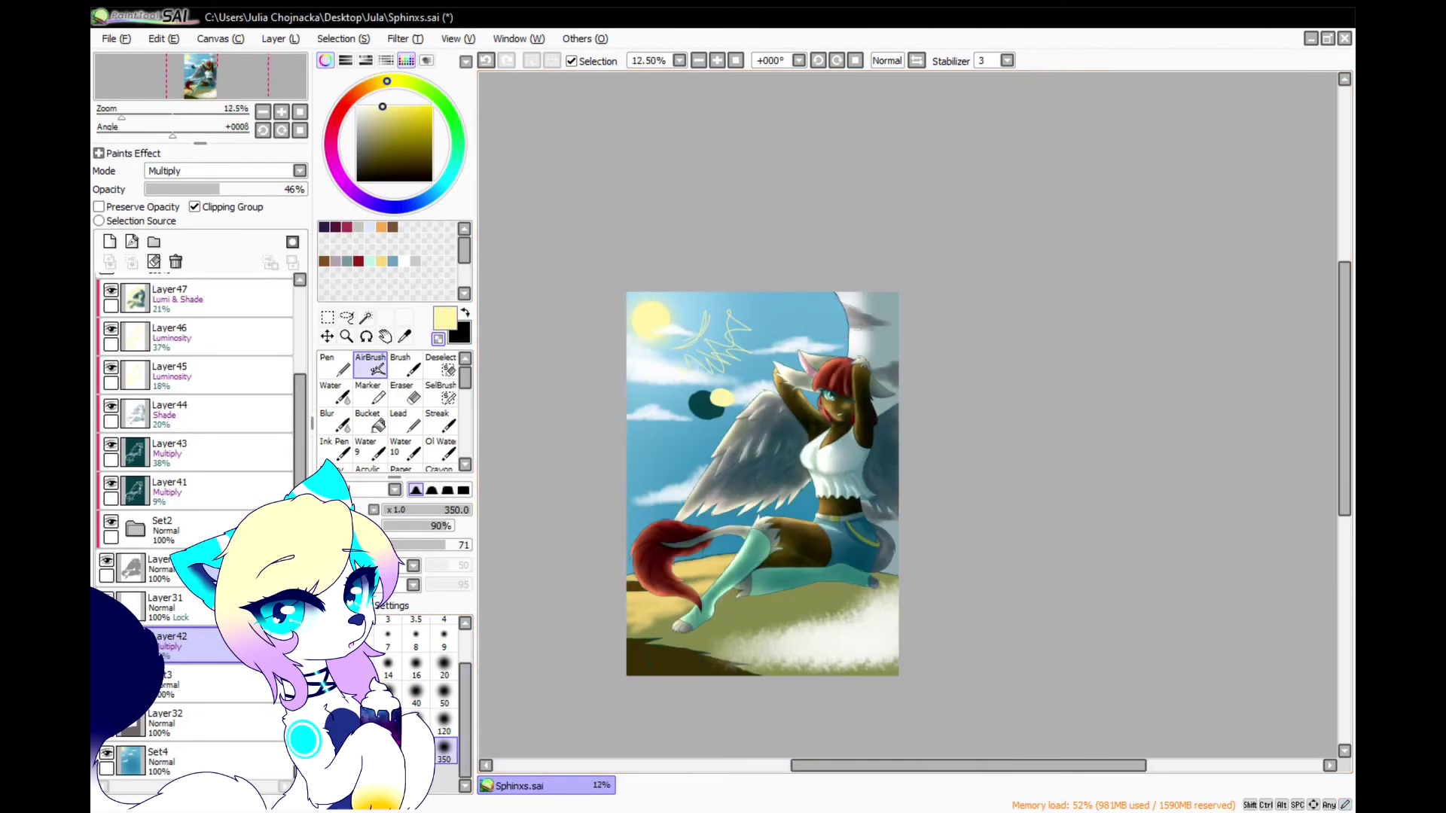
Add a clipped Multiply layer above Layer42, sample the dark teal swatch, and airbrush shadow on the ground beneath the character
click(110, 241)
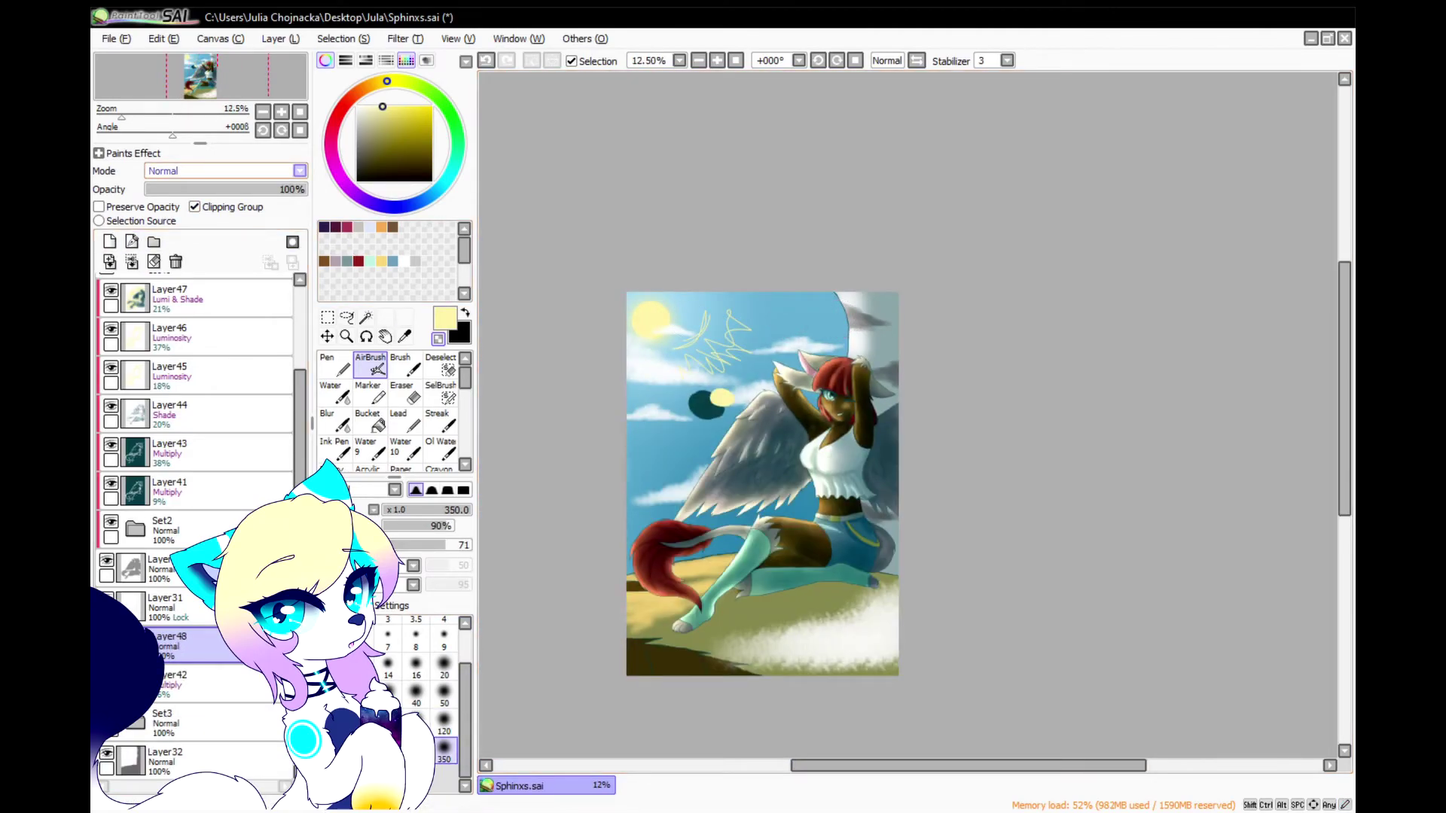
right_click(701, 405)
scroll(707, 652, up, 4)
mouse_move(678, 614)
mouse_down()
mouse_move(908, 500)
mouse_move(791, 563)
mouse_up()
scroll(732, 579, down, 1)
mouse_move(858, 512)
mouse_down()
mouse_move(1105, 513)
mouse_move(1057, 482)
mouse_move(1175, 489)
mouse_move(1084, 482)
mouse_move(828, 557)
mouse_move(801, 579)
mouse_move(850, 584)
mouse_move(926, 514)
mouse_move(1149, 536)
mouse_move(971, 513)
mouse_up()
scroll(949, 490, down, 2)
scroll(950, 491, up, 3)
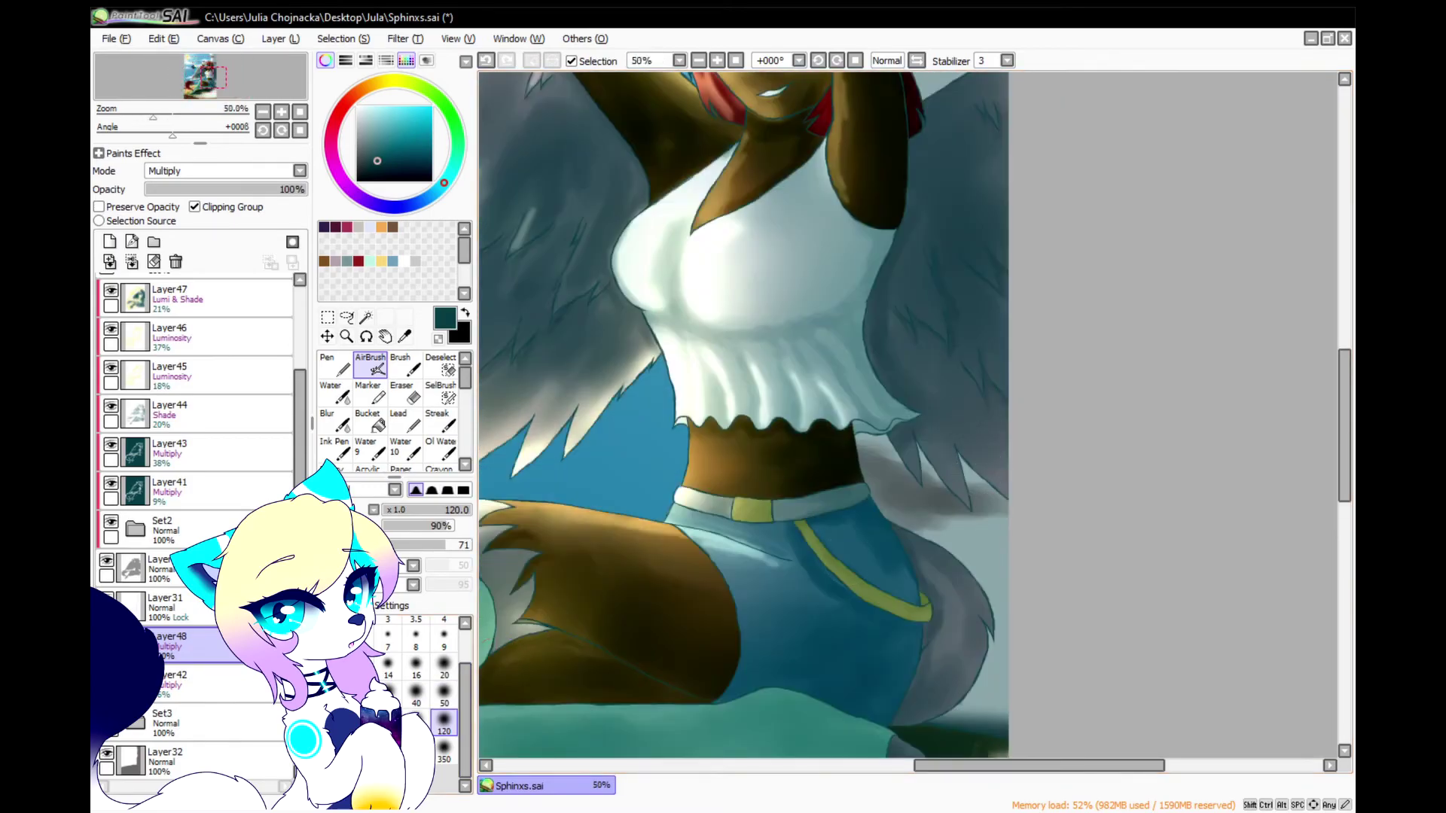
Airbrush broad dark teal shadow over the pale column behind the character at brush size 300
click(415, 749)
drag(986, 527, 918, 663)
scroll(916, 677, down, 2)
scroll(915, 676, up, 2)
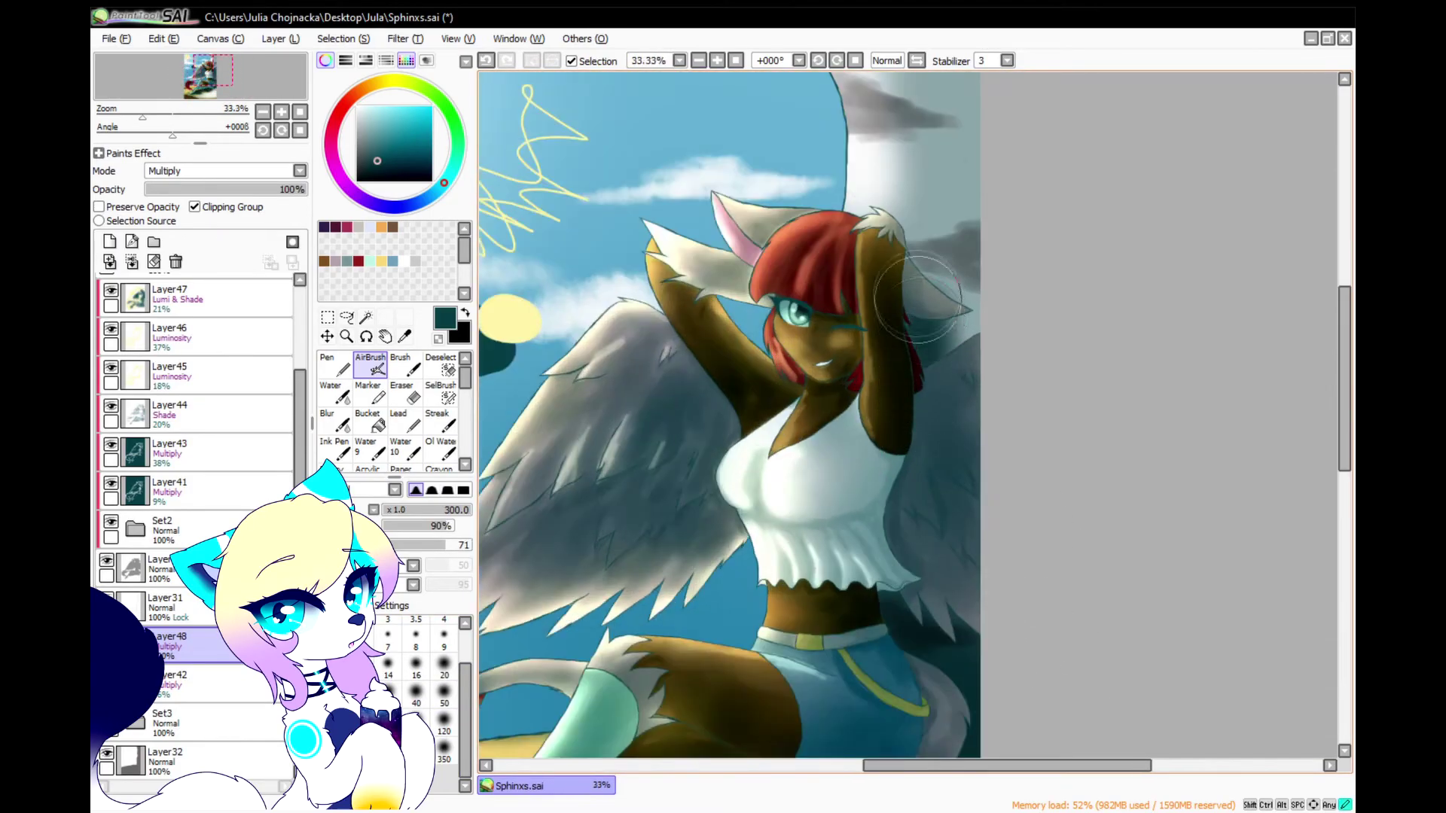
scroll(915, 407, down, 3)
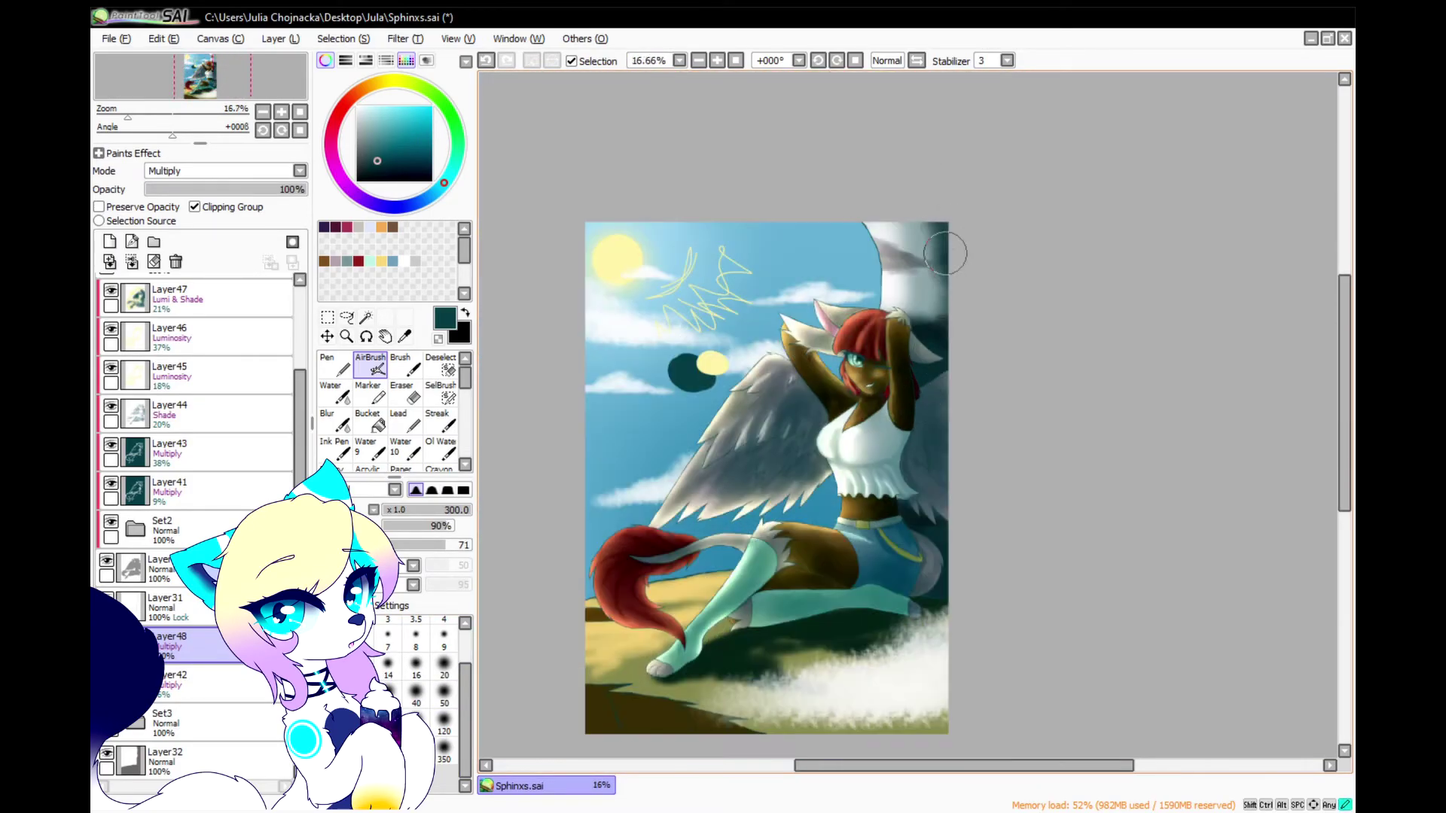
scroll(755, 636, up, 1)
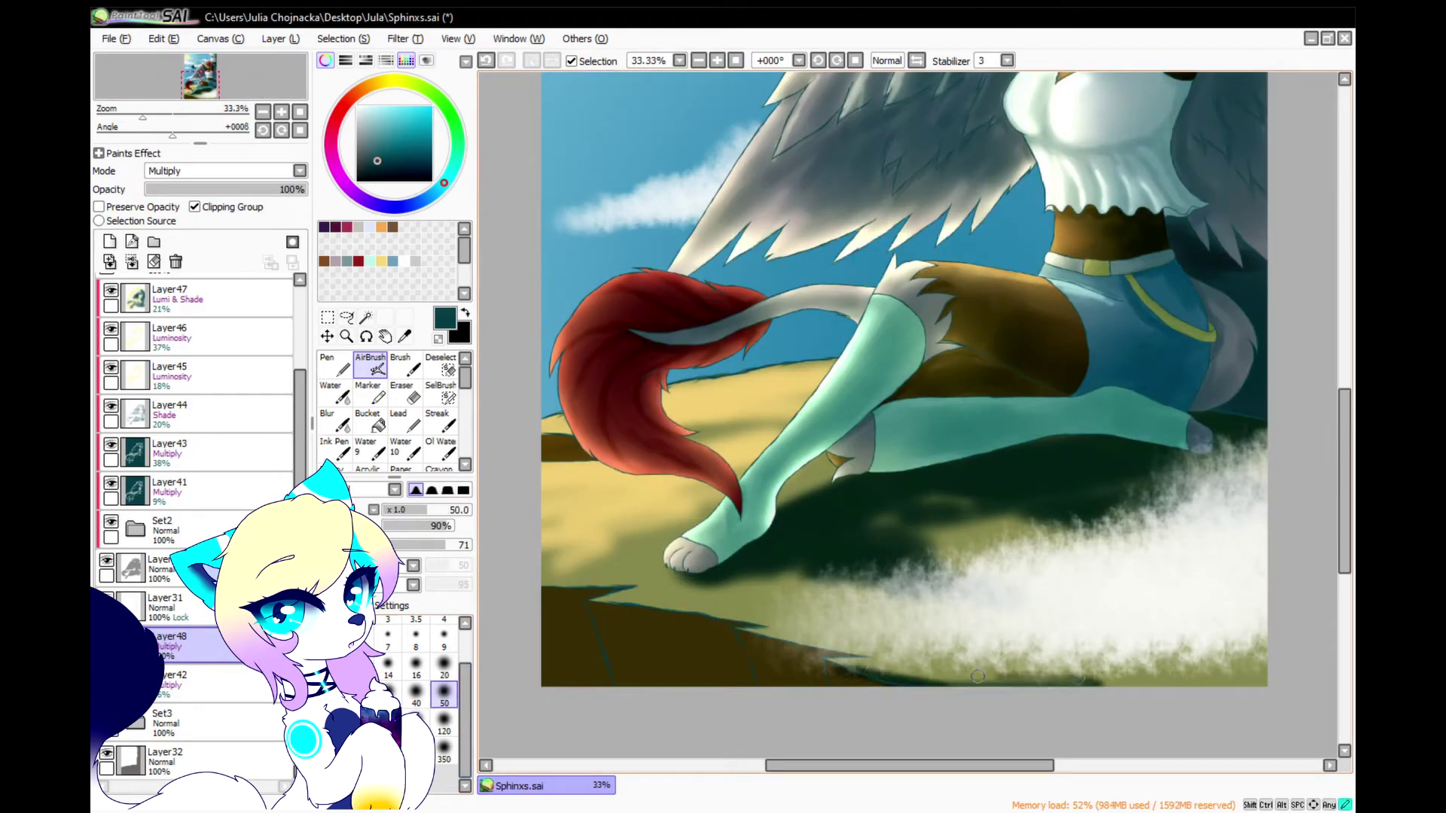
Airbrush shadows along the cliff edge and the lower ground, and set the layer's opacity to 31%
drag(935, 682, 1290, 678)
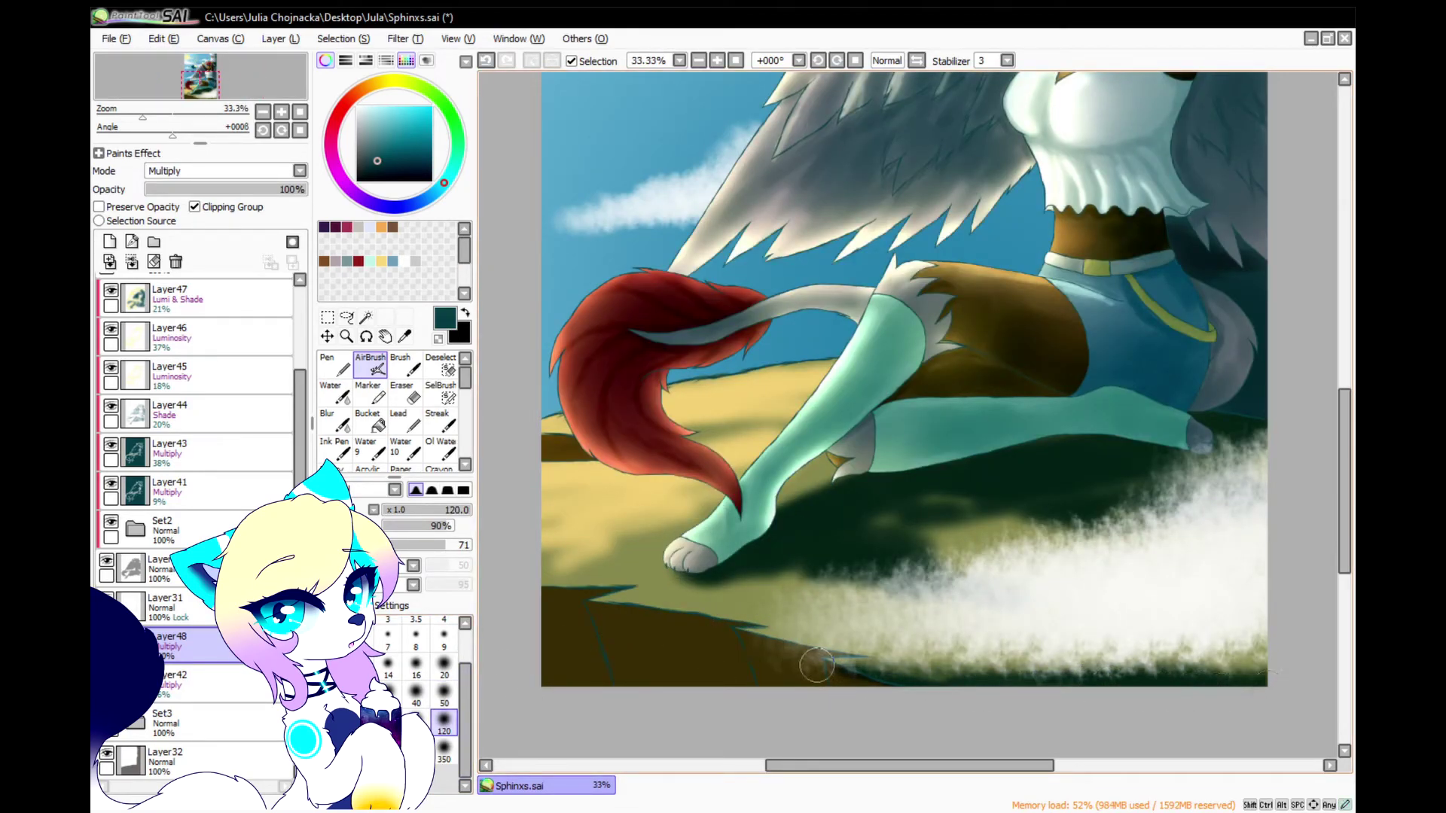
drag(732, 634, 596, 607)
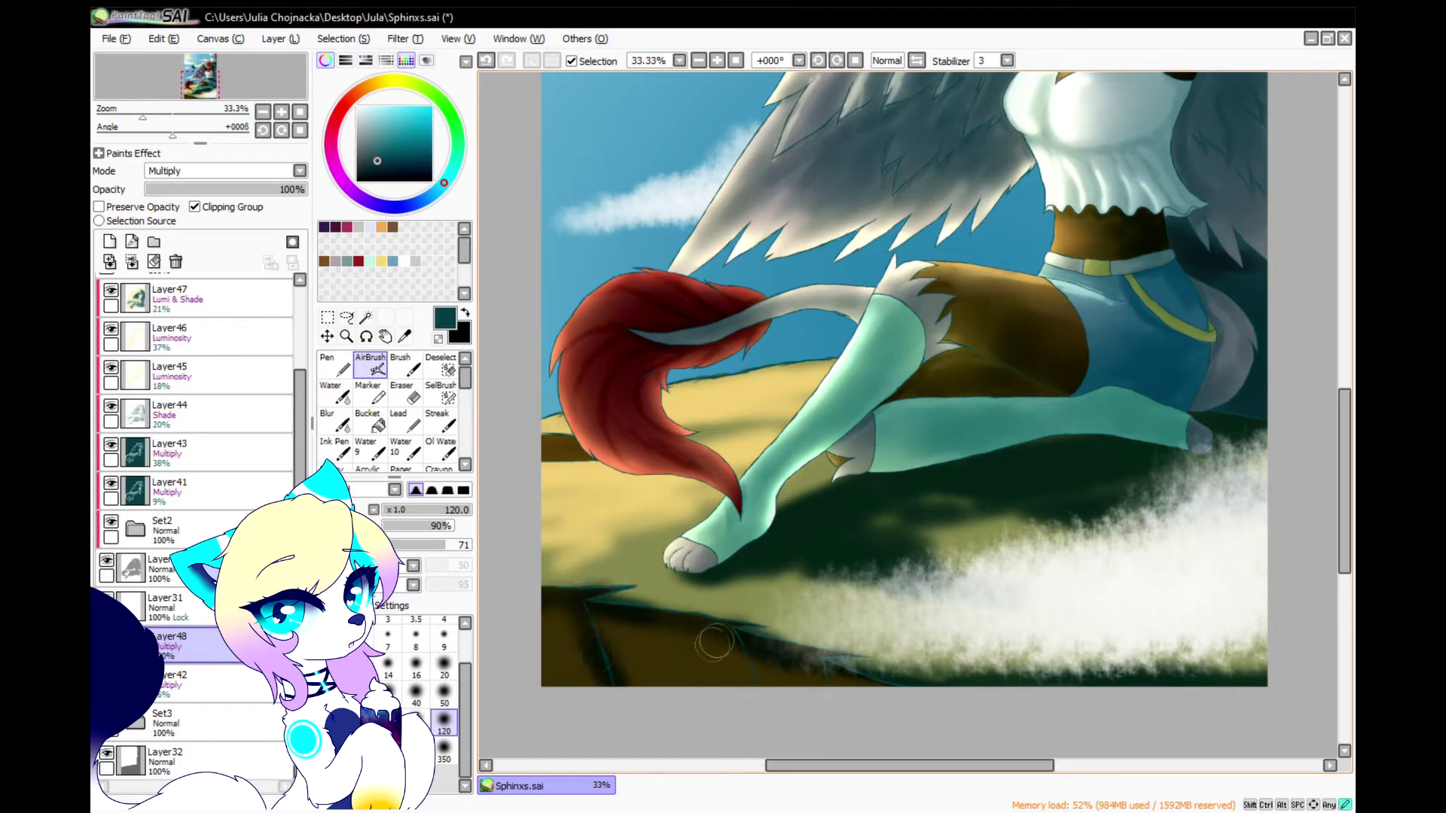
drag(735, 629, 866, 626)
drag(673, 610, 1021, 585)
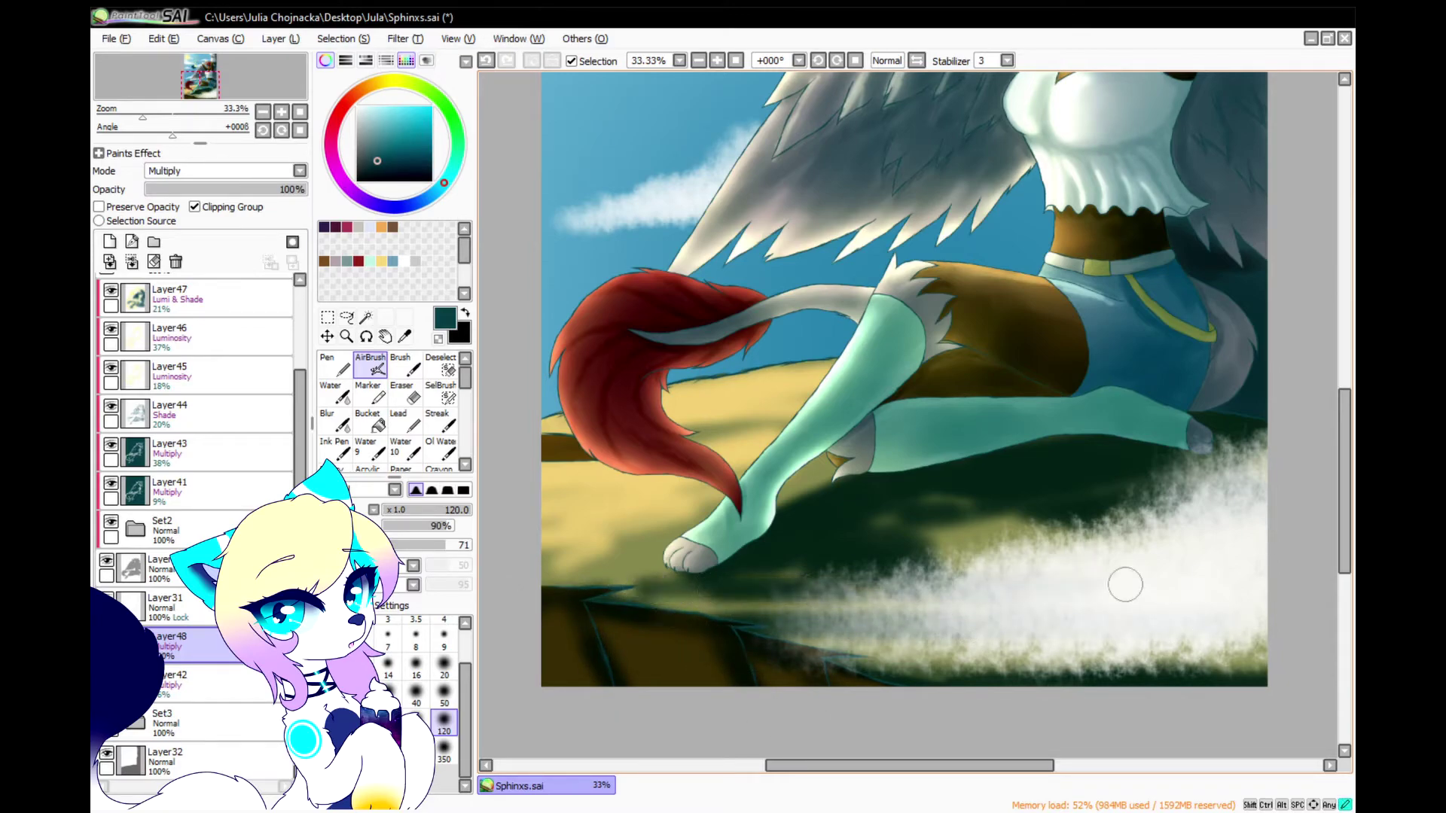
mouse_move(1137, 607)
mouse_down()
mouse_move(1285, 532)
mouse_move(1259, 591)
mouse_move(1001, 603)
mouse_up()
scroll(521, 421, up, 3)
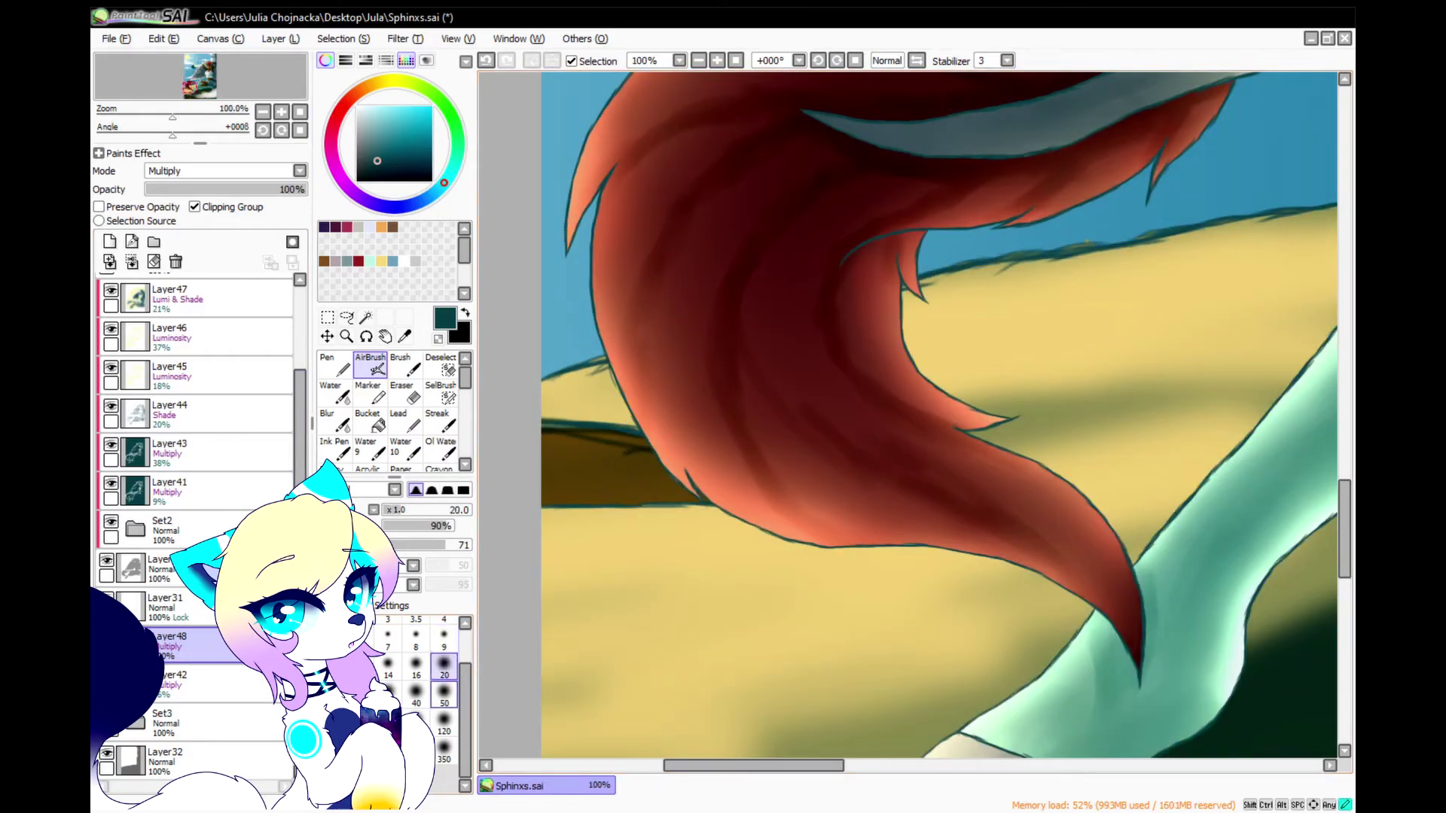
scroll(554, 495, down, 3)
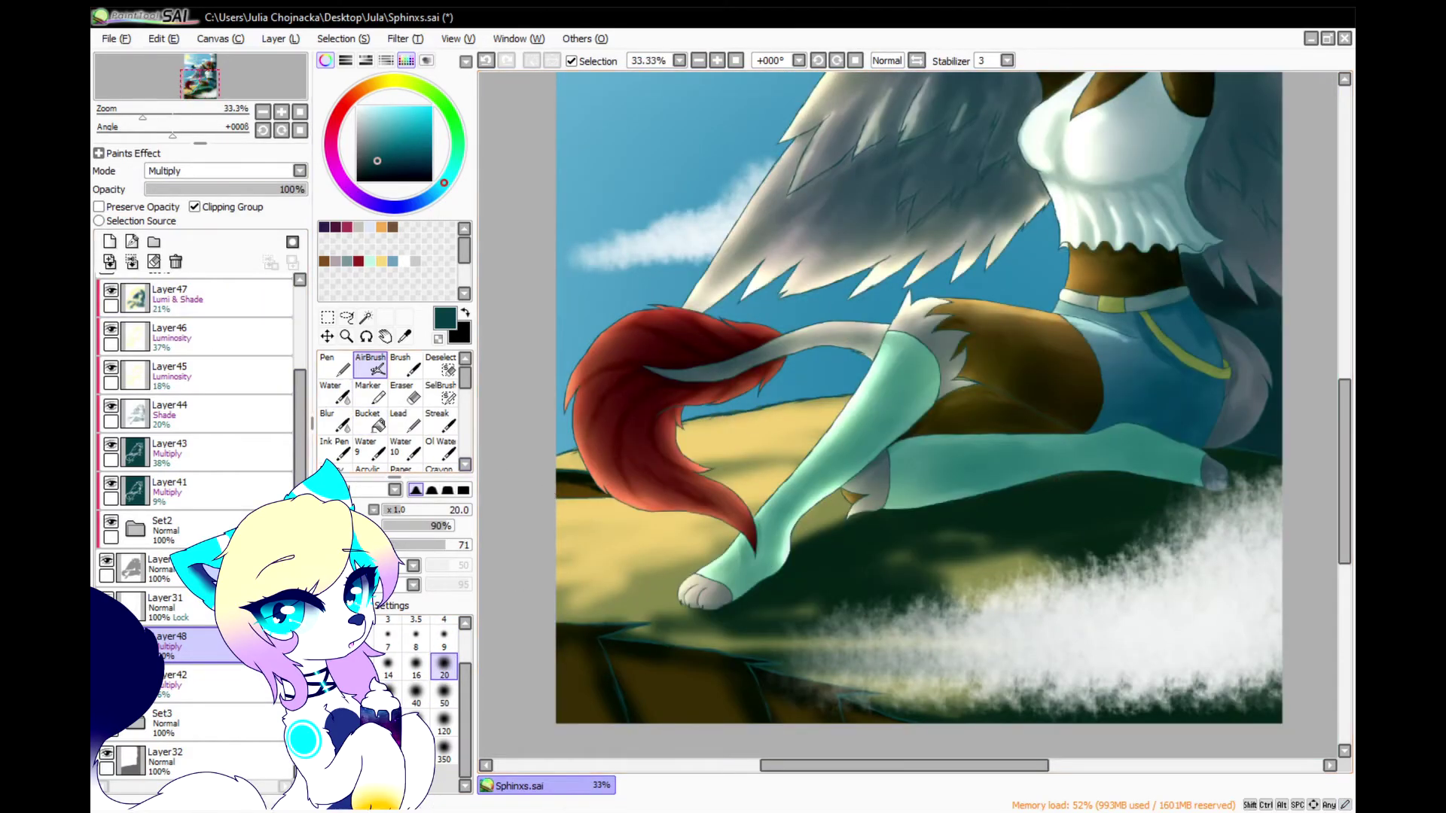
click(176, 189)
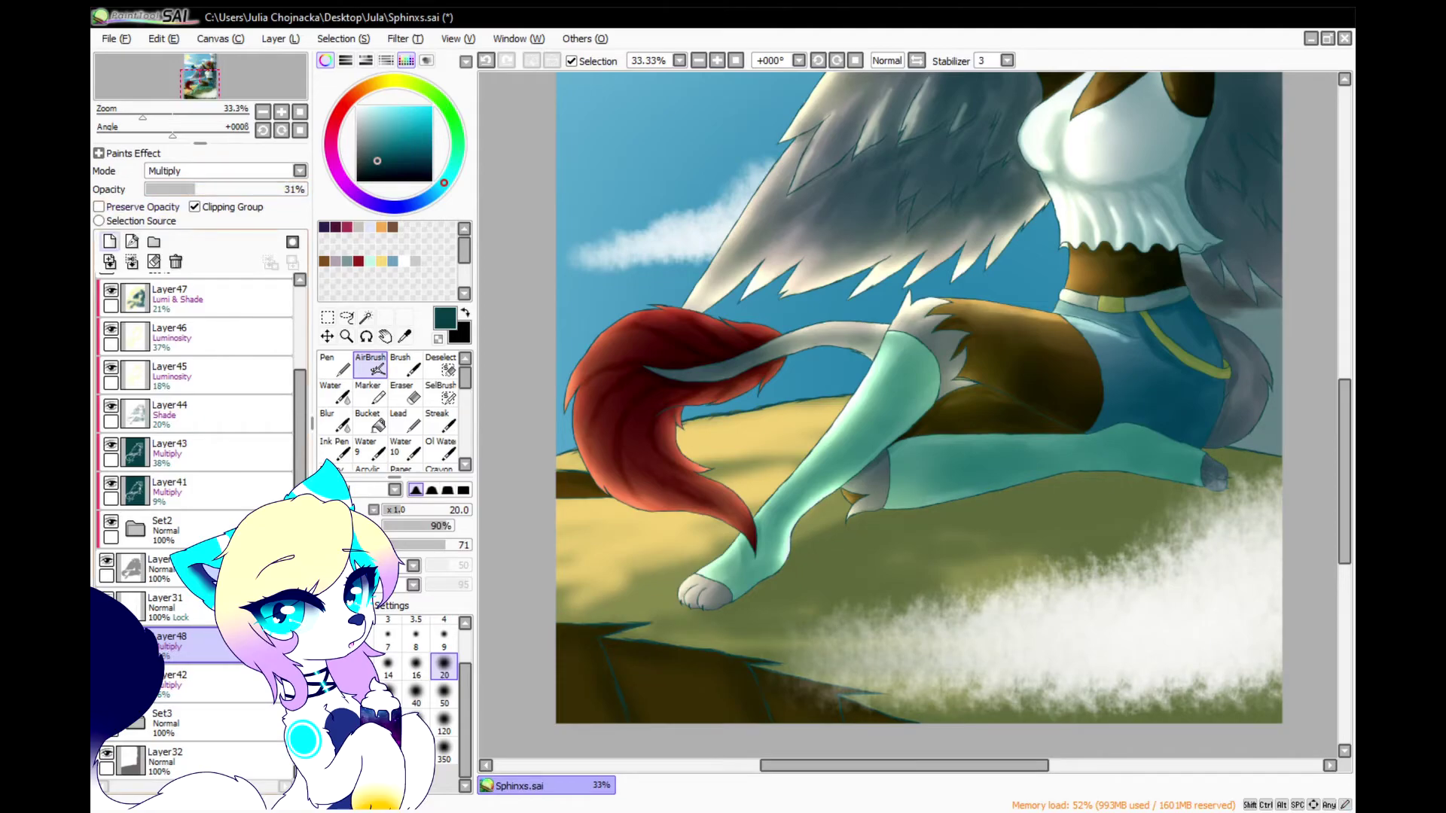
Add a clipped Luminosity layer above Layer48 and sample the pale yellow swatch for the airbrush
click(110, 242)
click(203, 207)
click(188, 243)
scroll(592, 356, down, 3)
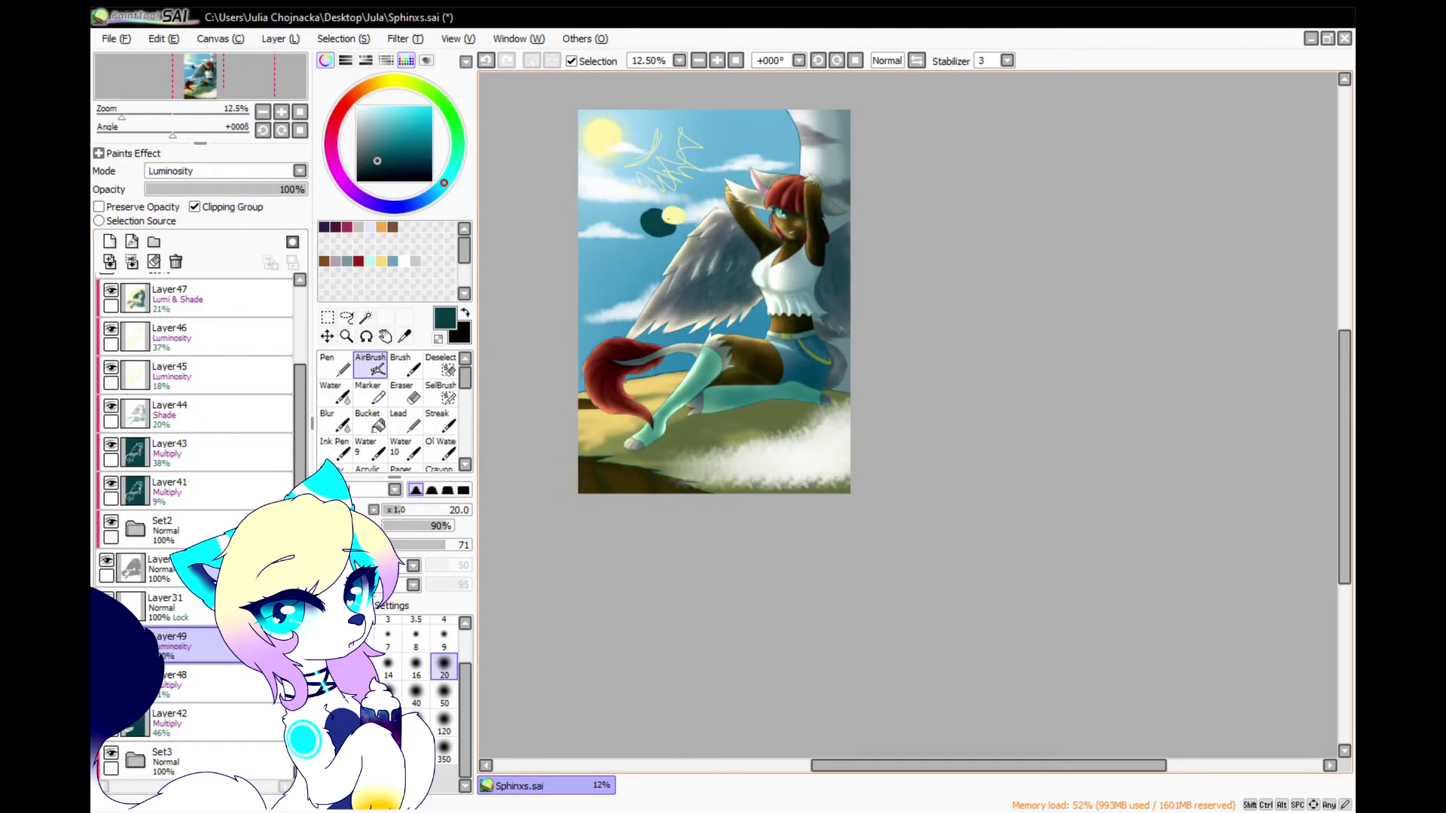
scroll(798, 128, up, 5)
scroll(888, 252, down, 5)
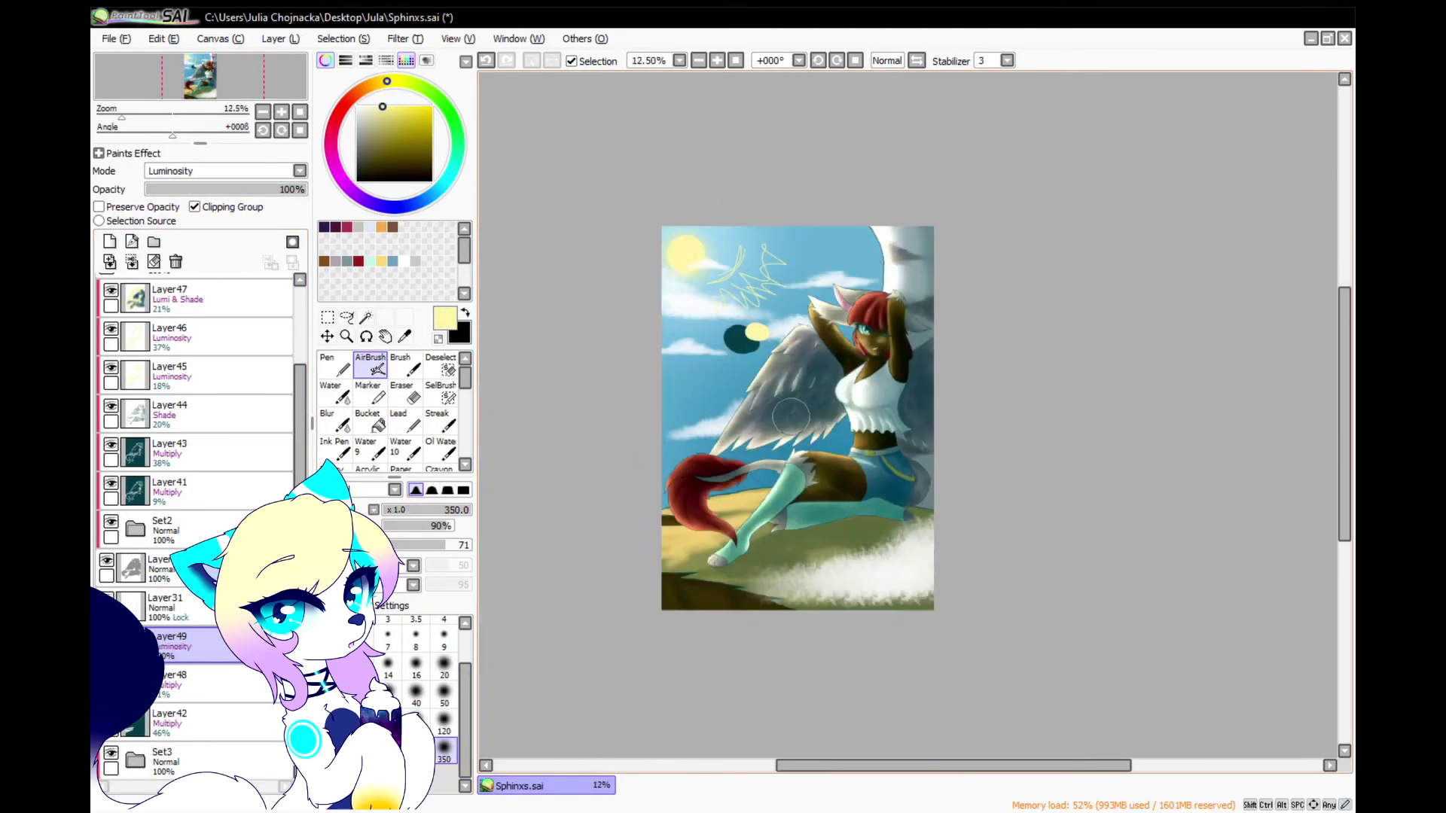
Airbrush pale yellow light on the sunlit ground around the tail and front foot at size 120
scroll(675, 507, up, 4)
click(443, 725)
drag(663, 586, 968, 531)
drag(717, 587, 685, 603)
scroll(625, 533, down, 2)
scroll(636, 531, up, 1)
Blur the edges of the light on the ground and set the Luminosity layer's opacity to 38%
click(335, 421)
drag(730, 646, 917, 624)
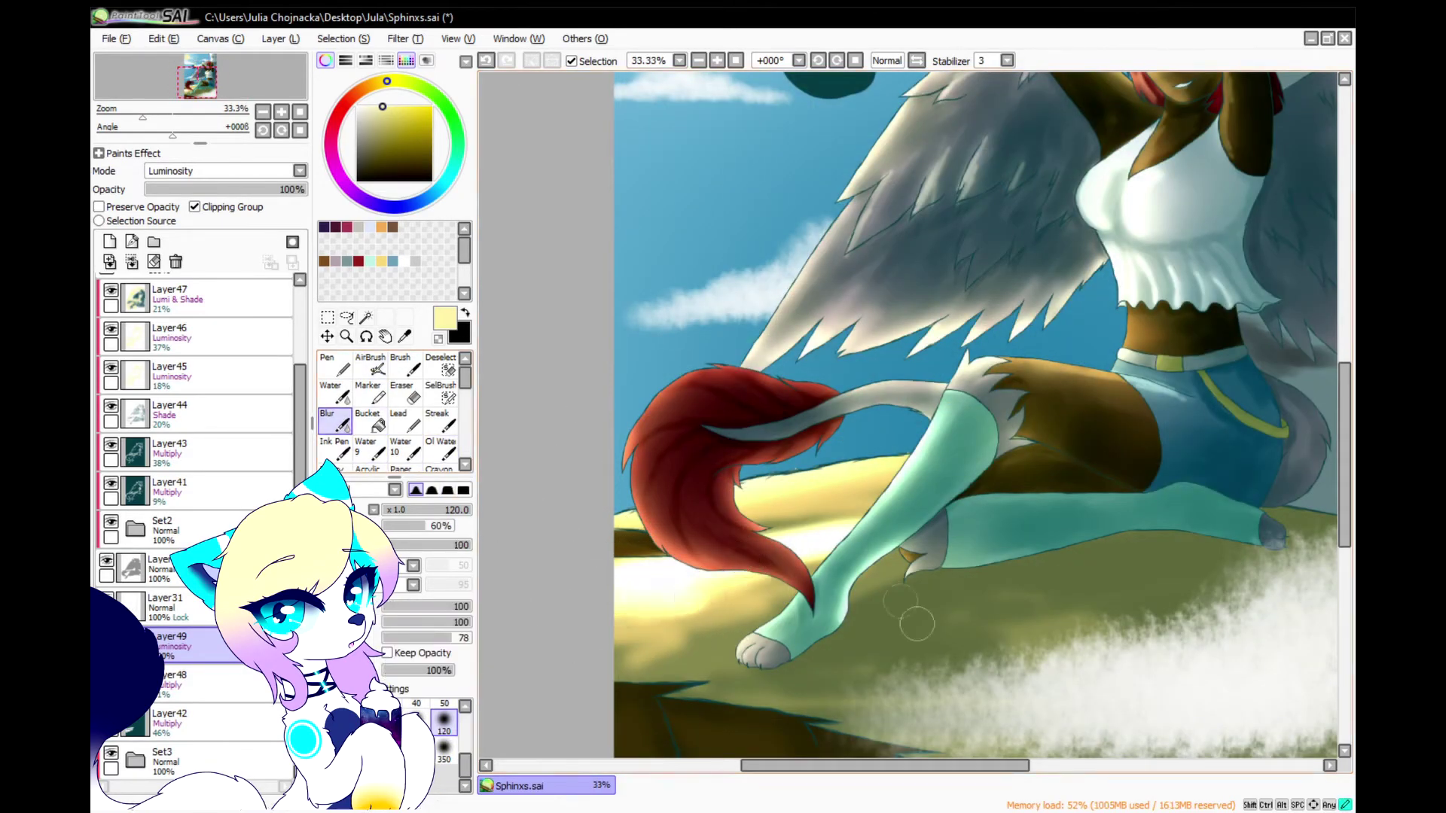
drag(289, 189, 206, 189)
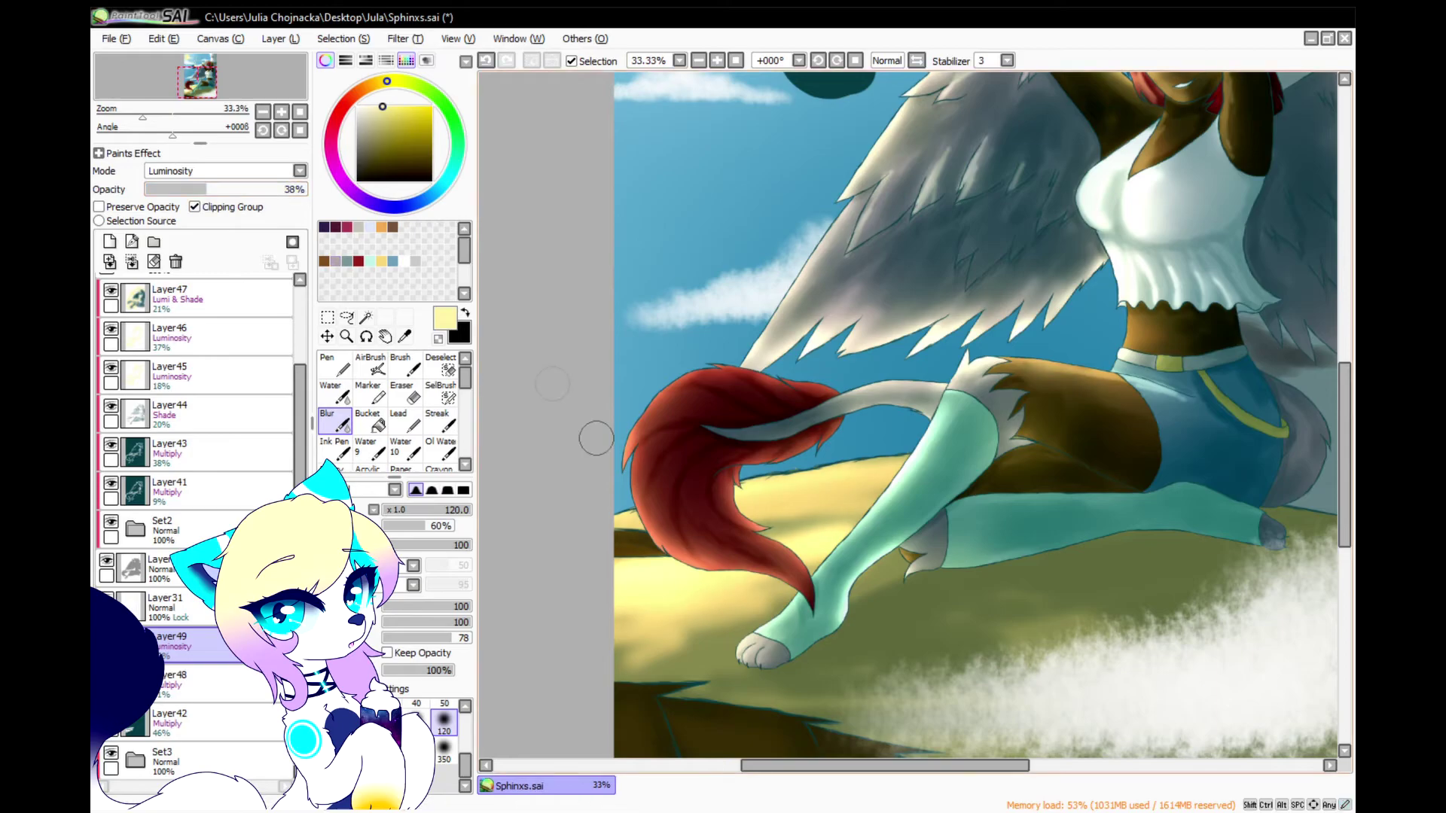
Add a clipped Lumi & Shade layer above Layer49 and airbrush dark teal over the shaded ground and column at size 500
scroll(552, 383, down, 3)
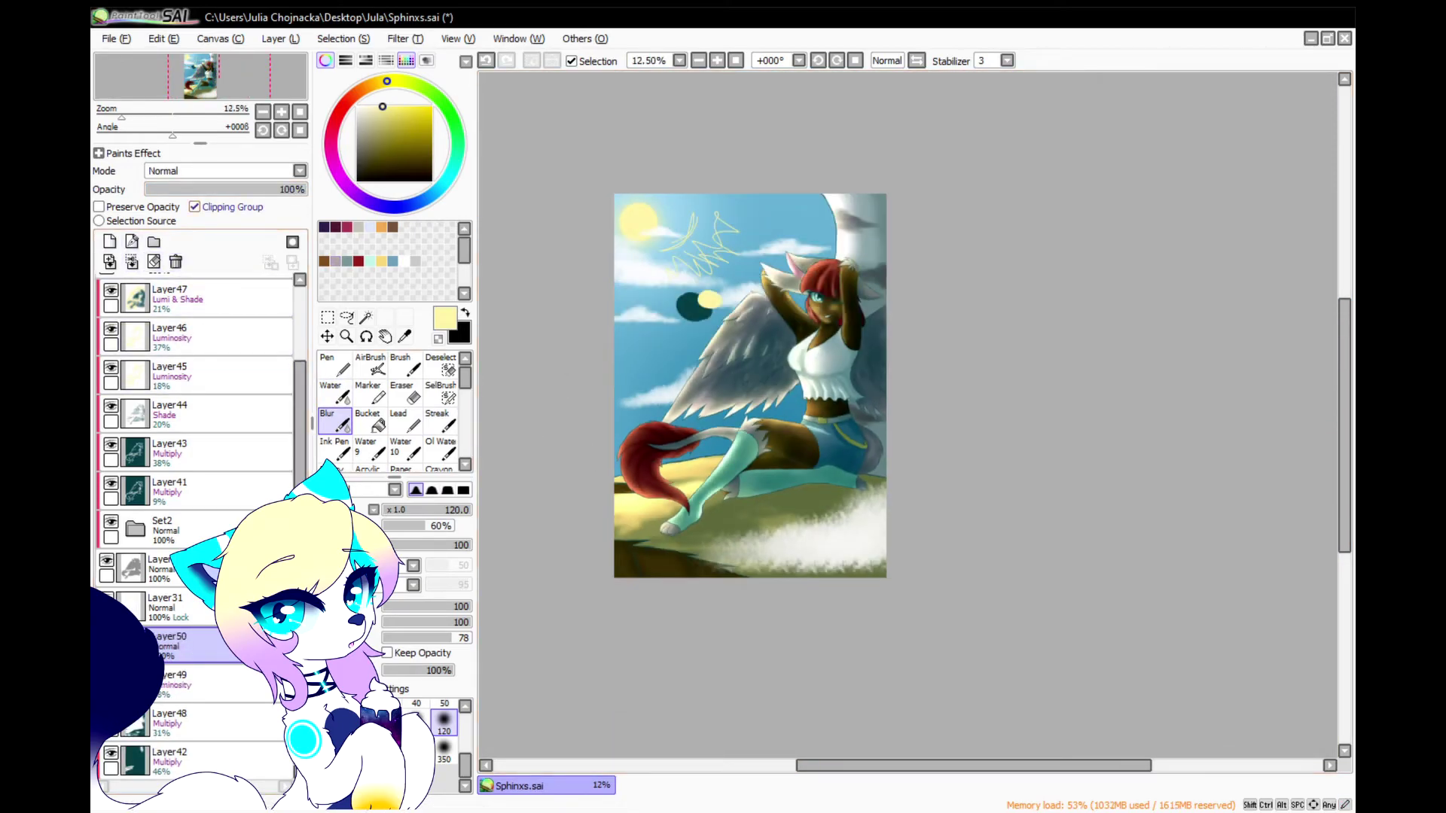
key(v)
key(x)
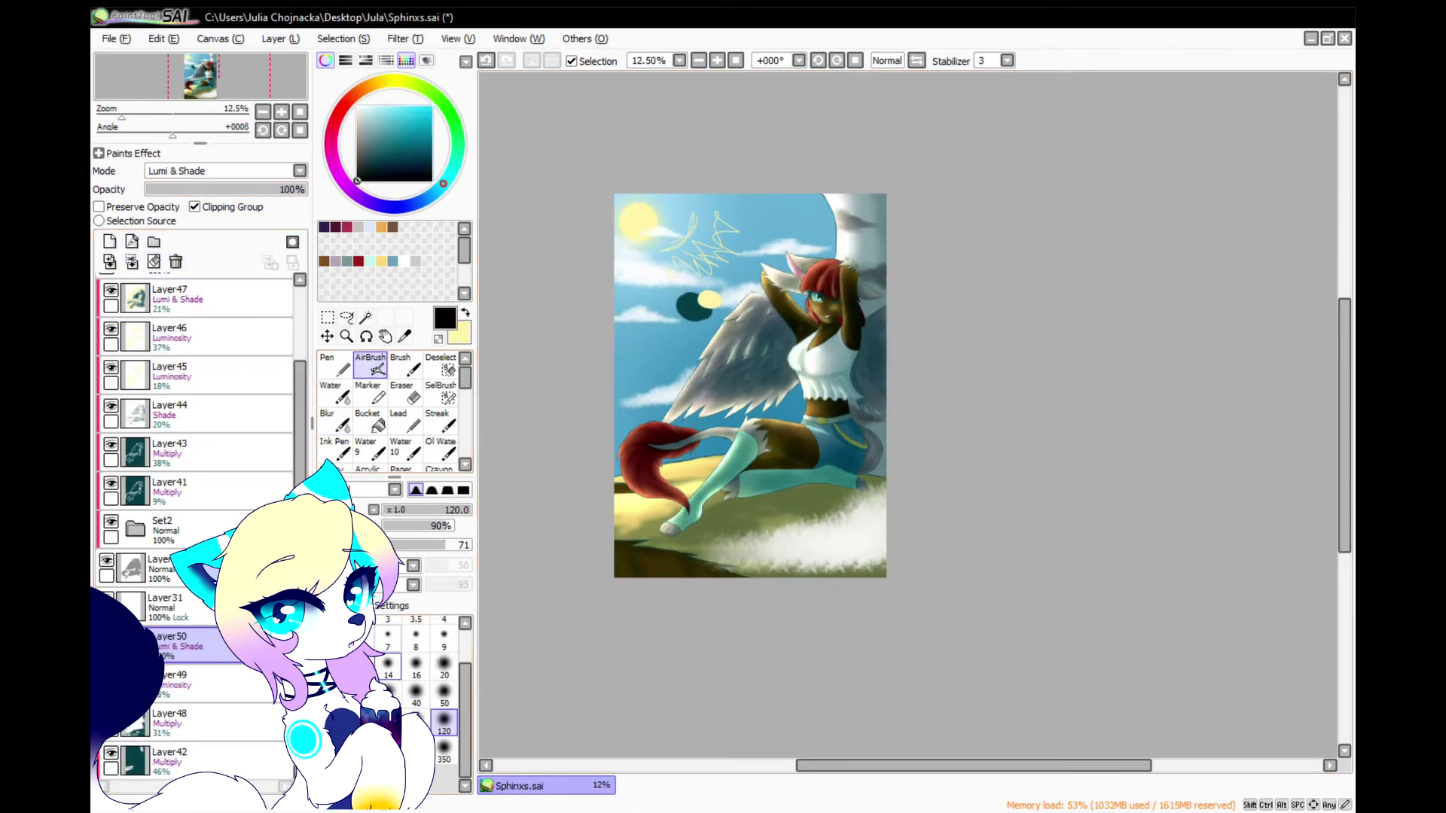
scroll(706, 448, up, 2)
mouse_move(742, 613)
mouse_down()
mouse_move(1007, 581)
mouse_move(1039, 488)
mouse_up()
scroll(1025, 356, down, 2)
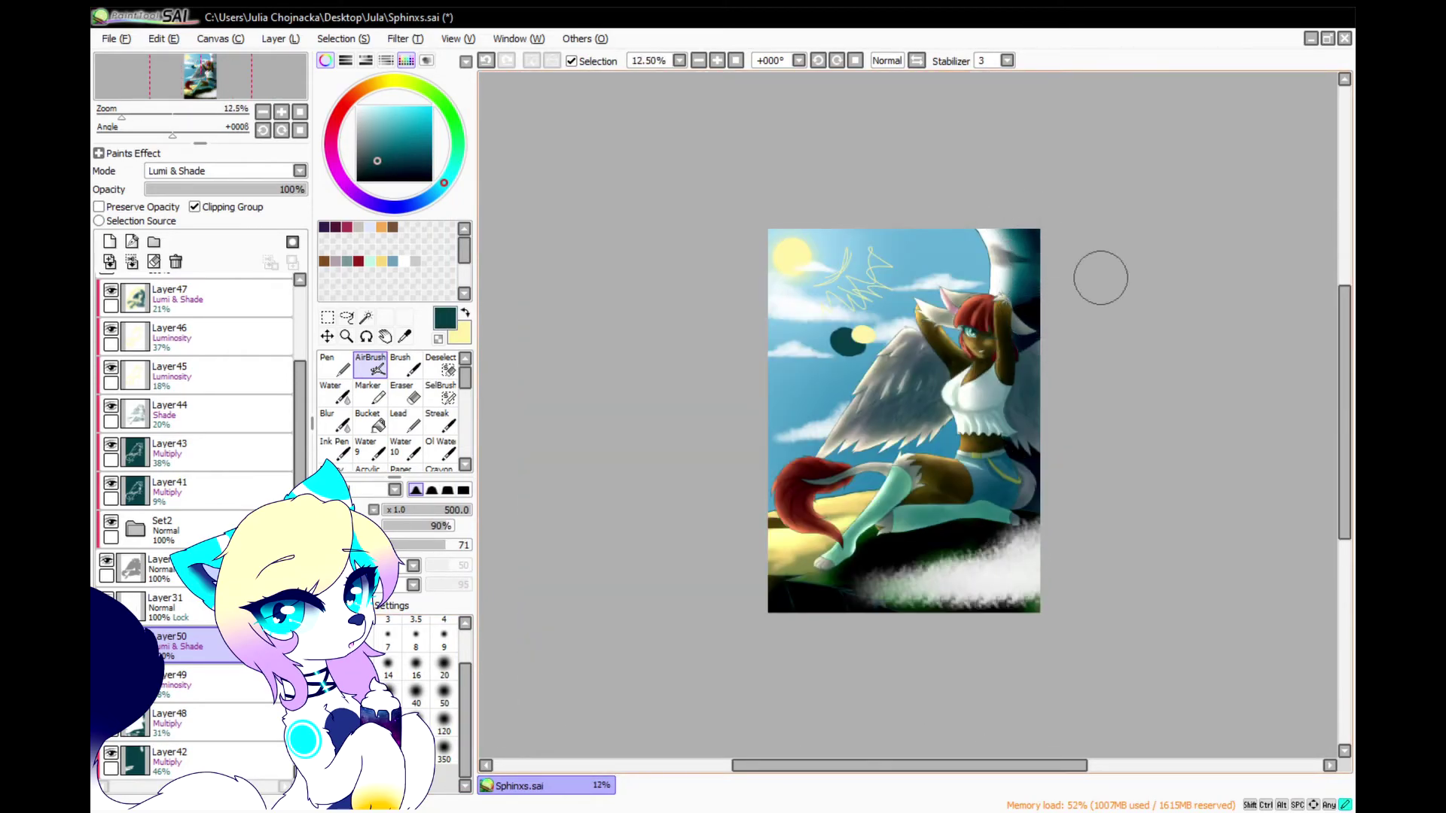
Airbrush pale yellow light on the ground near the tail and set the Lumi & Shade layer's opacity to 18%
key(x)
drag(779, 550, 828, 512)
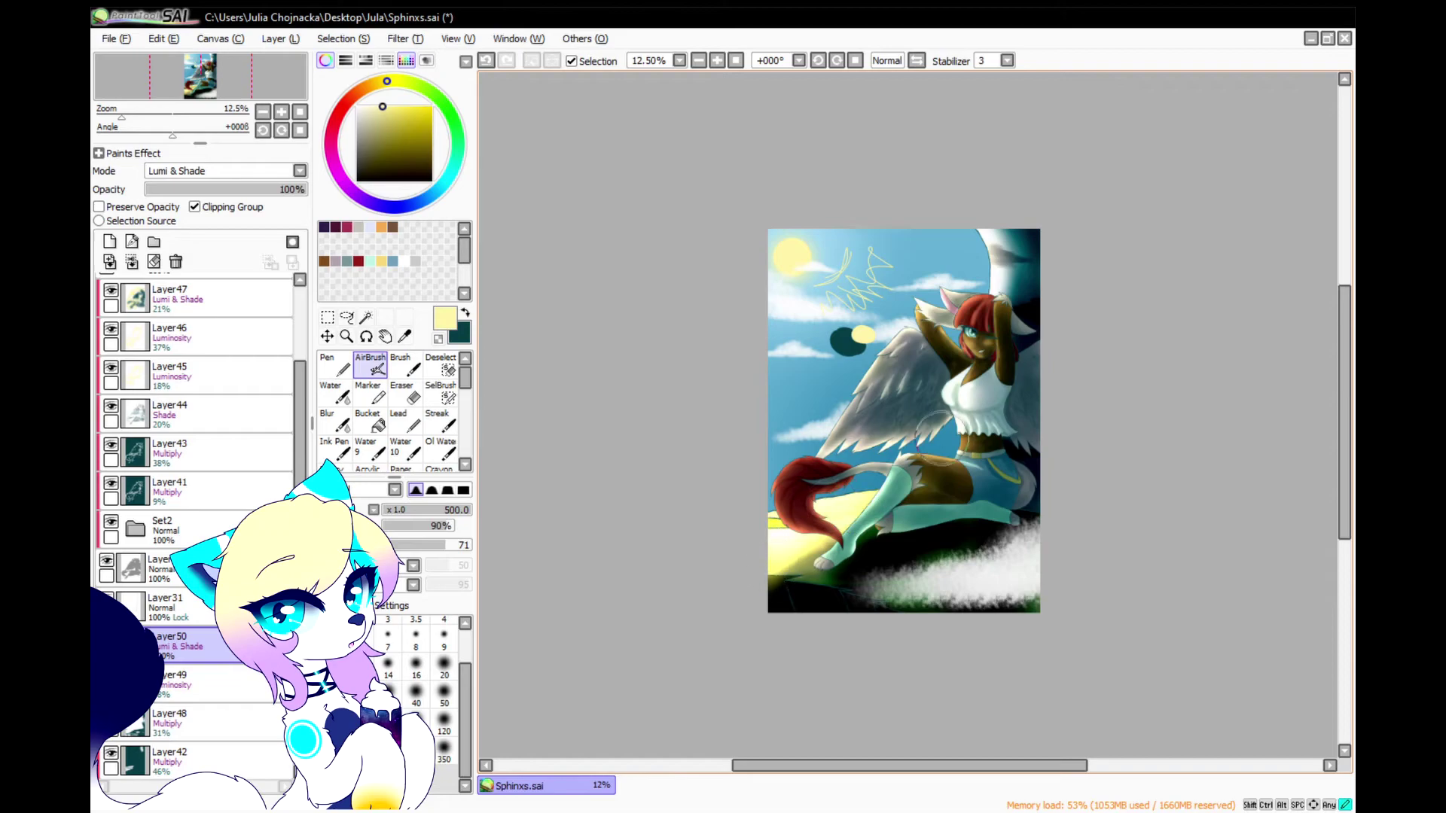
click(183, 189)
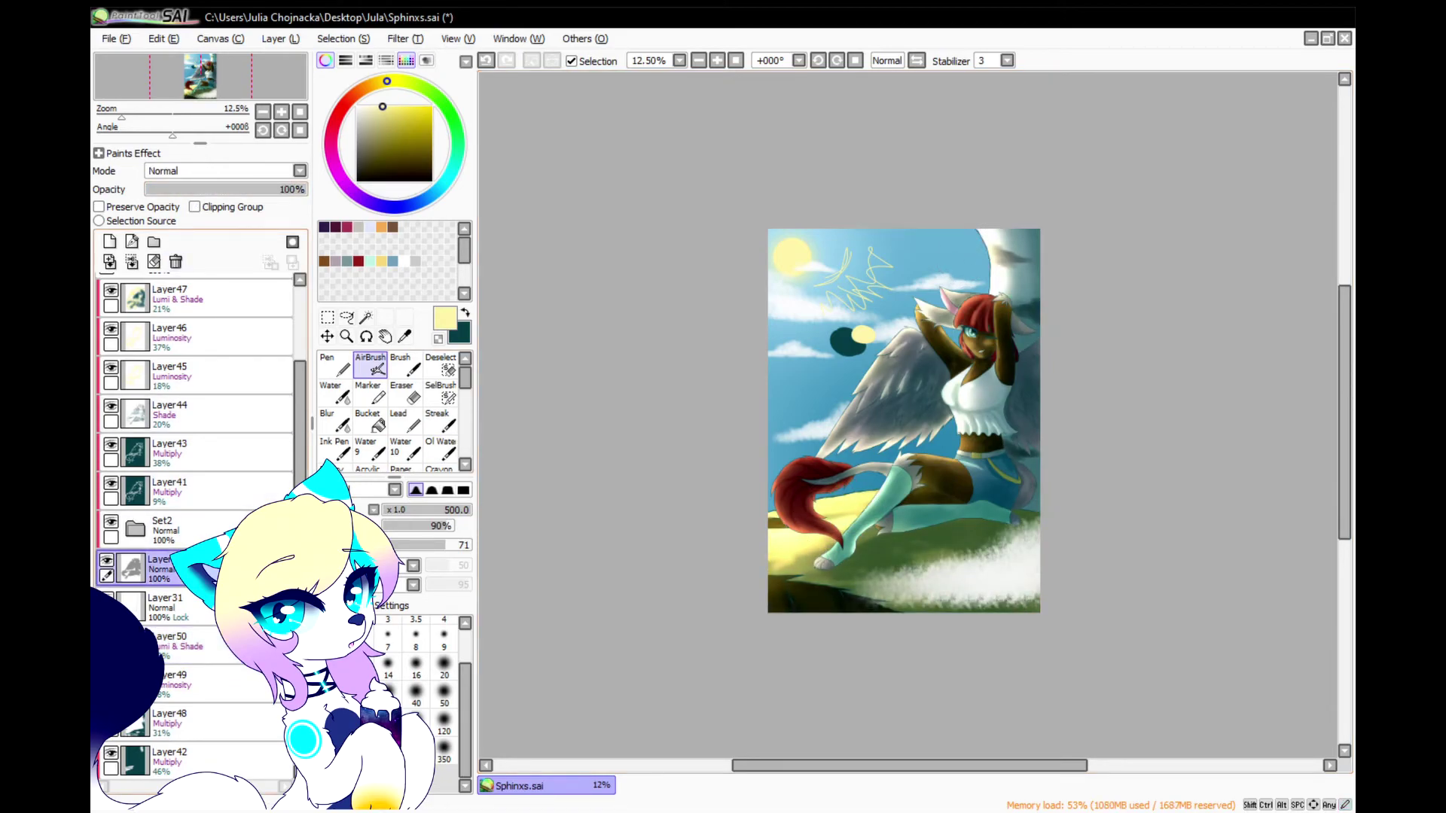
Copy all of Layer47 and paste it above Set5 as a clipped Lumi & Shade layer at 21% opacity
scroll(226, 535, up, 3)
scroll(226, 345, up, 1)
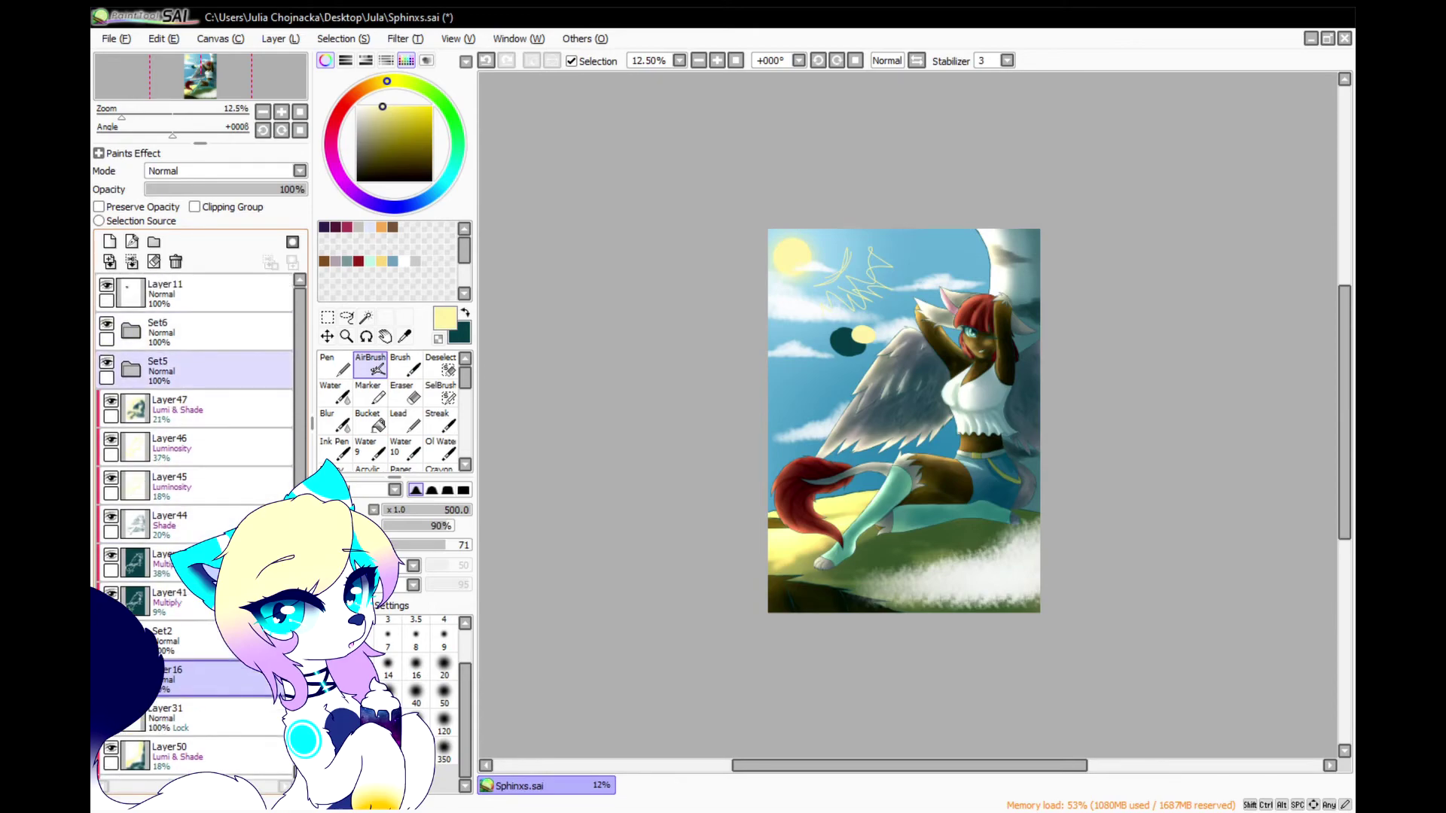
click(226, 408)
key(ctrl+a)
click(226, 370)
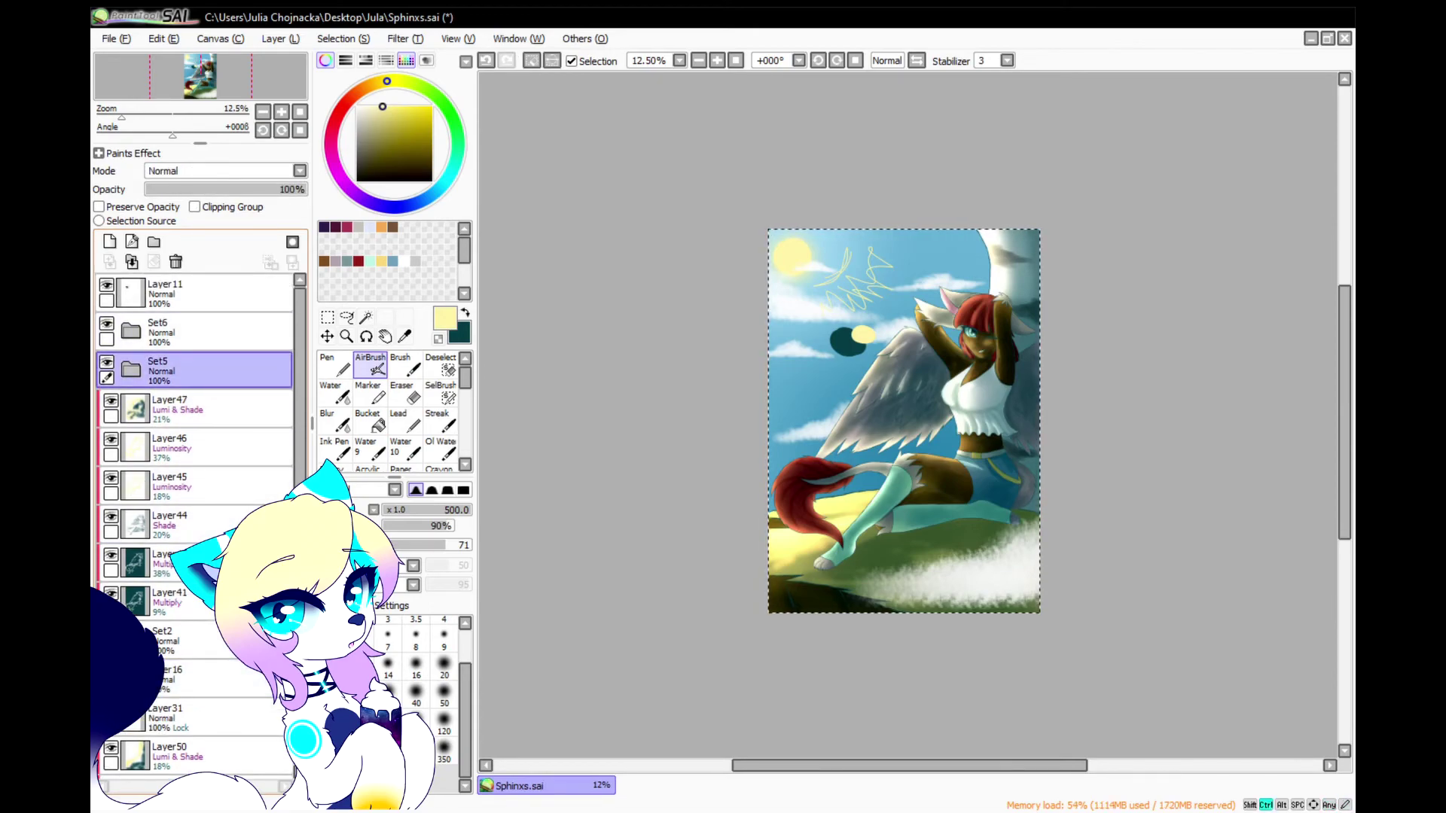
key(ctrl+c)
key(ctrl+v)
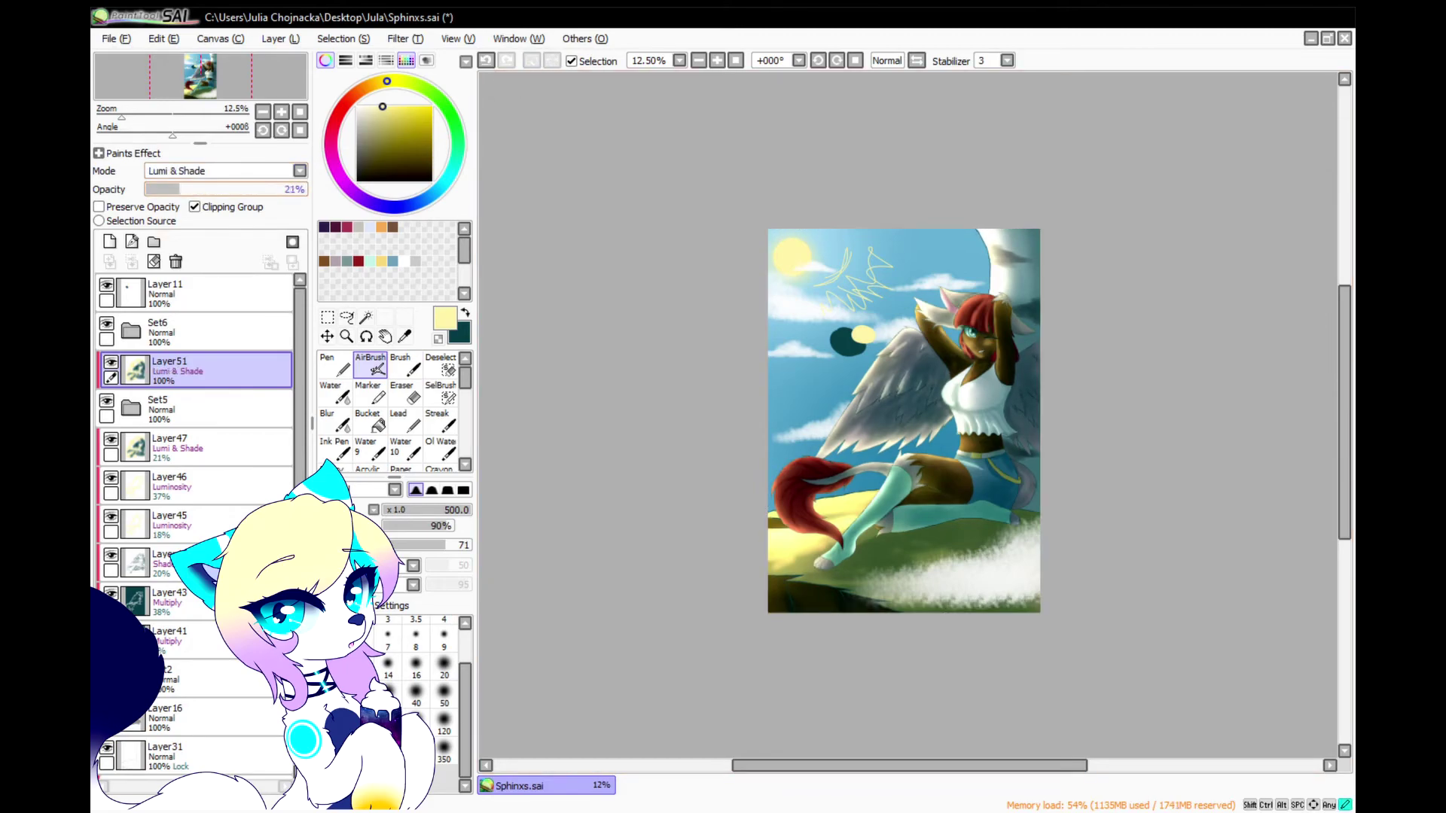
Copy all of Layer50 and paste it above Layer31 as a clipped Lumi & Shade layer at 18% opacity
scroll(196, 452, down, 3)
click(173, 616)
click(181, 655)
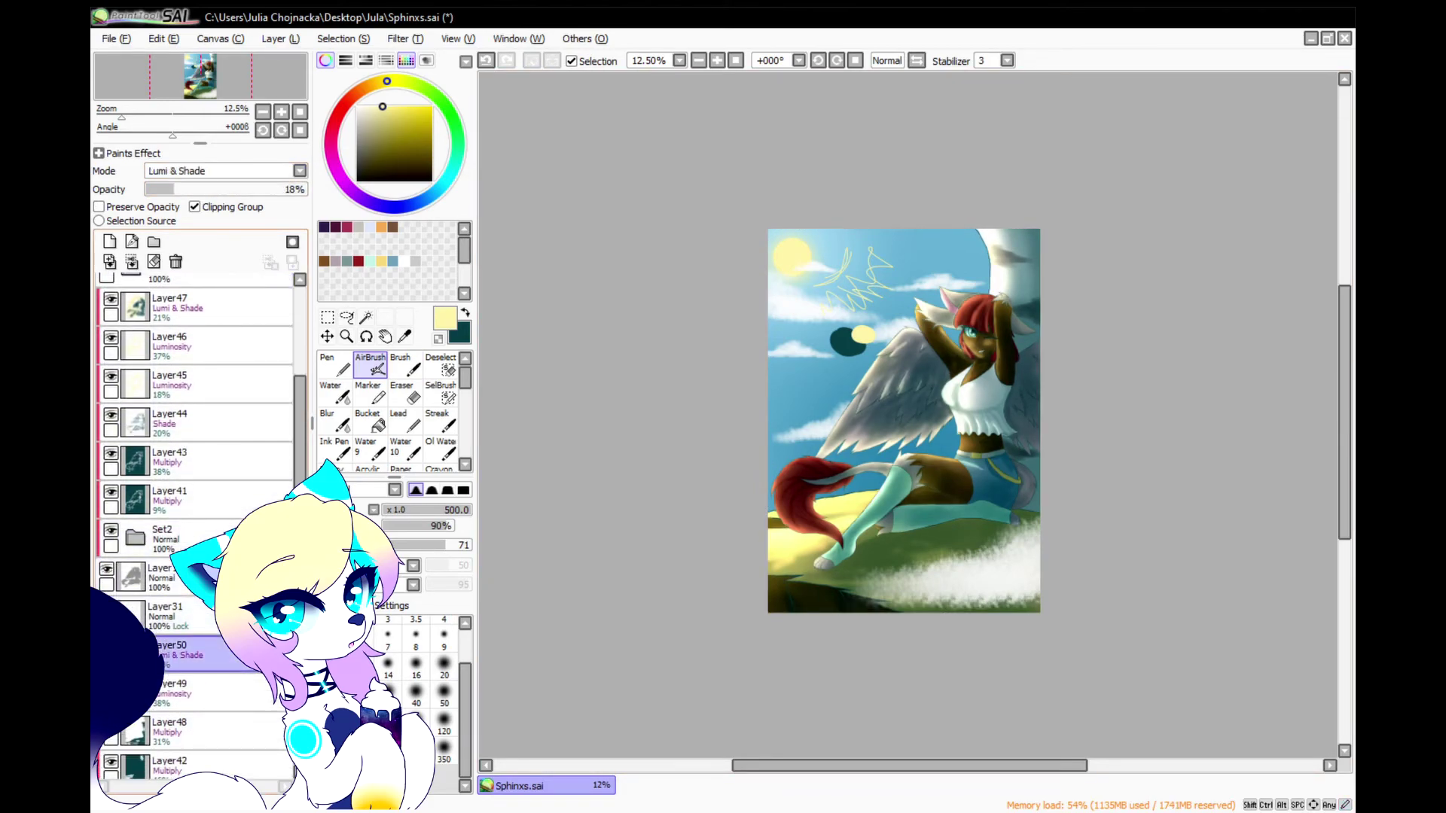
key(ctrl+a)
key(ctrl+c)
key(ctrl+v)
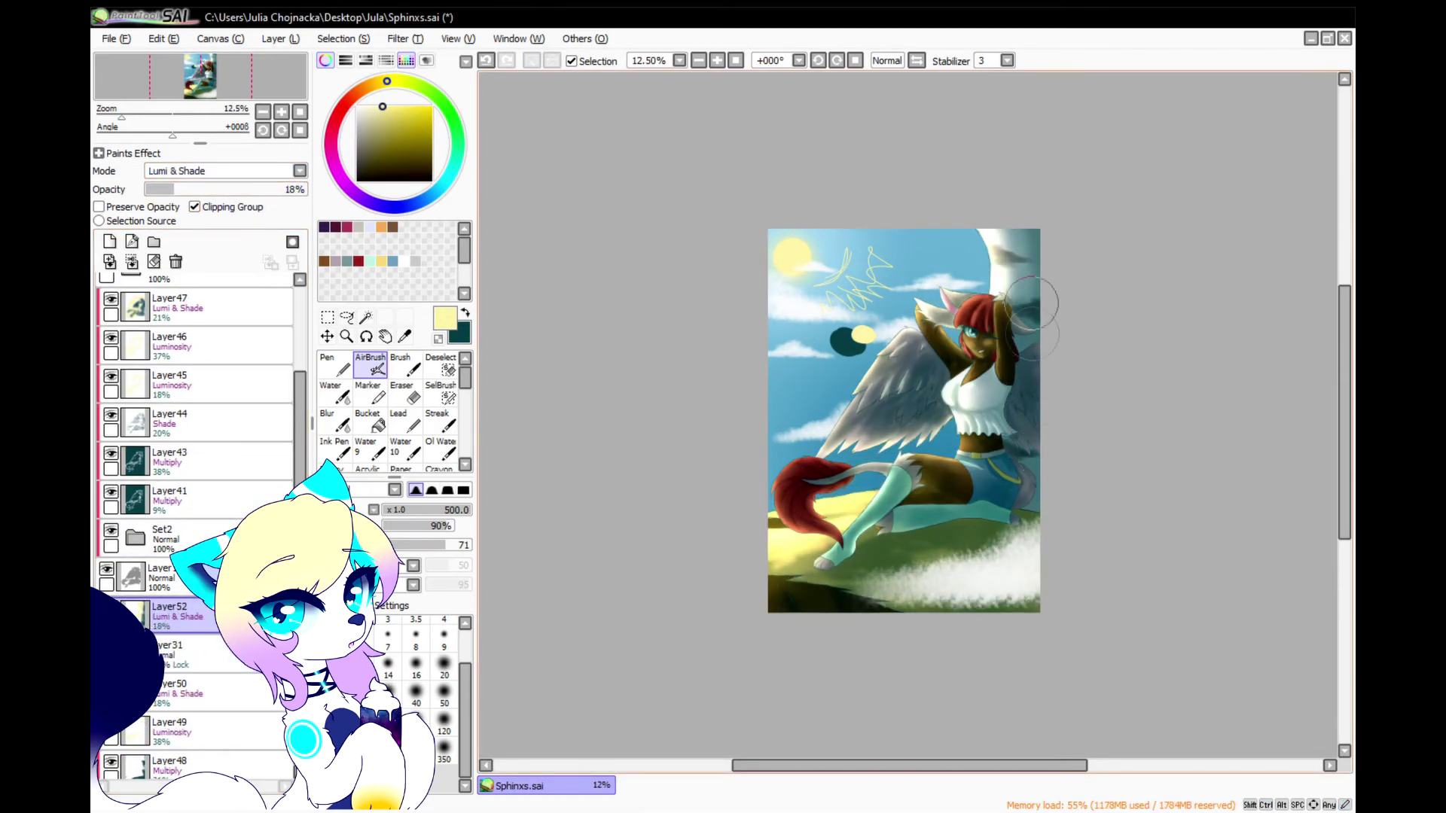
Add a Lumi & Shade layer above Set4 and airbrush pale yellow around the sun and dark teal over the sky's far side
scroll(1011, 292, up, 2)
scroll(196, 587, down, 3)
click(184, 760)
click(109, 241)
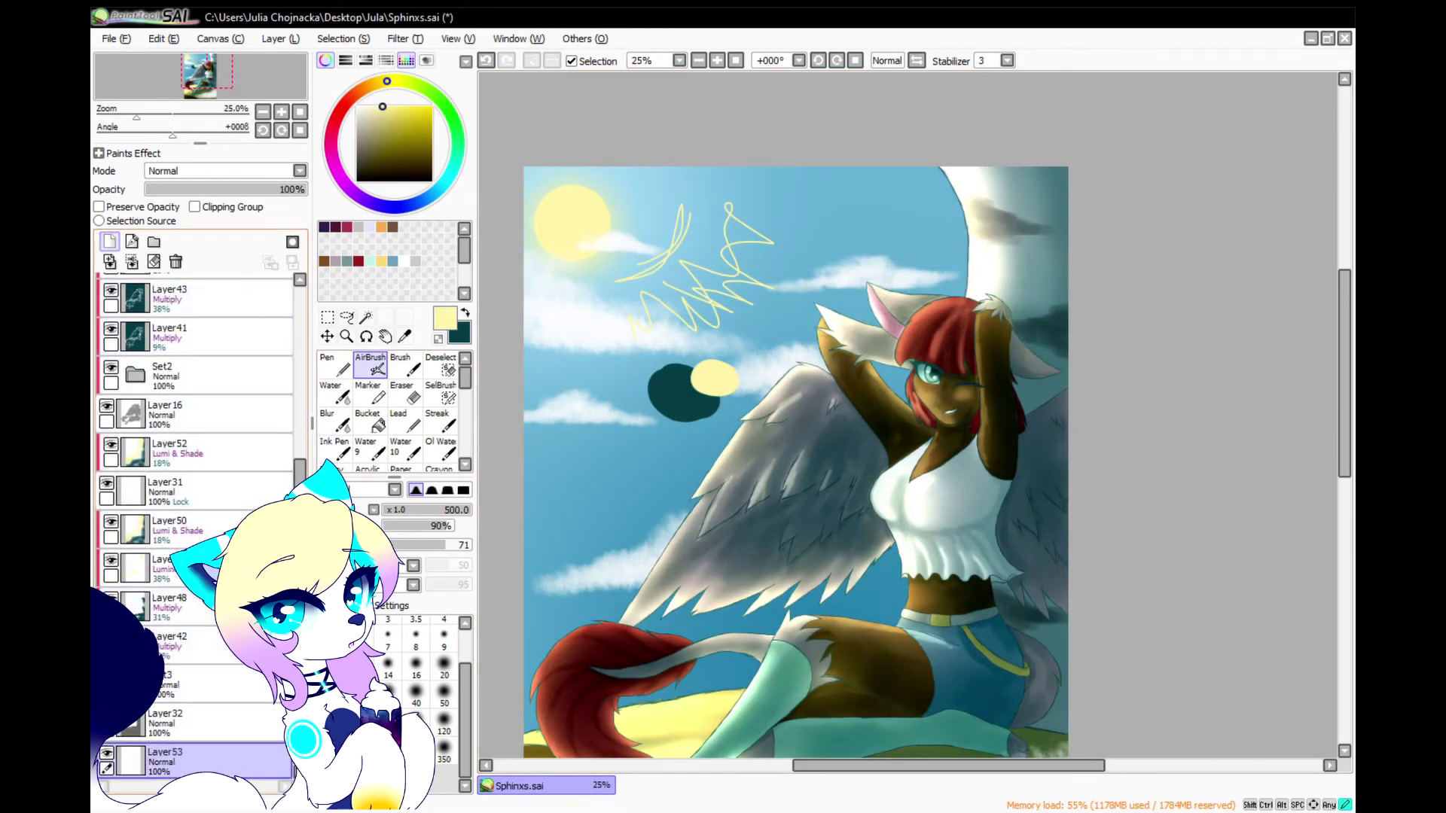
scroll(561, 199, up, 2)
mouse_move(603, 212)
mouse_down()
mouse_move(539, 249)
mouse_move(678, 406)
mouse_up()
right_click(774, 574)
scroll(717, 434, down, 4)
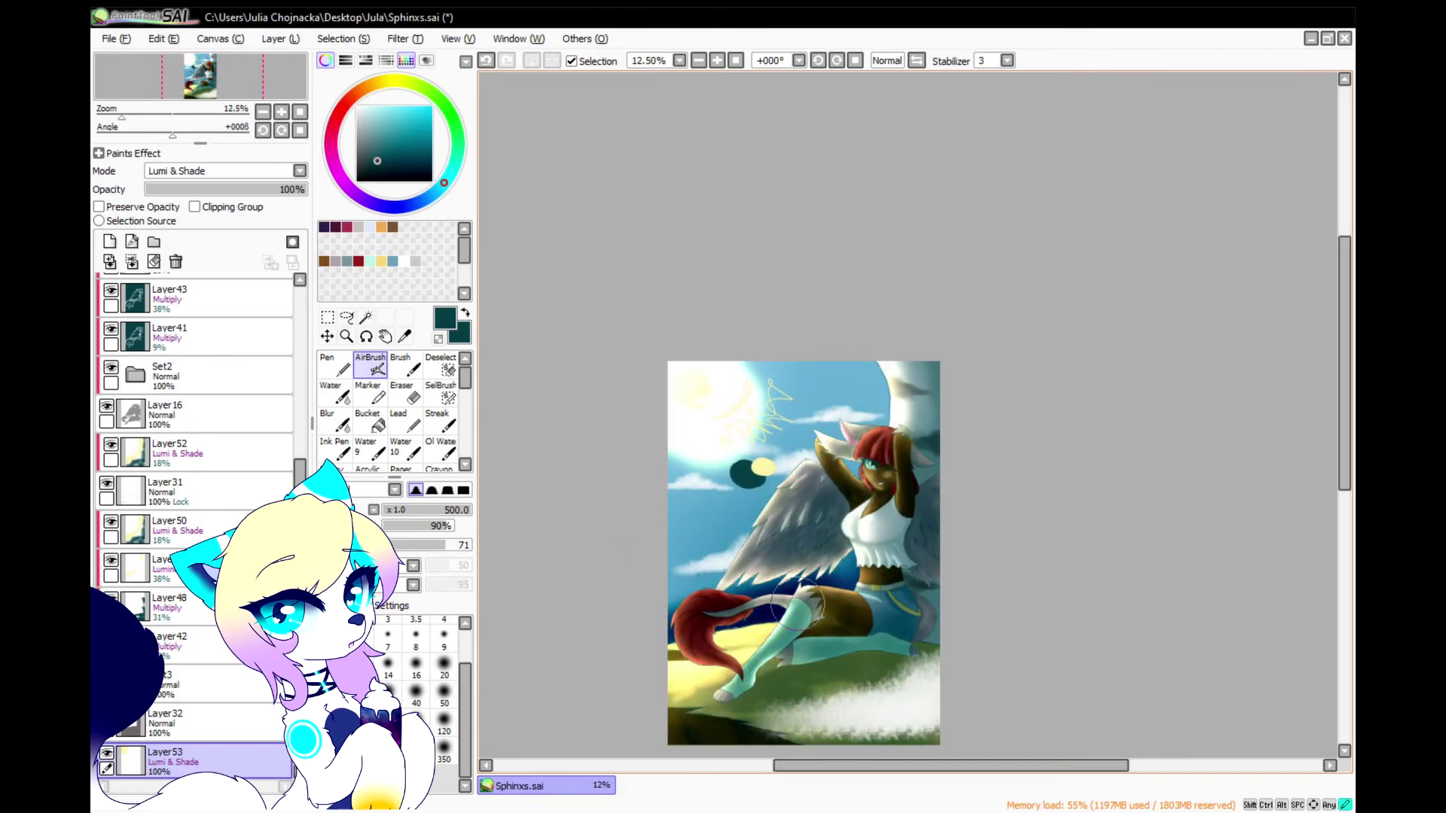
Blur the sky's light and dark transitions at size 500 and set the Lumi & Shade layer's opacity to 10%
click(334, 418)
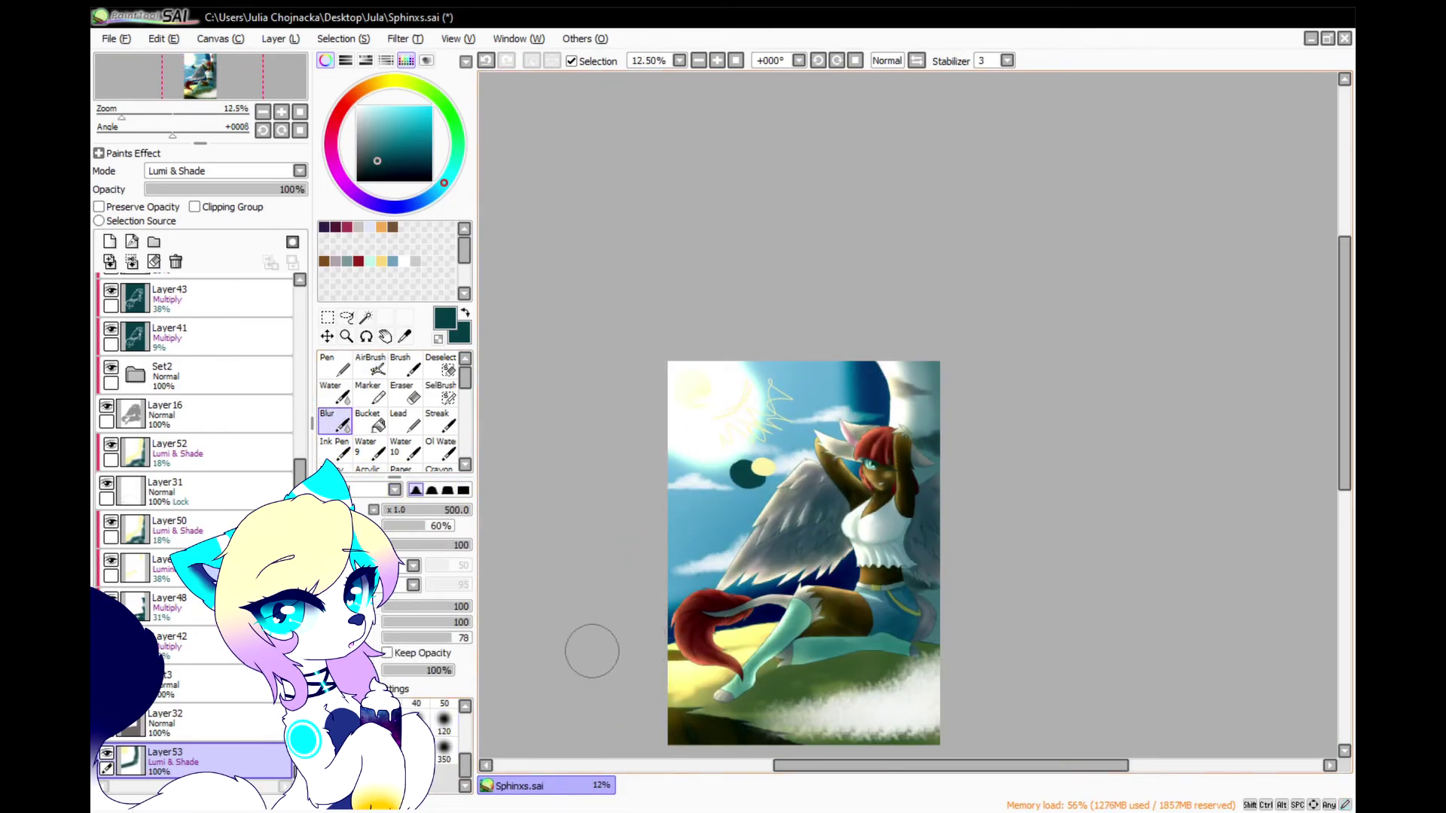
drag(851, 401, 856, 450)
mouse_move(707, 464)
mouse_down()
mouse_move(723, 359)
mouse_move(662, 439)
mouse_up()
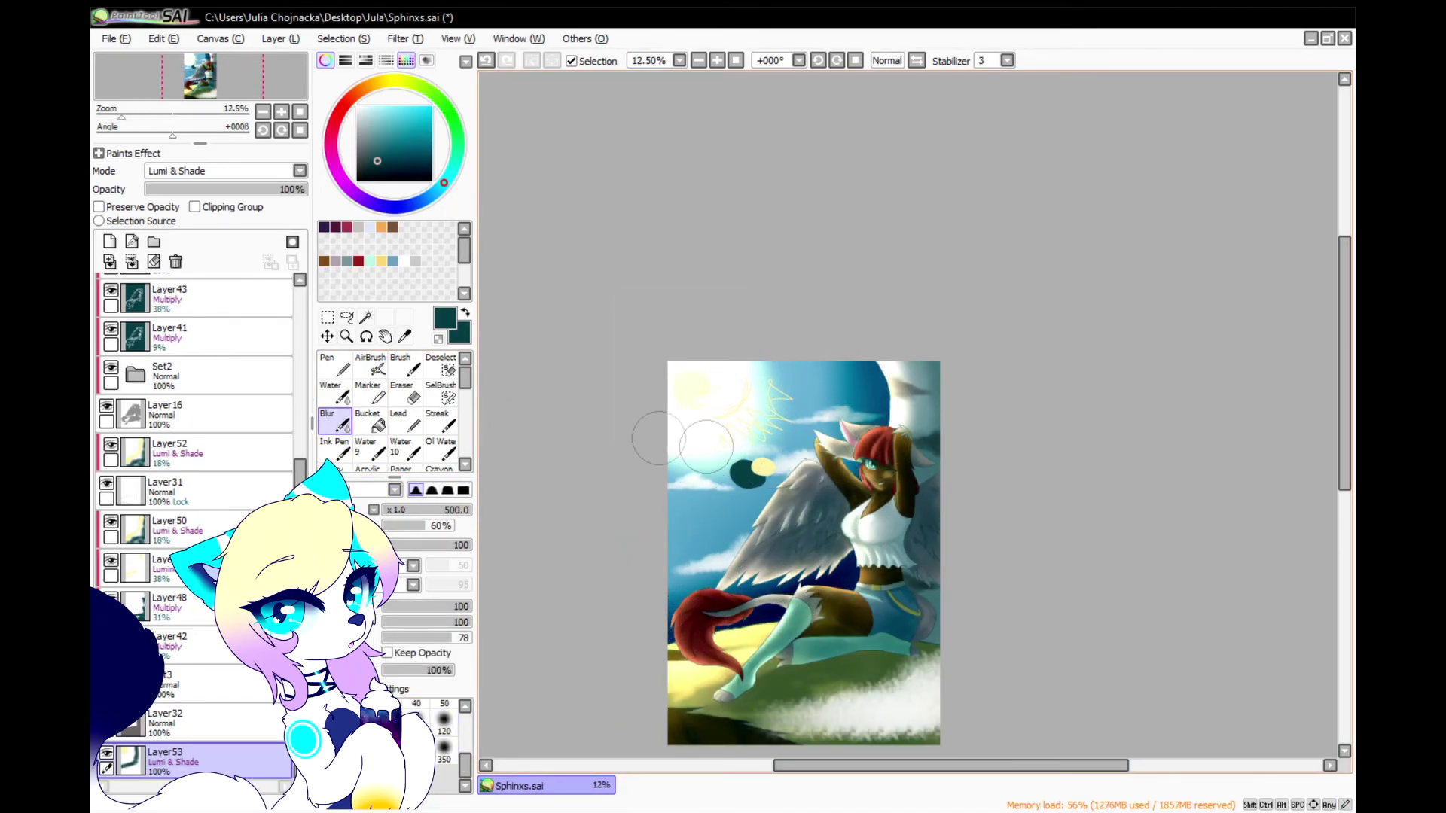
scroll(218, 683, down, 1)
drag(214, 189, 159, 189)
Add a layer above Layer53 and start painting dark teal shadows on the undersides of the sky clouds with the Cloud2 brush
click(110, 241)
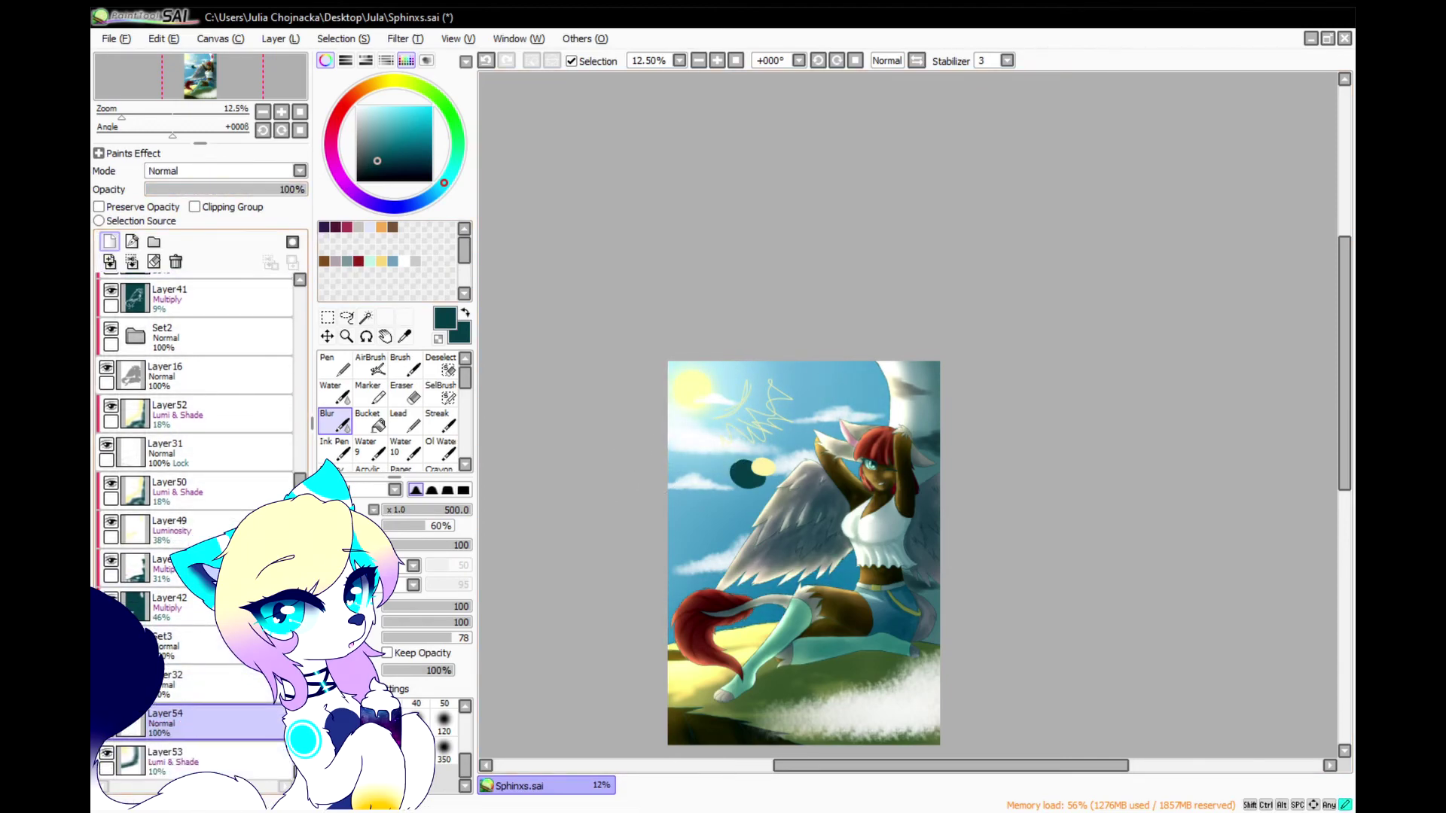
scroll(440, 422, down, 4)
click(440, 449)
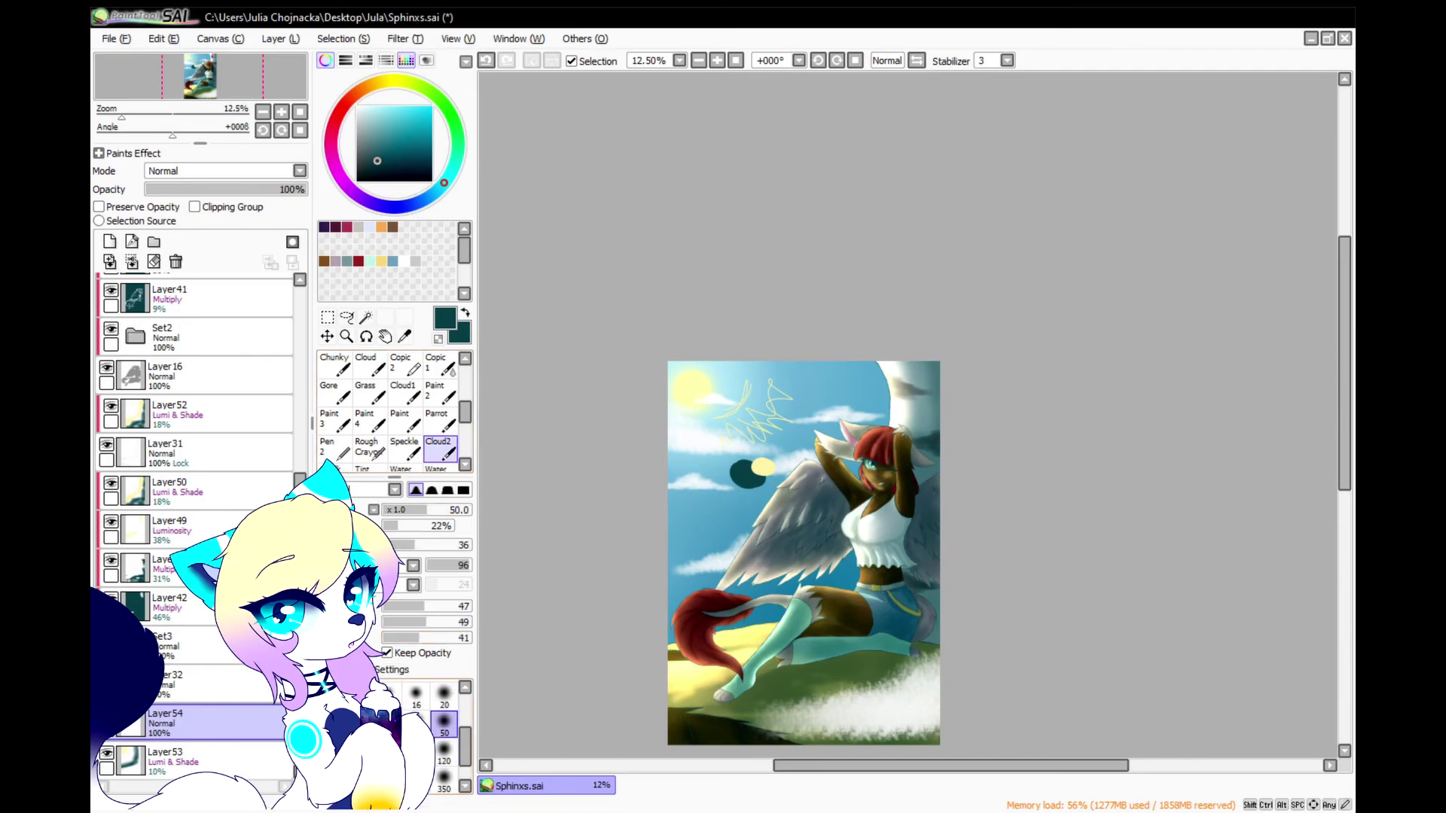
scroll(688, 526, up, 8)
mouse_move(617, 536)
mouse_down()
mouse_move(678, 517)
mouse_move(603, 534)
mouse_up()
mouse_move(734, 506)
mouse_down()
mouse_move(888, 500)
mouse_move(874, 489)
mouse_up()
Shade the undersides of the remaining sky clouds around the wing with the Cloud2 brush at sizes 50 and 120
scroll(694, 580, down, 3)
scroll(608, 332, up, 3)
mouse_move(632, 331)
mouse_down()
mouse_move(807, 326)
mouse_move(910, 360)
mouse_move(726, 321)
mouse_move(636, 339)
mouse_up()
scroll(631, 354, down, 3)
scroll(912, 315, up, 1)
drag(925, 305, 977, 301)
click(445, 754)
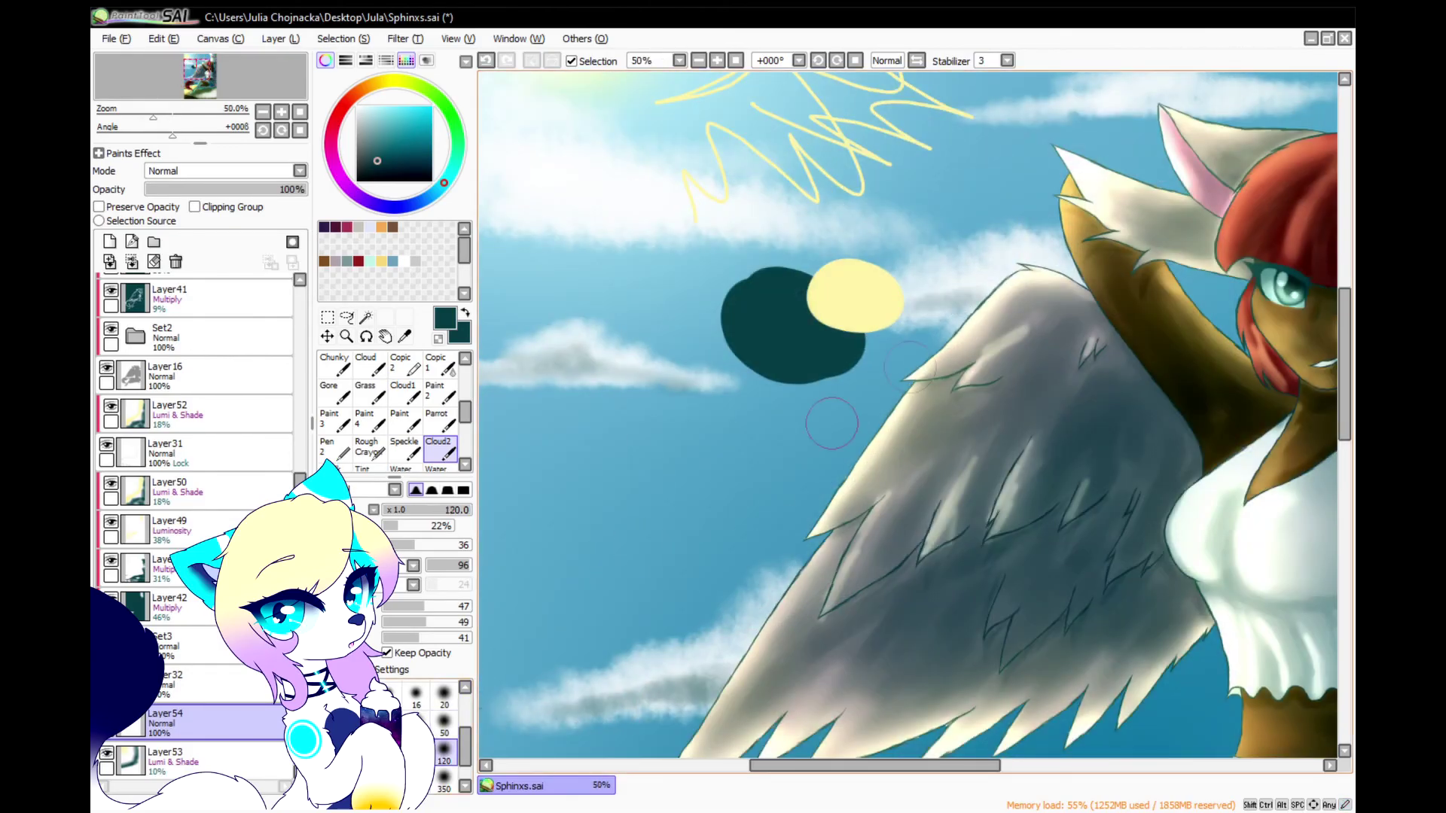
scroll(1005, 281, down, 2)
scroll(1130, 151, up, 3)
Shade the underside of the cloud crossing the sun at size 50, and set the layer to Shade mode at 33% opacity
click(444, 725)
mouse_move(783, 278)
mouse_down()
mouse_move(985, 279)
mouse_move(960, 237)
mouse_move(812, 279)
mouse_move(1113, 260)
mouse_up()
scroll(1113, 261, down, 3)
scroll(700, 181, up, 3)
drag(761, 252, 857, 274)
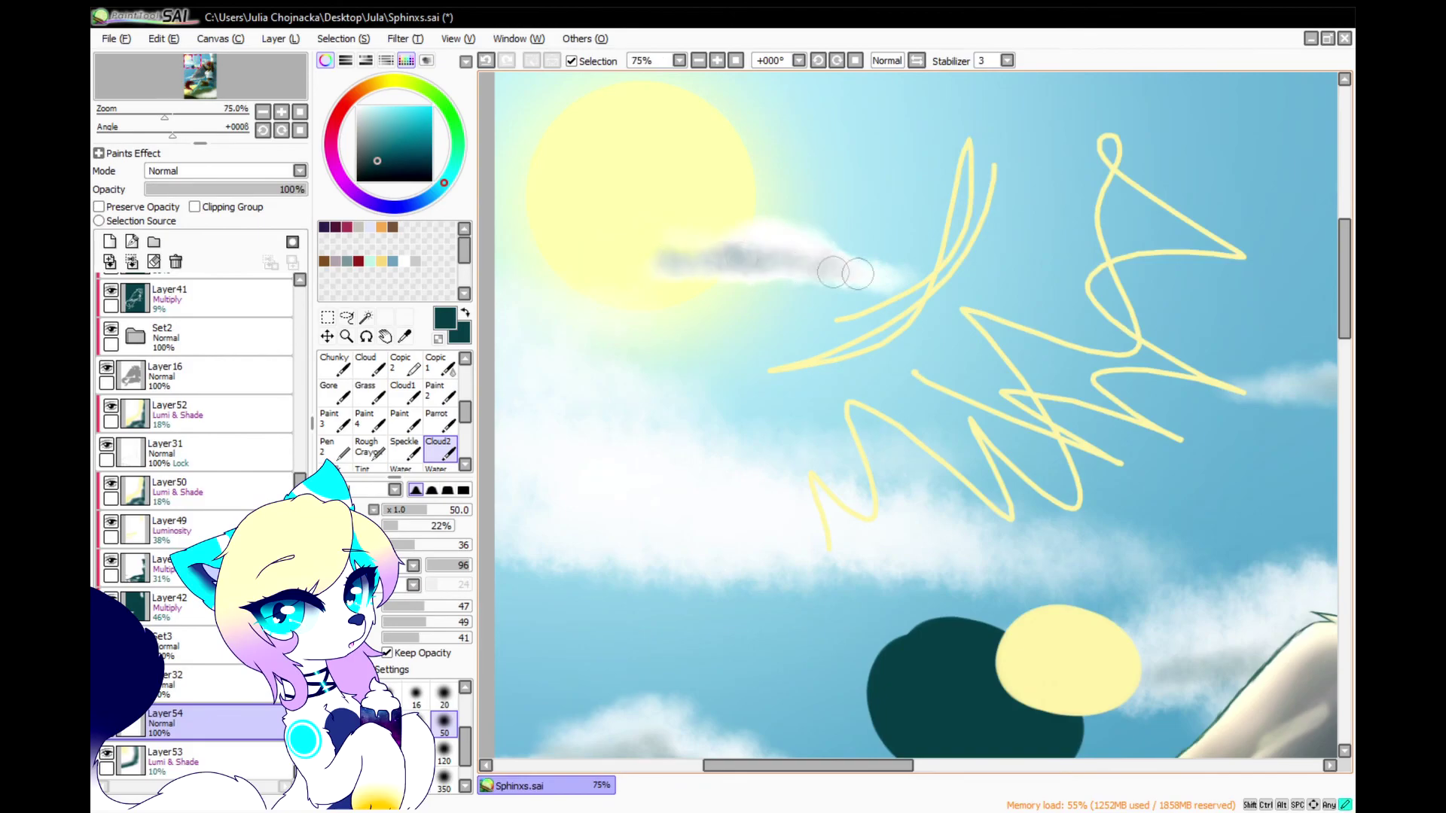
drag(188, 189, 198, 189)
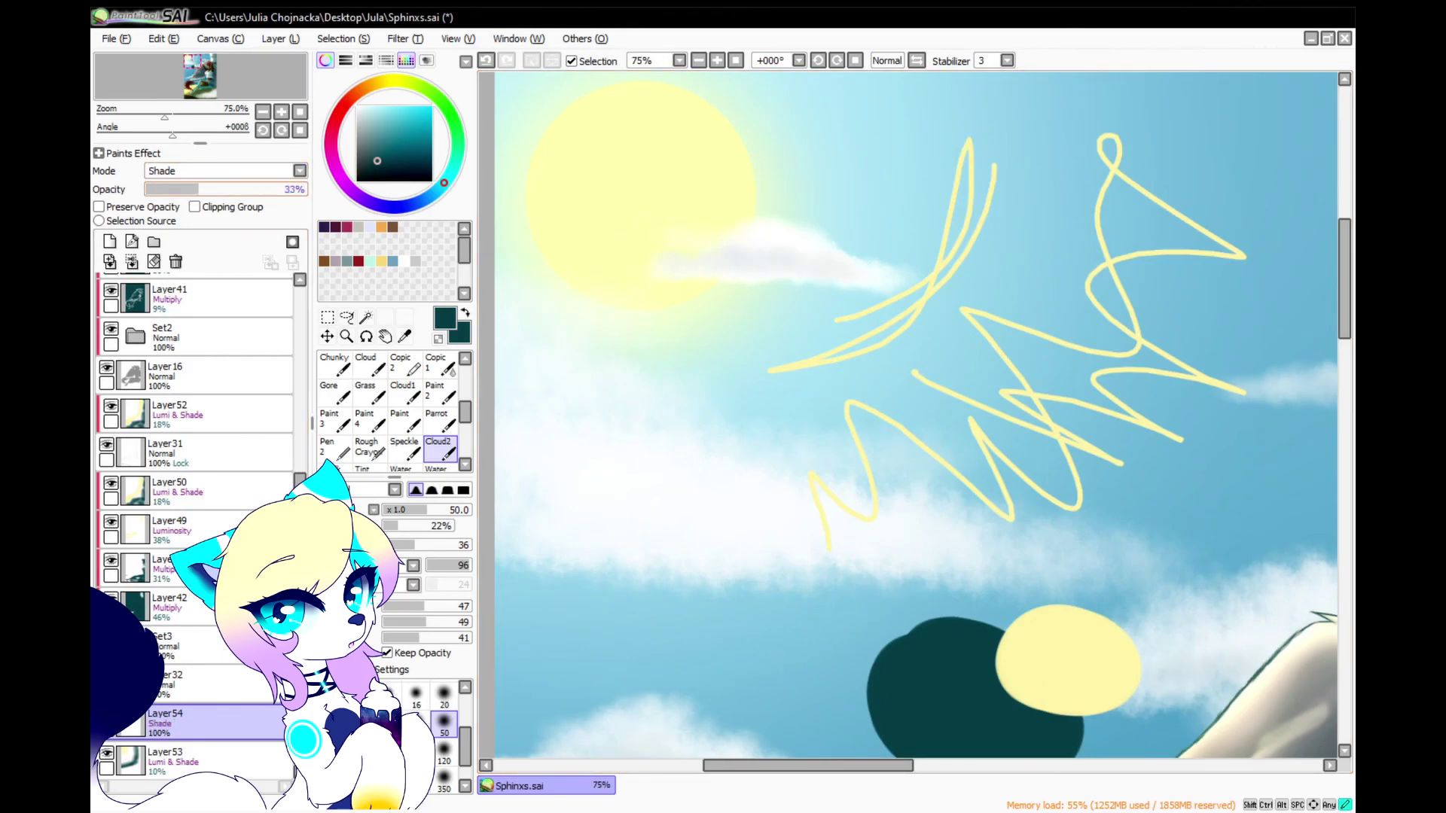
Select Layer40 inside the Set6 folder and paint dark teal shading on the foreground cloud with the Cloud2 brush at size 350
scroll(536, 136, down, 5)
scroll(218, 493, up, 5)
click(110, 241)
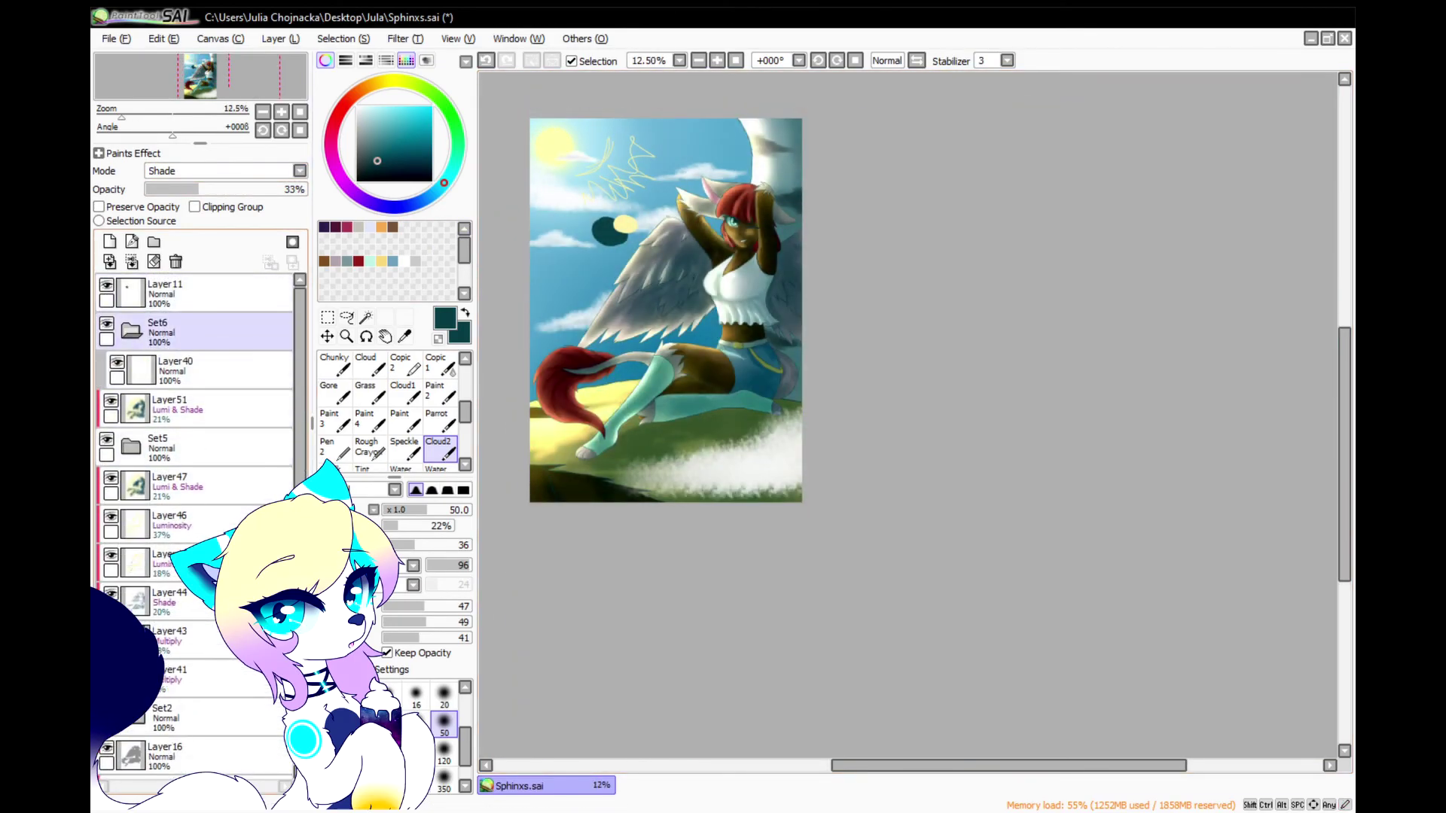
click(444, 780)
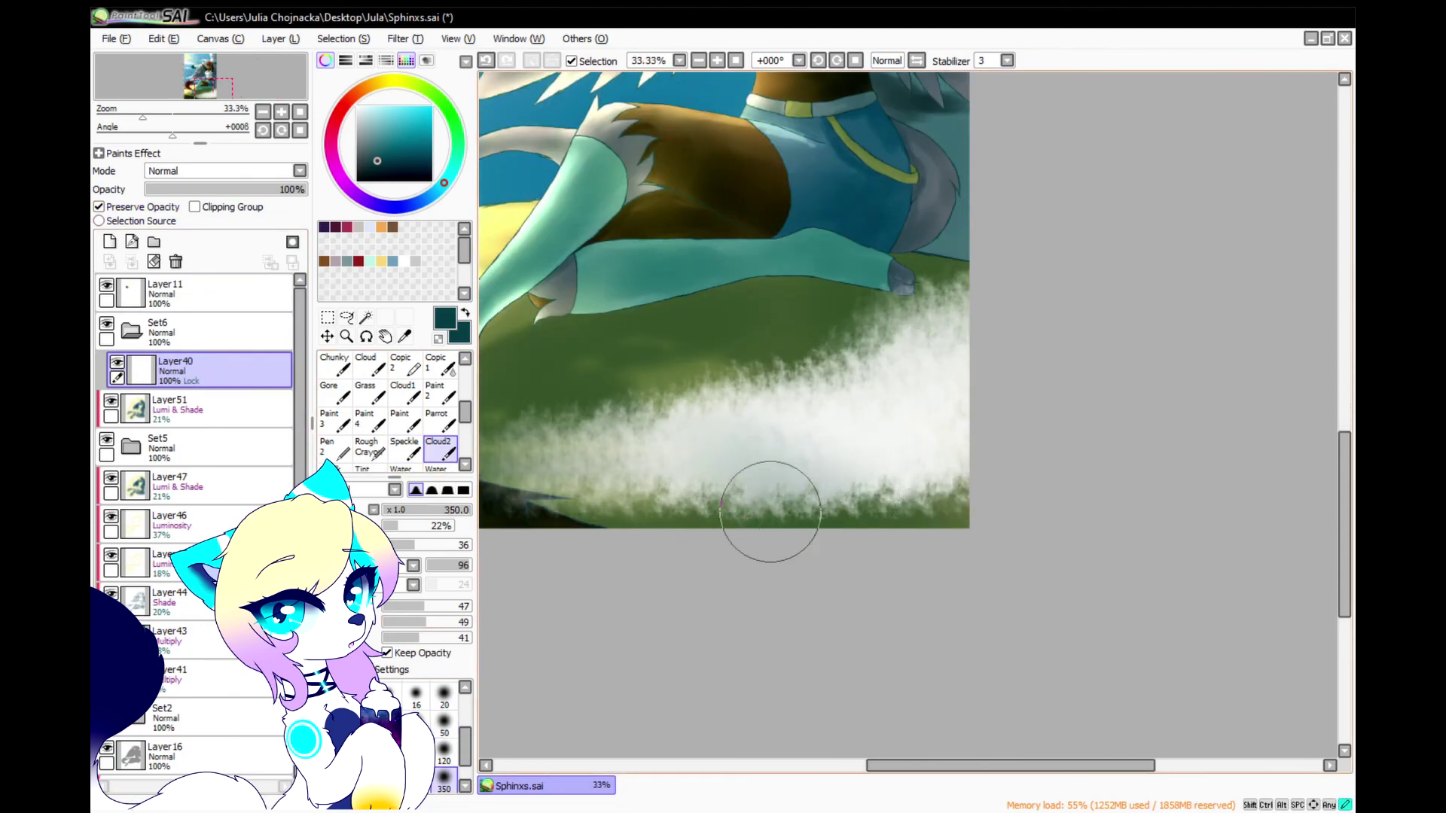
mouse_move(765, 516)
mouse_down()
mouse_move(643, 501)
mouse_move(688, 477)
mouse_move(754, 480)
mouse_move(945, 431)
mouse_move(791, 474)
mouse_move(716, 456)
mouse_up()
click(444, 753)
key(ctrl+z)
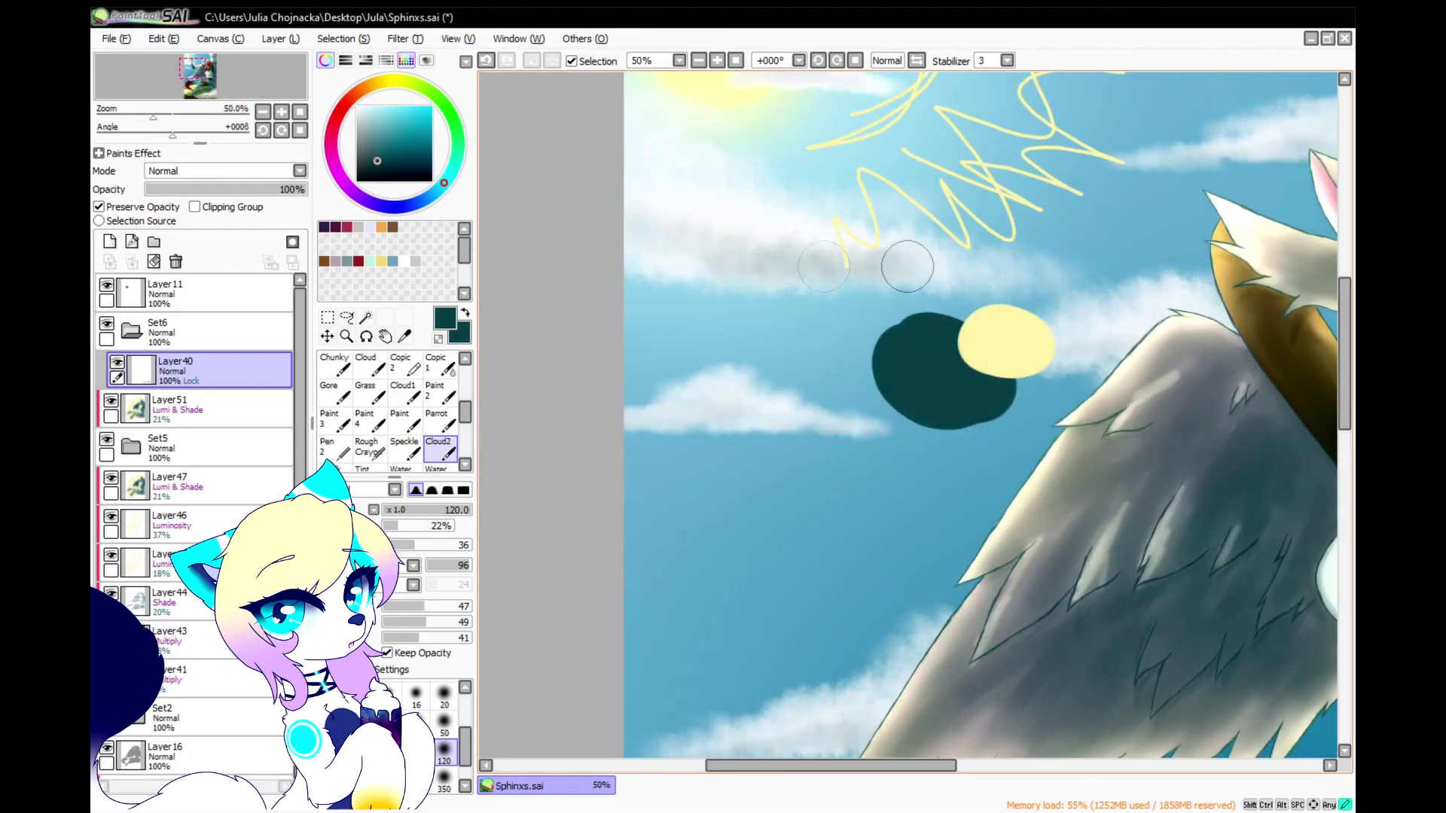
Shade the underside of the large cloud below the sun at size 120, and hide Layer11 with its scribbles and color swatches
mouse_move(919, 259)
mouse_down()
mouse_move(663, 241)
mouse_move(693, 279)
mouse_up()
scroll(444, 738, down, 1)
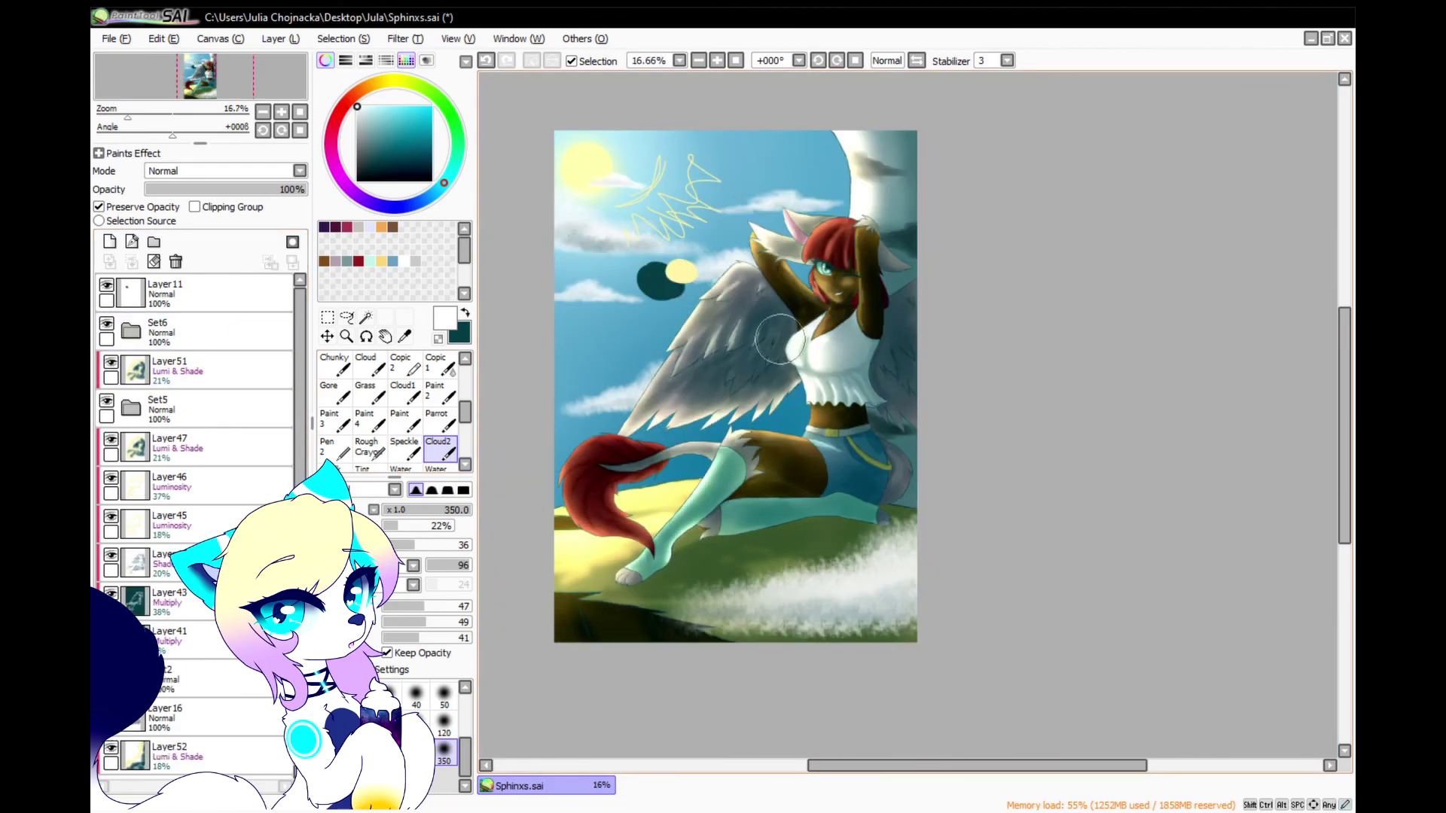
click(107, 285)
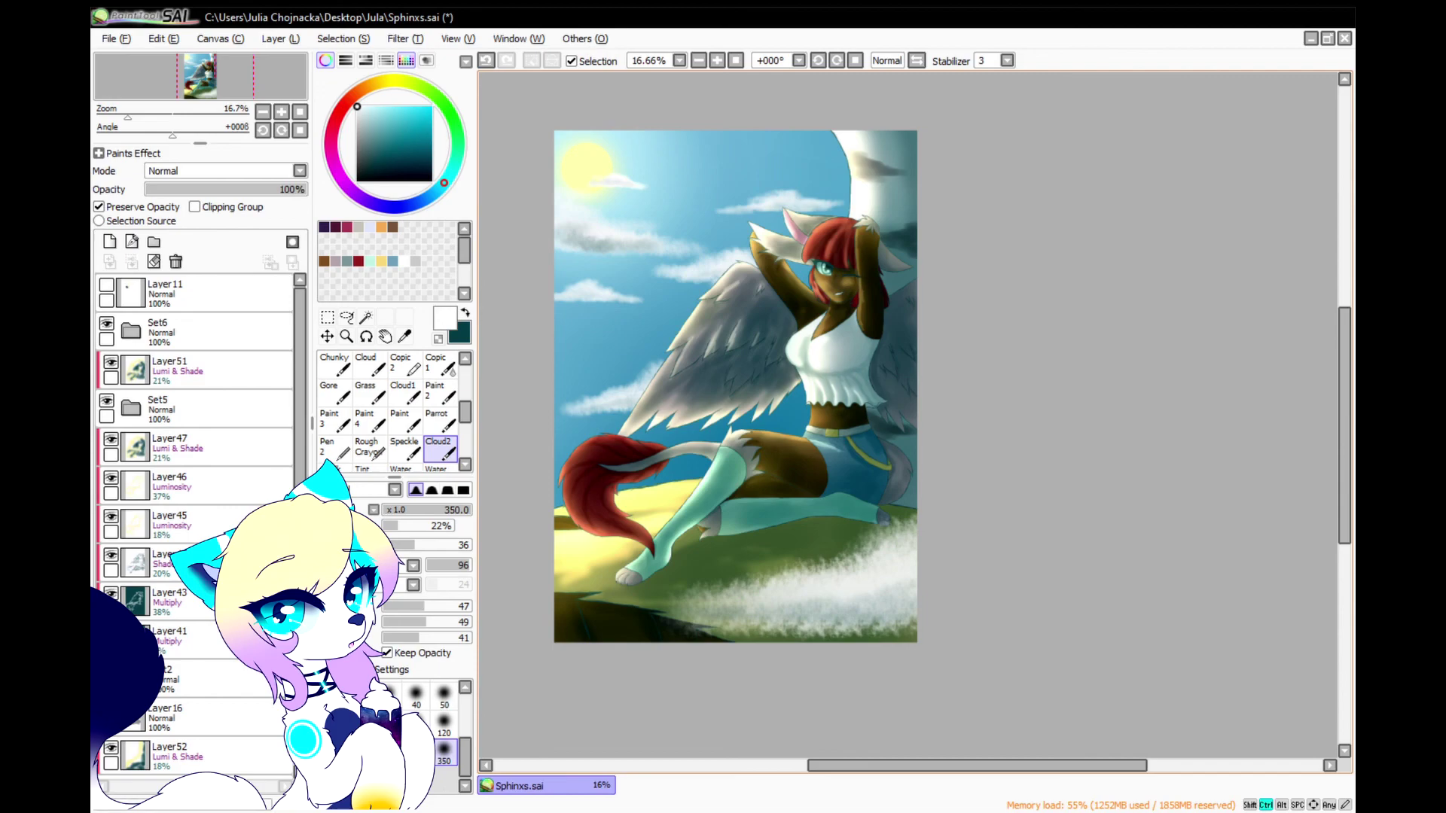